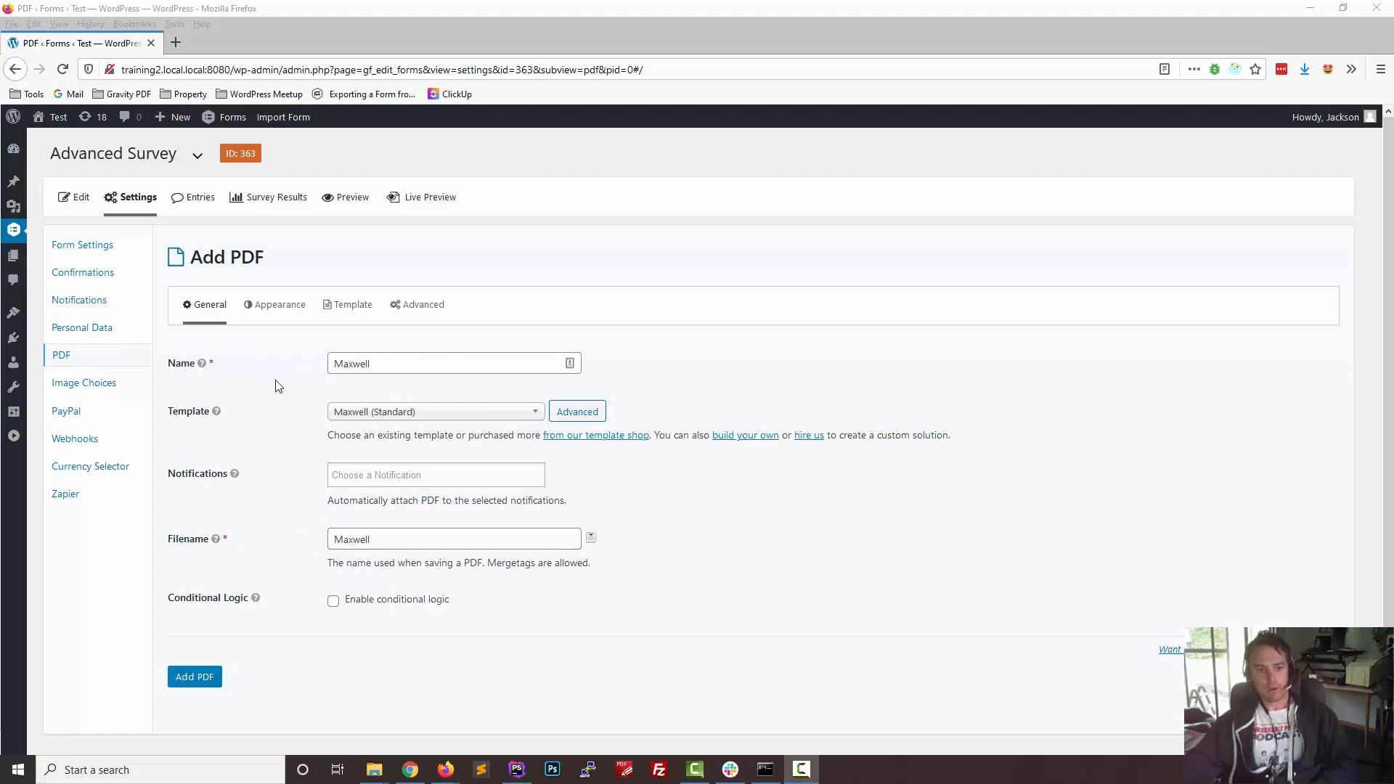
Step: Review the new PDF's Appearance settings and its Template settings from the main heading down to the footer
click(276, 308)
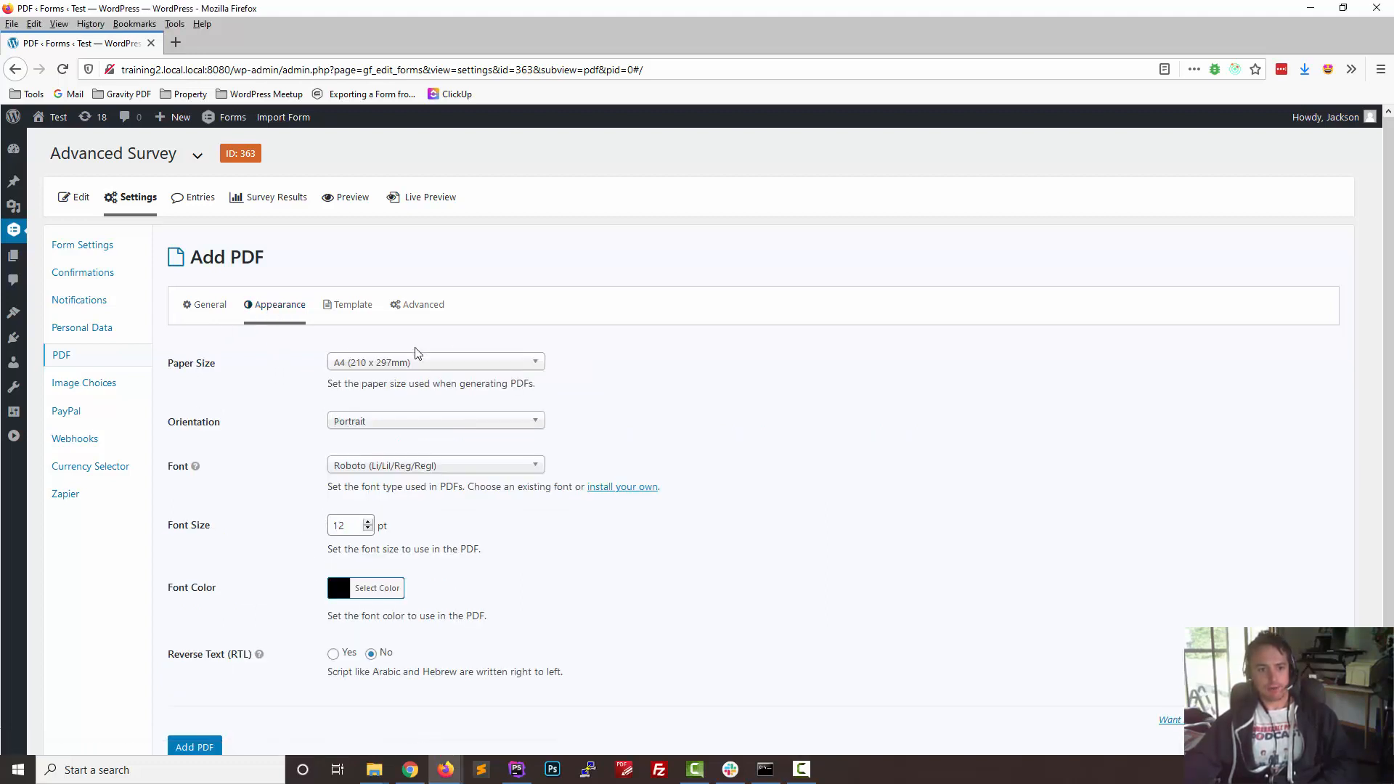
scroll(193, 450, down, 2)
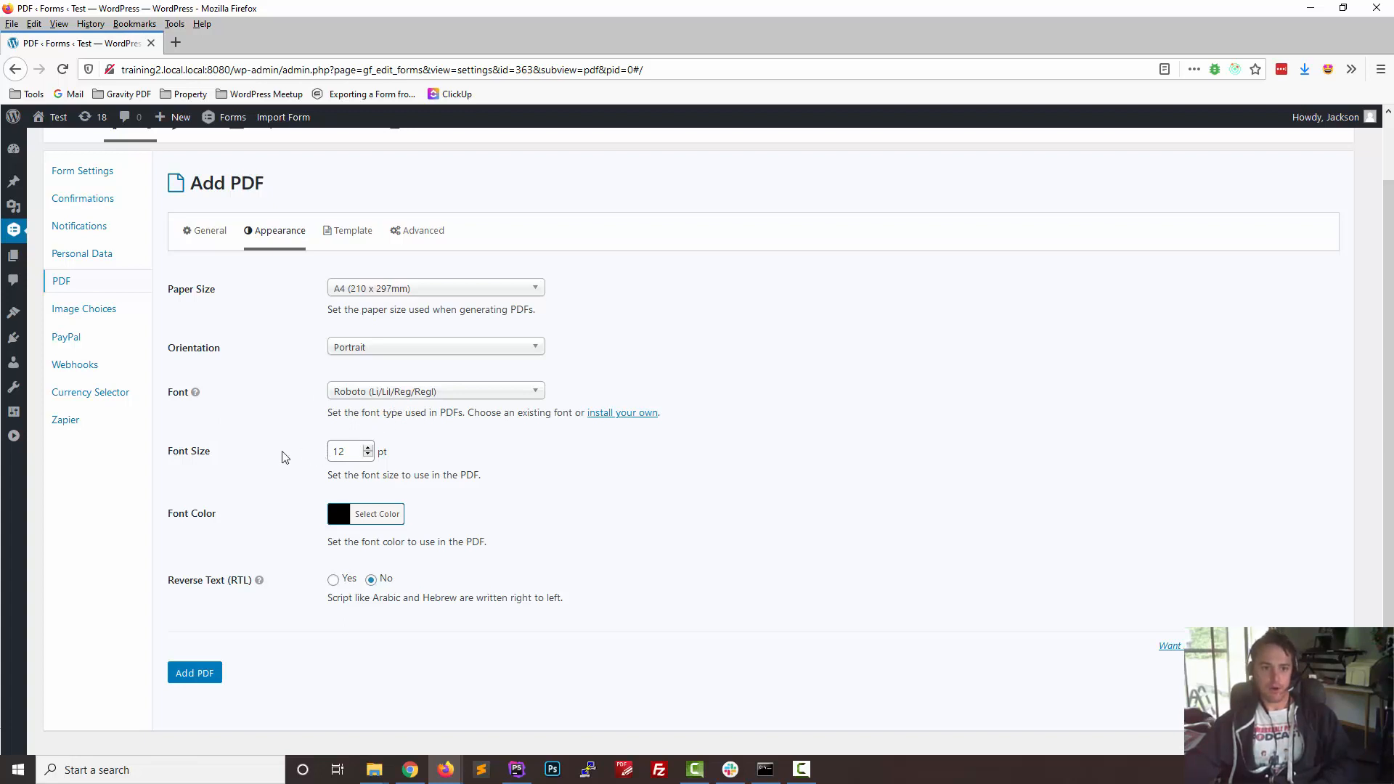
click(339, 231)
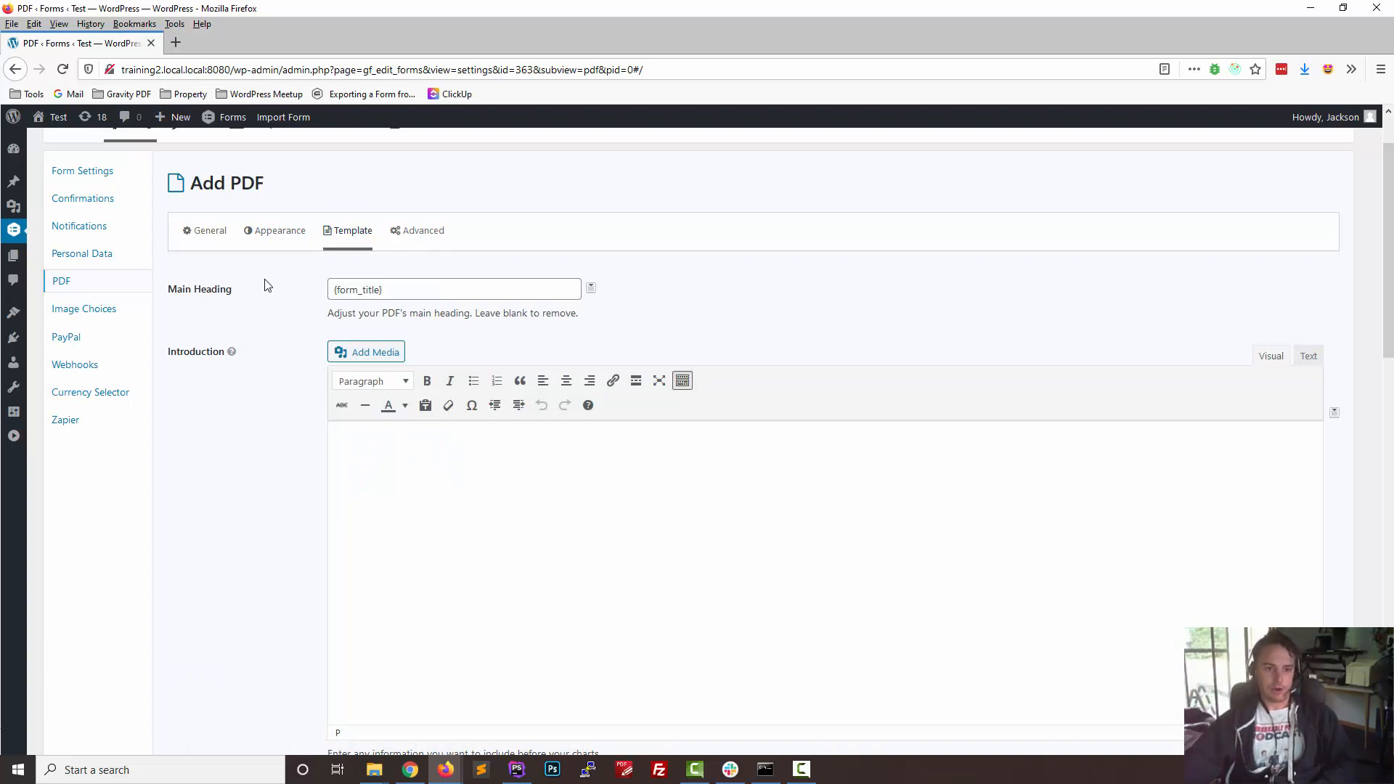
scroll(249, 295, down, 4)
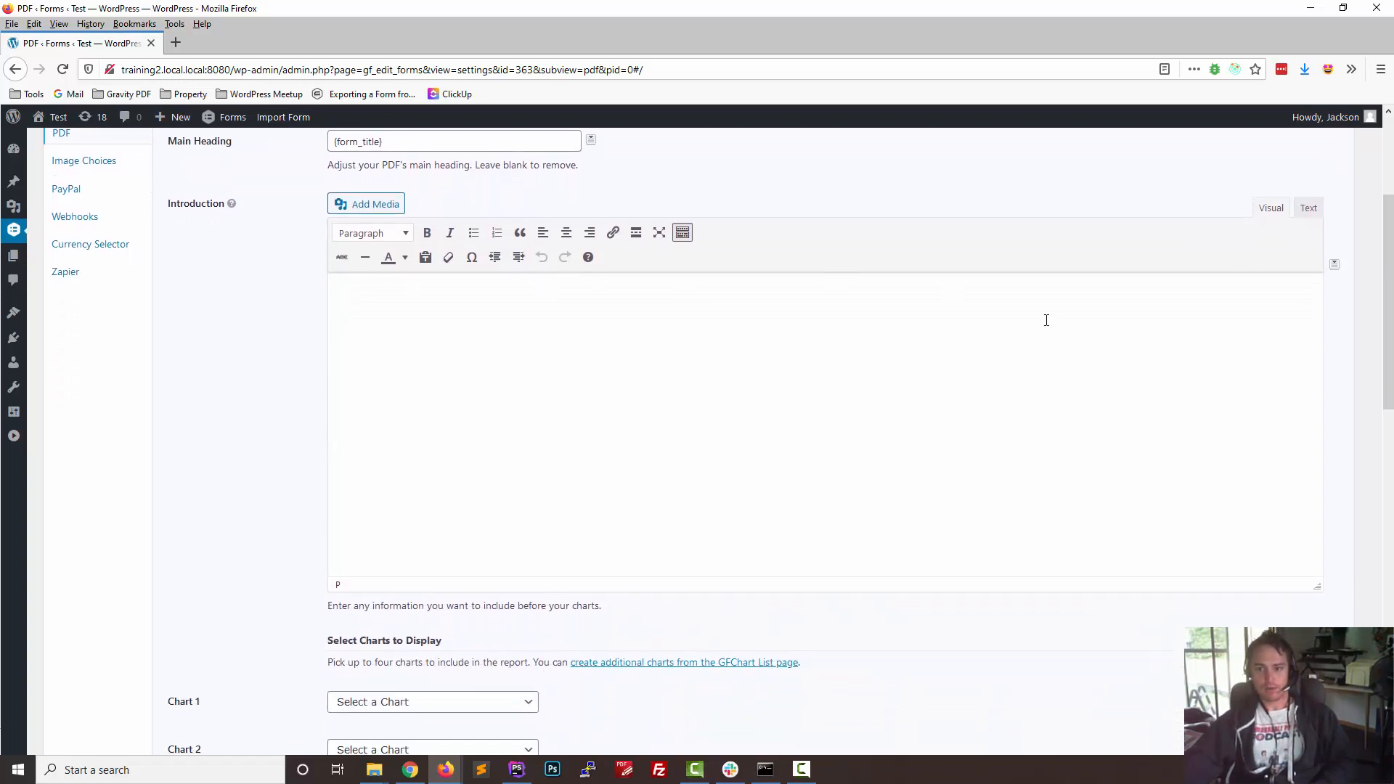
scroll(274, 334, down, 10)
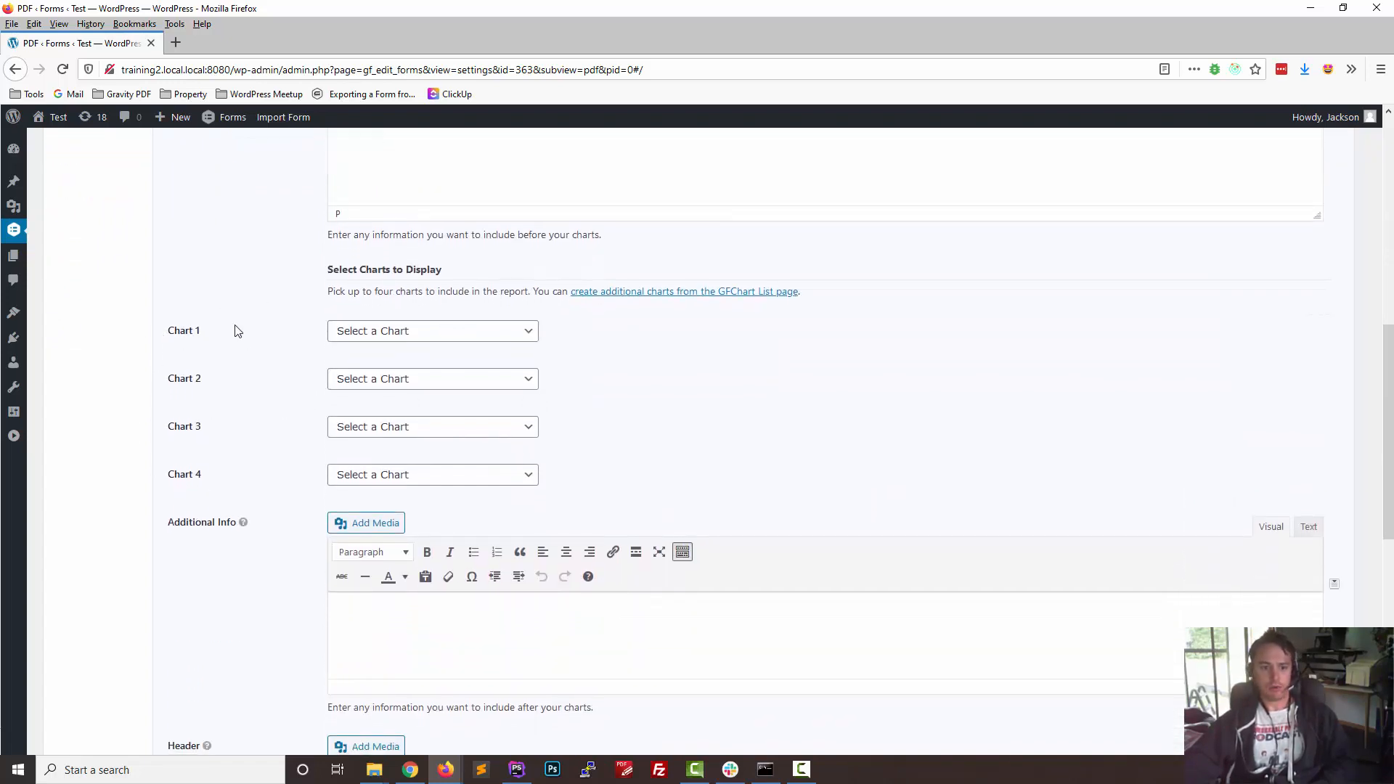
scroll(232, 327, down, 6)
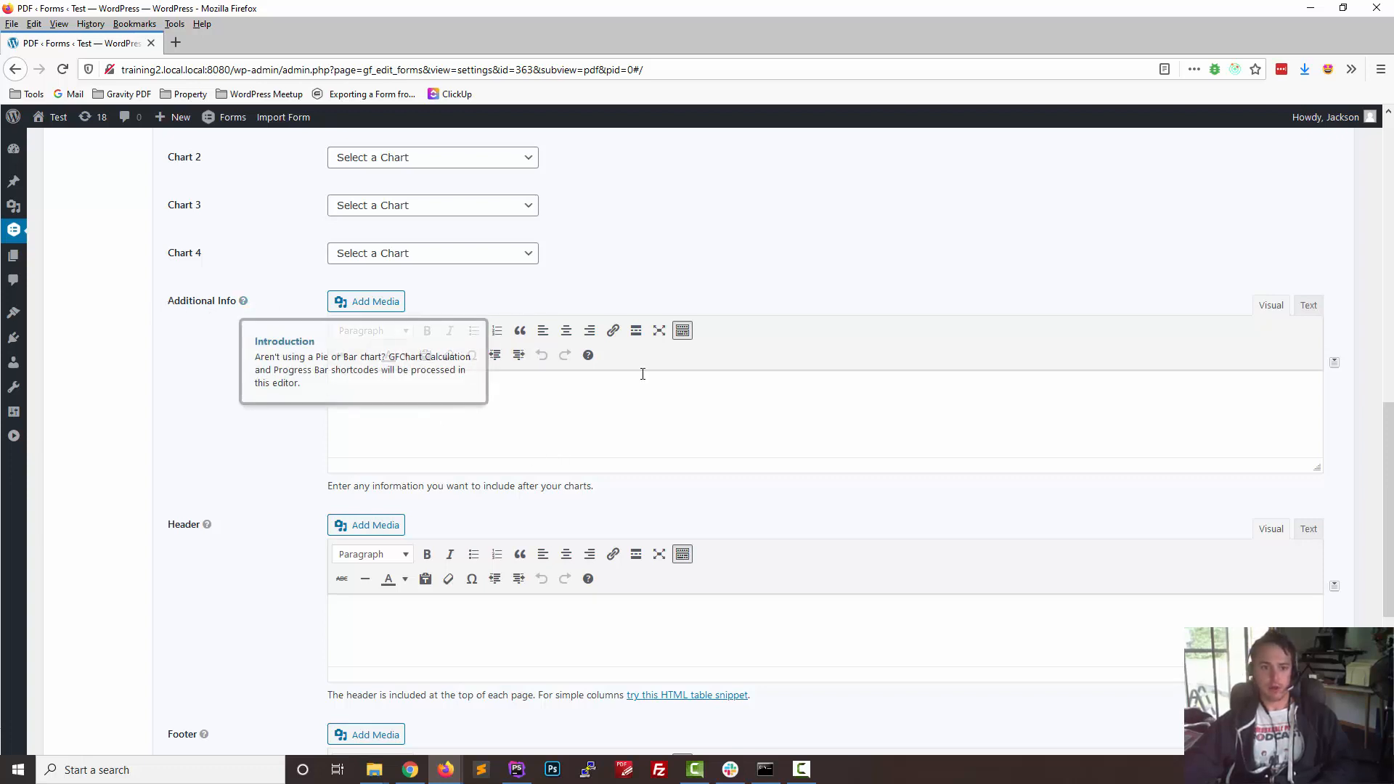
scroll(322, 383, down, 1)
scroll(323, 383, down, 6)
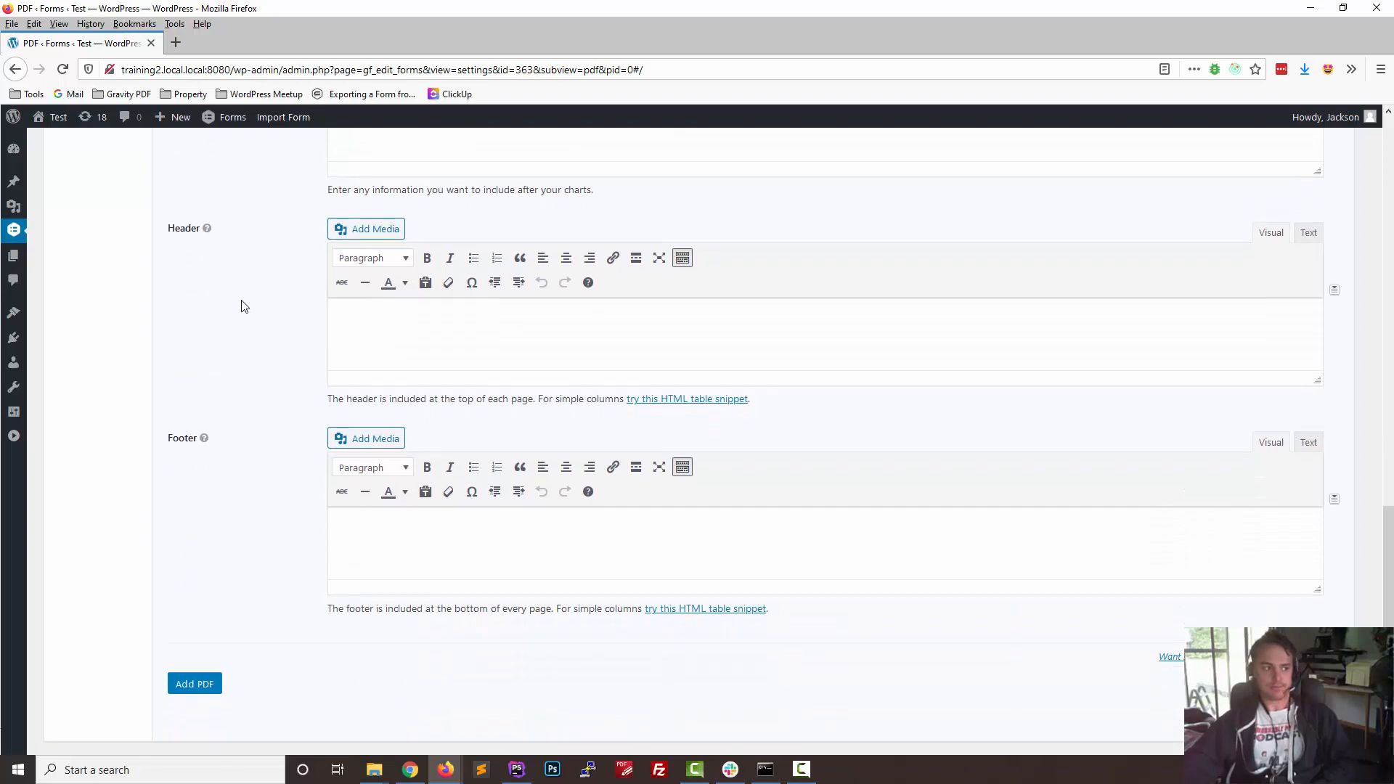
scroll(249, 305, up, 20)
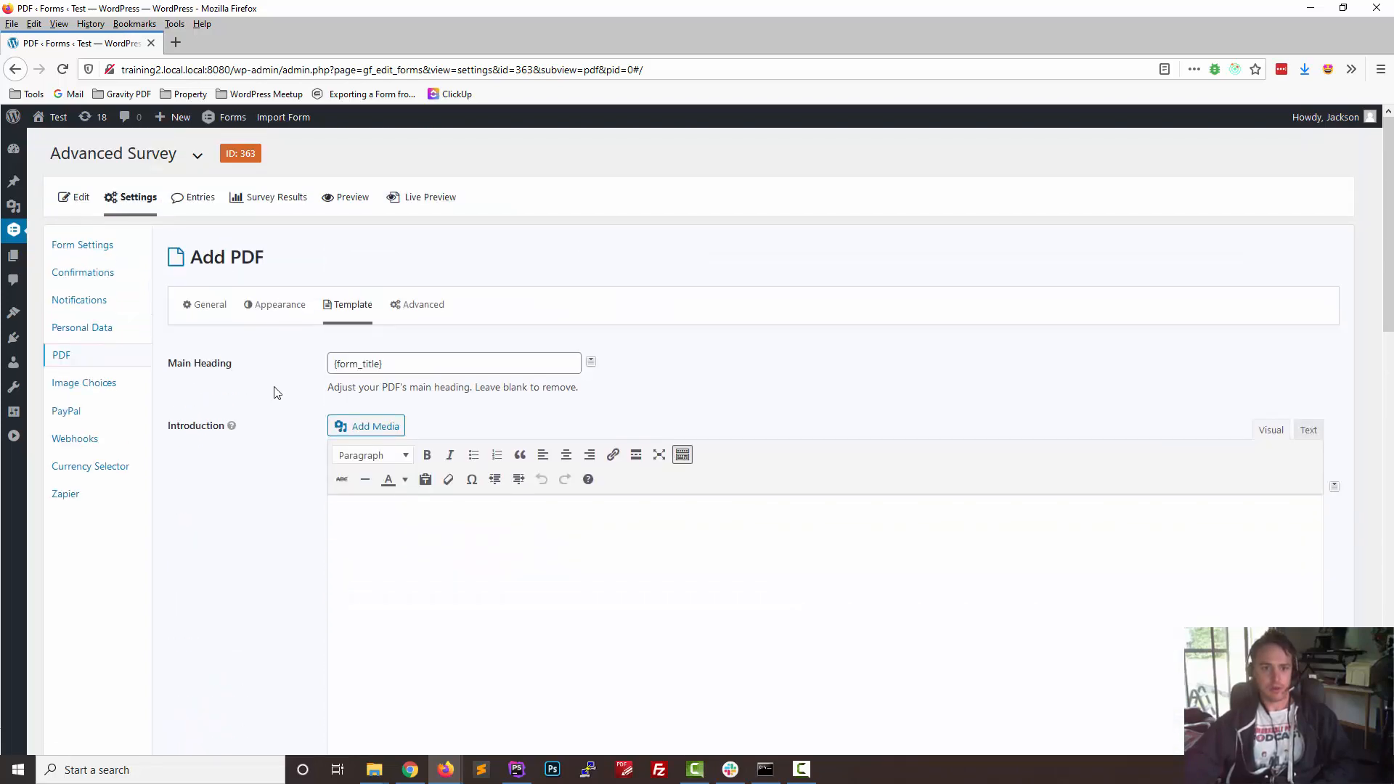
Step: Replace the PDF template's main heading with "Sample Test Report"
click(426, 362)
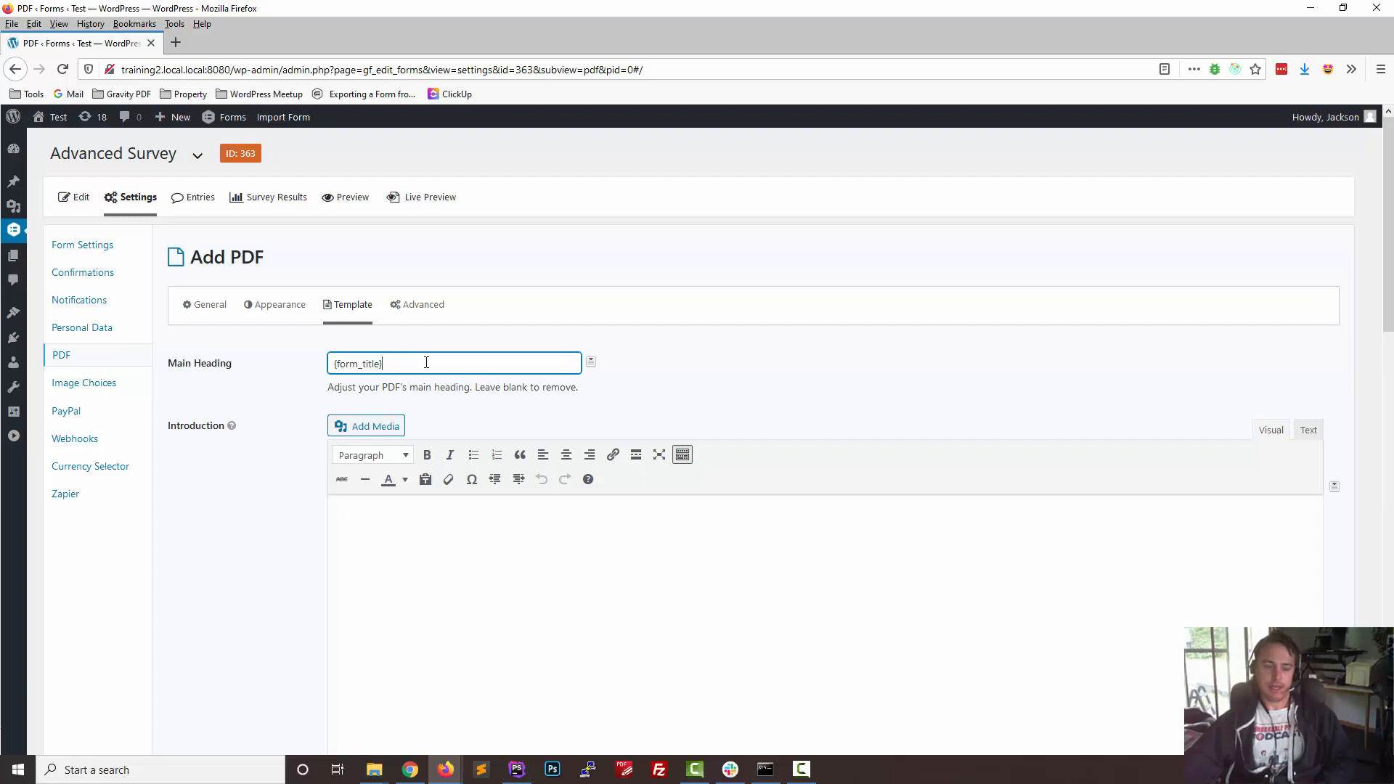
key(ctrl+a)
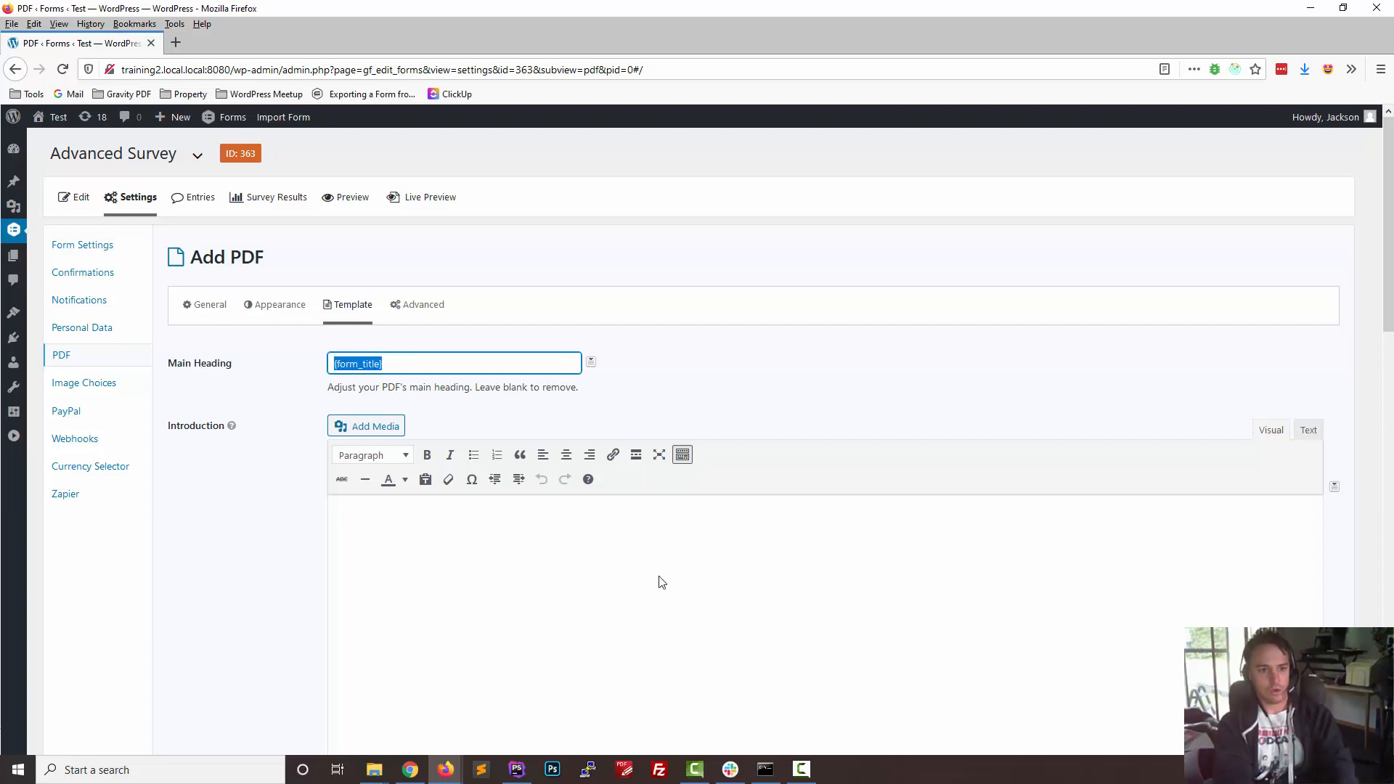
key(BackSpace)
text(Sample)
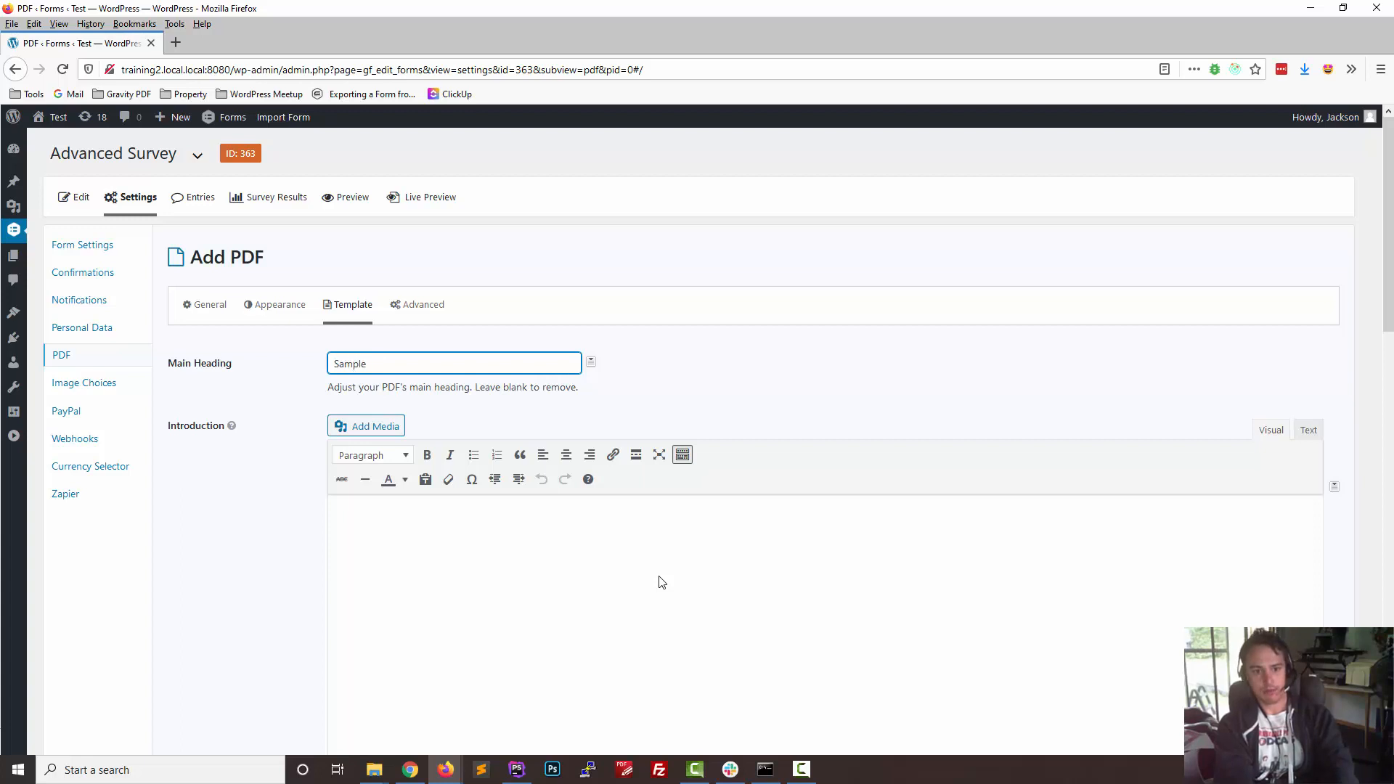
text( Test Report)
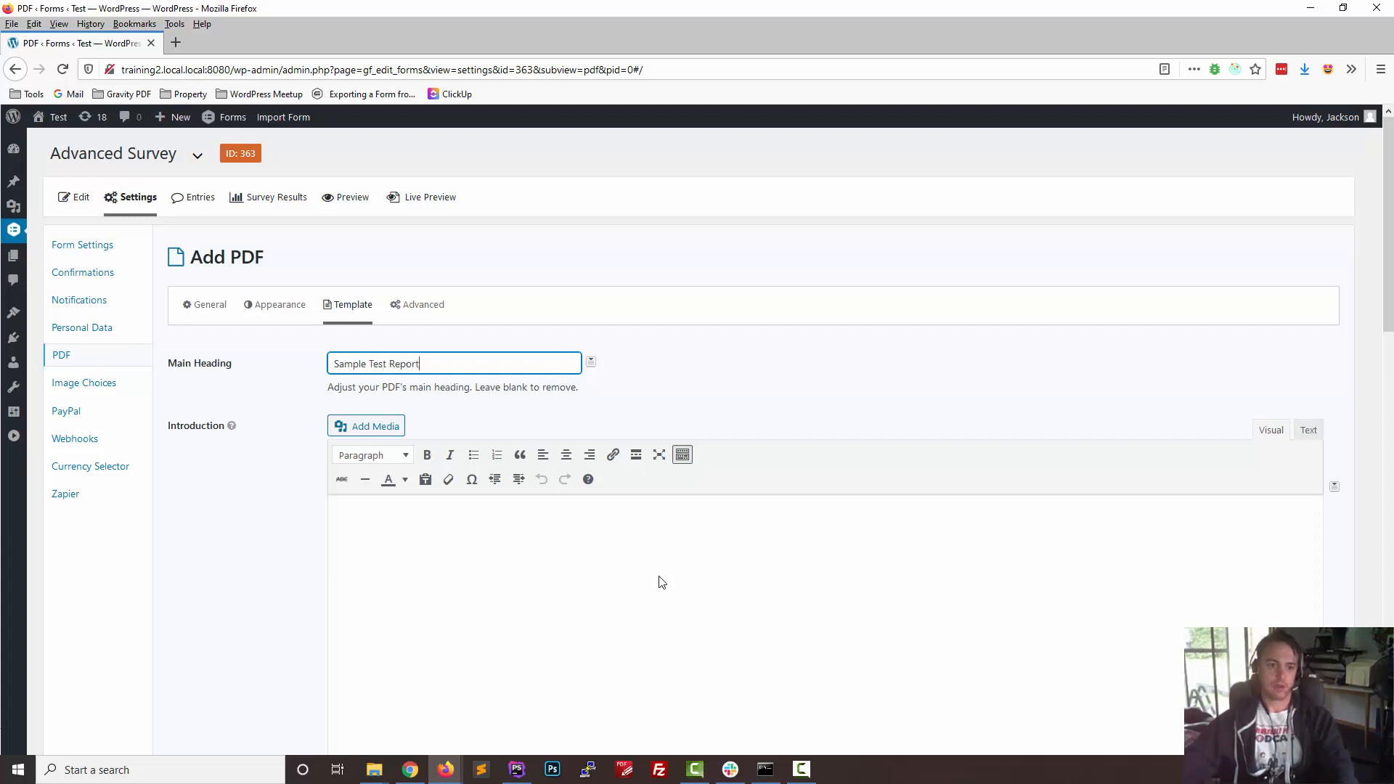
Step: Check the merge tags available for the Introduction and enter "This is a short intro." as its first paragraph
click(660, 581)
scroll(450, 534, down, 3)
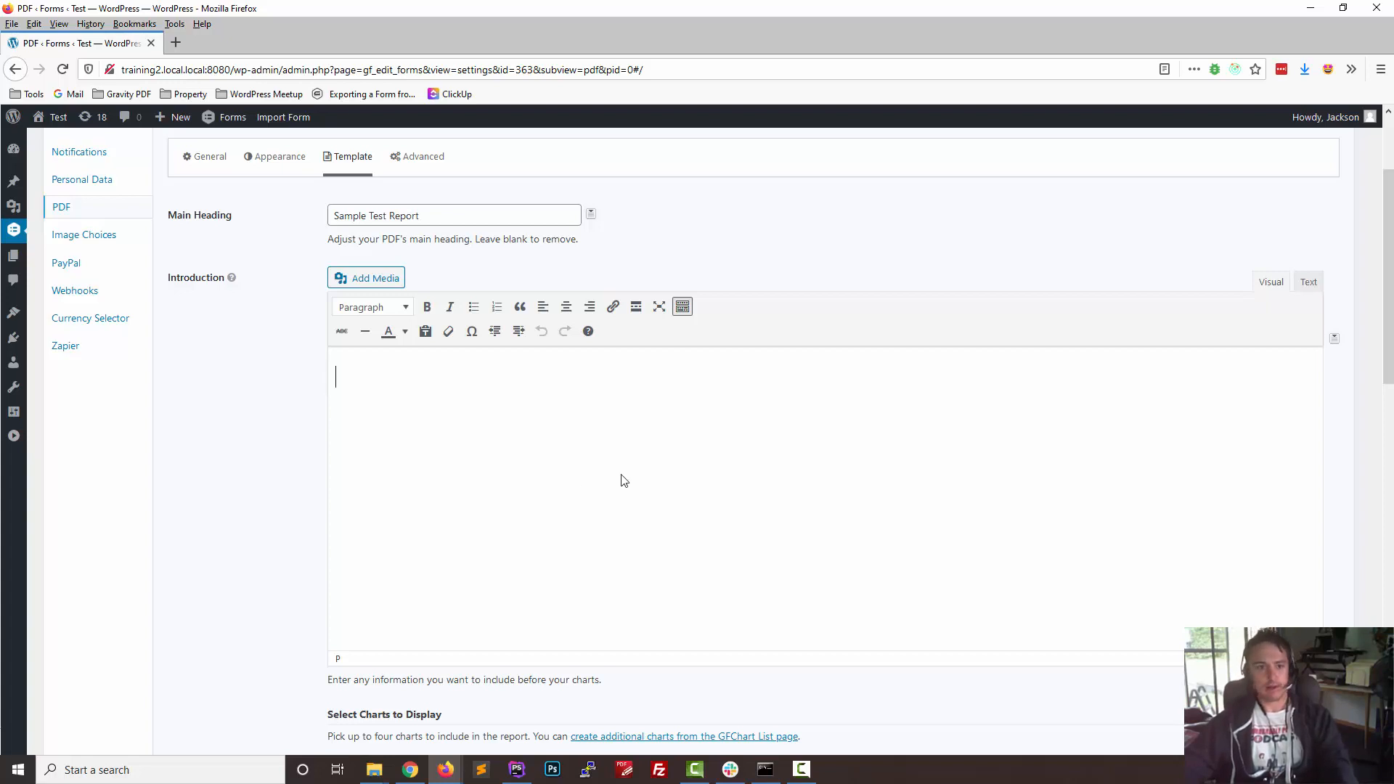
click(1335, 340)
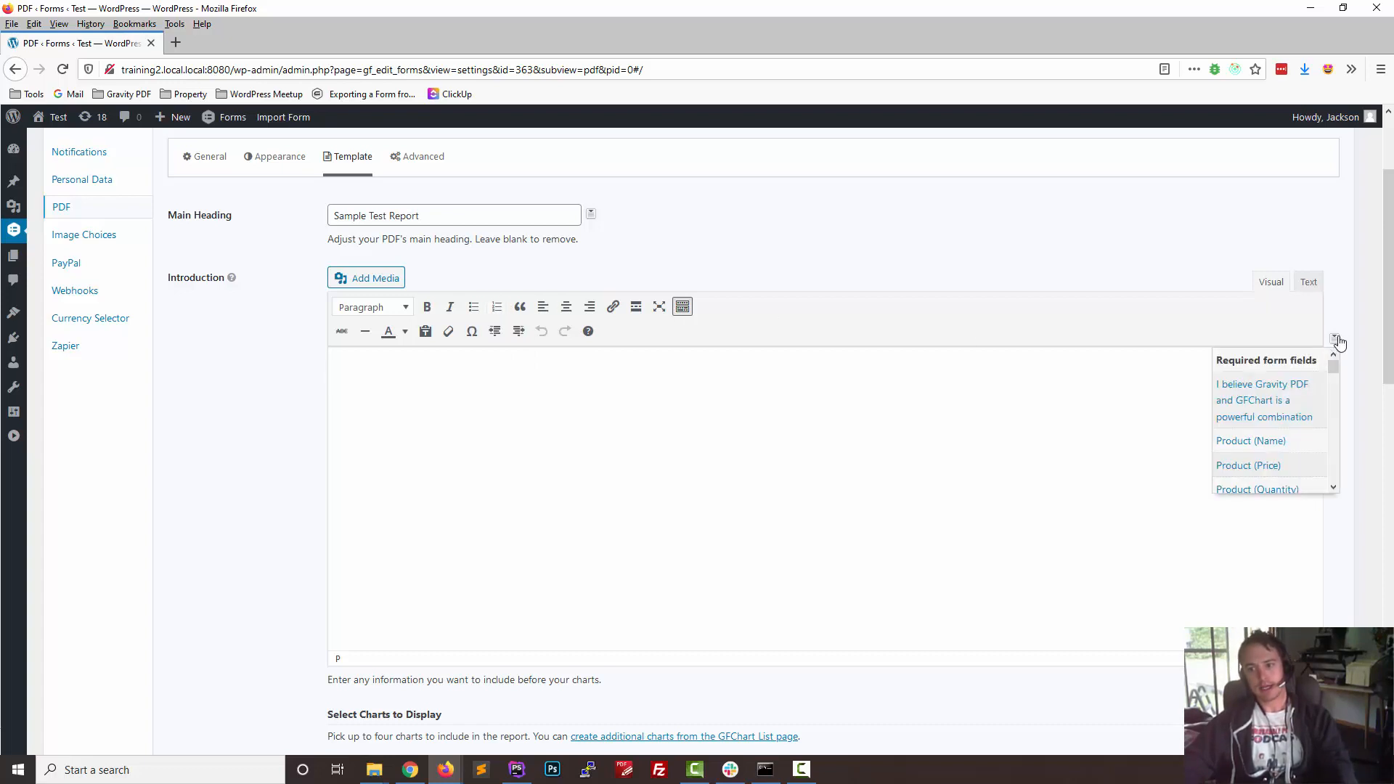
click(1339, 294)
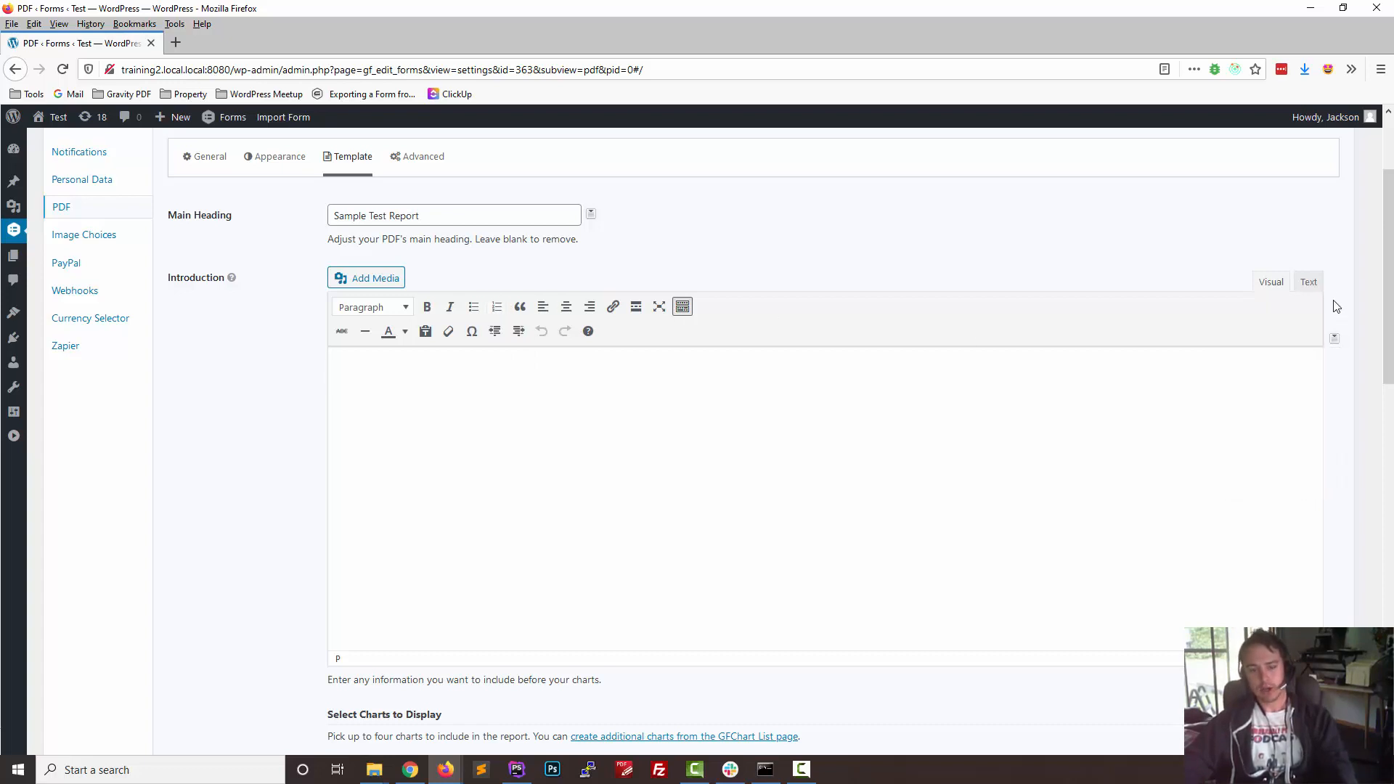
scroll(853, 473, down, 2)
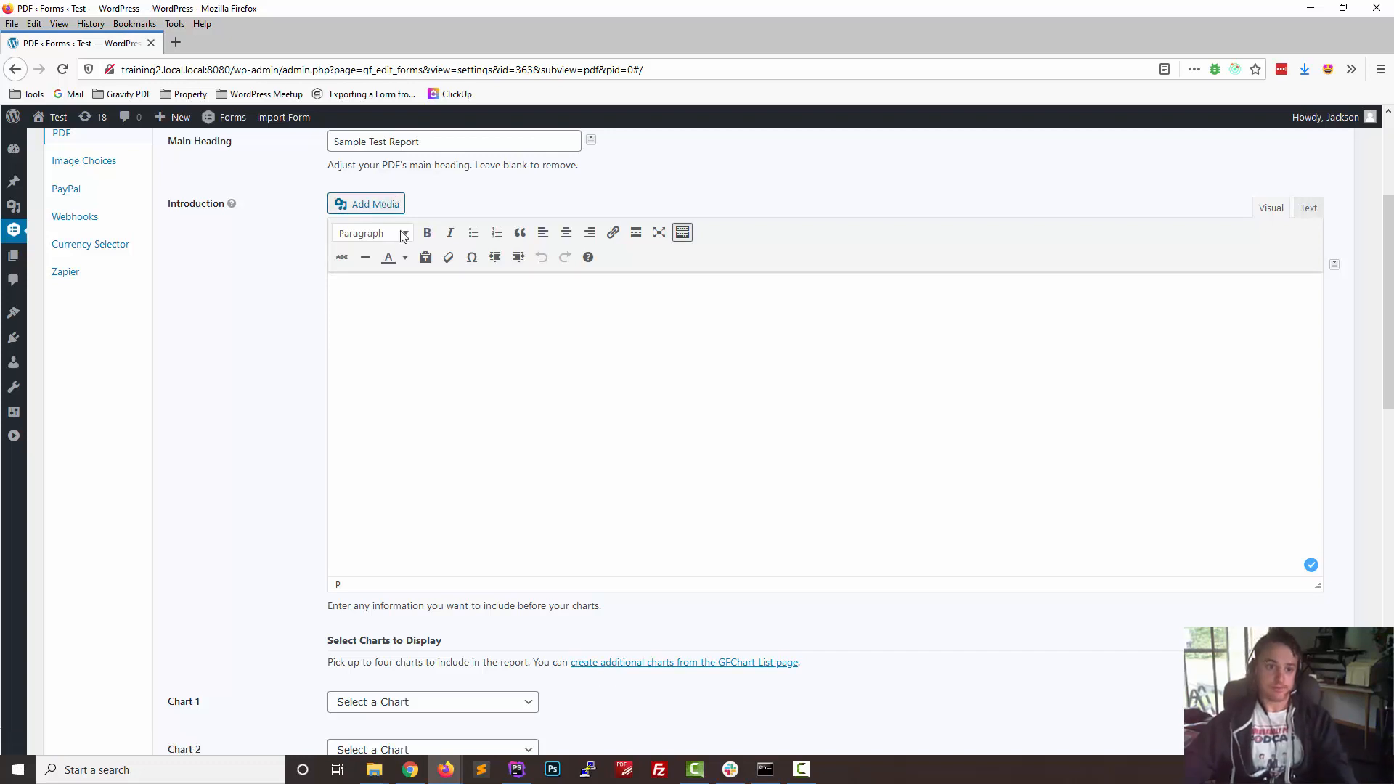
click(493, 420)
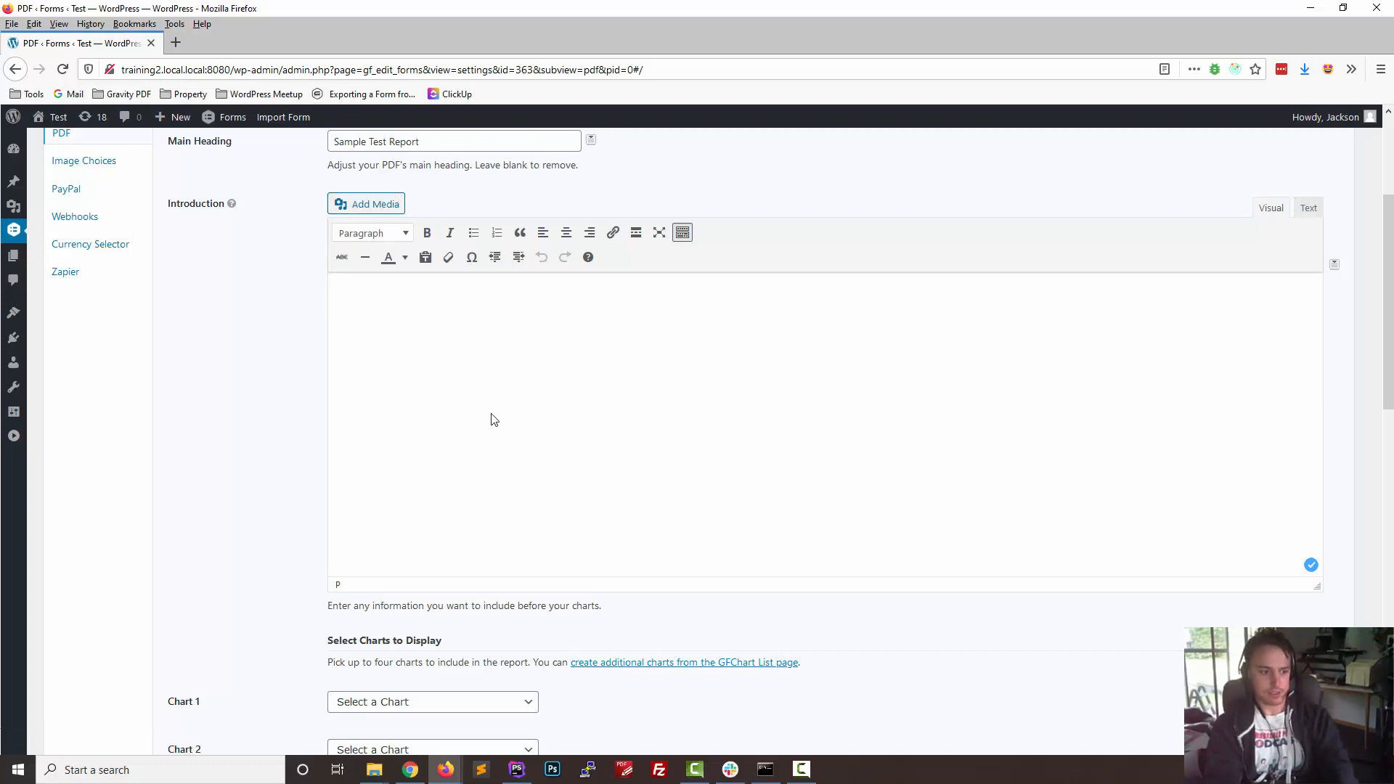
text(T)
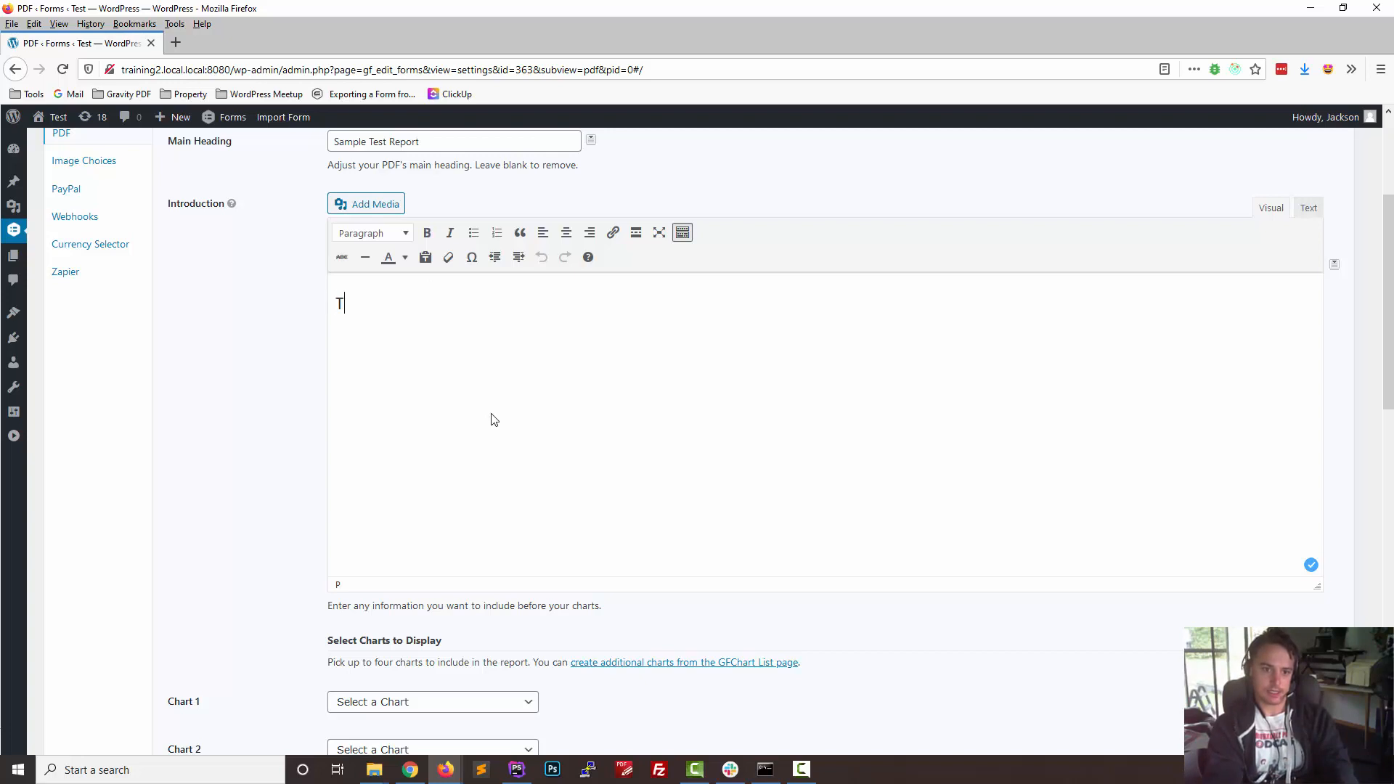
text(his is a short intro.)
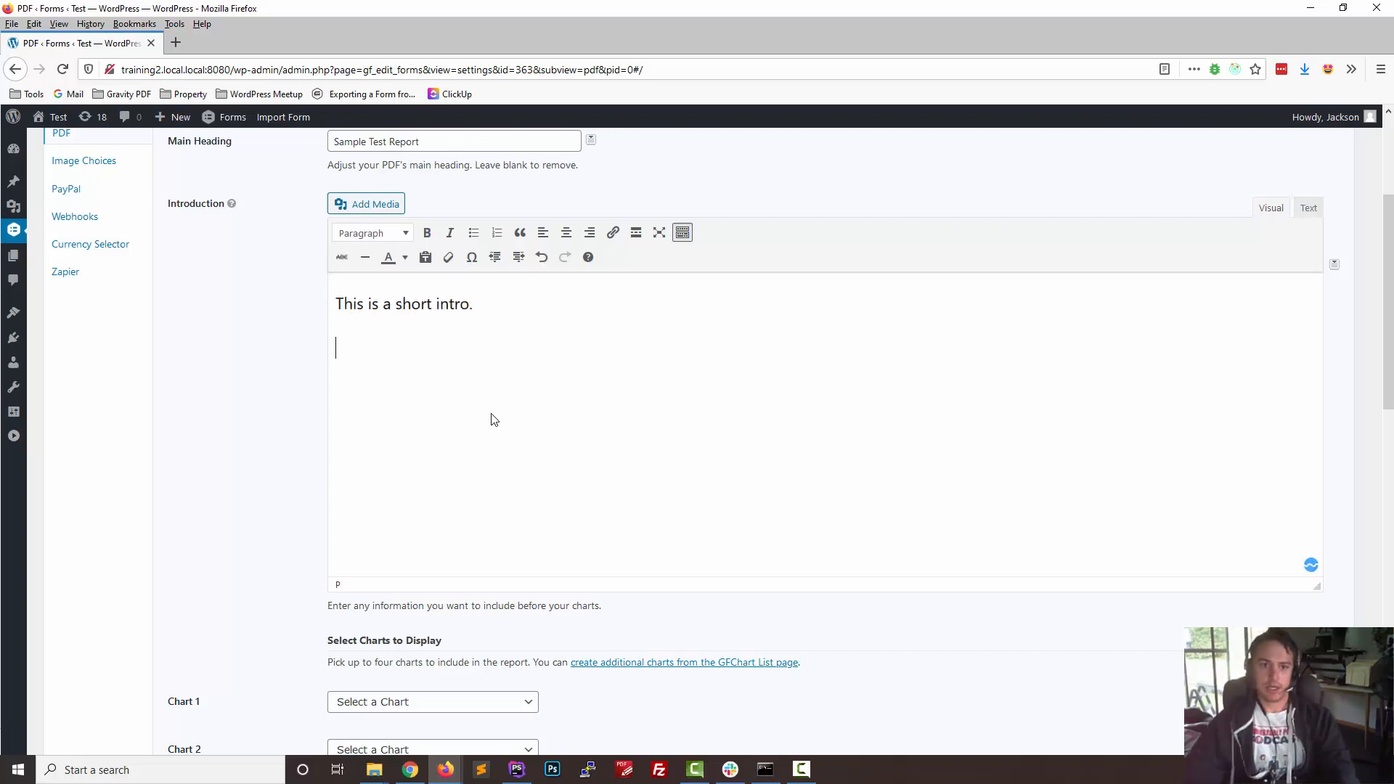
Step: Start a bulleted list below the intro sentence with the item "Bullet 1" and copy that item's text
click(473, 233)
text(Bullet 1)
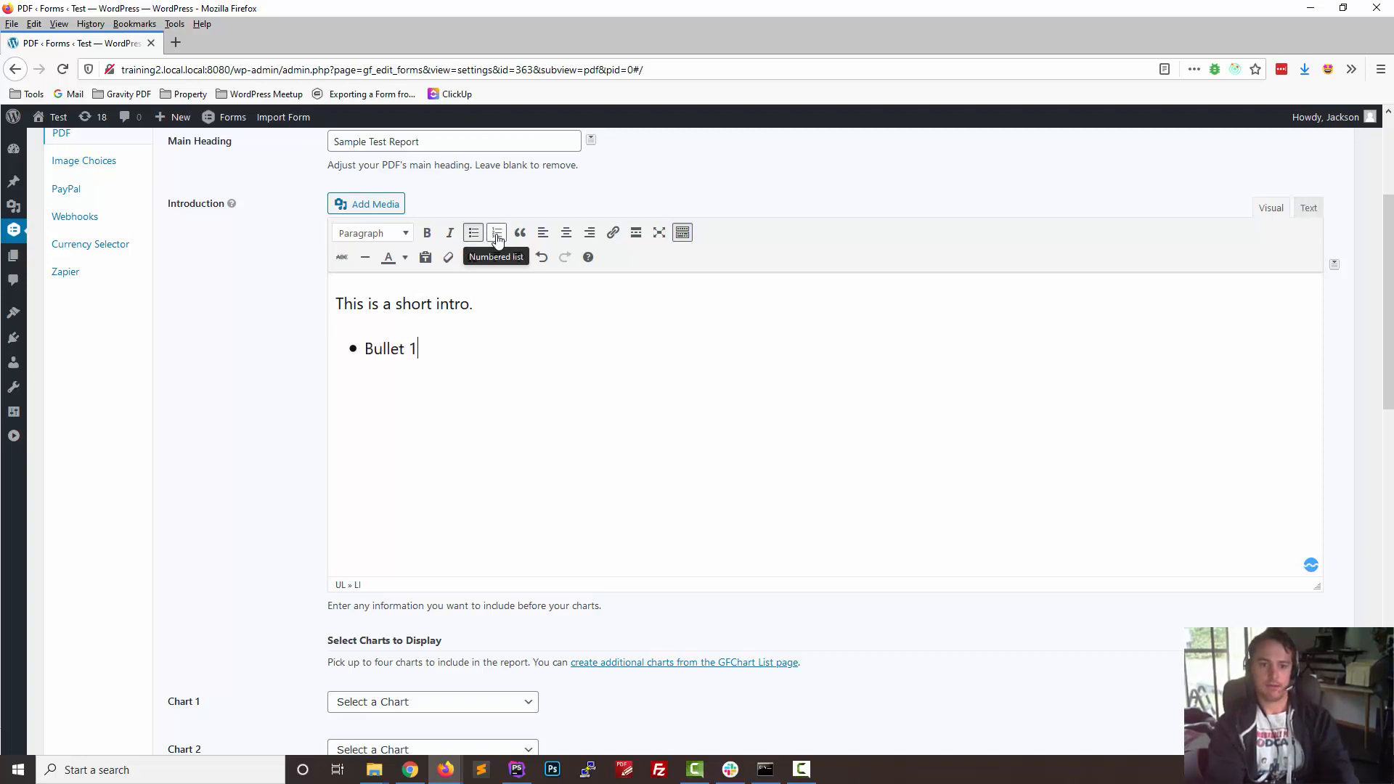
key(shift+Home)
key(ctrl+c)
key(End)
key(Return)
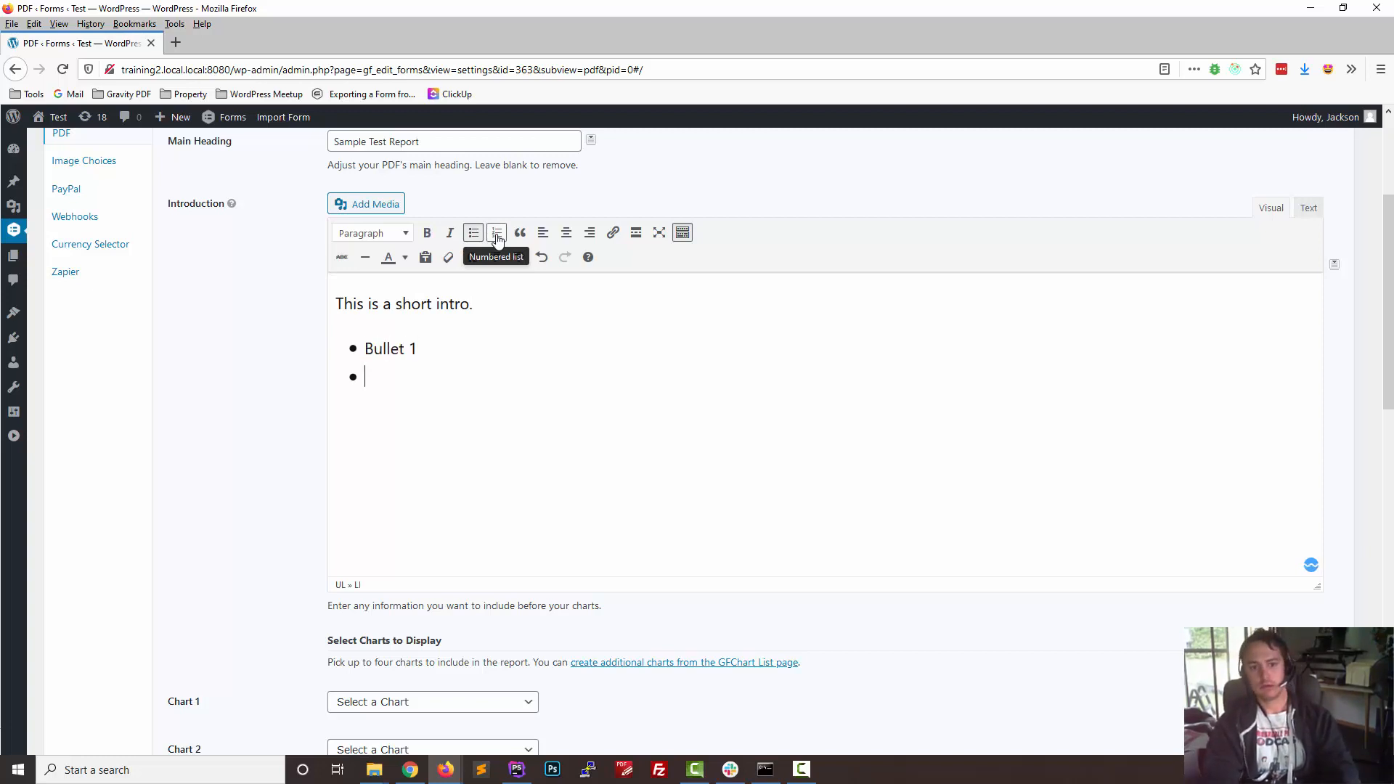
Step: Paste the copied item twice into the list and renumber the copies as "Bullet 2" and "Bullet 3"
key(ctrl+v)
key(Return)
key(Return)
key(ctrl+v)
key(Up)
key(BackSpace)
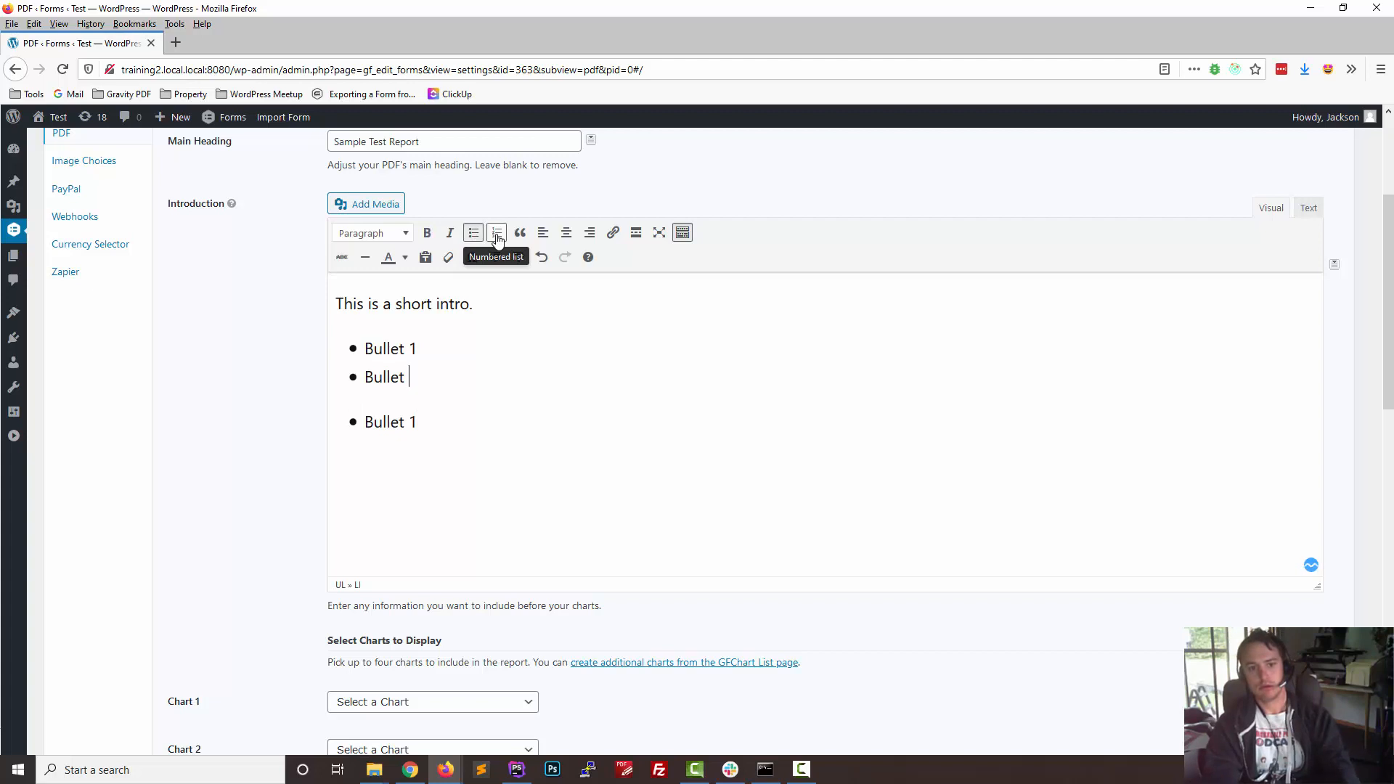
text(2)
key(Down)
key(BackSpace)
text(3)
key(Up)
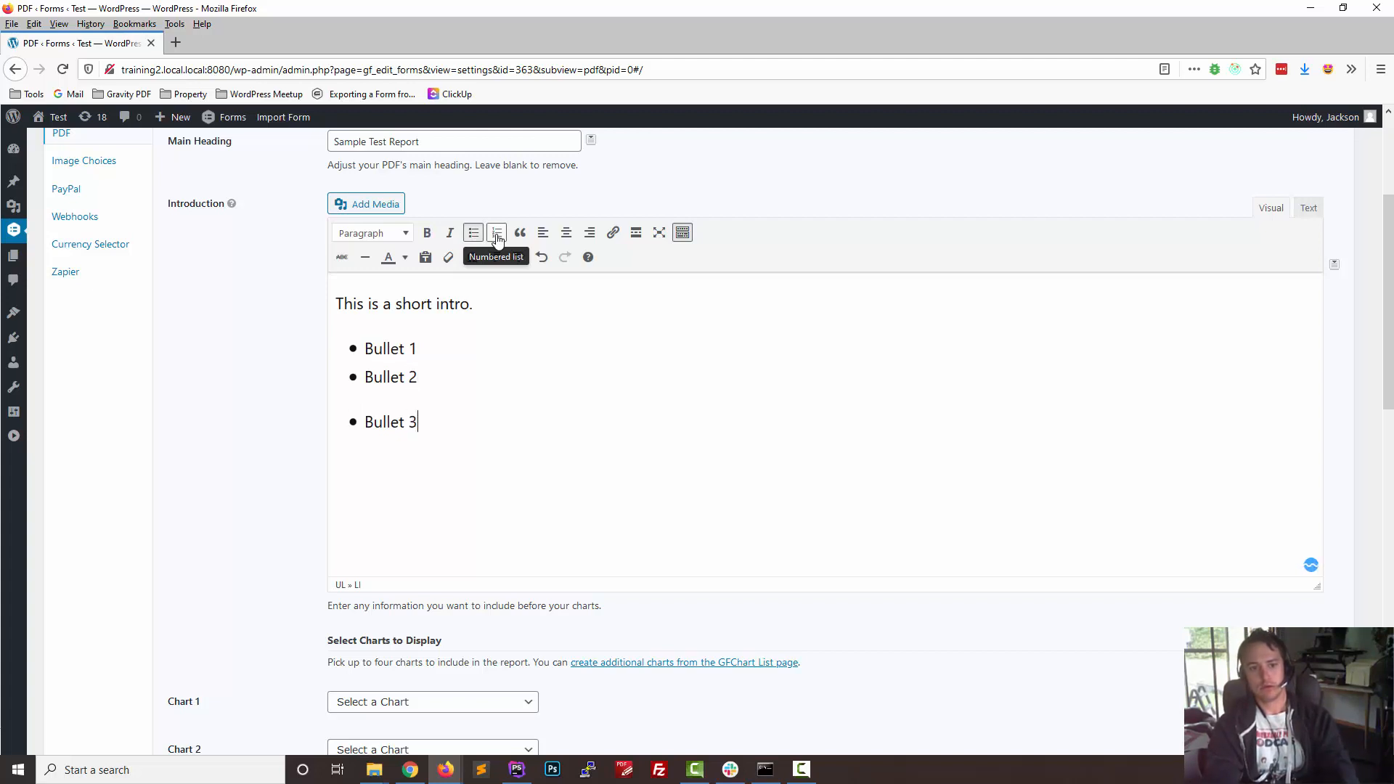
Step: Close the gap between Bullet 2 and Bullet 3 and start a plain paragraph below the list
key(BackSpace)
key(Delete)
text(2)
key(Return)
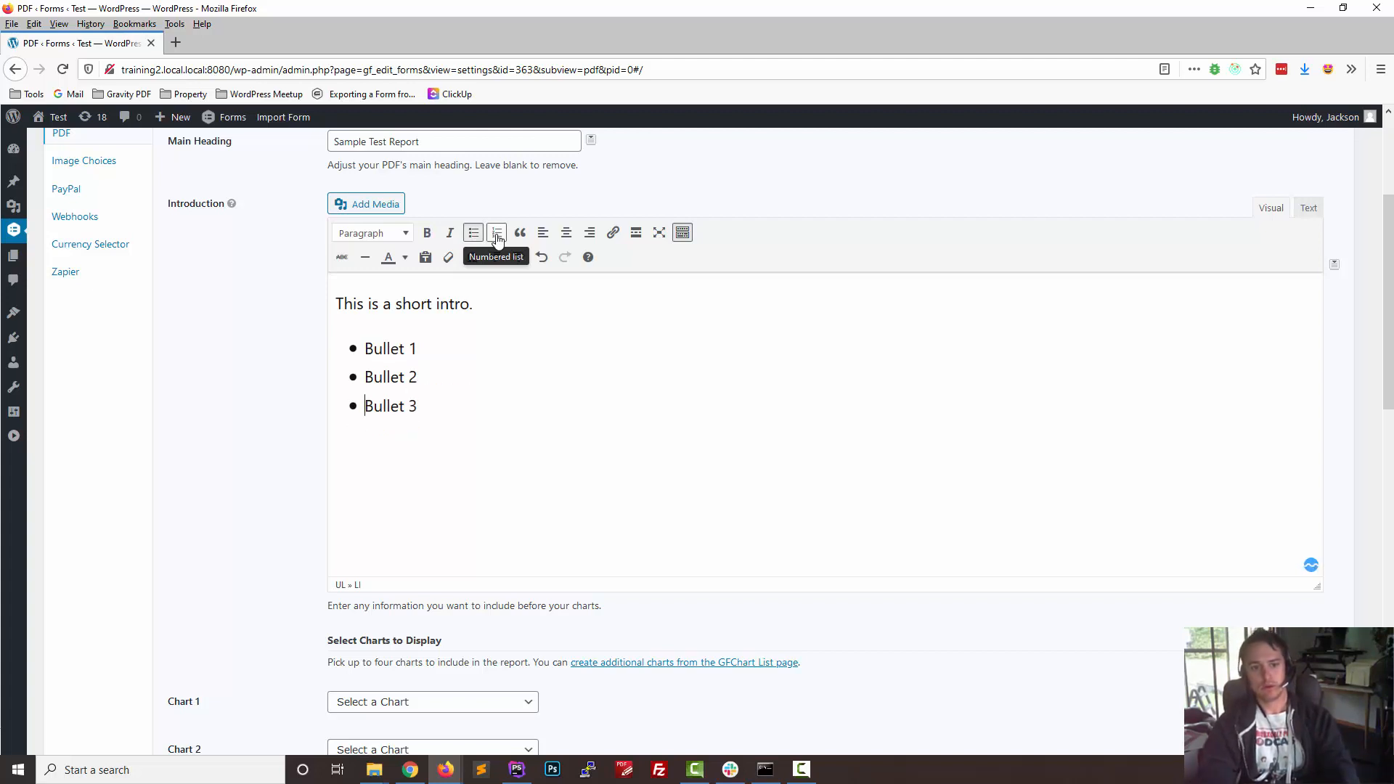
key(Return)
key(Return)
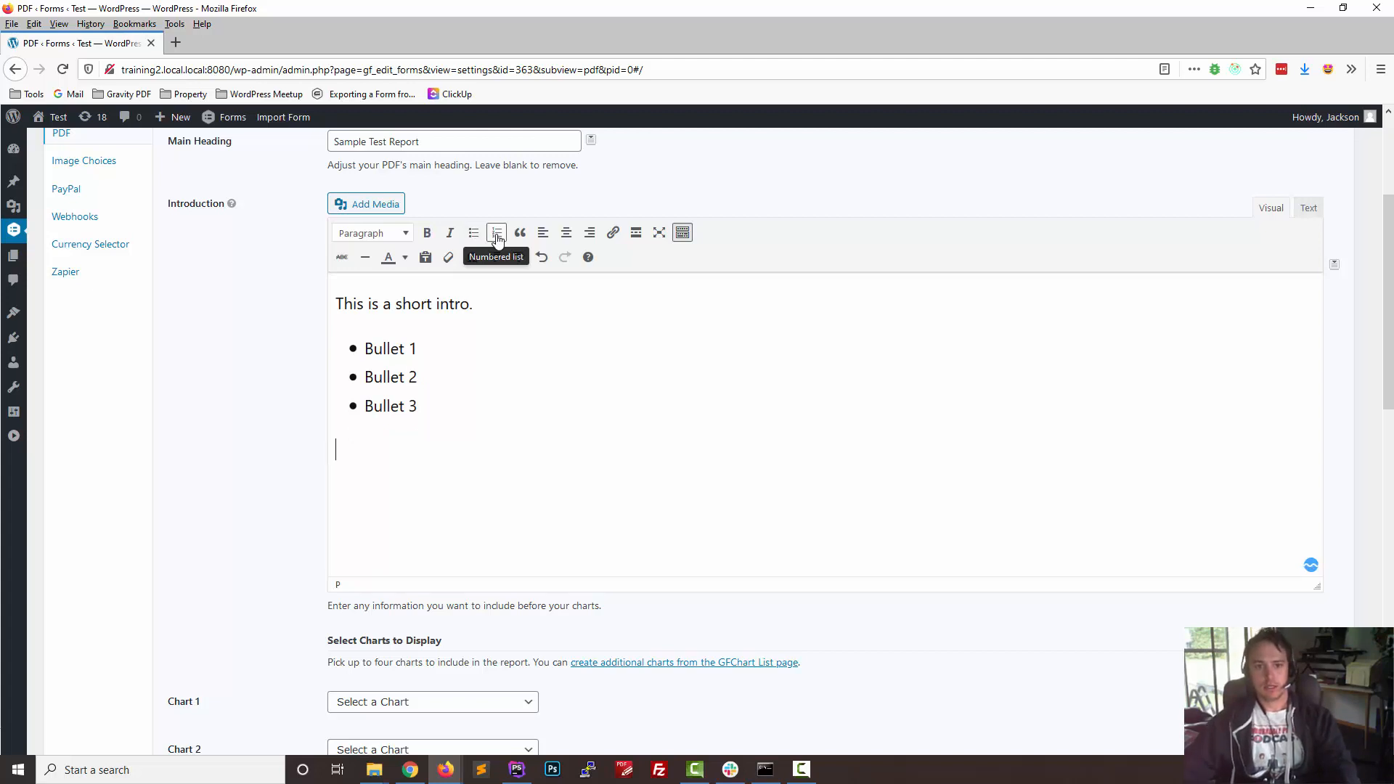
Step: Add the italic text "A bit of italic text" below the list, followed by a non-italic colon
click(450, 232)
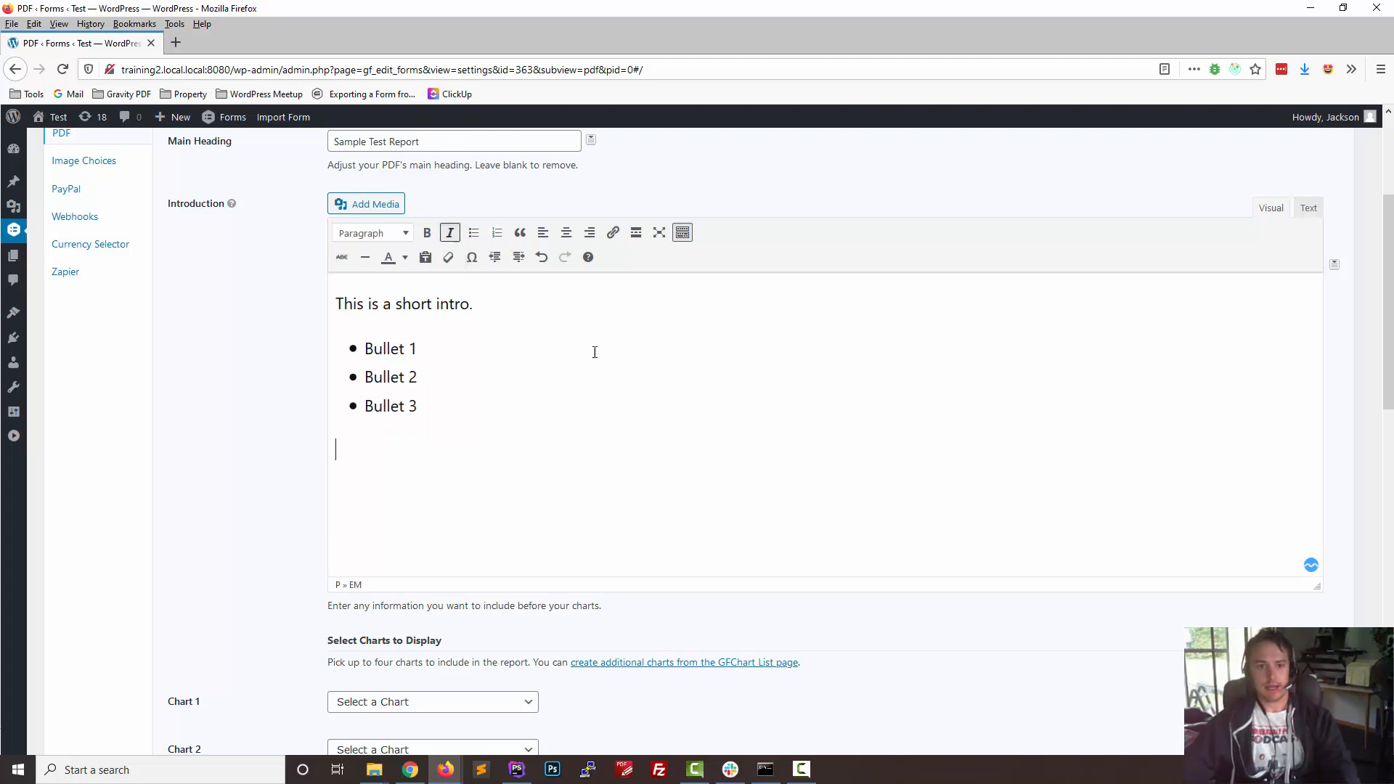
text(A bit of i)
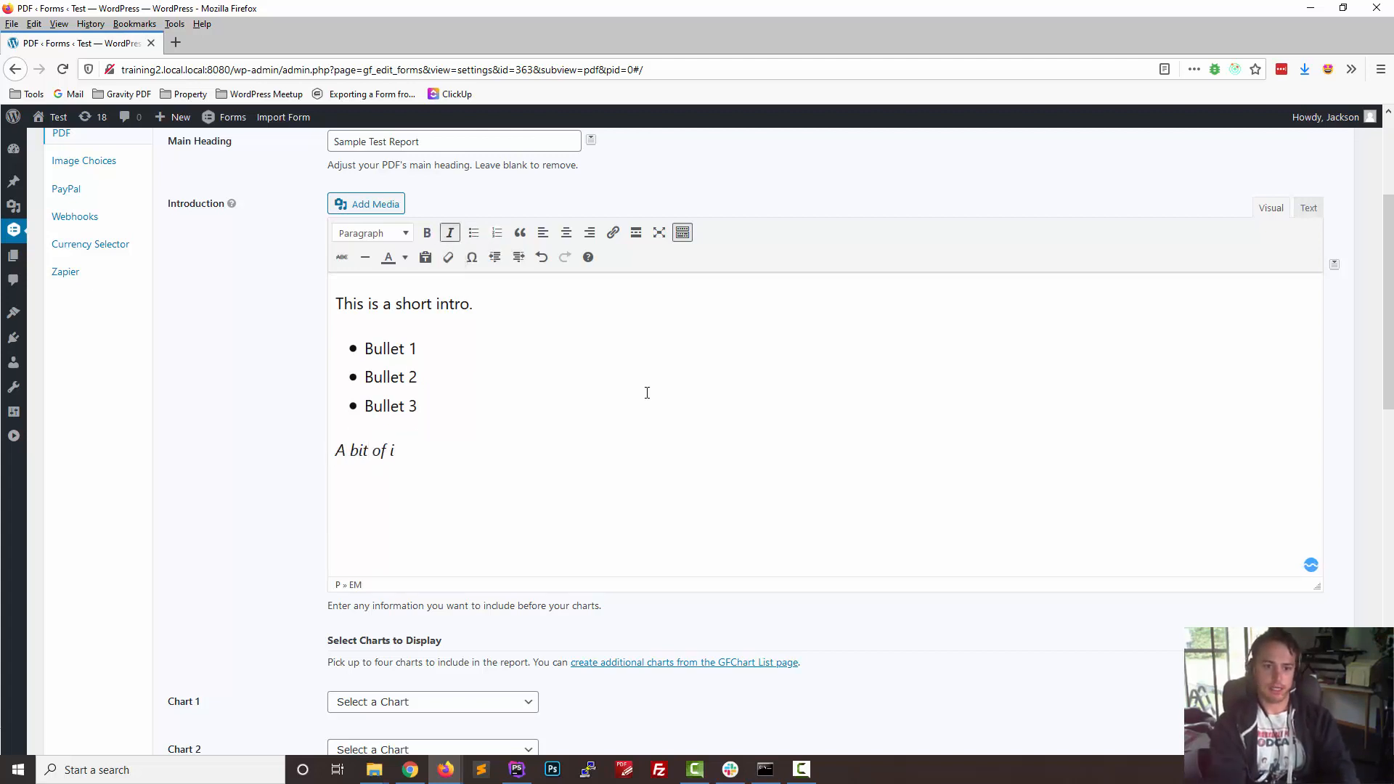
text(talic text)
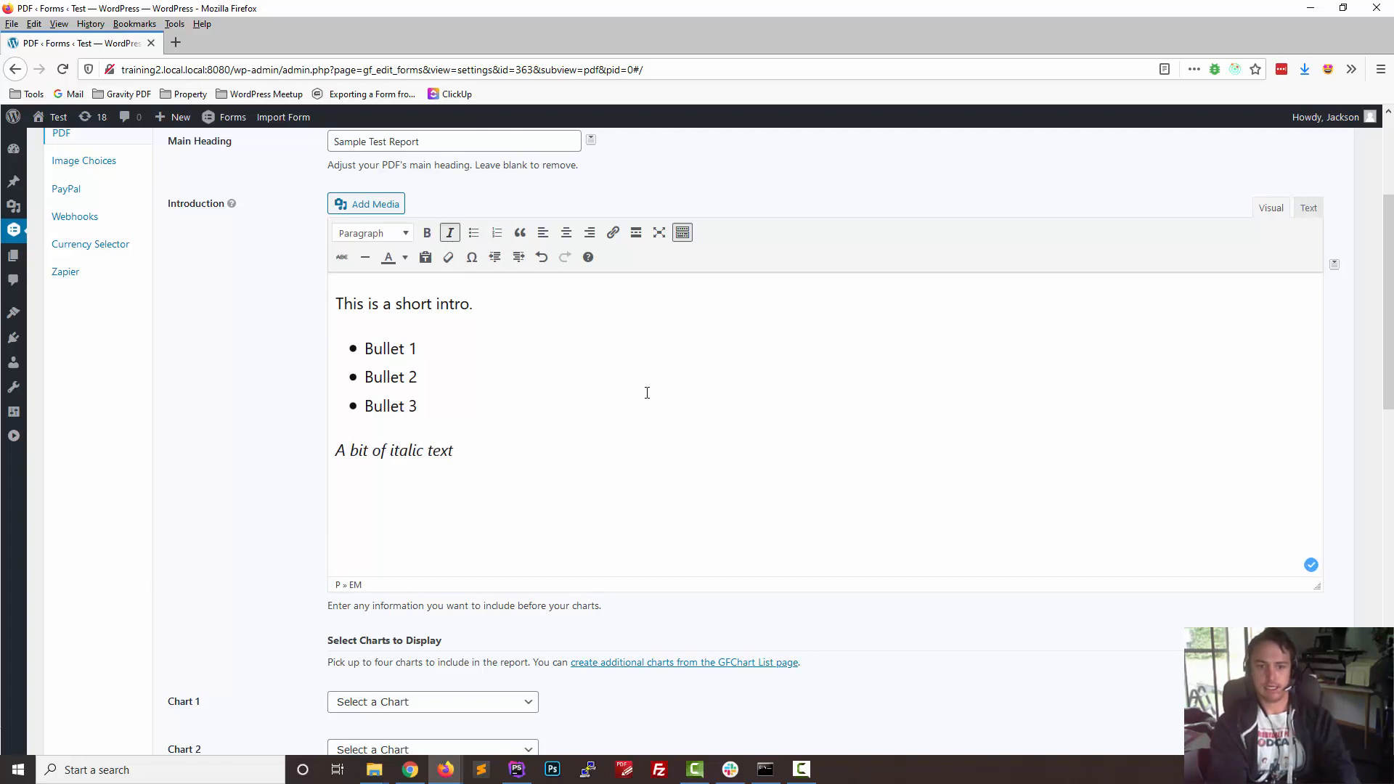
key(ctrl+b)
key(ctrl+b)
key(ctrl+i)
text(:)
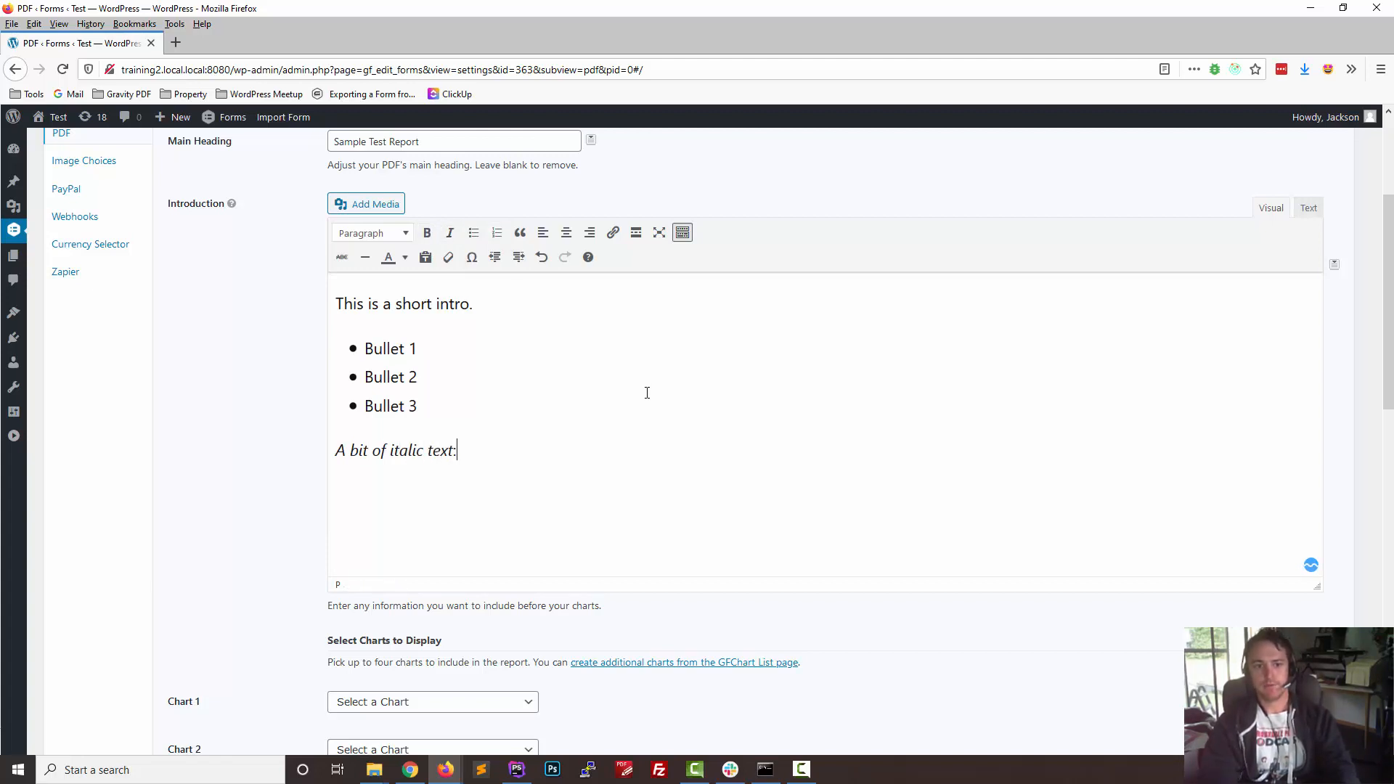
Step: Copy the Calculation shortcode [gfchart id="183"] from the GFChart list page and paste it after the italic text in the Introduction
middle_click(691, 663)
scroll(655, 665, down, 4)
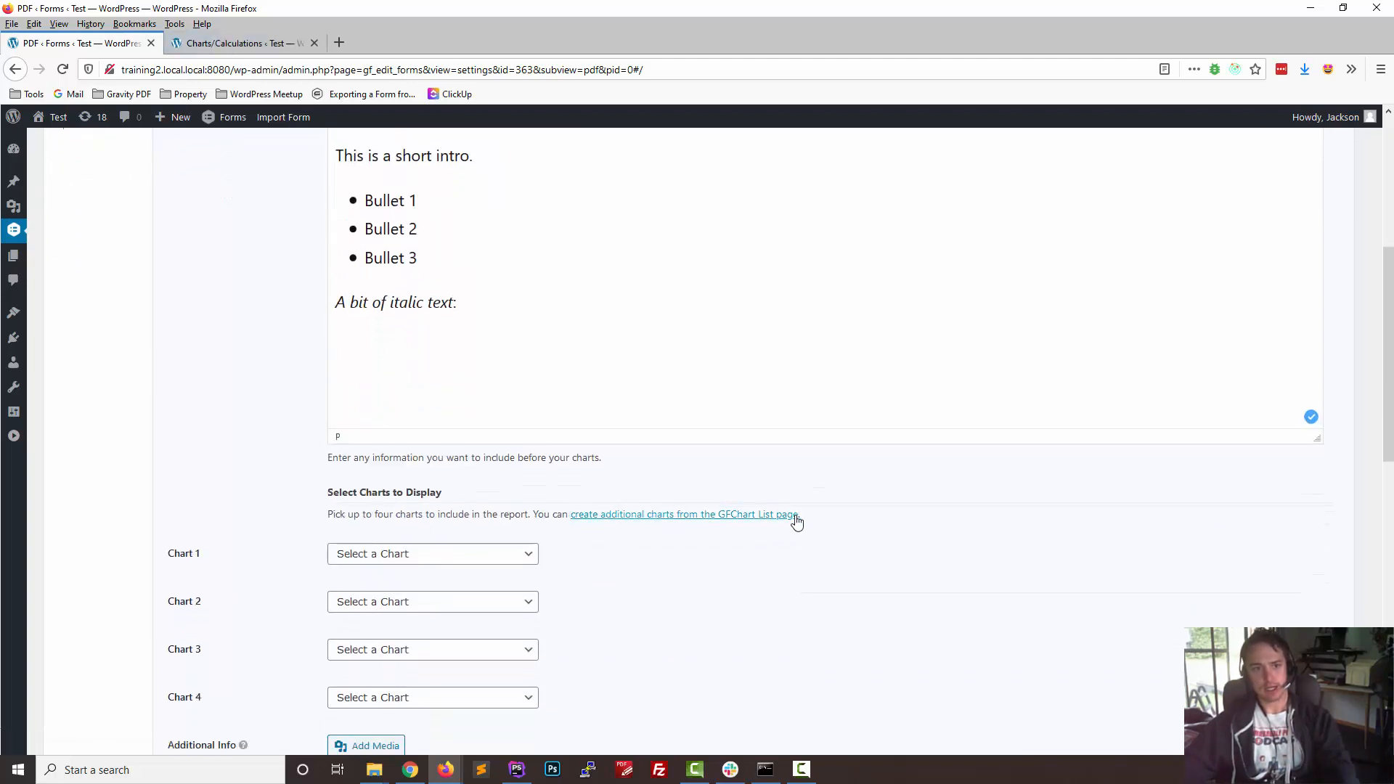
click(273, 42)
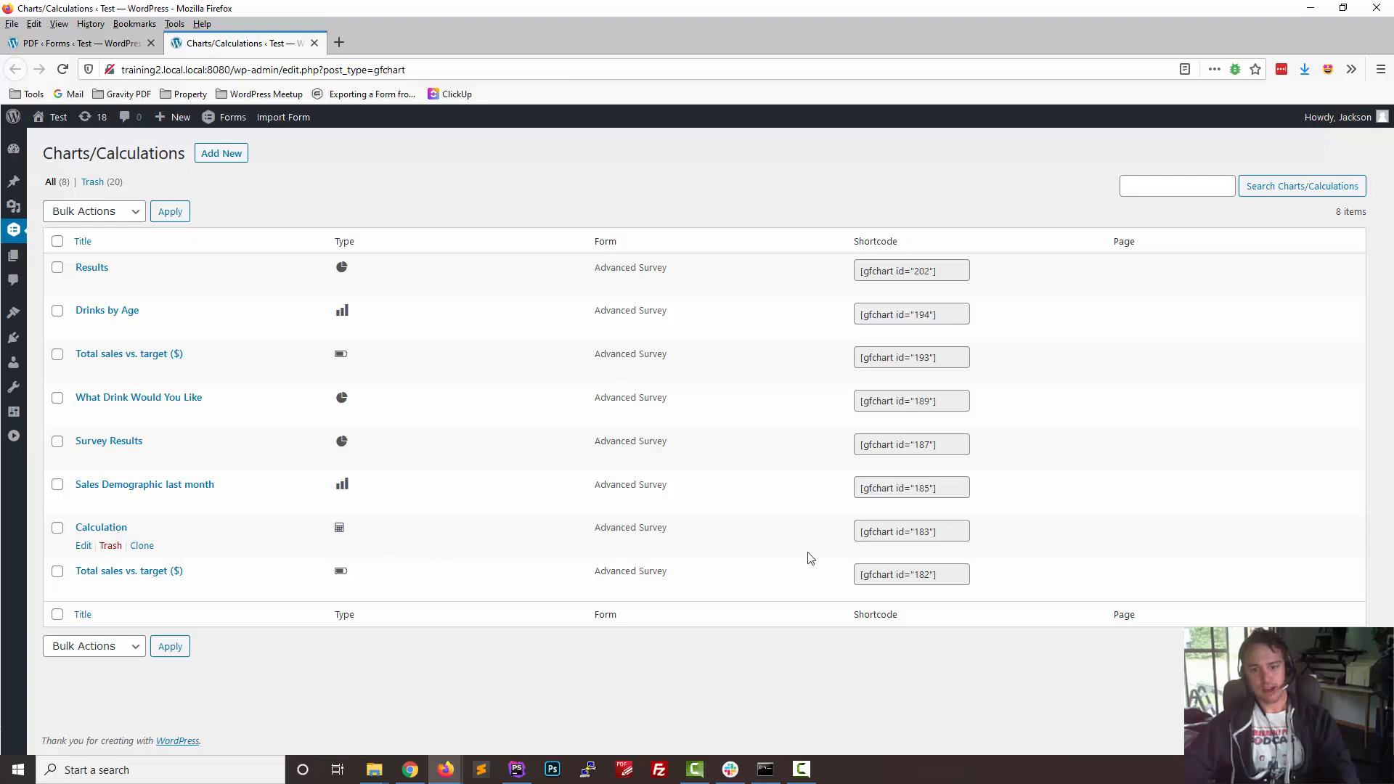
click(947, 534)
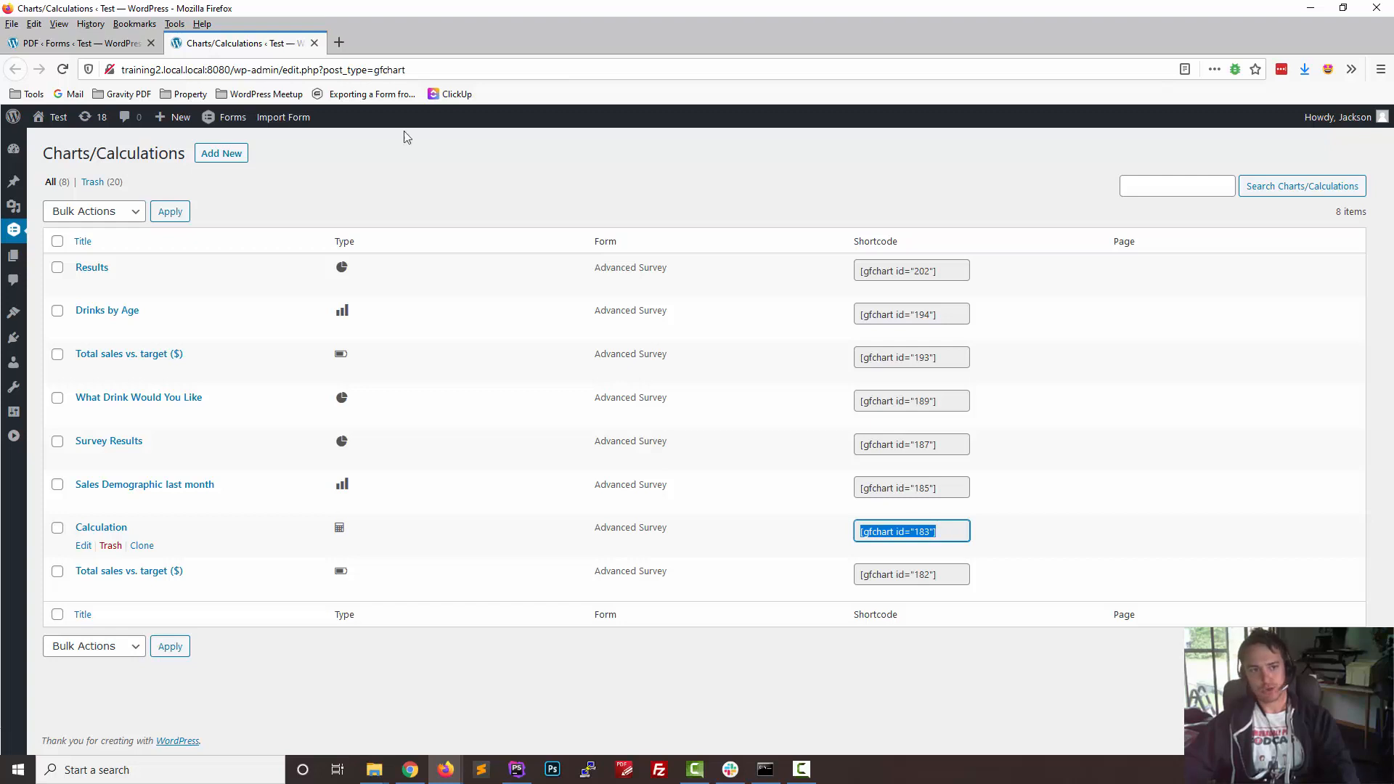
click(51, 43)
key(ctrl+v)
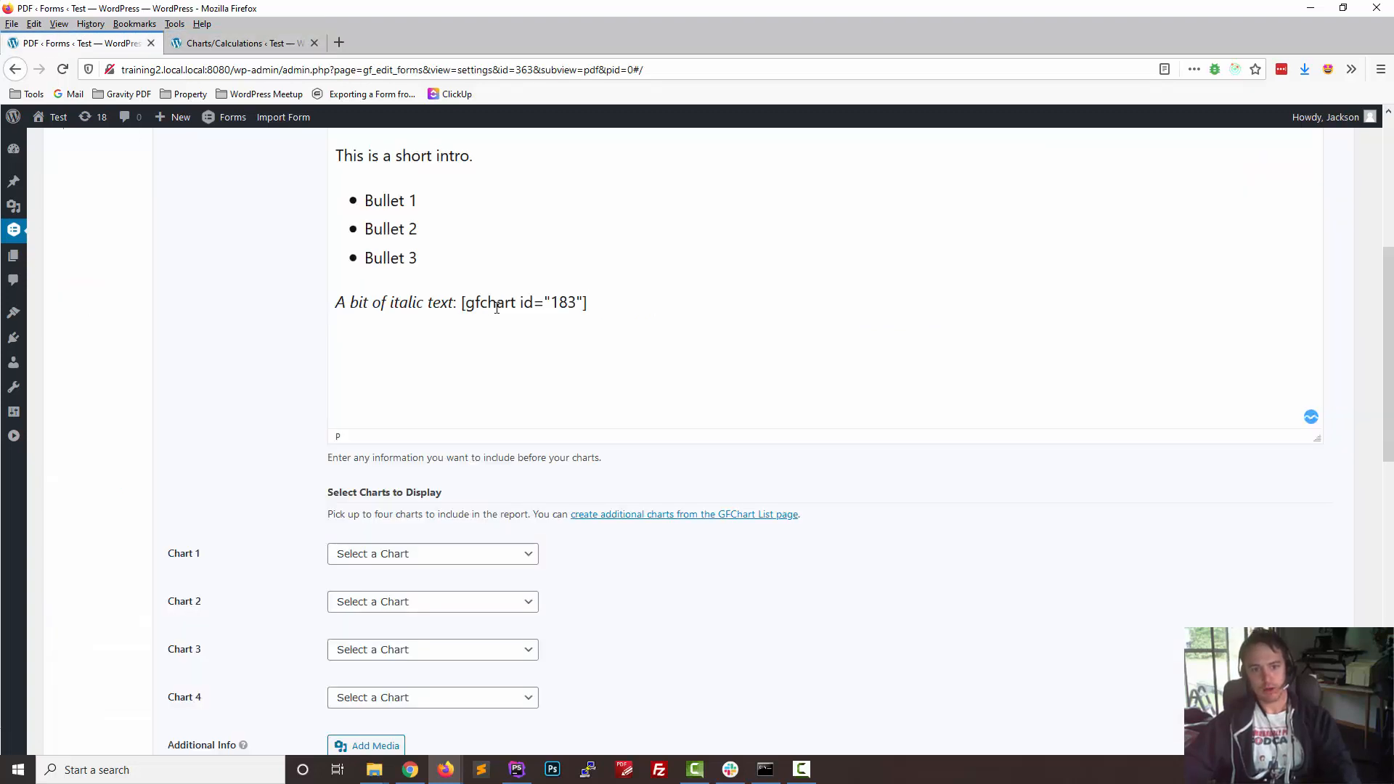
scroll(247, 363, up, 2)
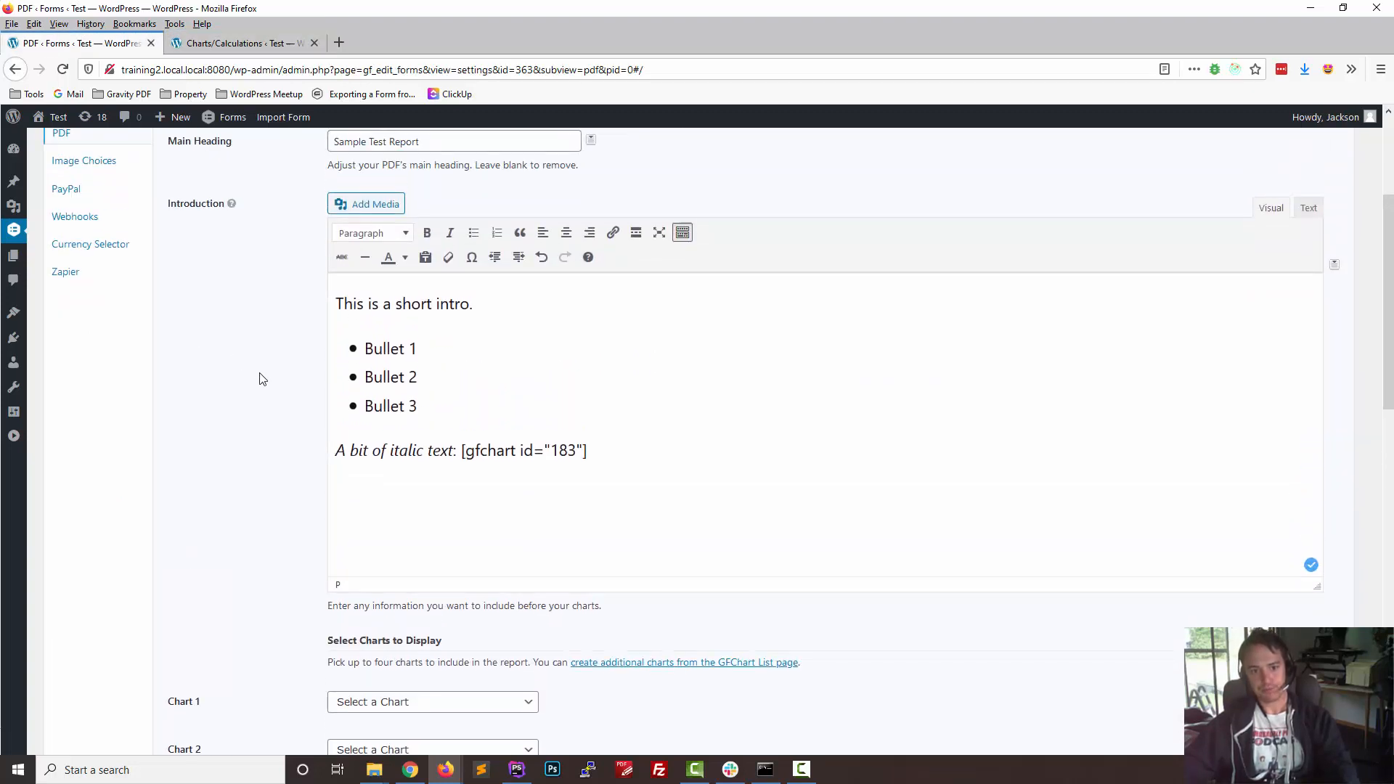
scroll(262, 379, up, 2)
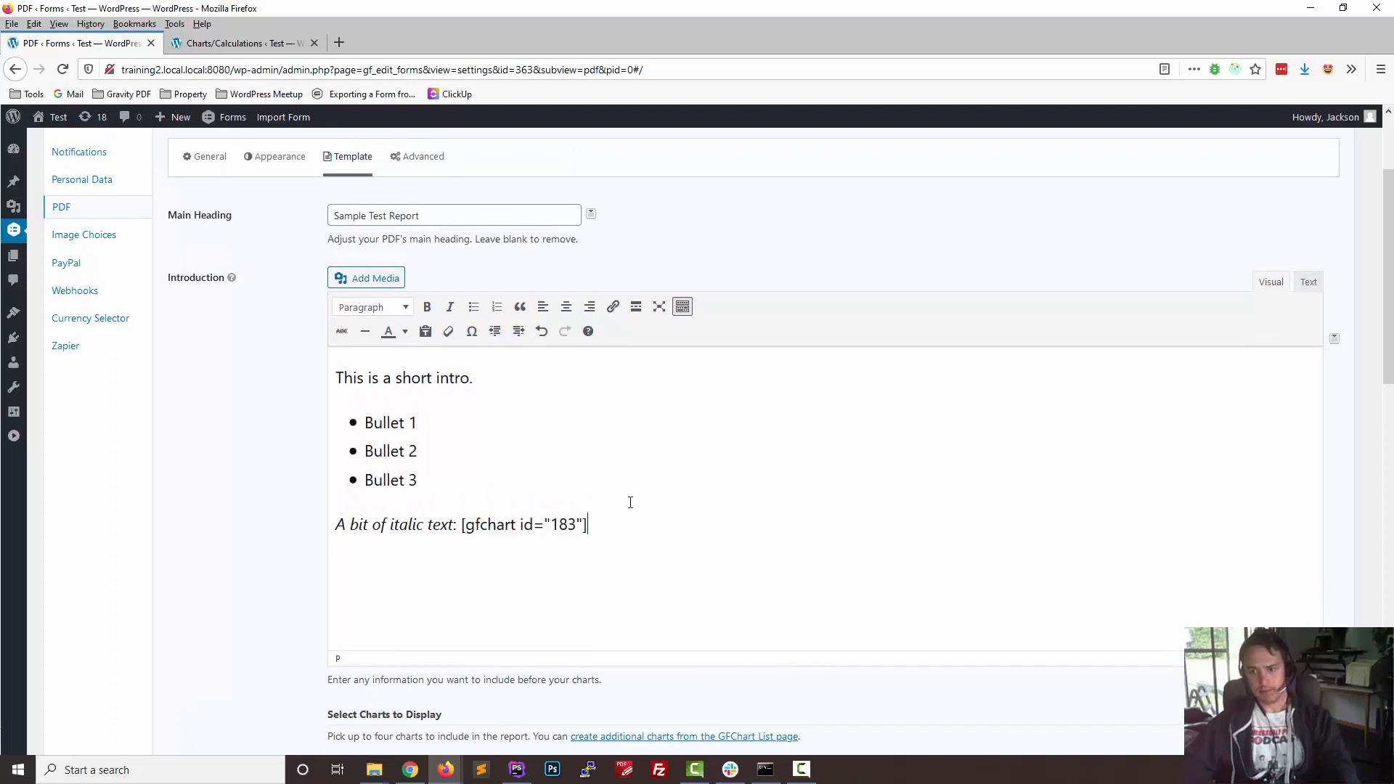
Step: Look through the Advanced Survey charts offered for Chart 1 without choosing one
scroll(1080, 666, down, 4)
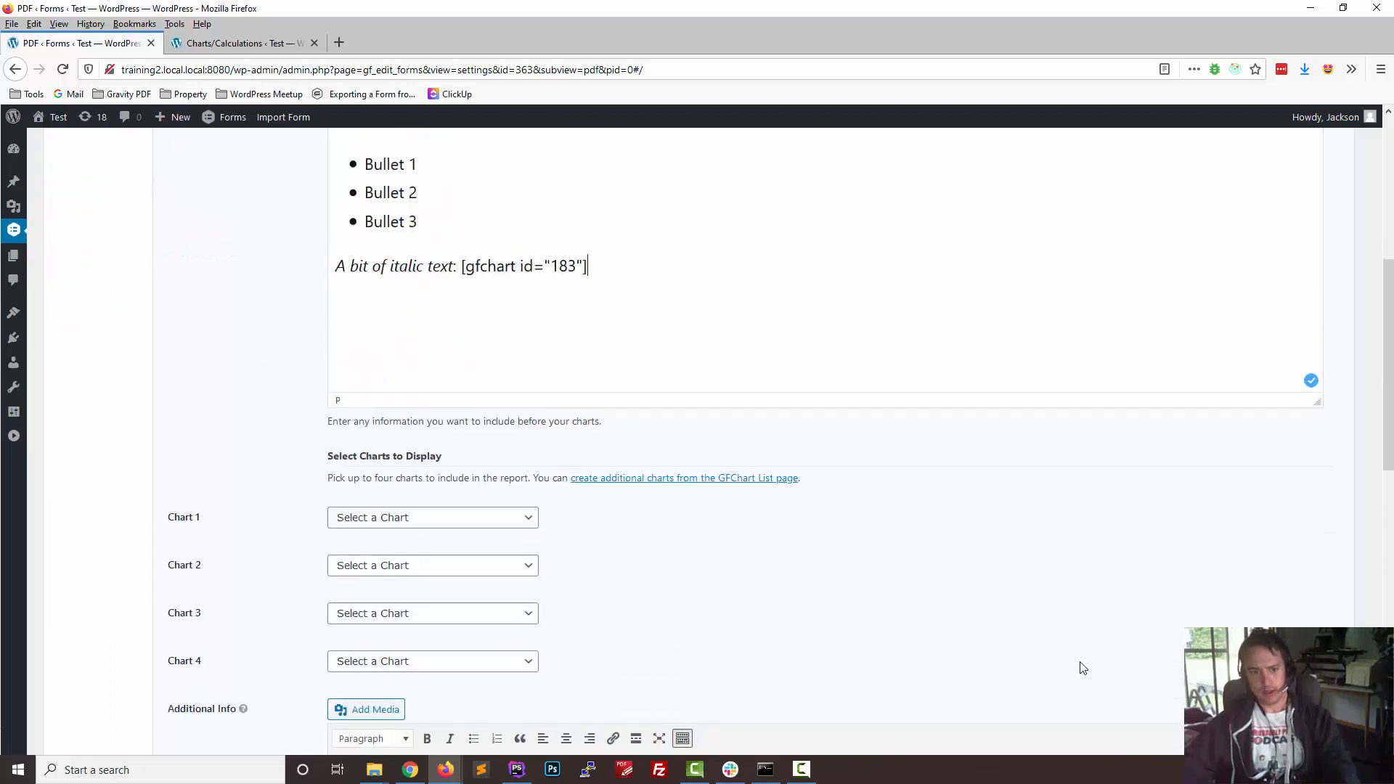
scroll(1017, 515, down, 3)
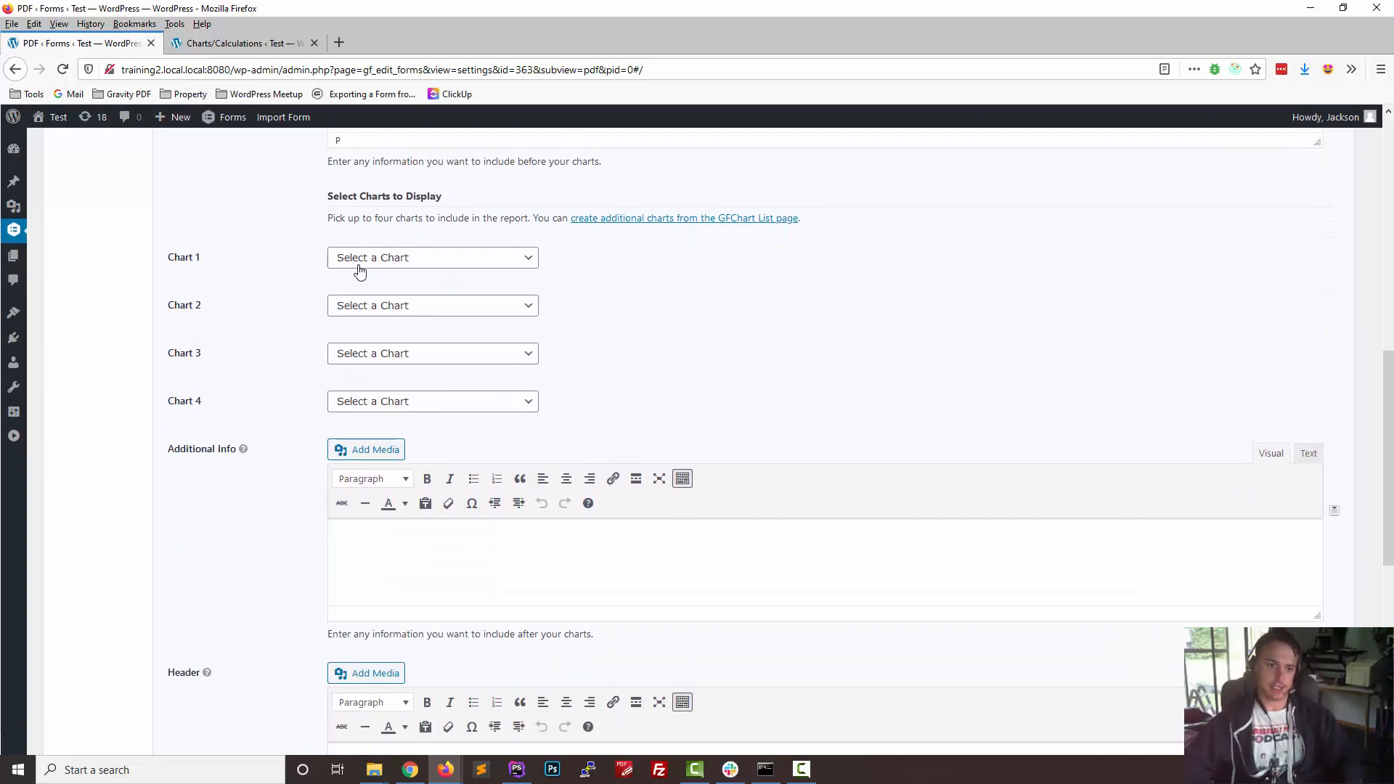
click(360, 266)
click(360, 269)
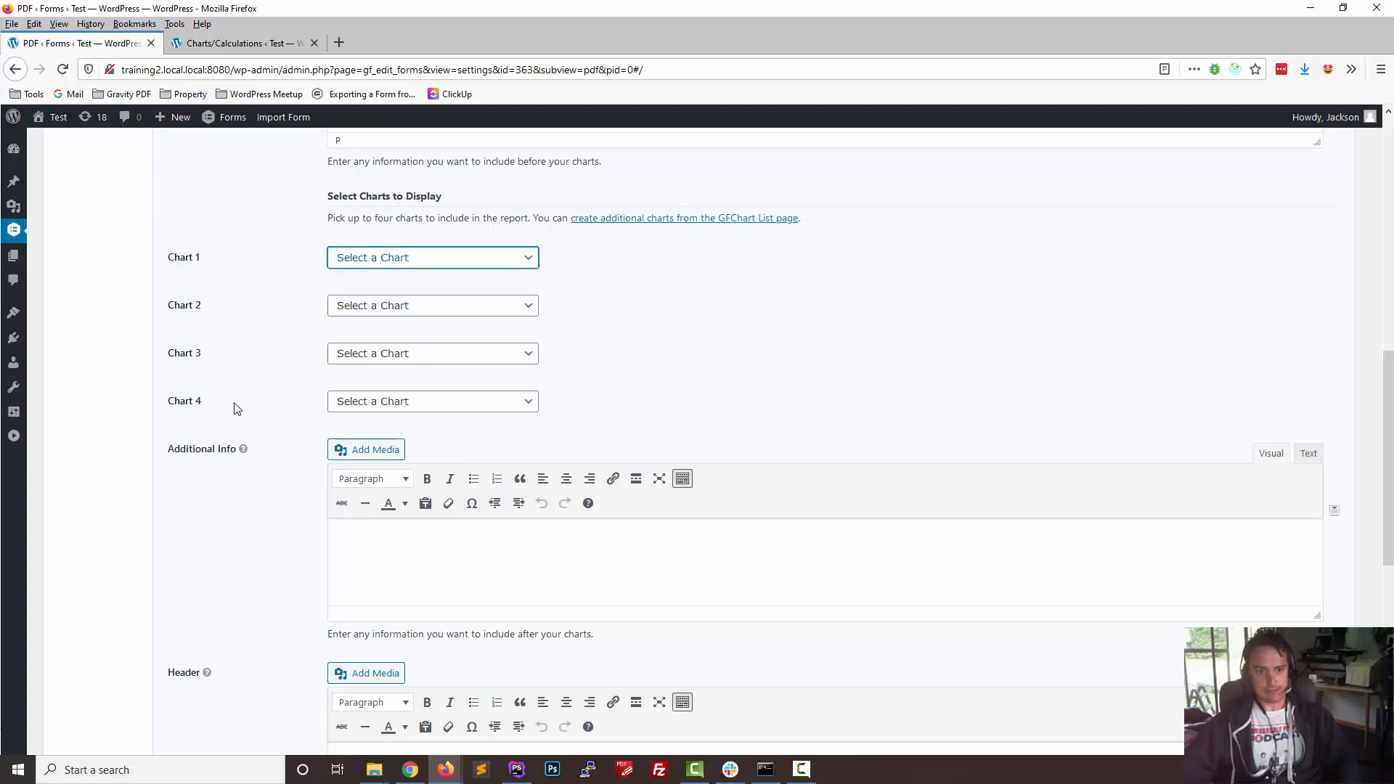
click(381, 260)
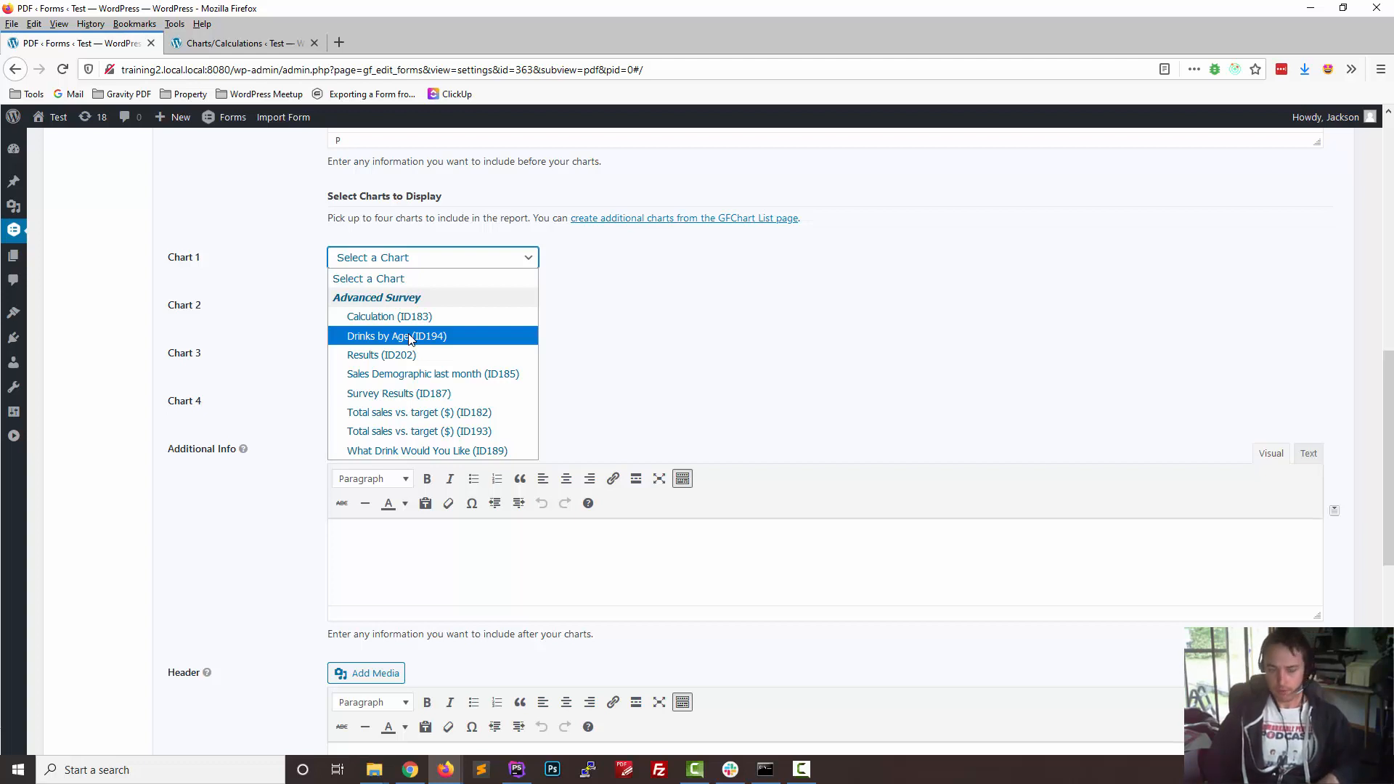
click(689, 336)
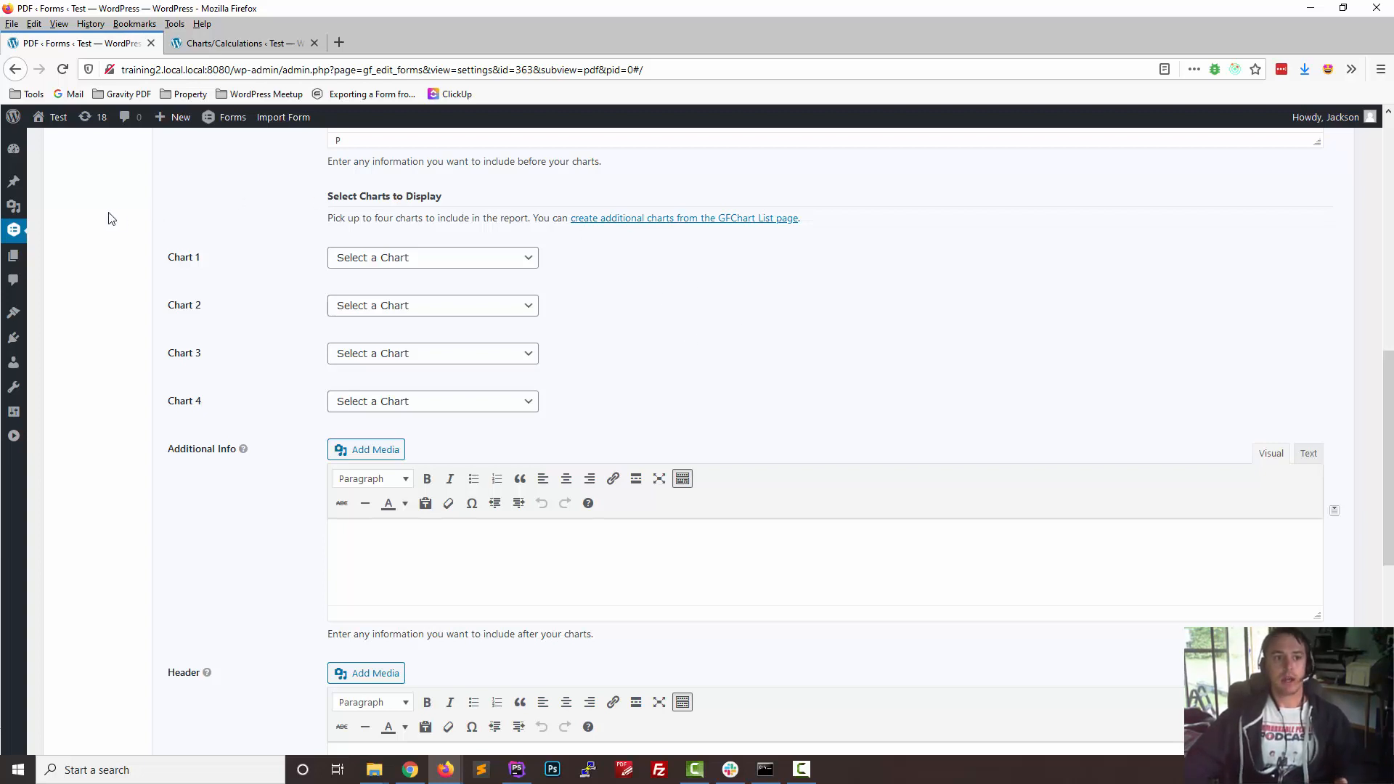
Step: Open the Gravity Forms settings in a new tab and set the PDF option Background Processing to Yes
mouse_move(15, 234)
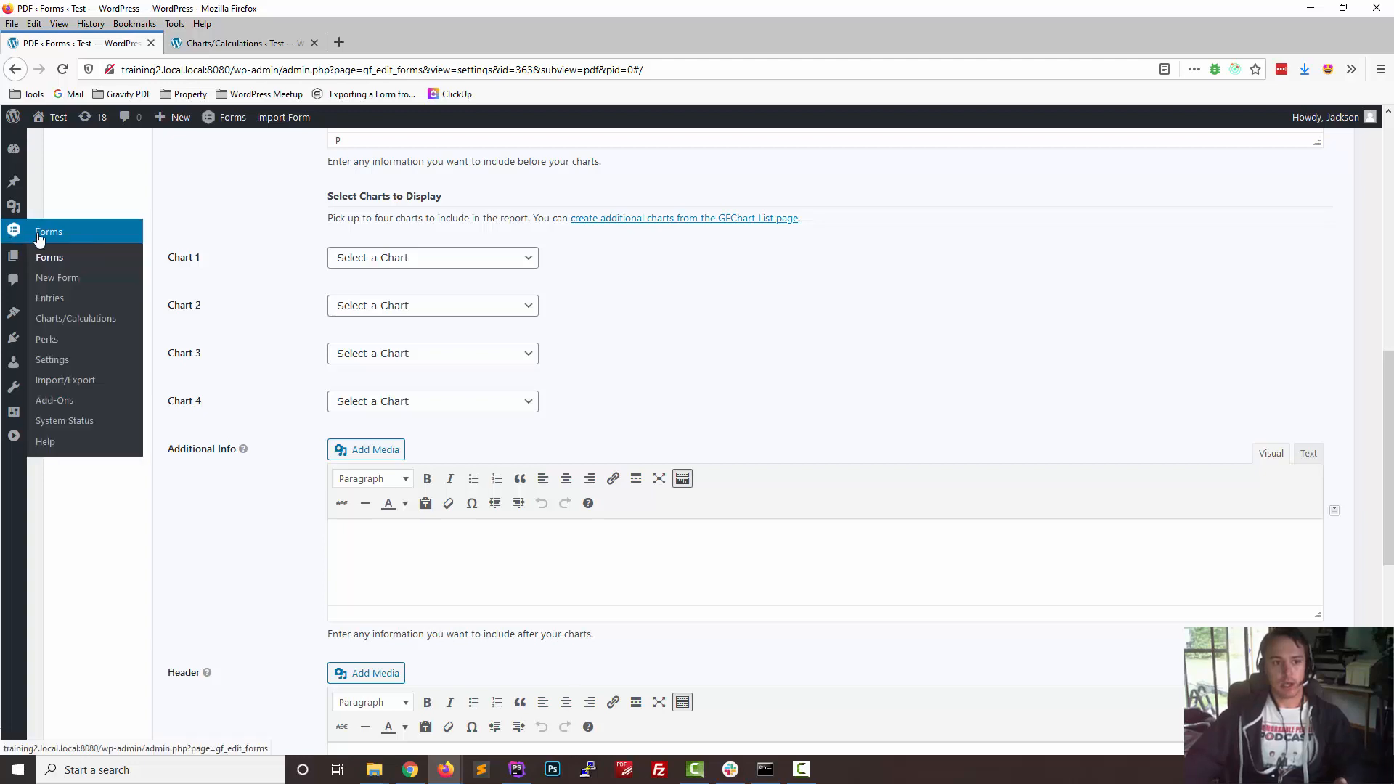
middle_click(60, 367)
click(231, 46)
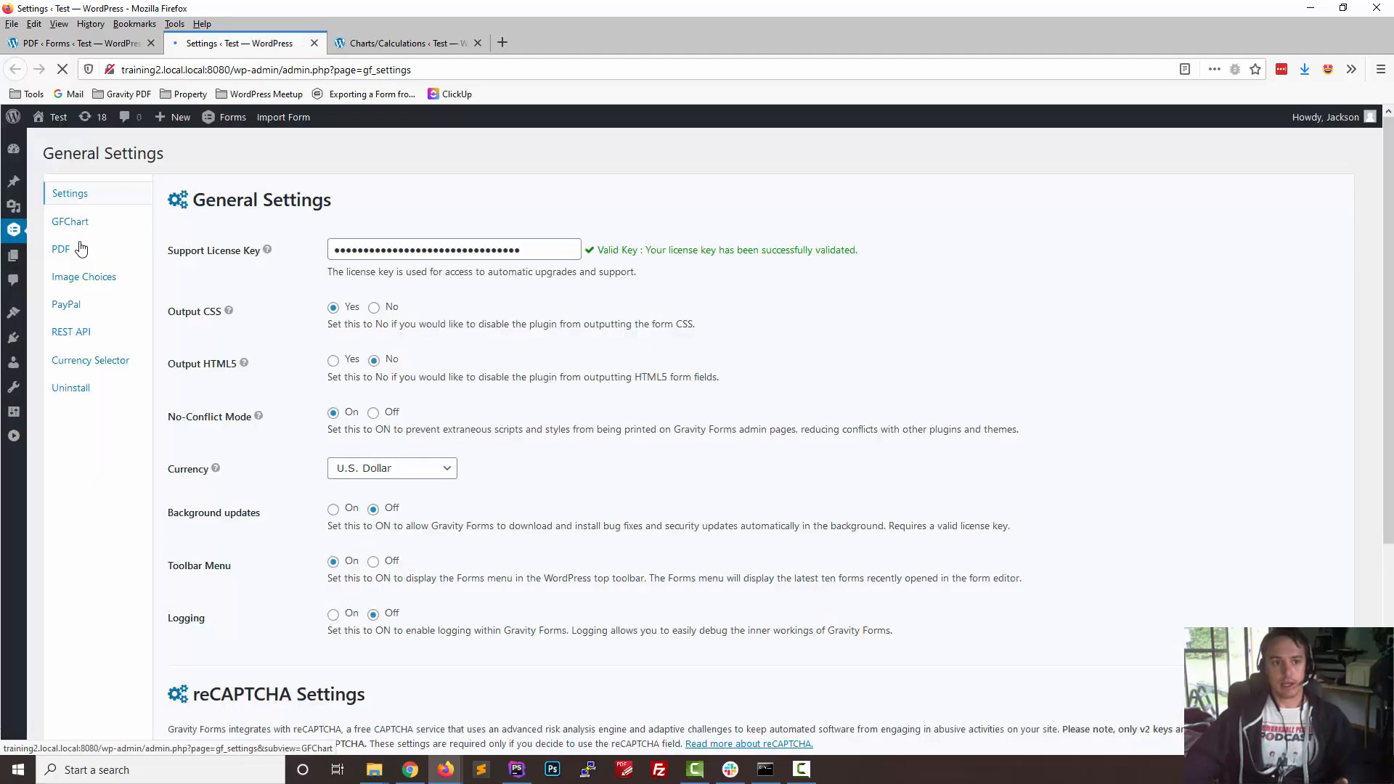
click(71, 254)
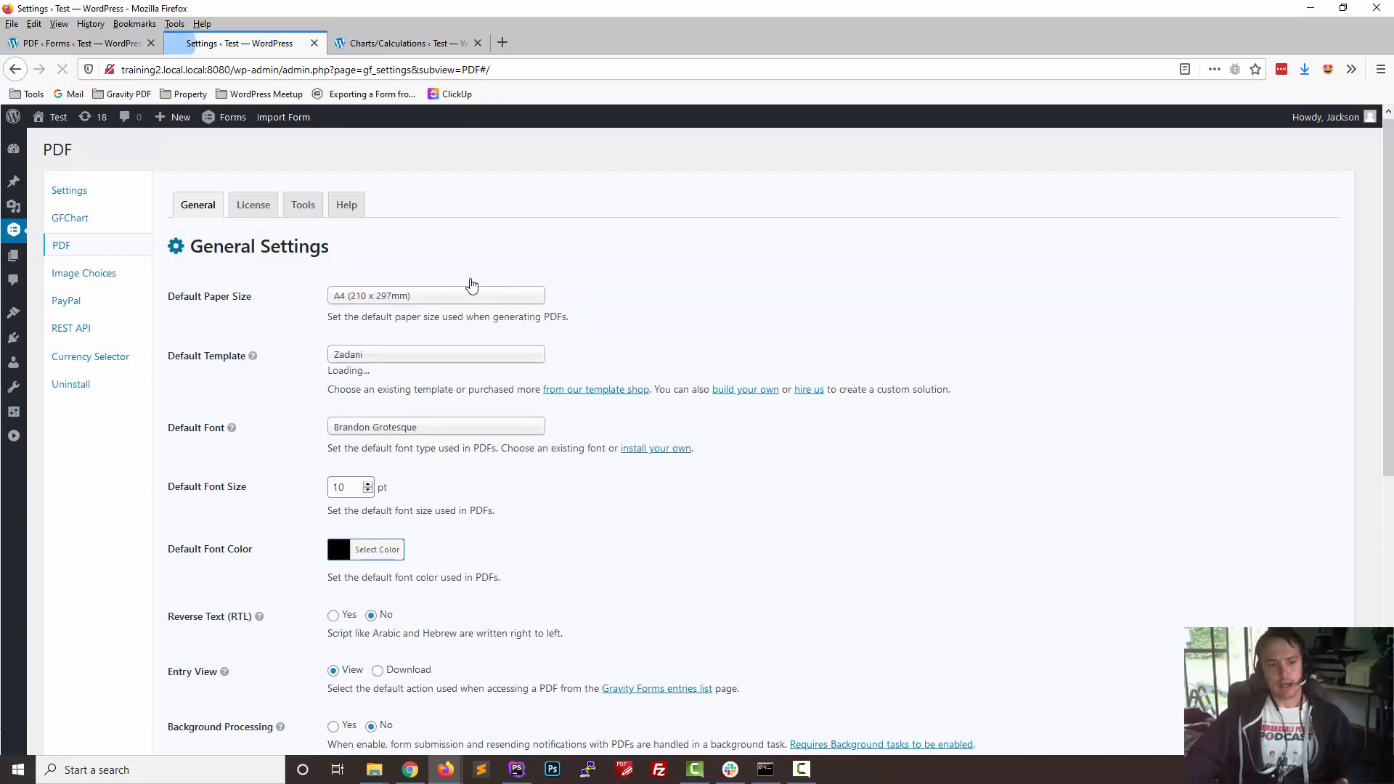
scroll(472, 285, down, 3)
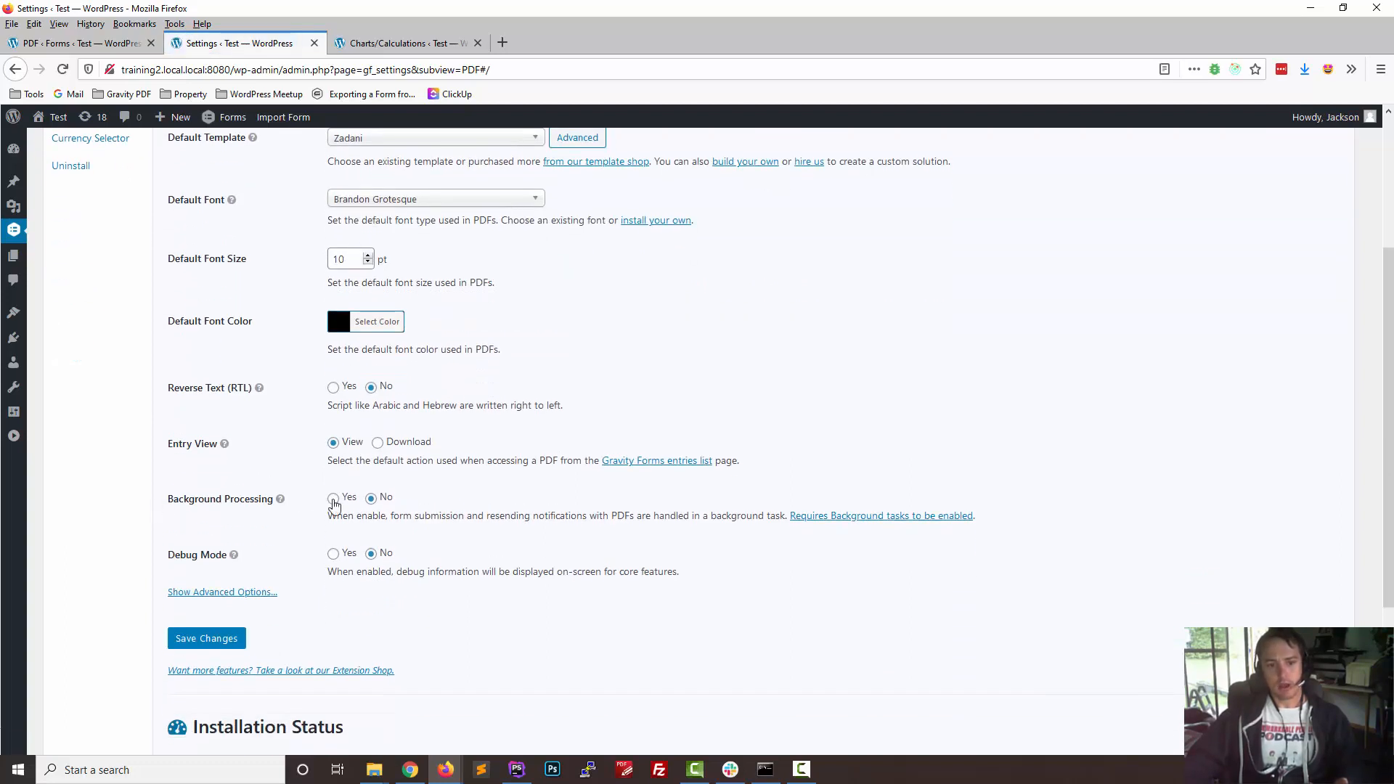
click(333, 500)
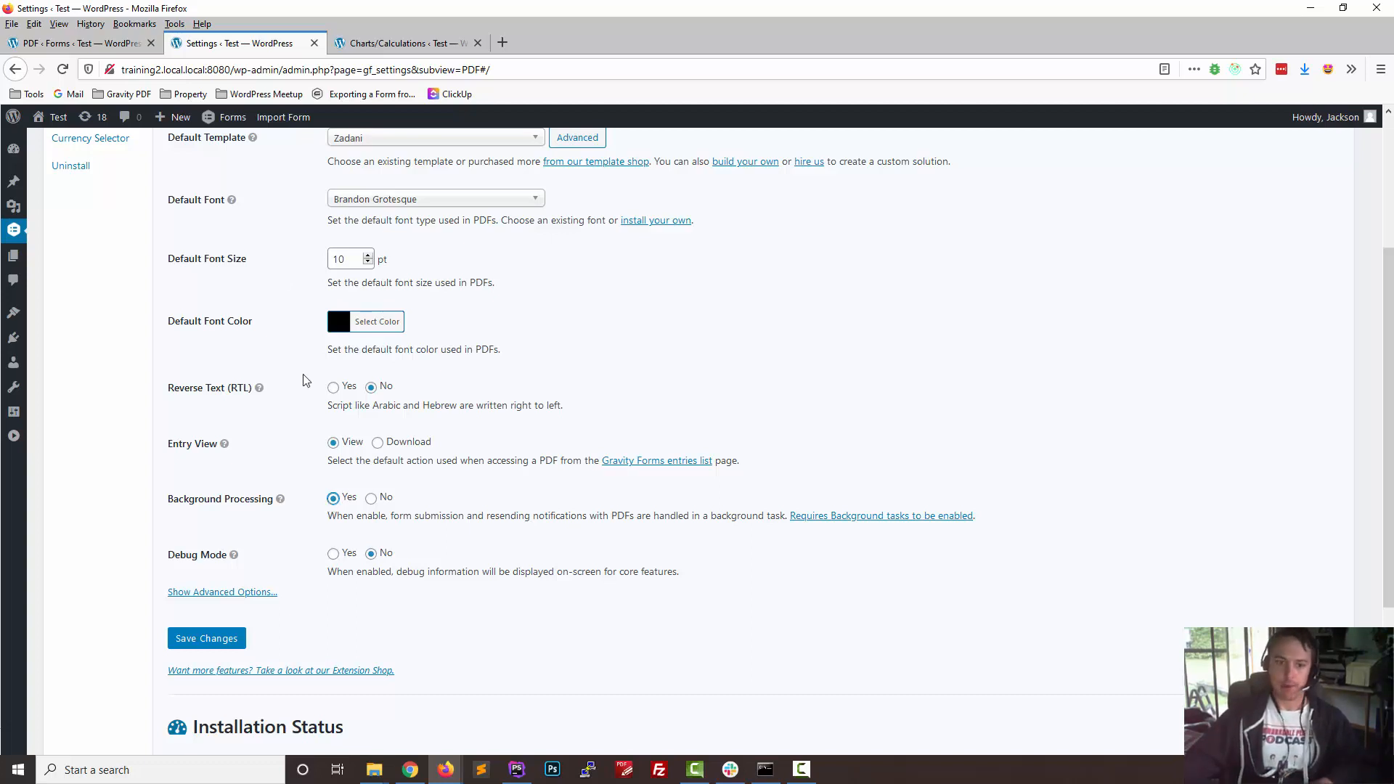
Step: Return to the form's PDF template settings and set Chart 1 to "Sales Demographic last month (ID185)"
click(375, 43)
click(98, 43)
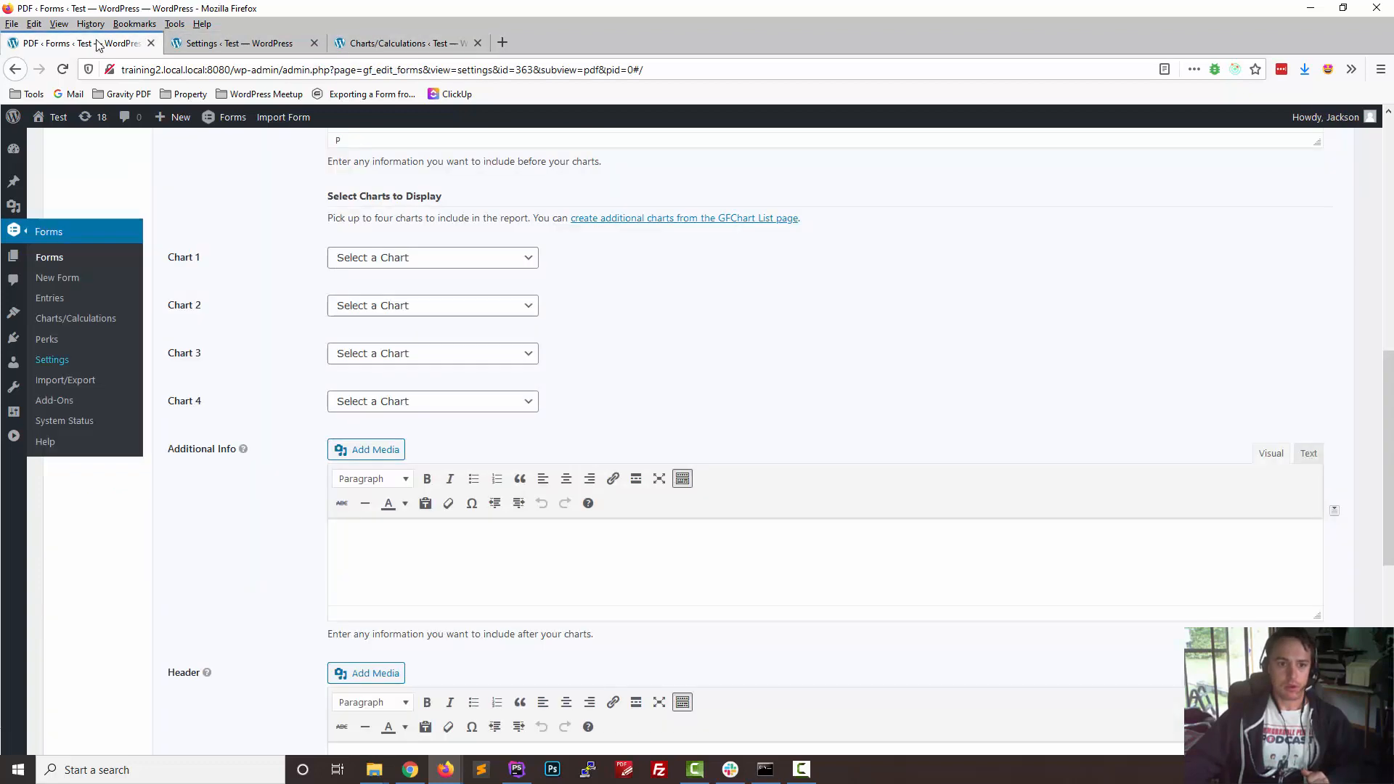
click(373, 260)
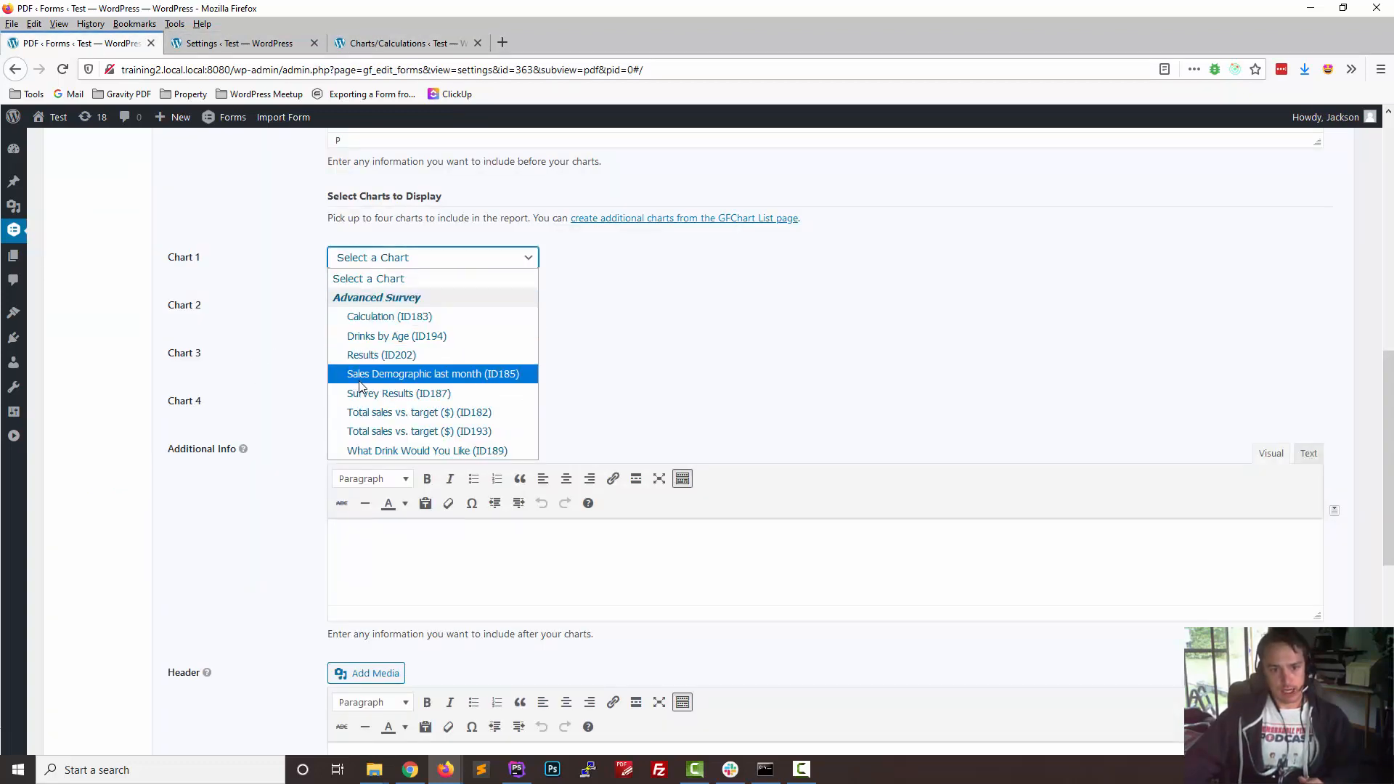
click(437, 382)
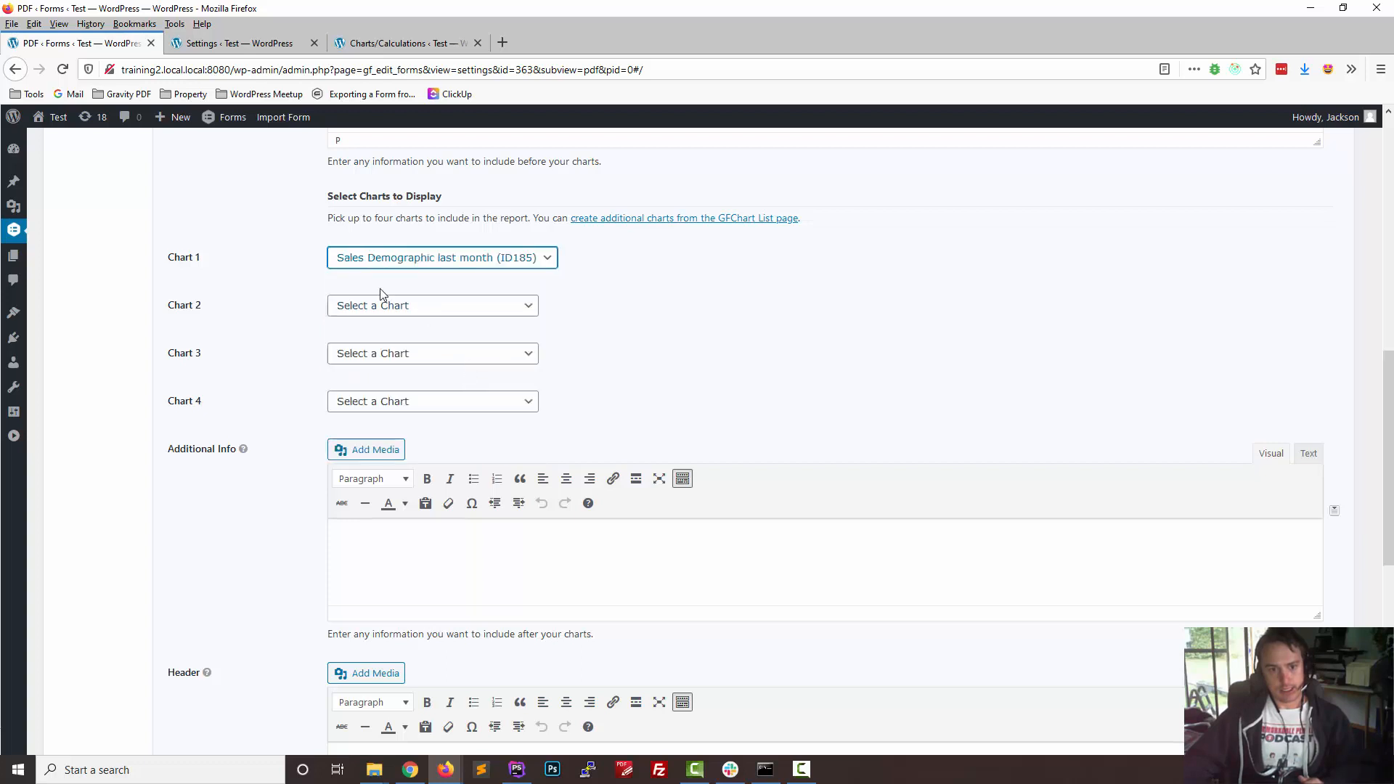
Step: Enter "This content is display after the charts." in the Additional Info editor
scroll(269, 293, up, 3)
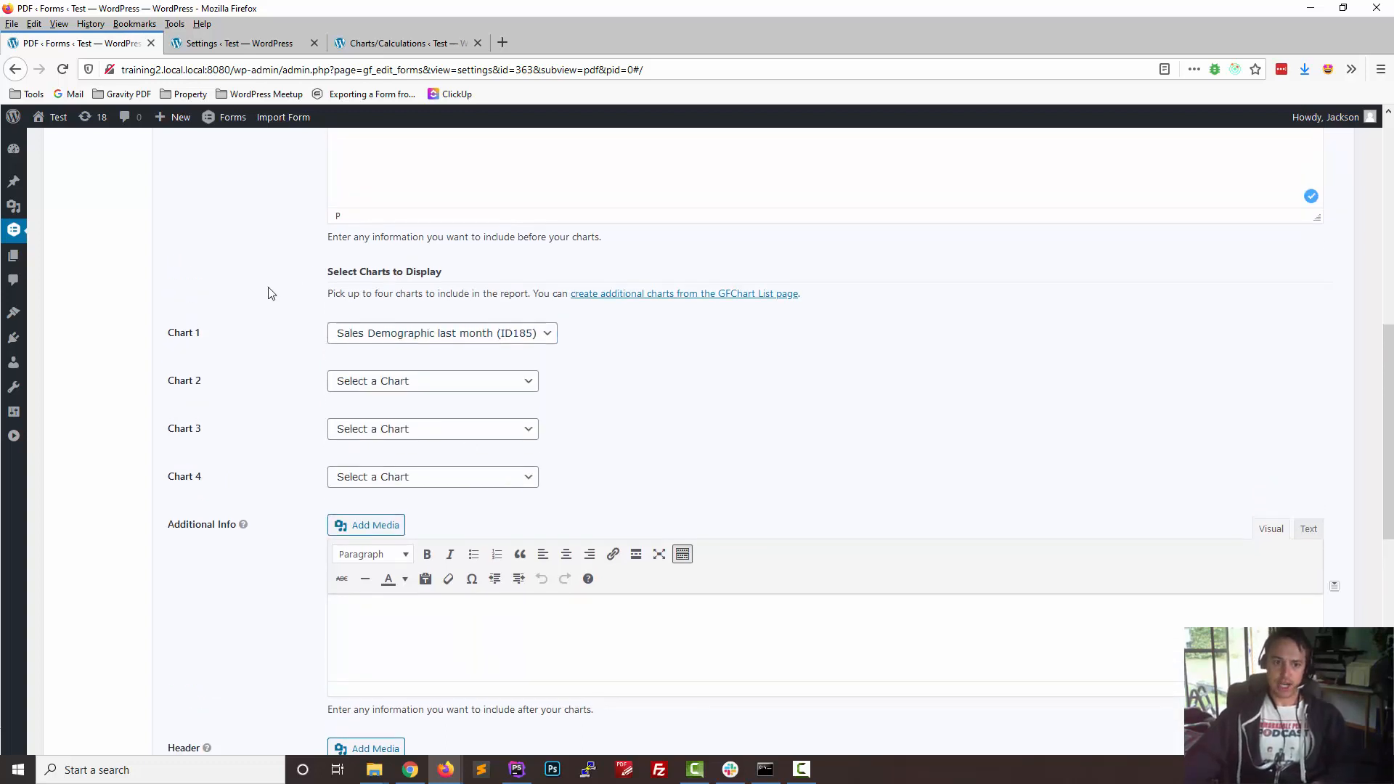
scroll(269, 293, down, 2)
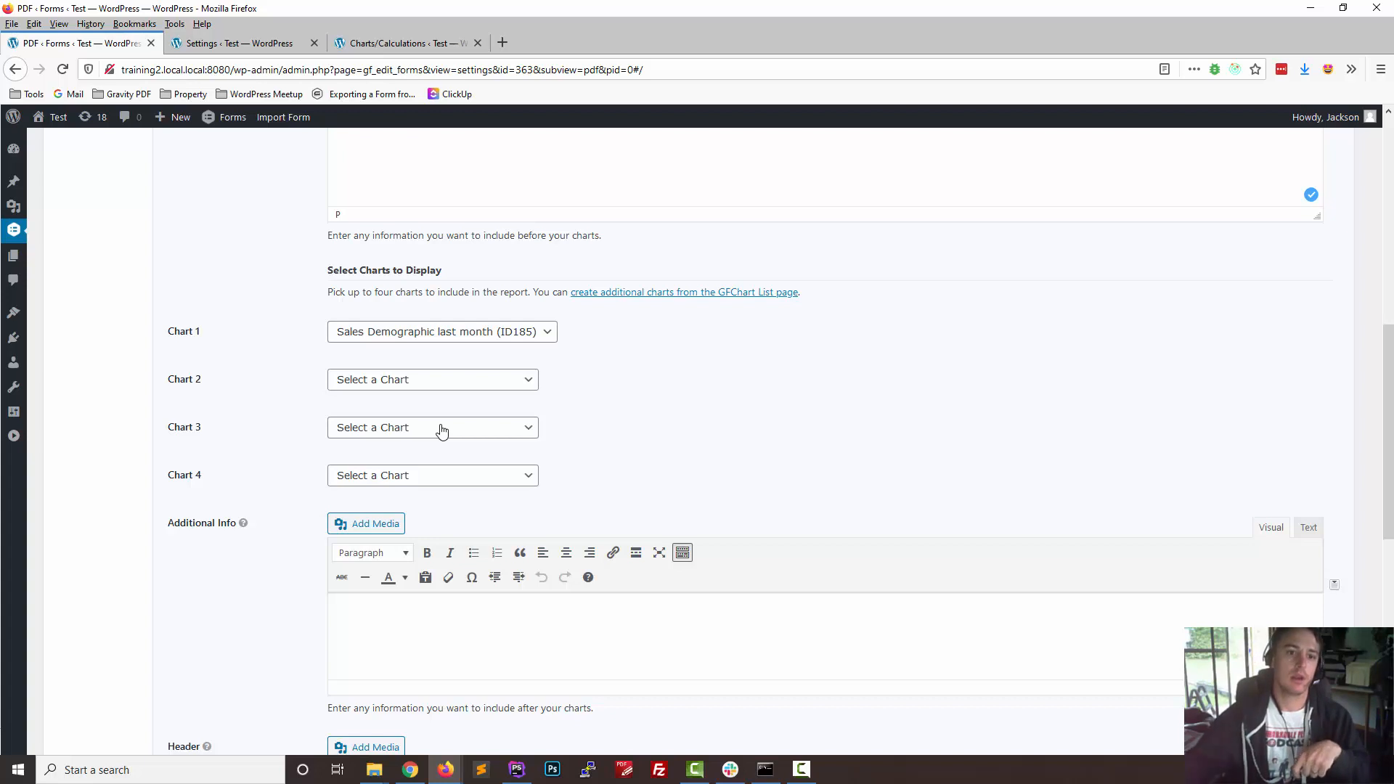
scroll(729, 453, down, 2)
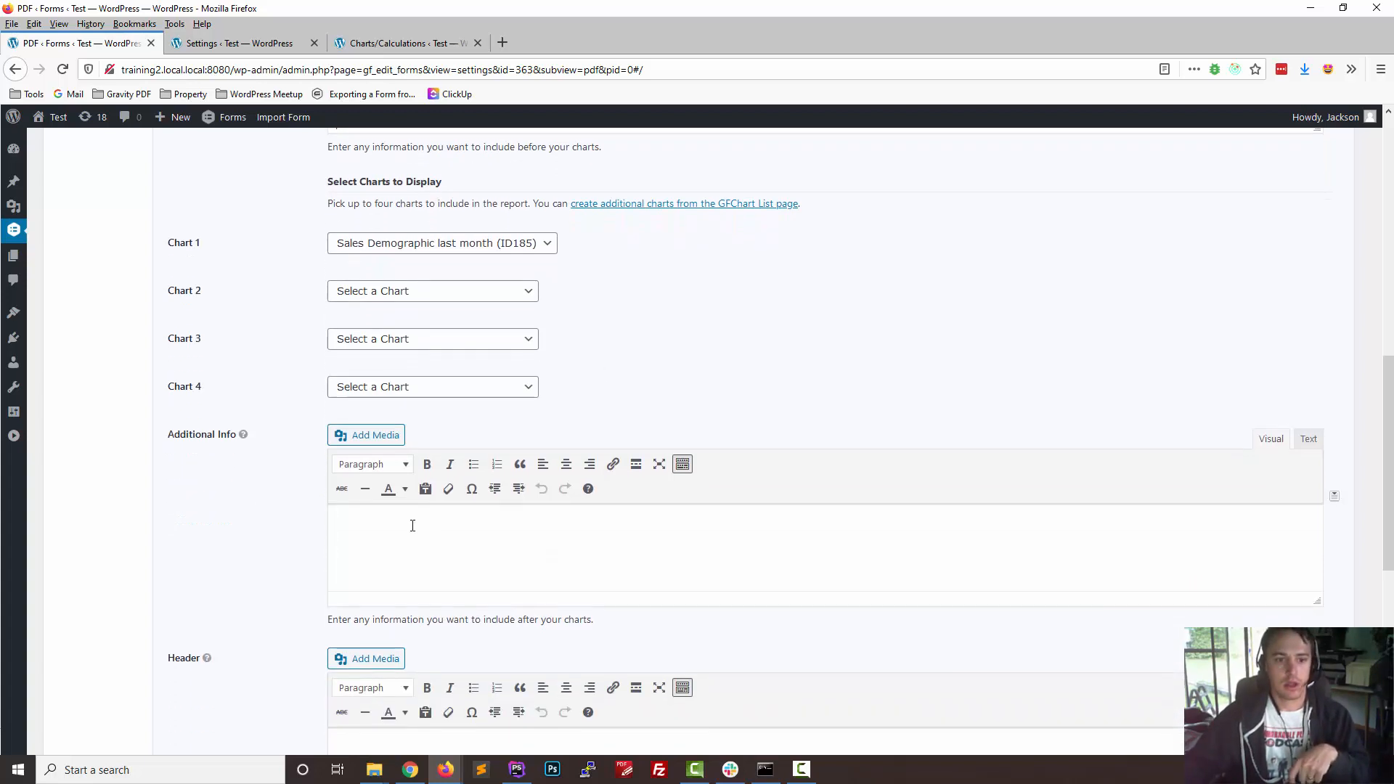
click(388, 490)
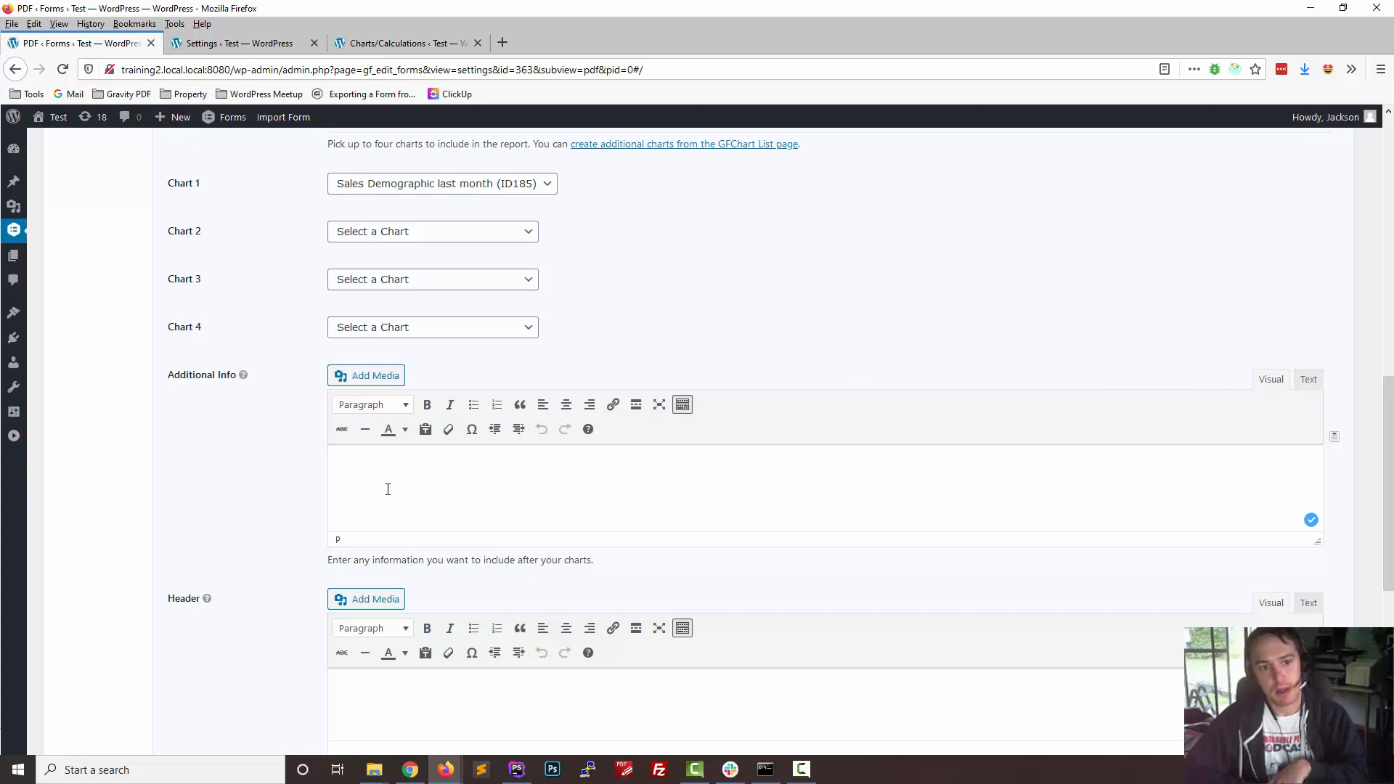
text(This c)
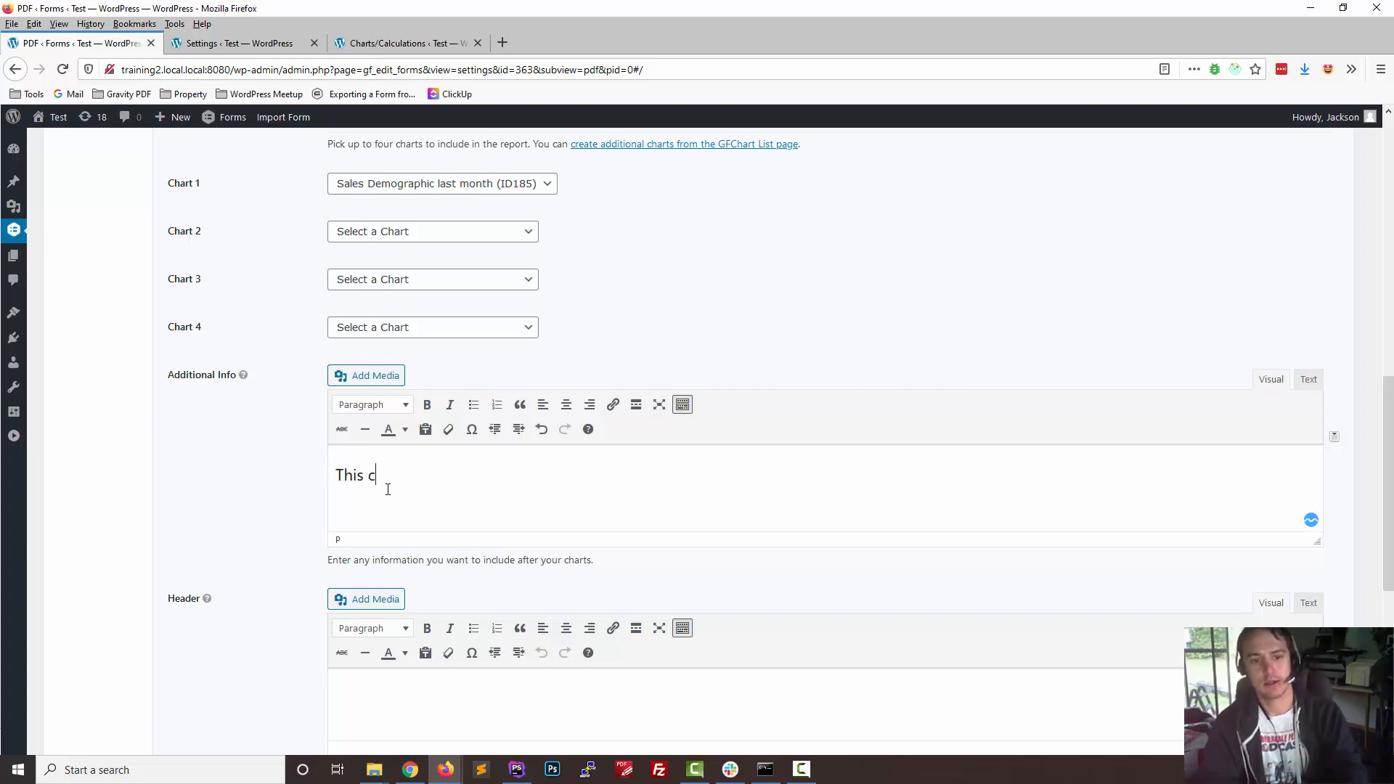
text(ontent is display a)
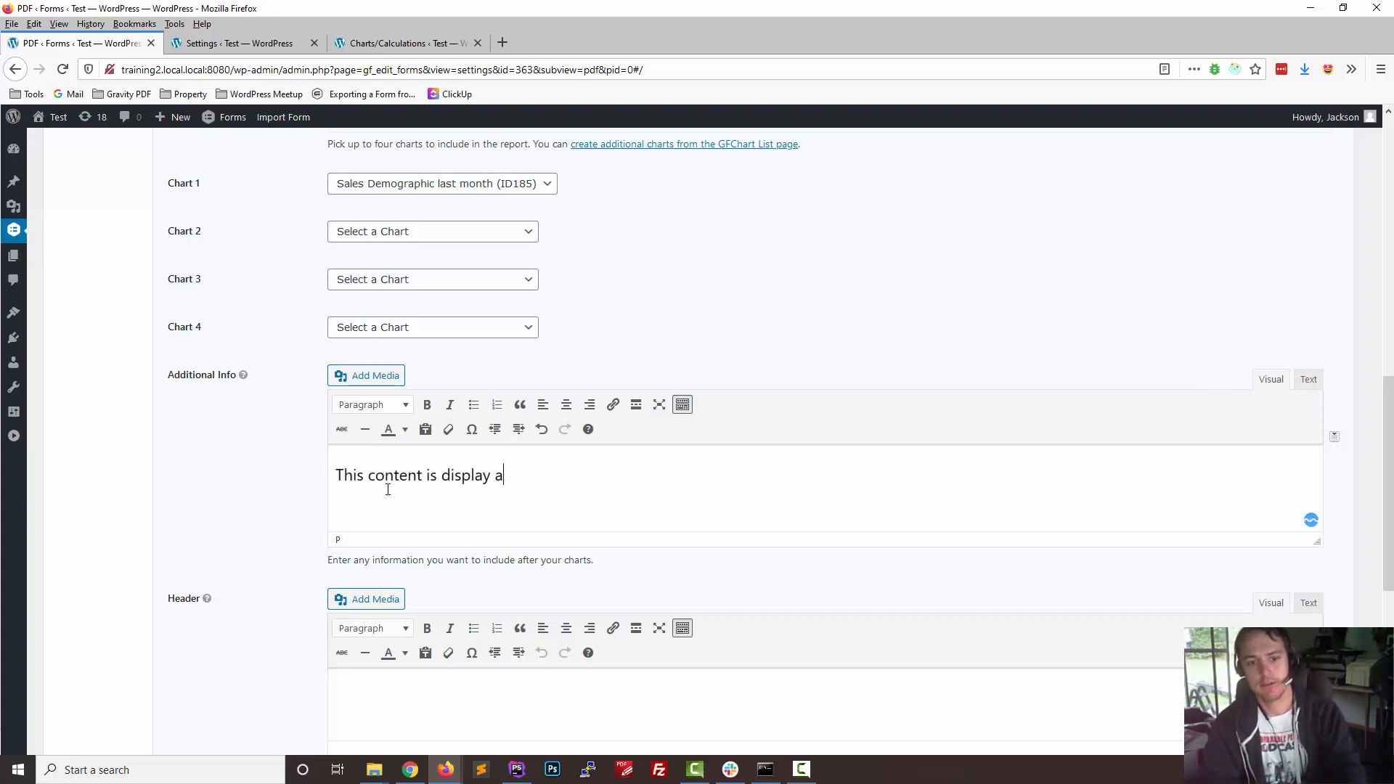
text(fter the charts.)
Step: Add a second Additional Info paragraph reading "For questions about this data contact" followed by the contact's e-mail address and a period
key(Return)
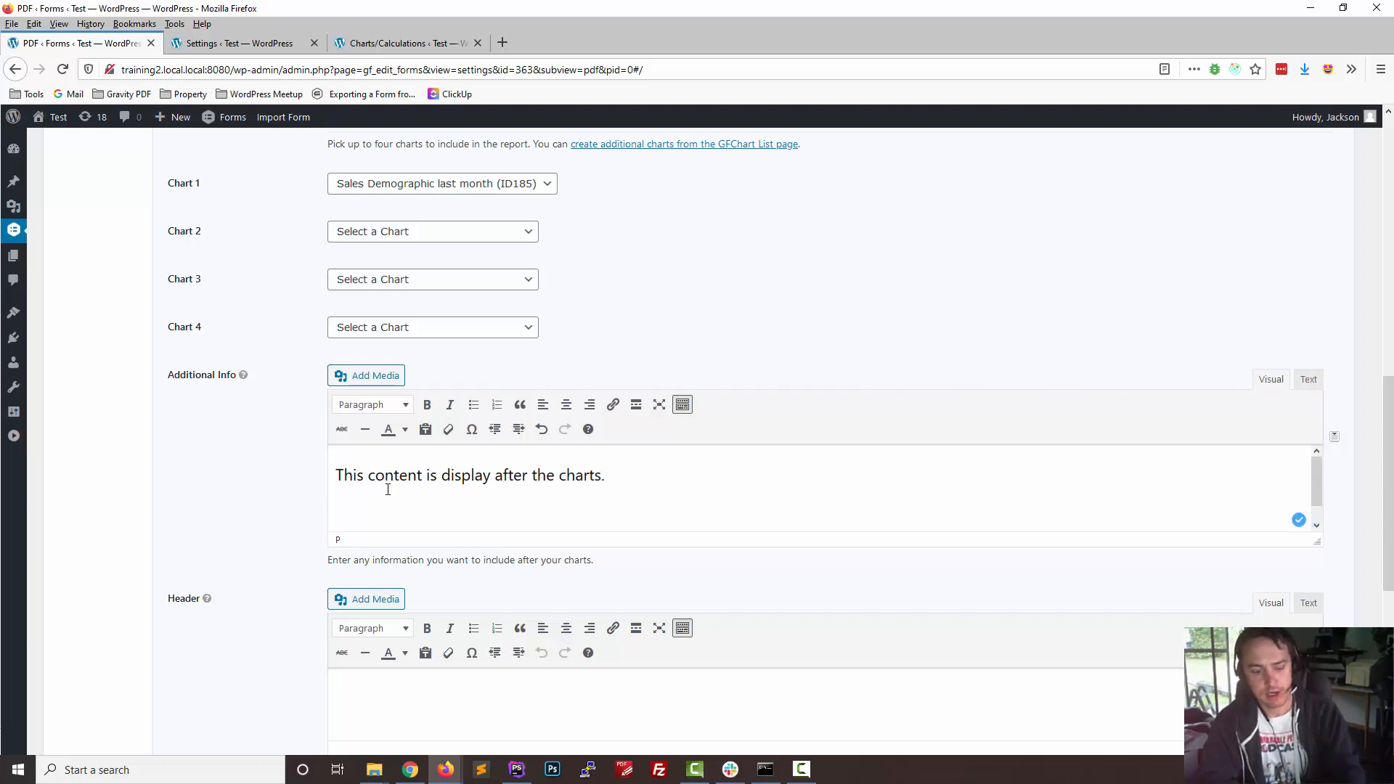
text(For que)
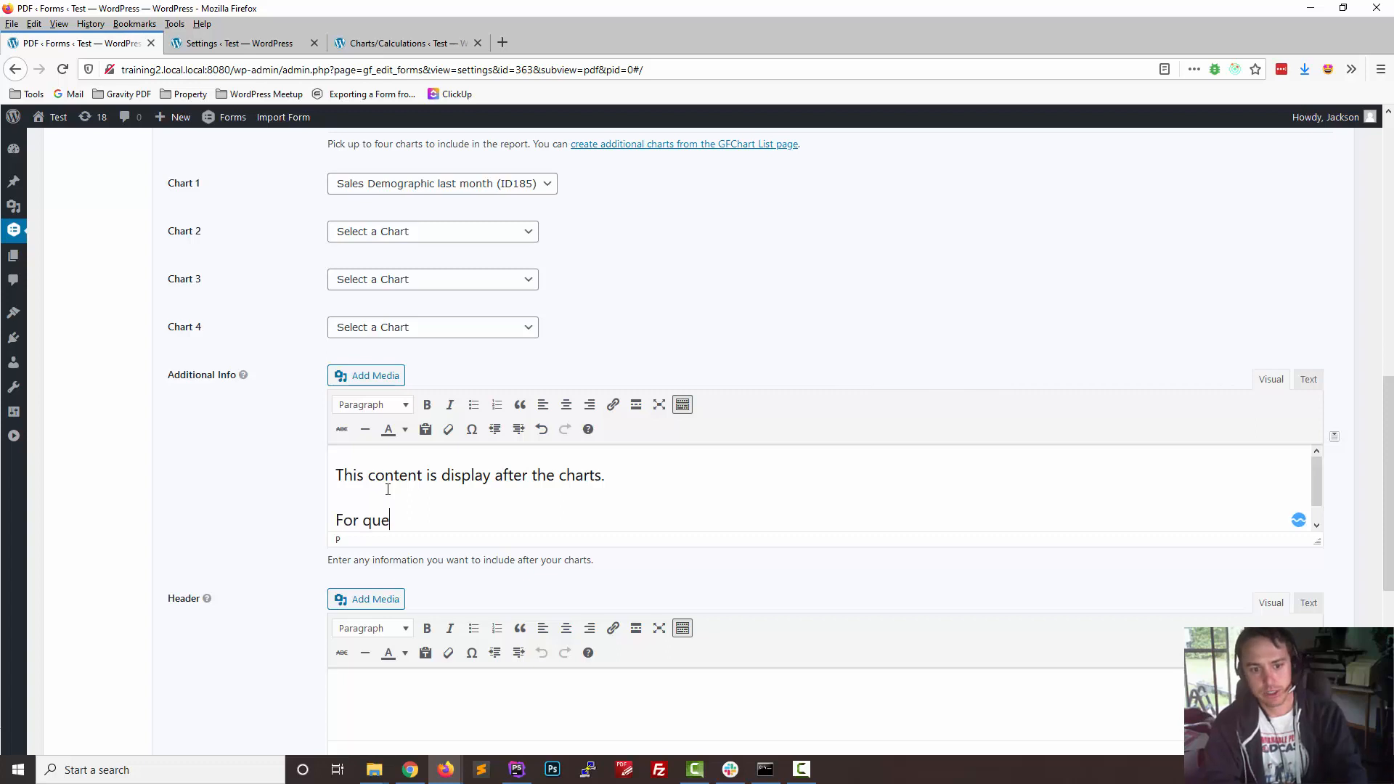
text(stions about this data)
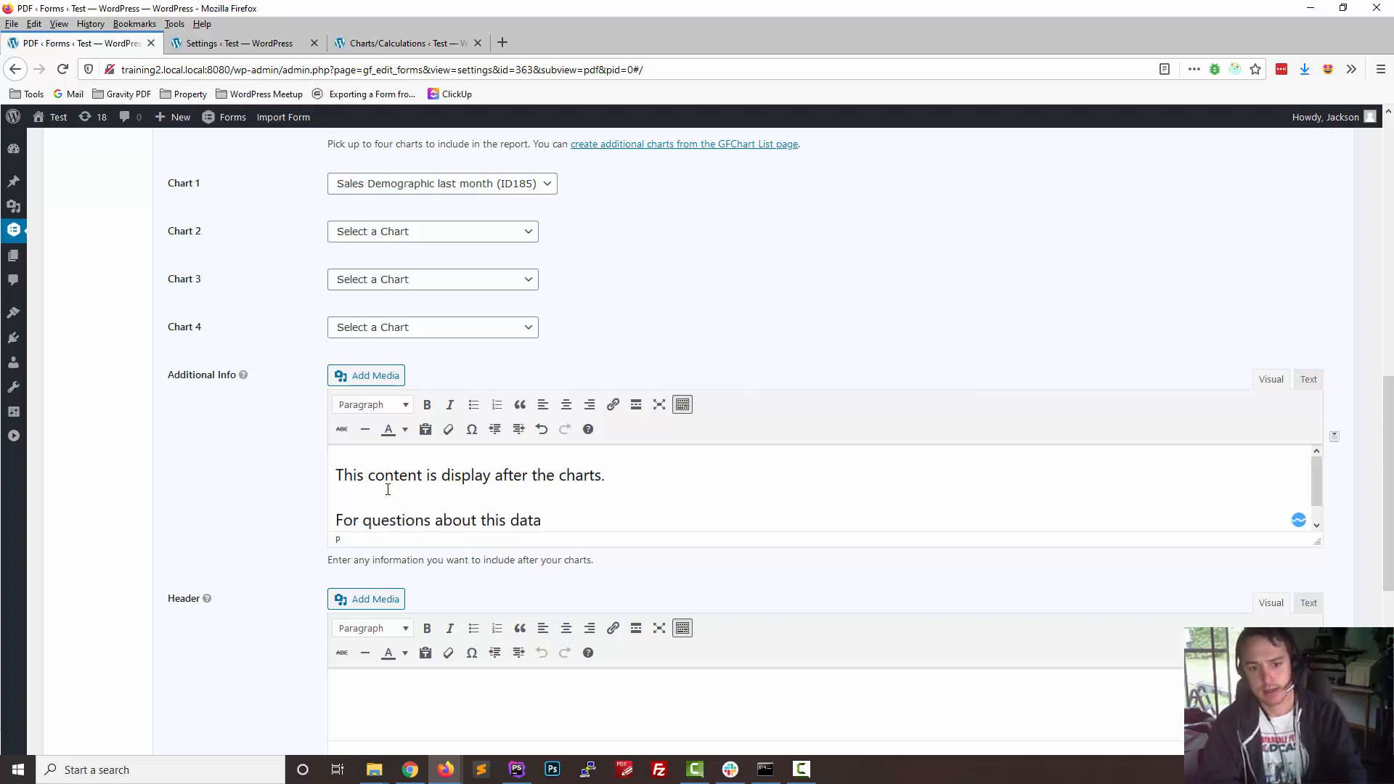
text( contact)
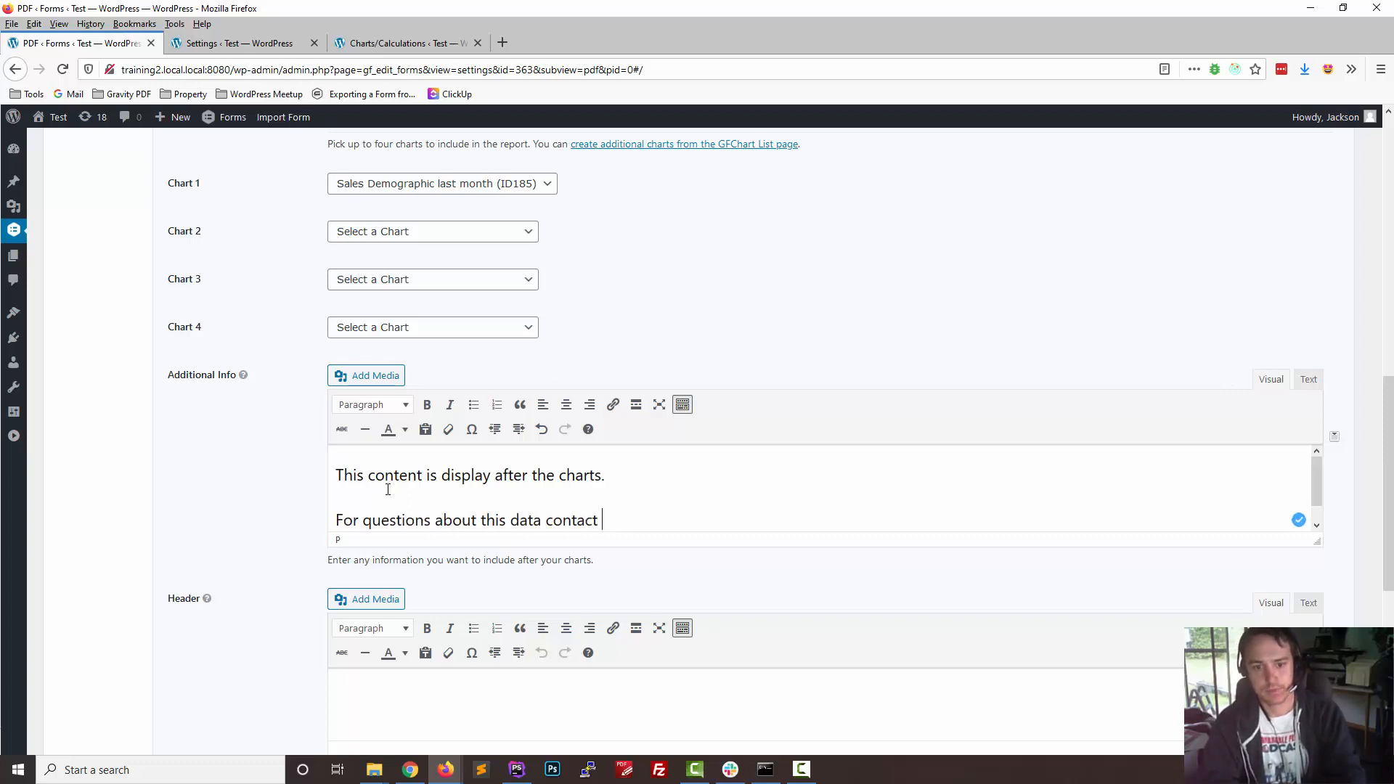
text( simon)
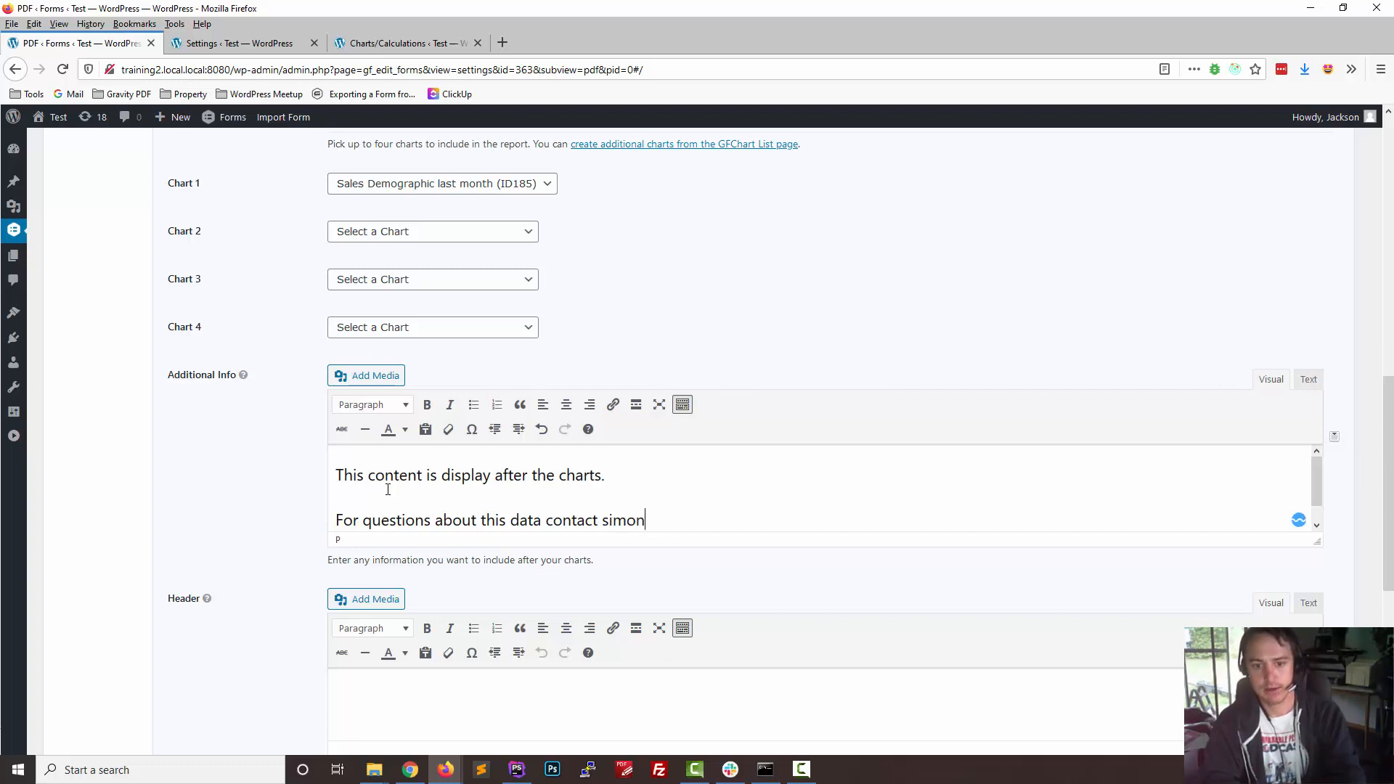
text(@example.com.)
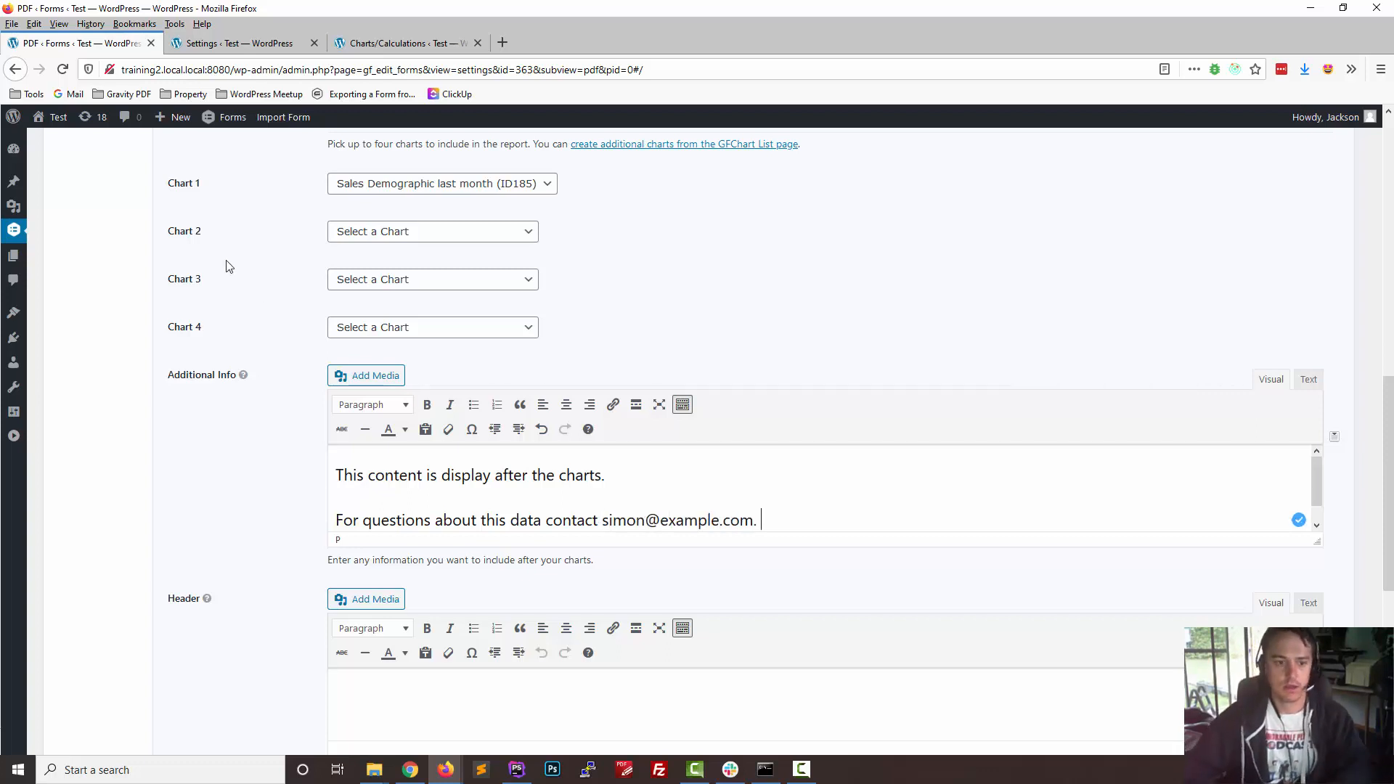
Step: Insert the horizontal Gravity PDF logo with dark blue and orange lettering from the Media Library into the Header
scroll(247, 287, down, 3)
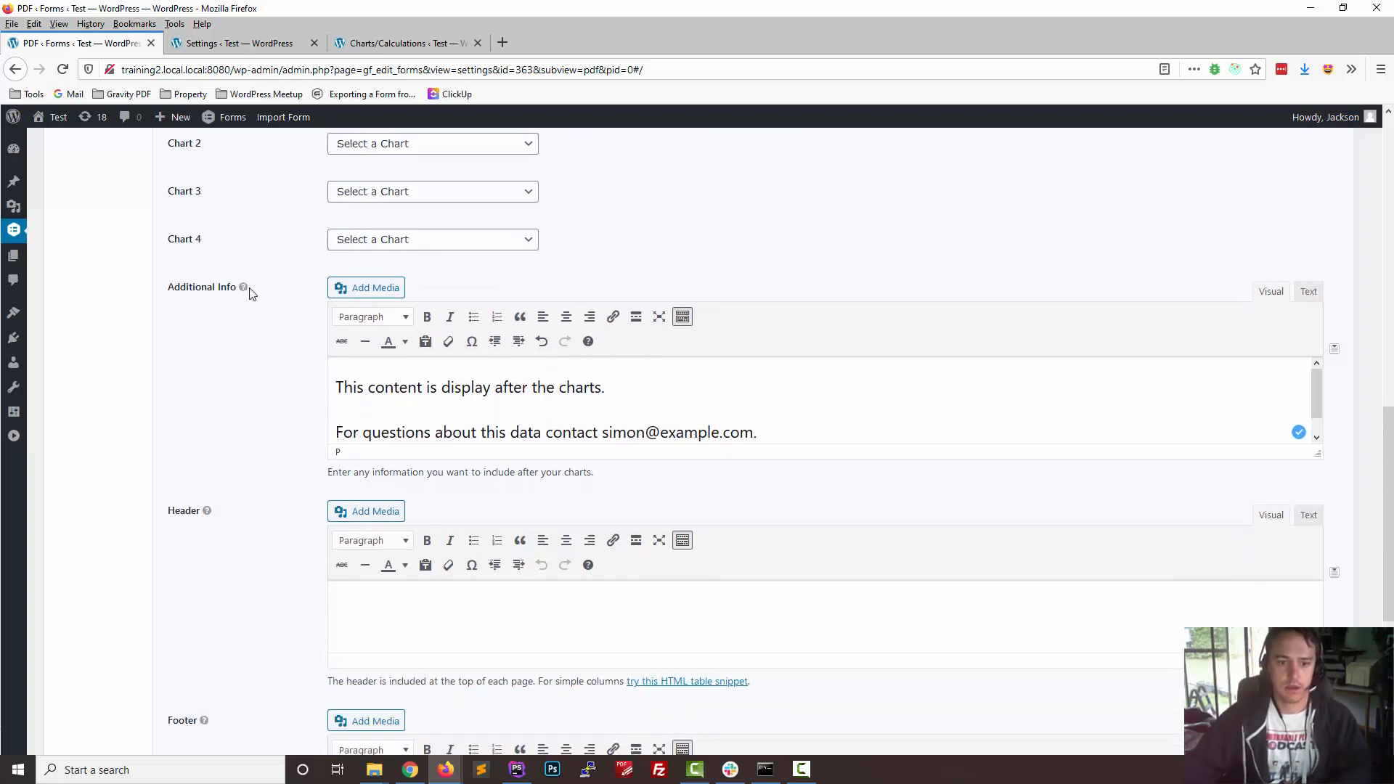
scroll(246, 284, down, 2)
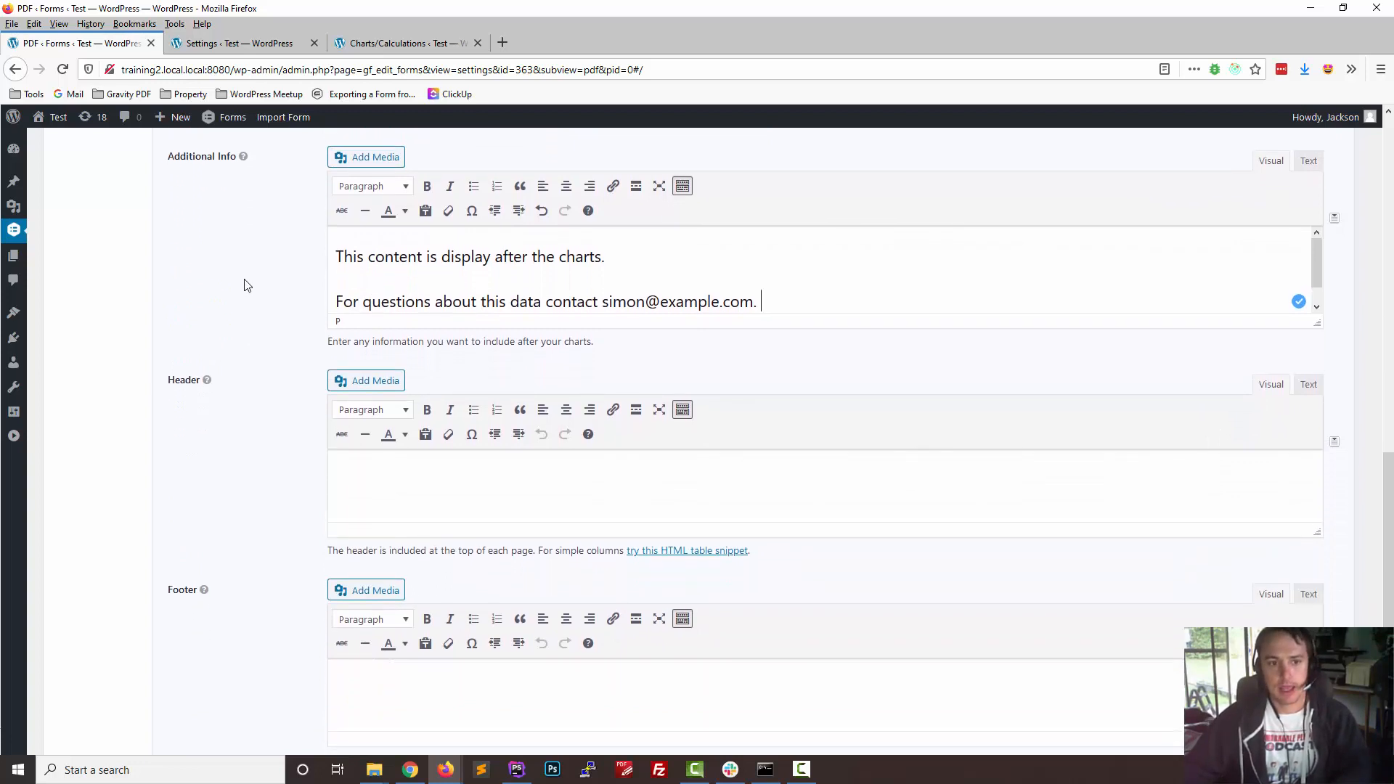
click(429, 525)
scroll(227, 405, down, 3)
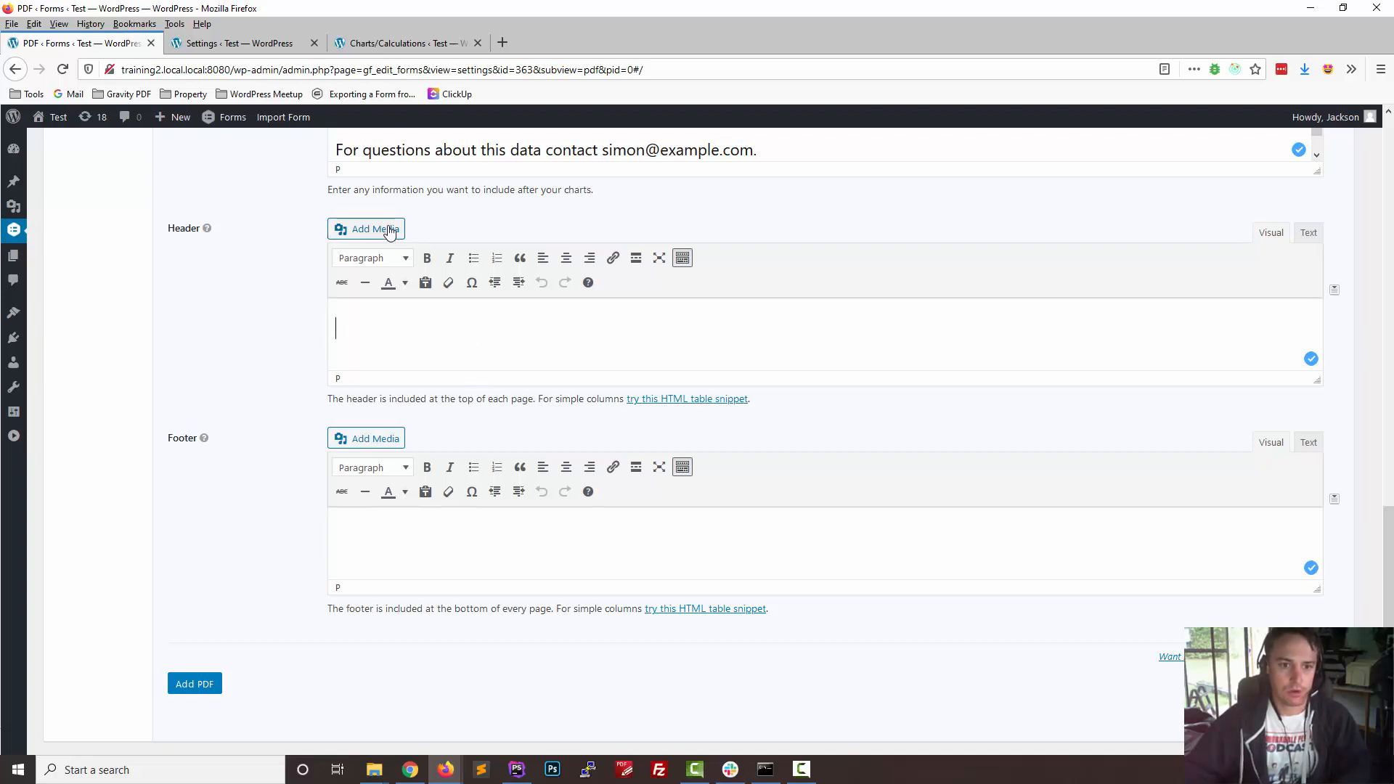
click(390, 230)
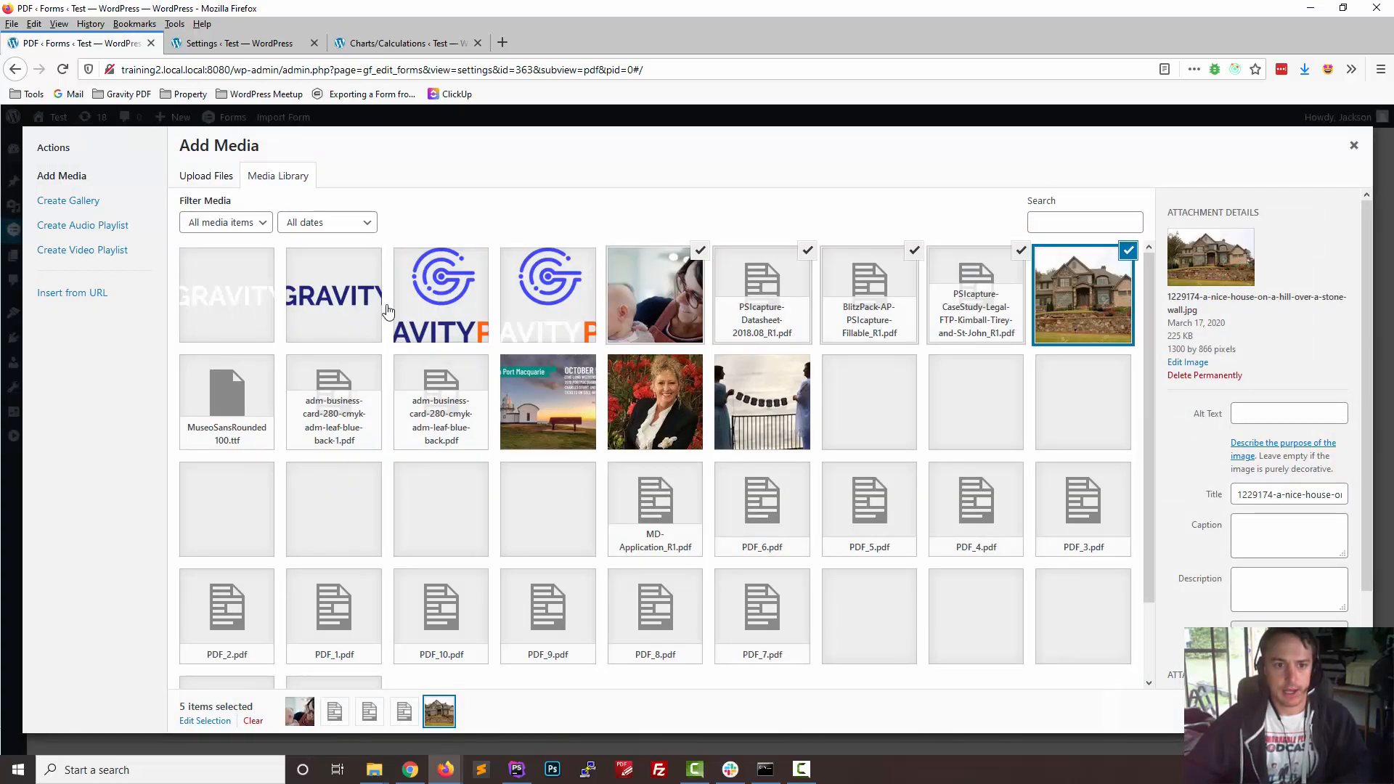
click(320, 298)
click(319, 297)
key(Escape)
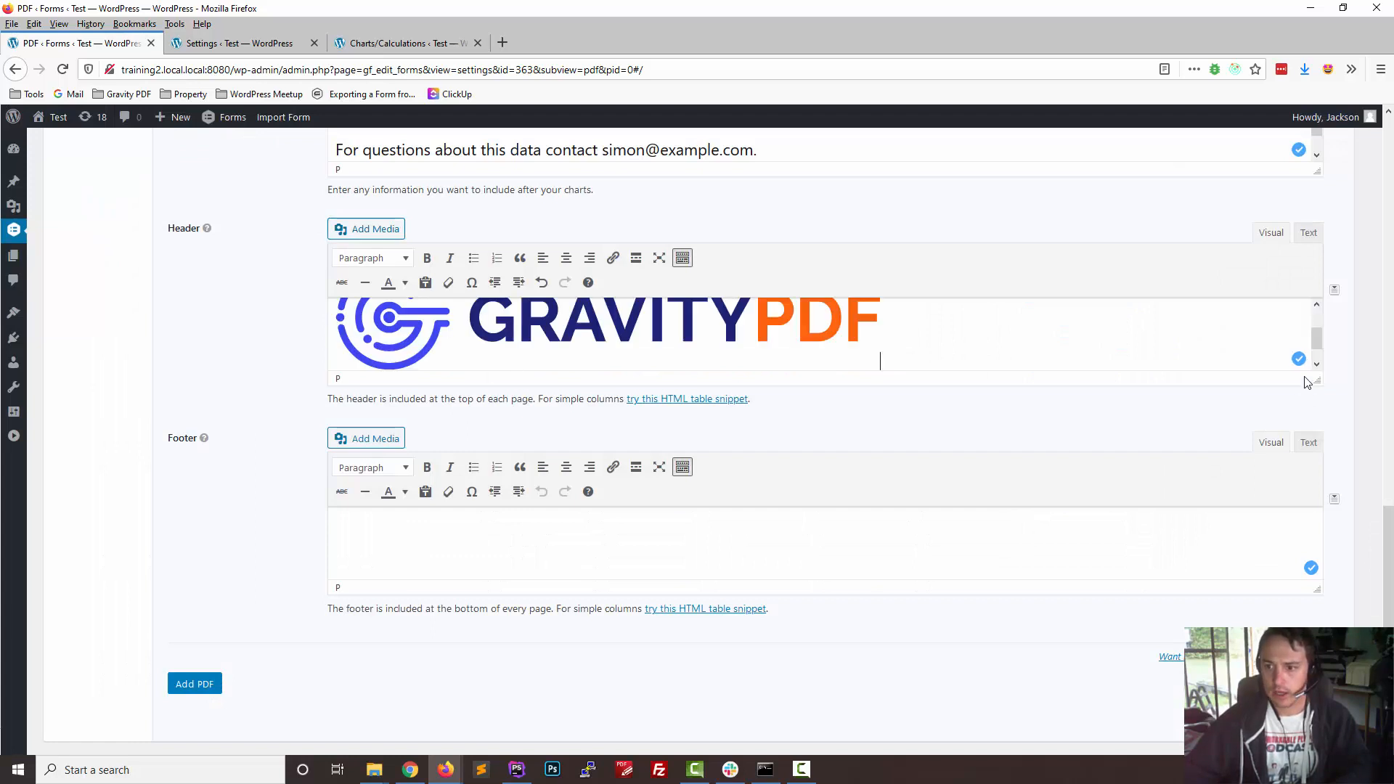
Step: Enlarge the Header editor's height until the whole logo fits inside it
scroll(917, 339, up, 3)
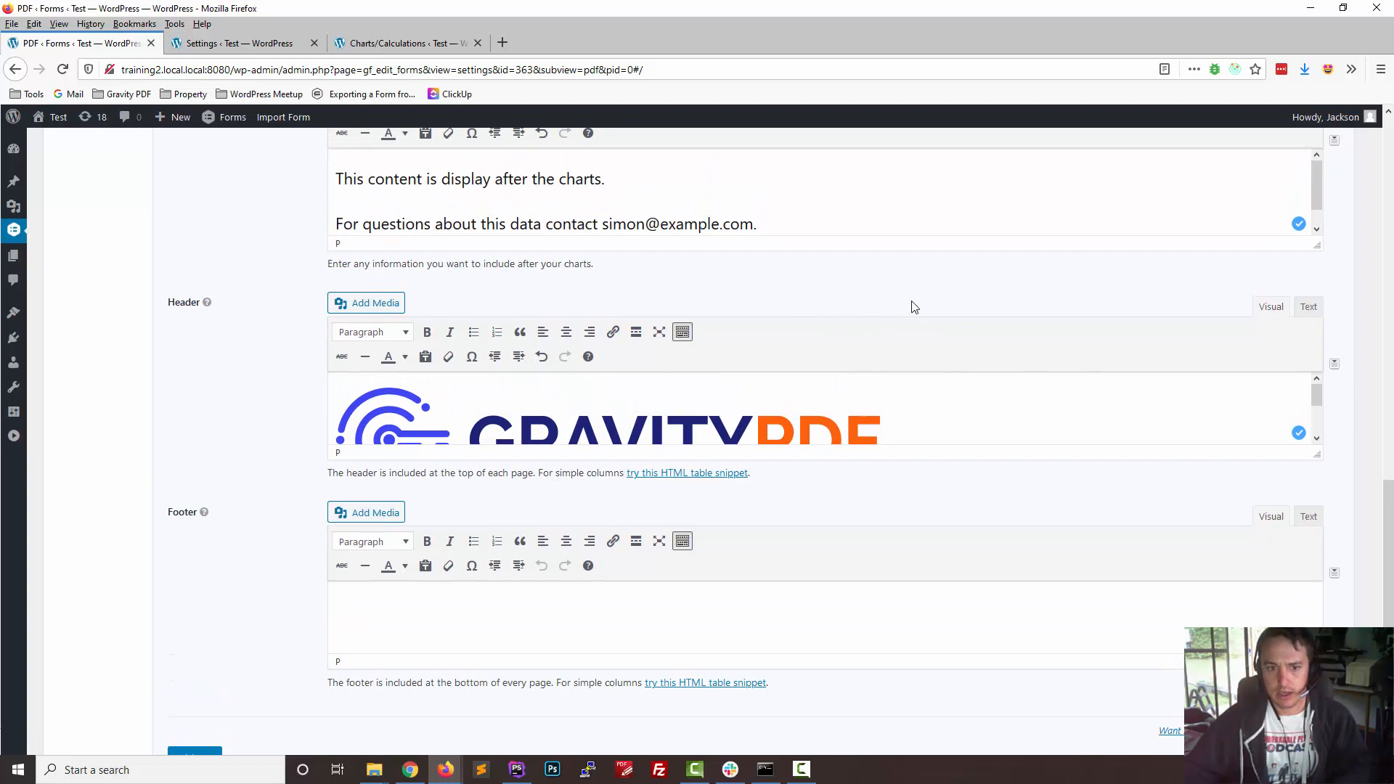
scroll(659, 383, down, 2)
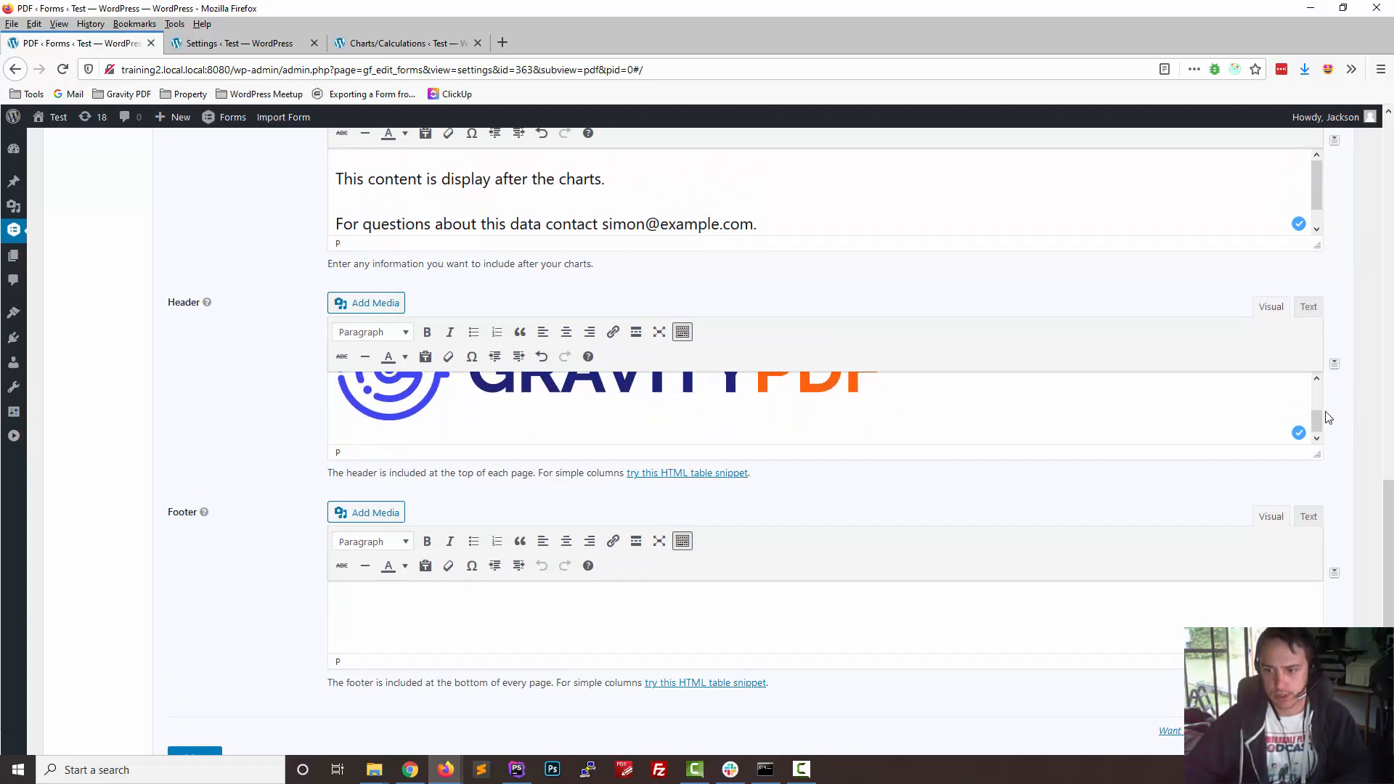
drag(1319, 456, 1318, 623)
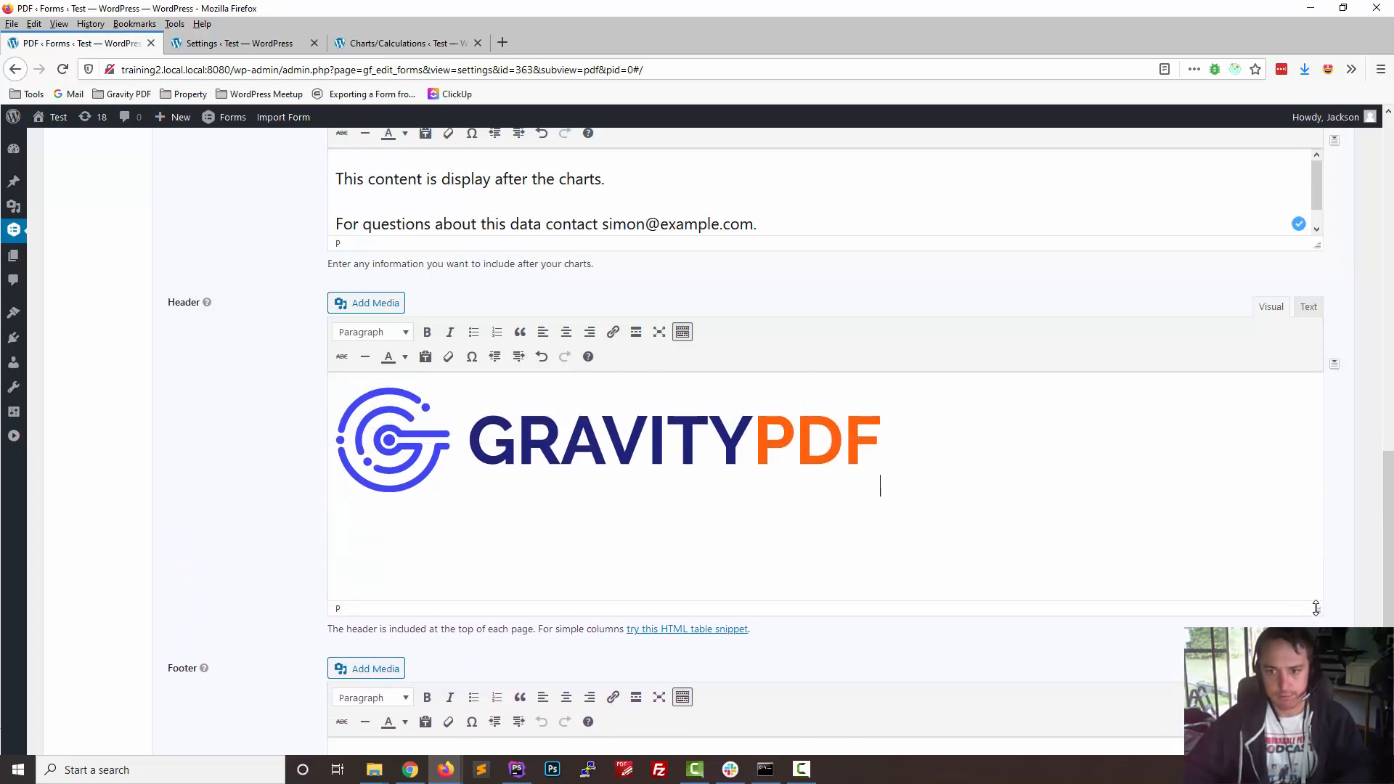
Step: Enter "Copyright 2020 Gravity PDF" in the Footer editor and save the new PDF to the form
scroll(203, 365, down, 4)
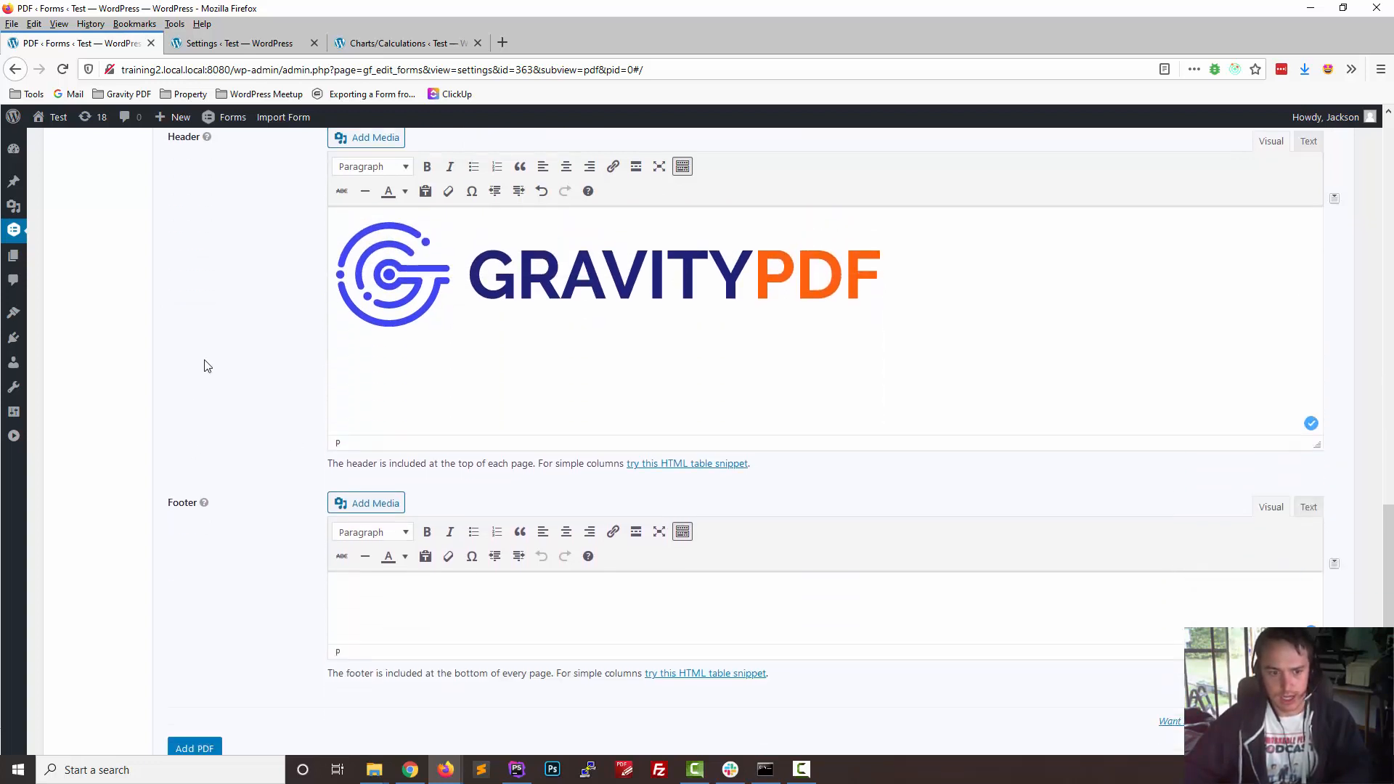
click(550, 513)
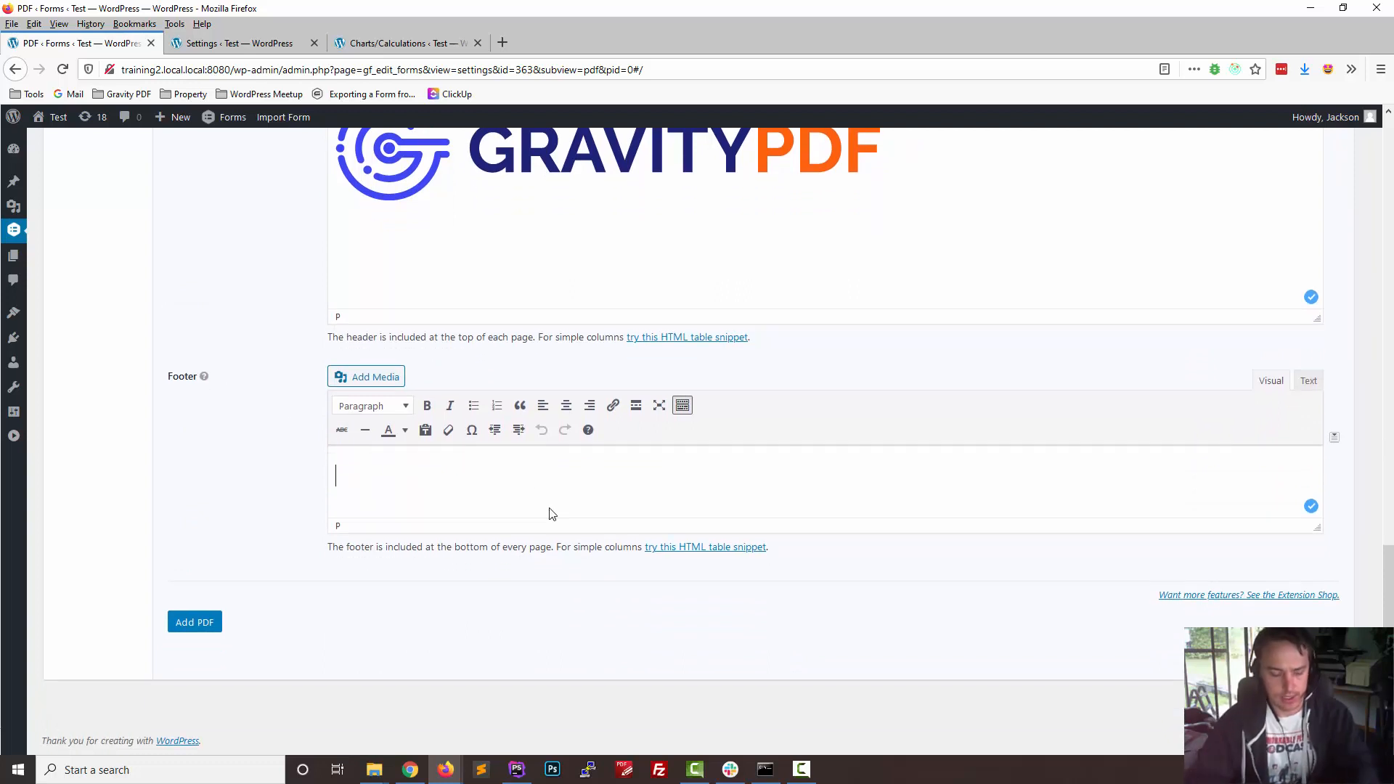
text(Copyright)
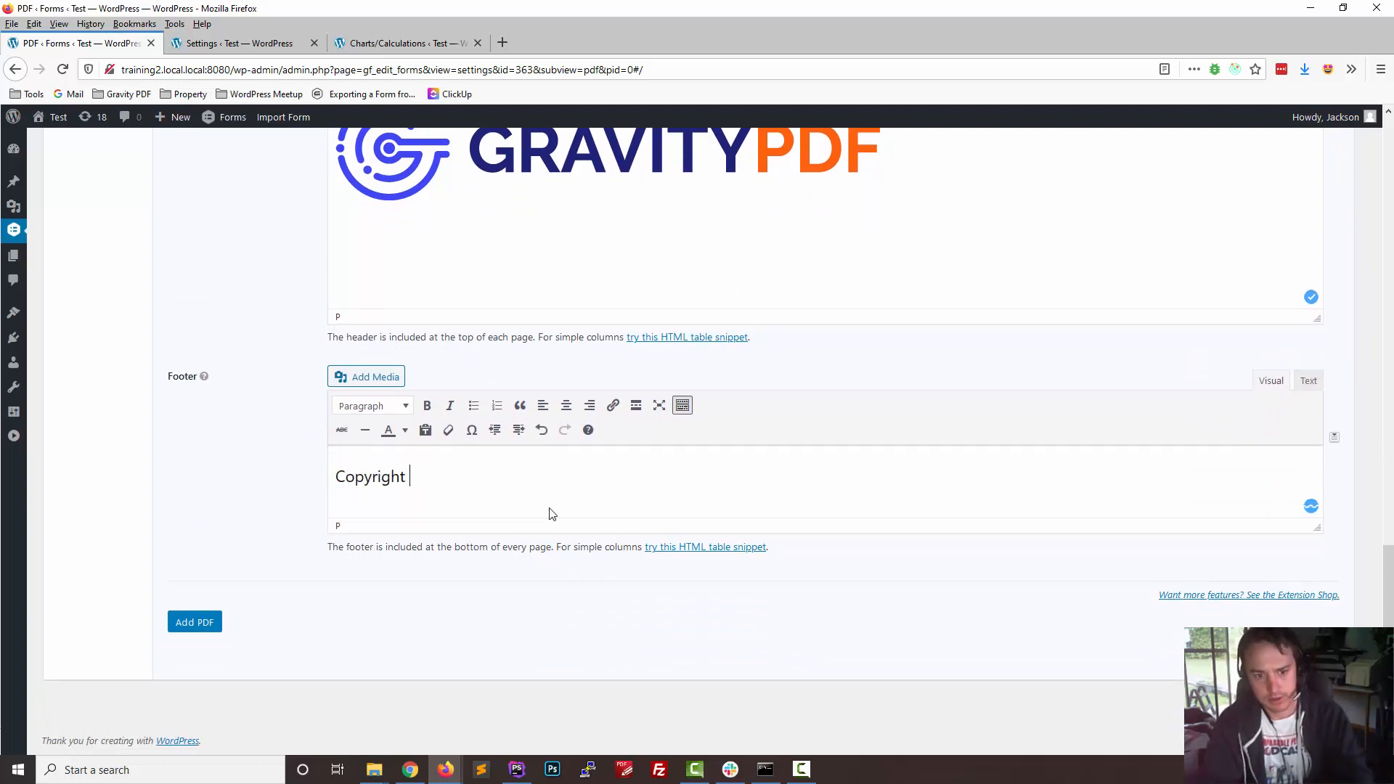
text( 2020 Gravity P)
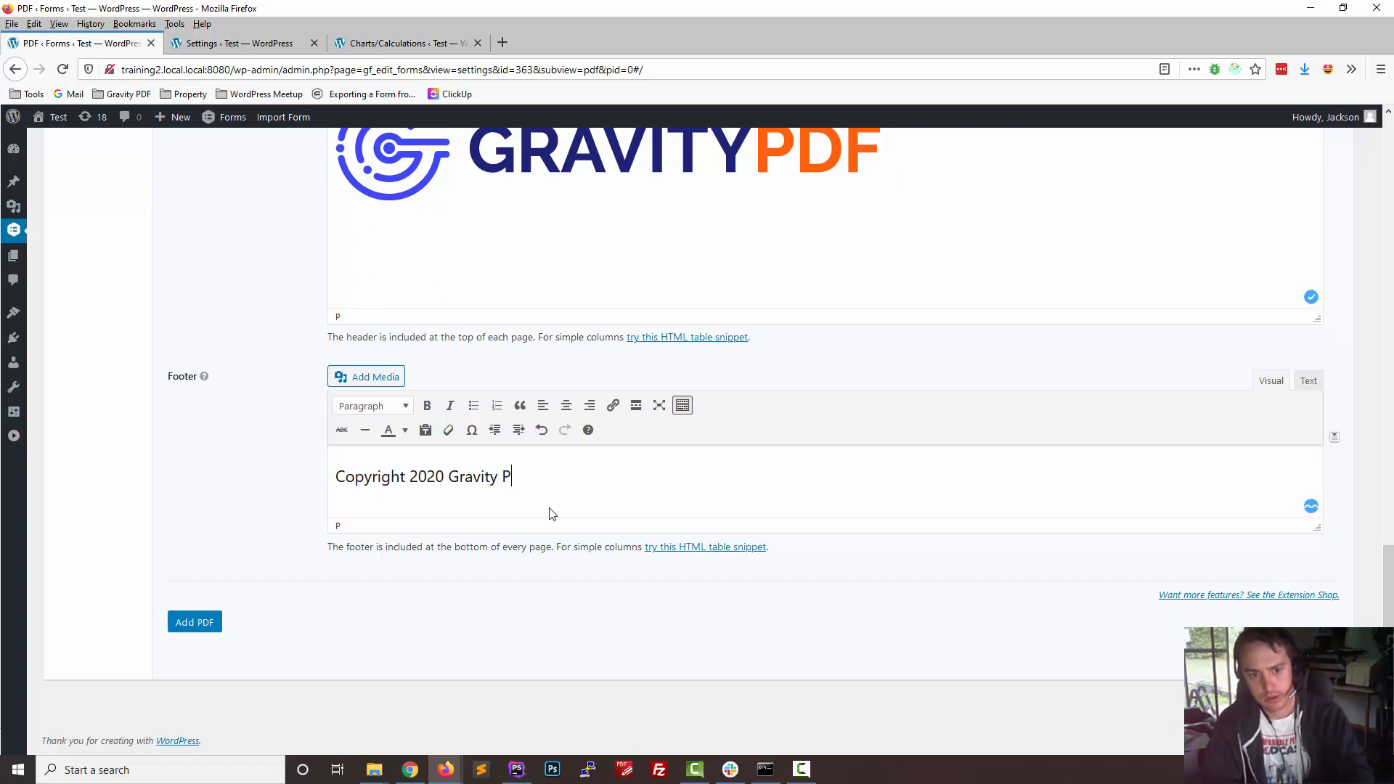
text(DF)
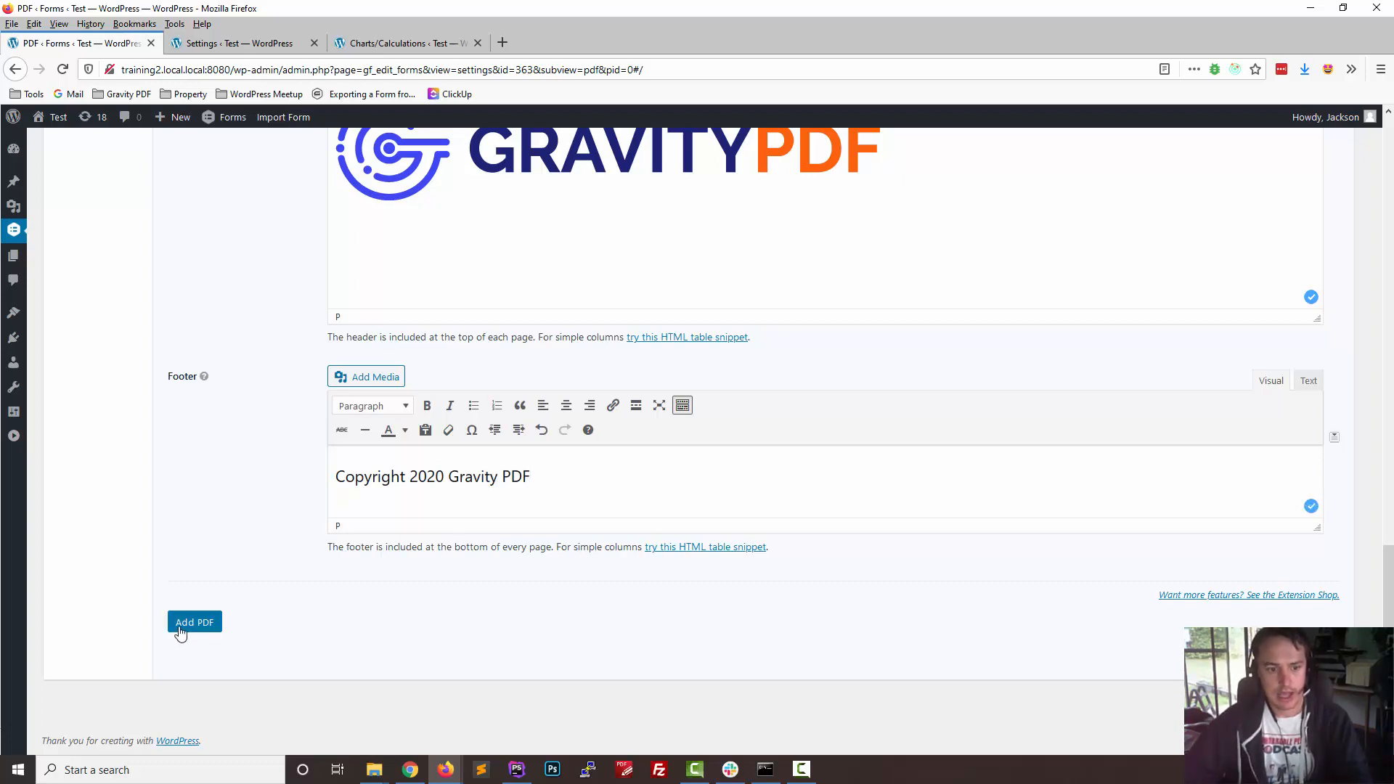
click(183, 628)
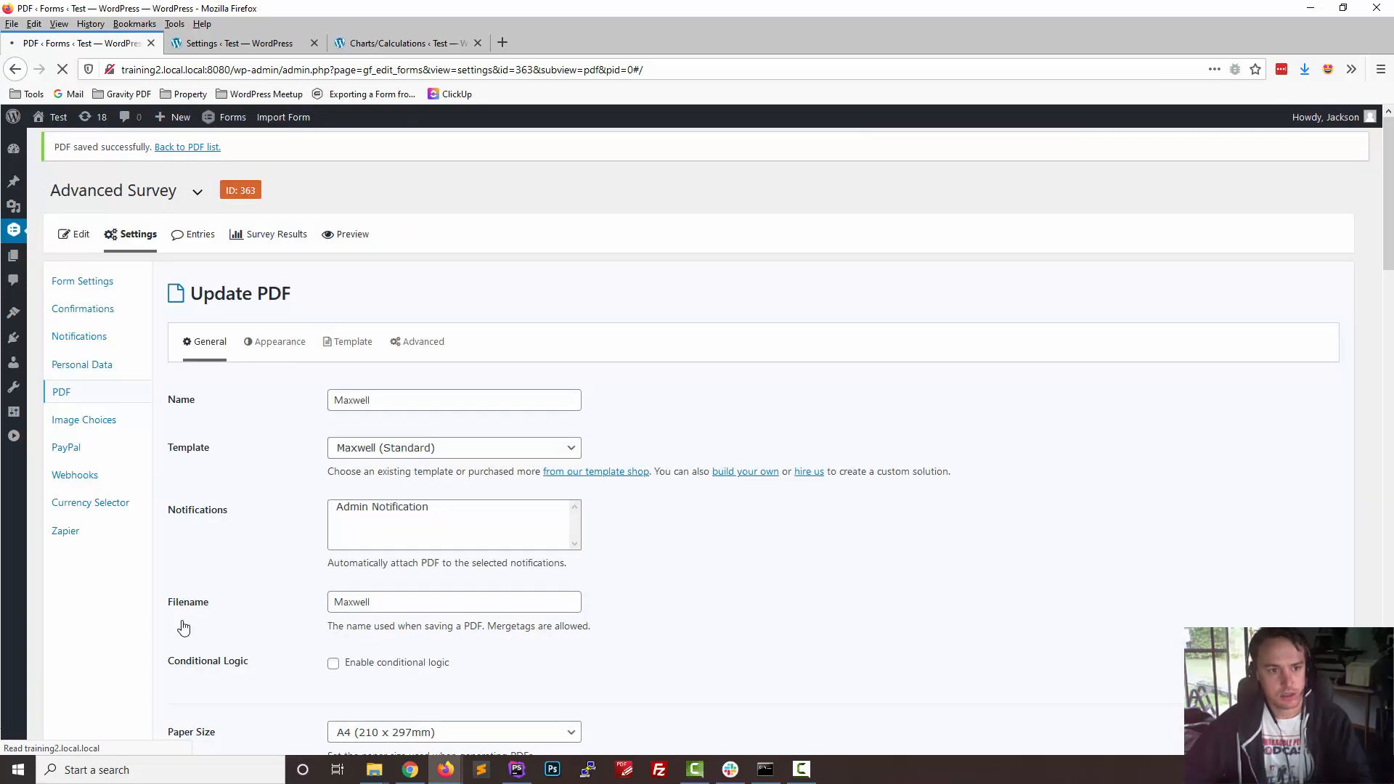
Step: Open the Advanced Survey entries in a separate tab and view the Maxwell PDF of the first entry
middle_click(190, 247)
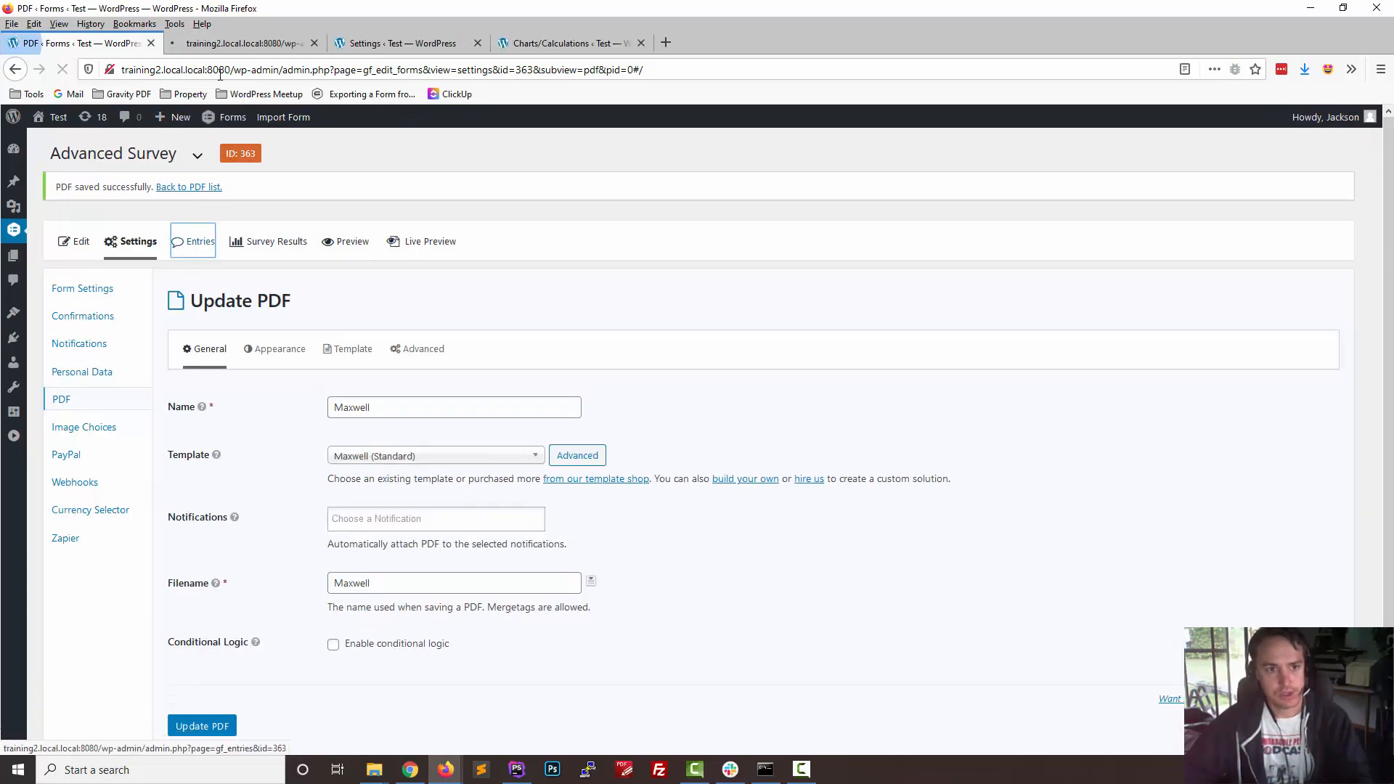
click(228, 45)
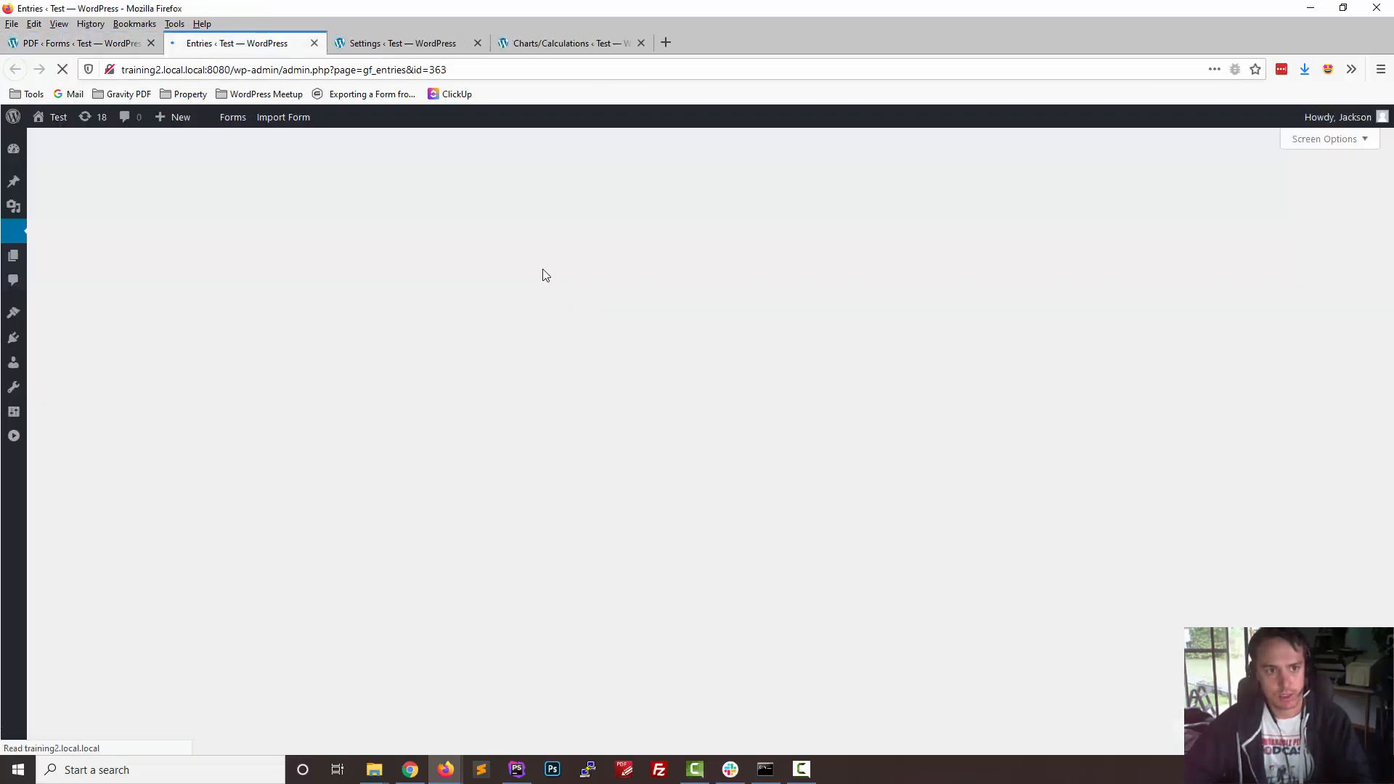
click(256, 362)
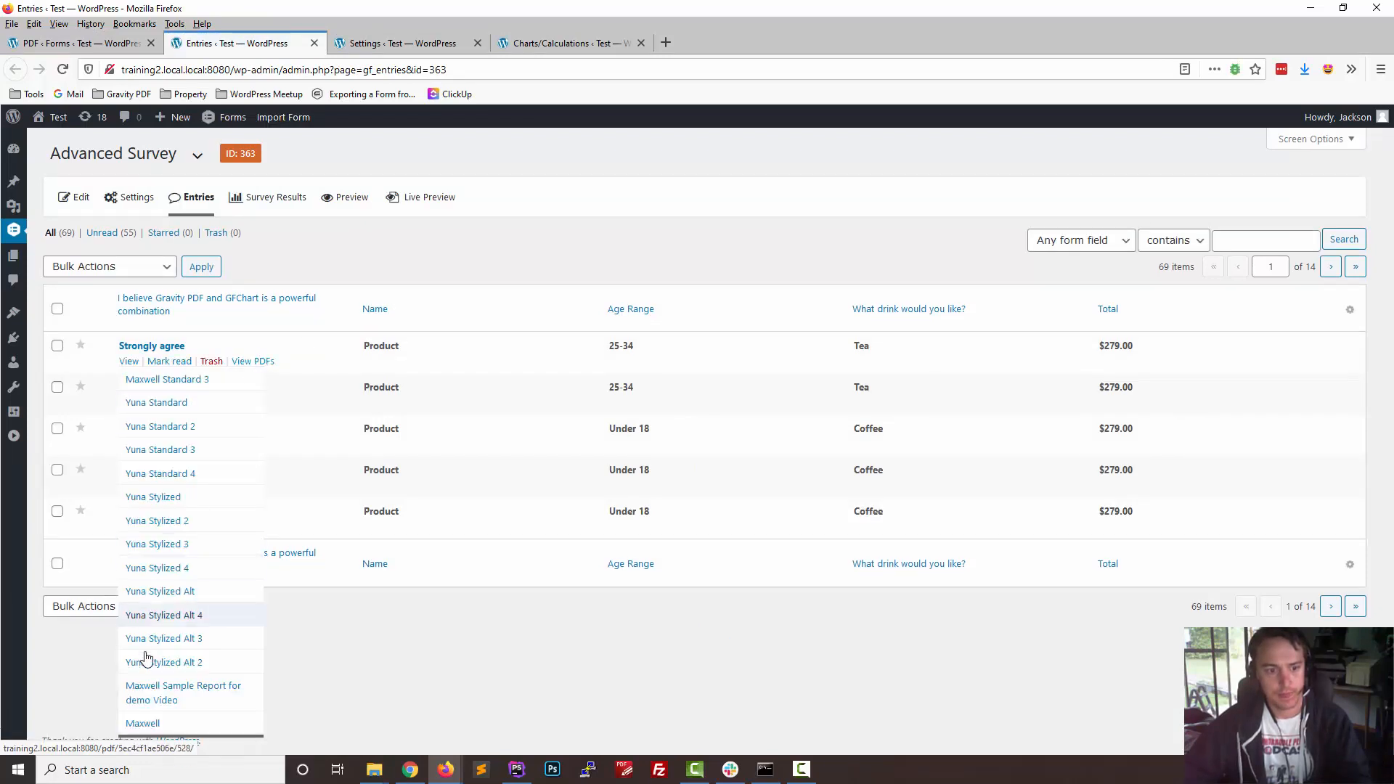
click(147, 727)
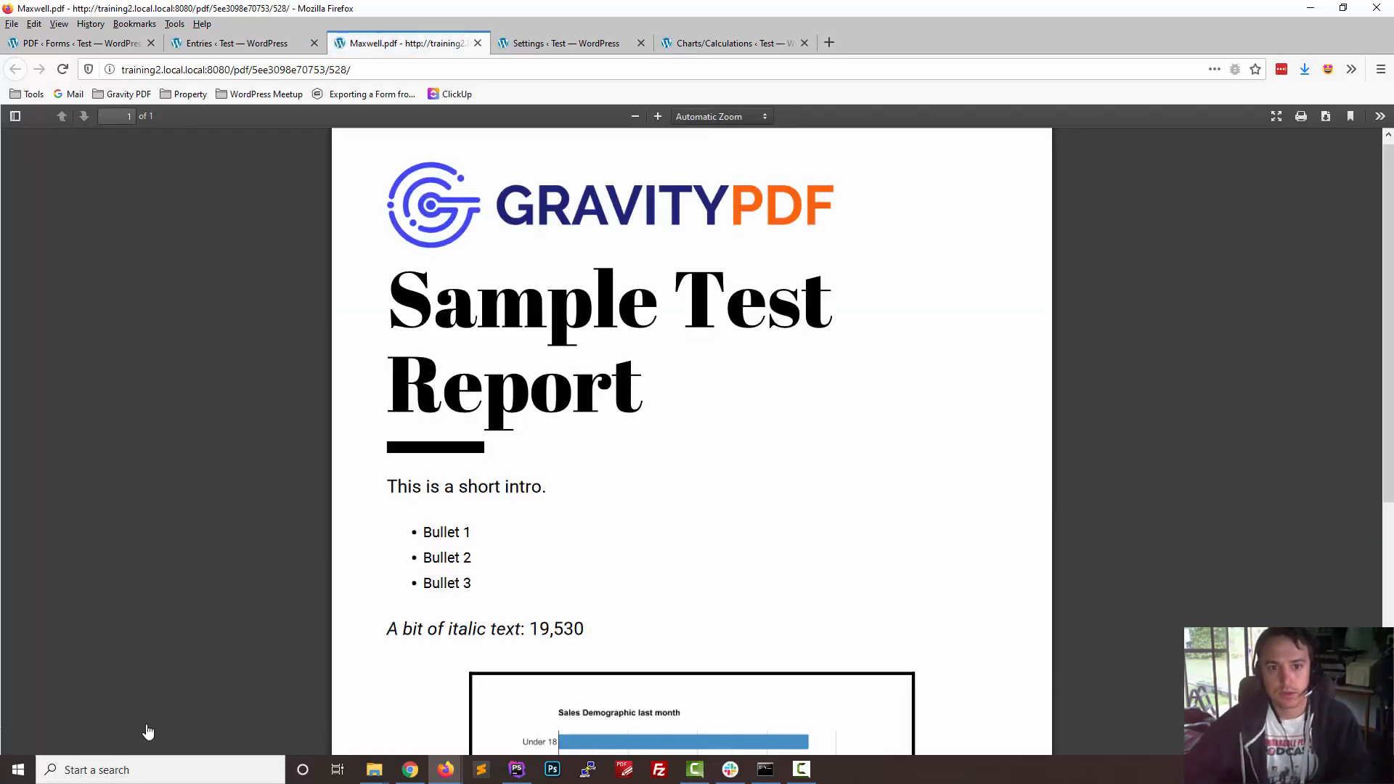
Step: Zoom the generated PDF out to 80% and examine its header logo, heading, introduction bullets and GFChart calculation
click(634, 116)
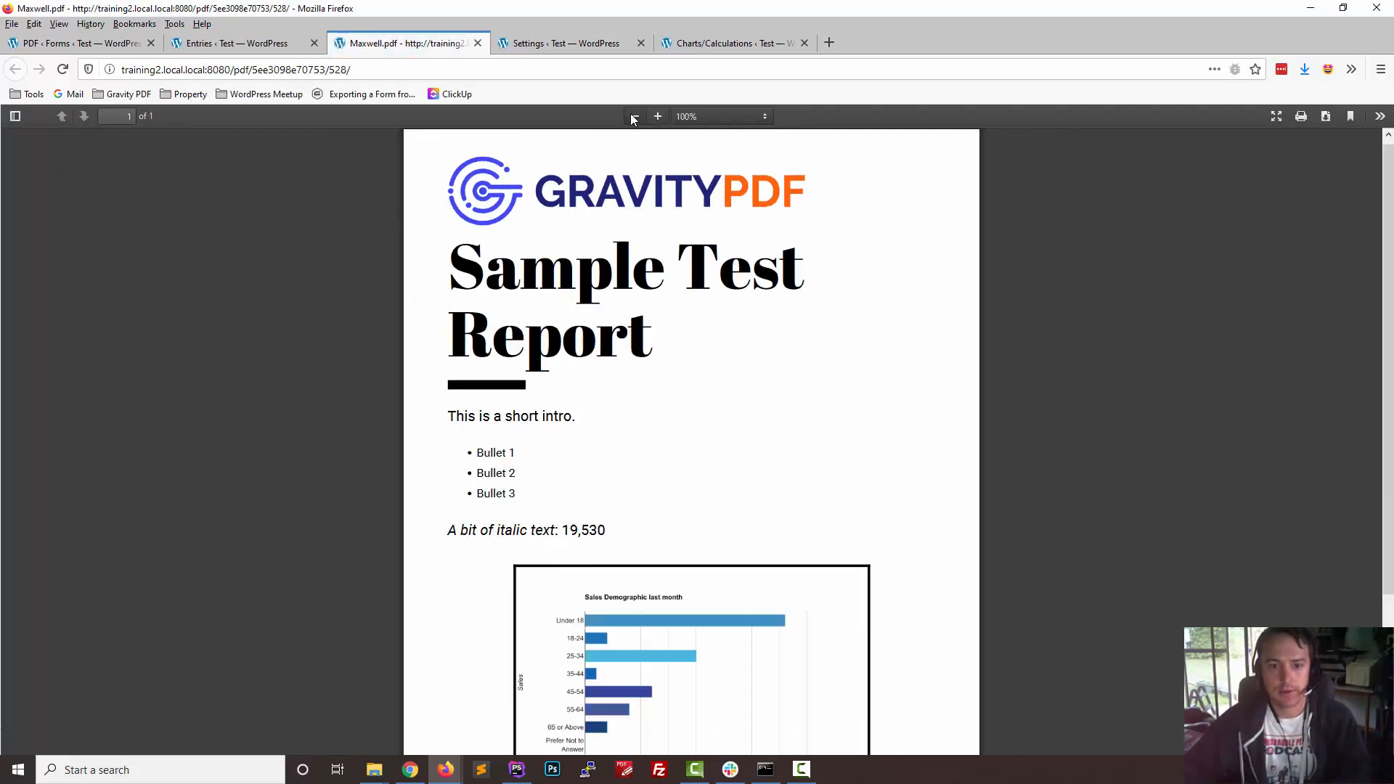
click(634, 117)
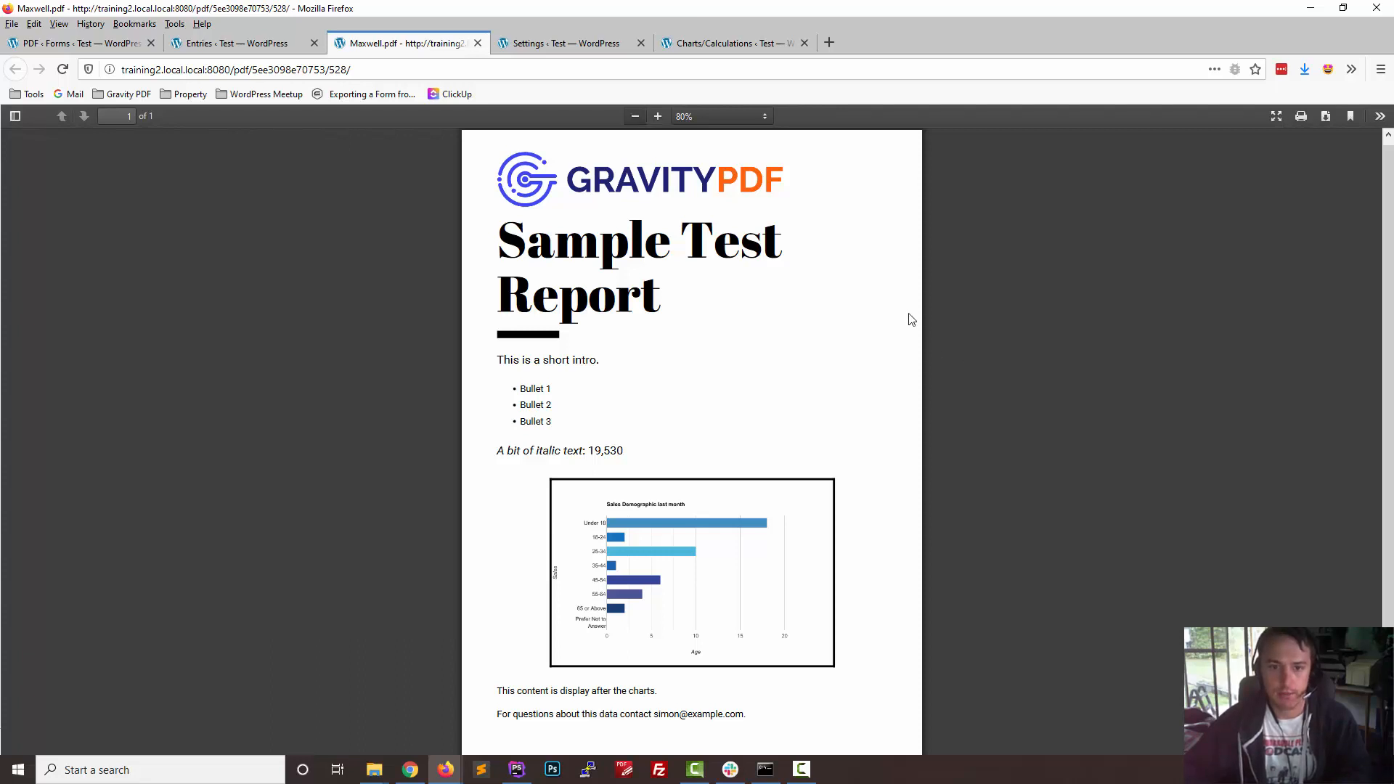
scroll(909, 314, down, 1)
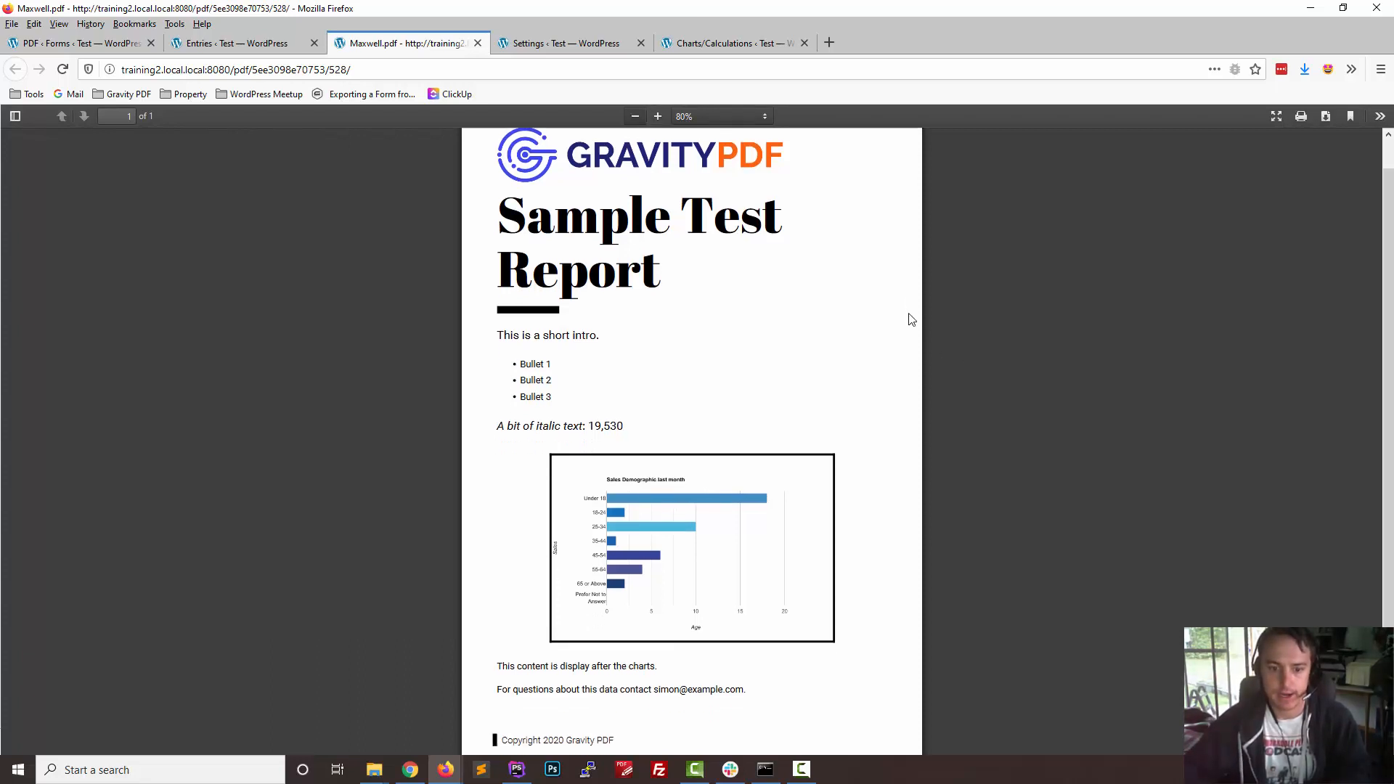
scroll(825, 244, up, 1)
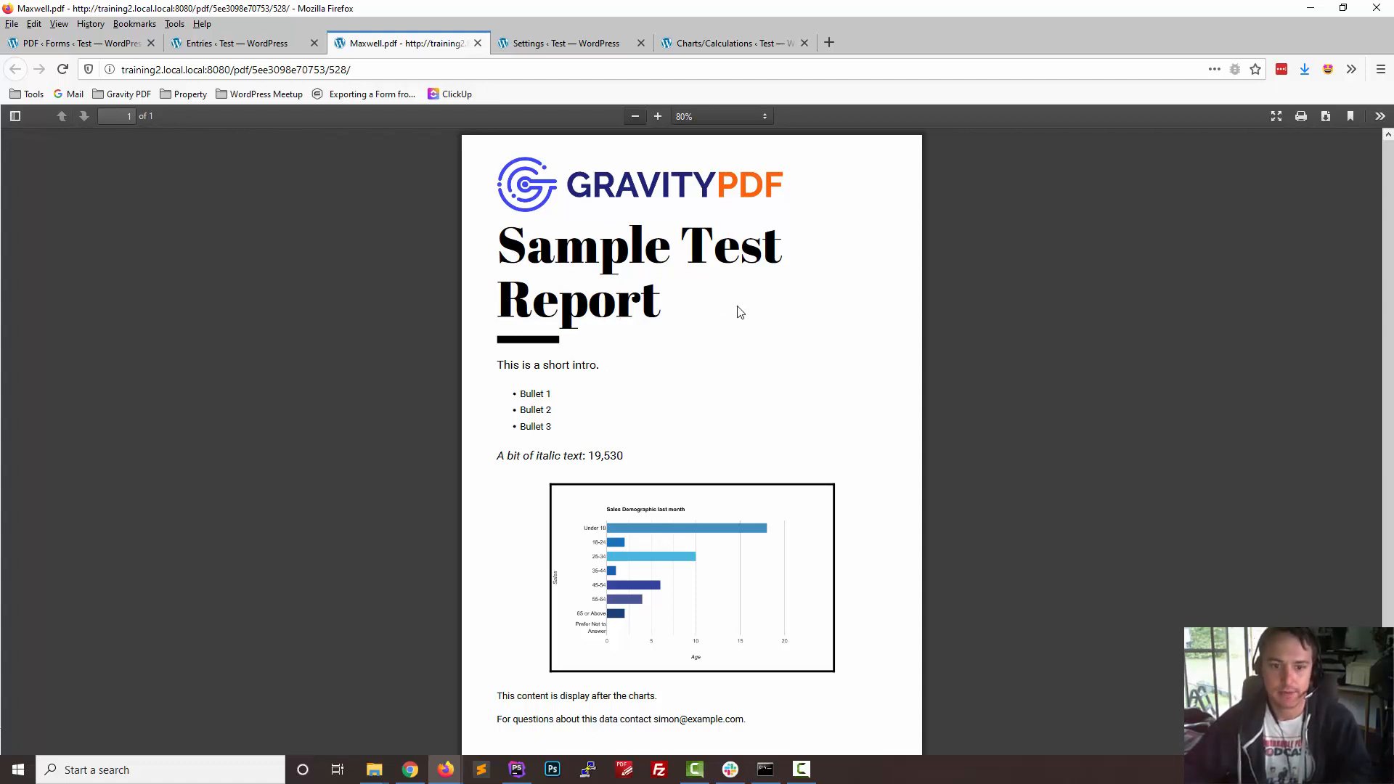
scroll(740, 312, down, 1)
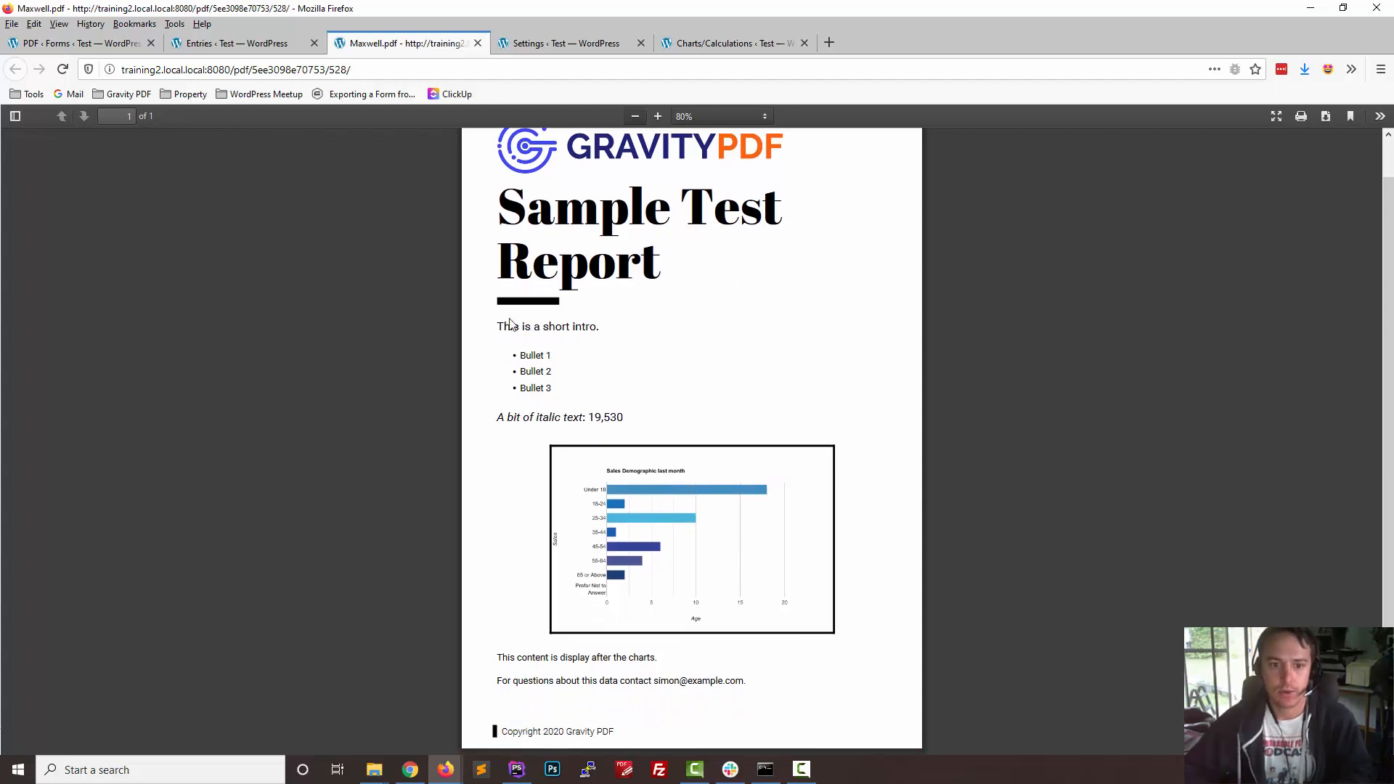
drag(495, 324, 529, 353)
click(535, 371)
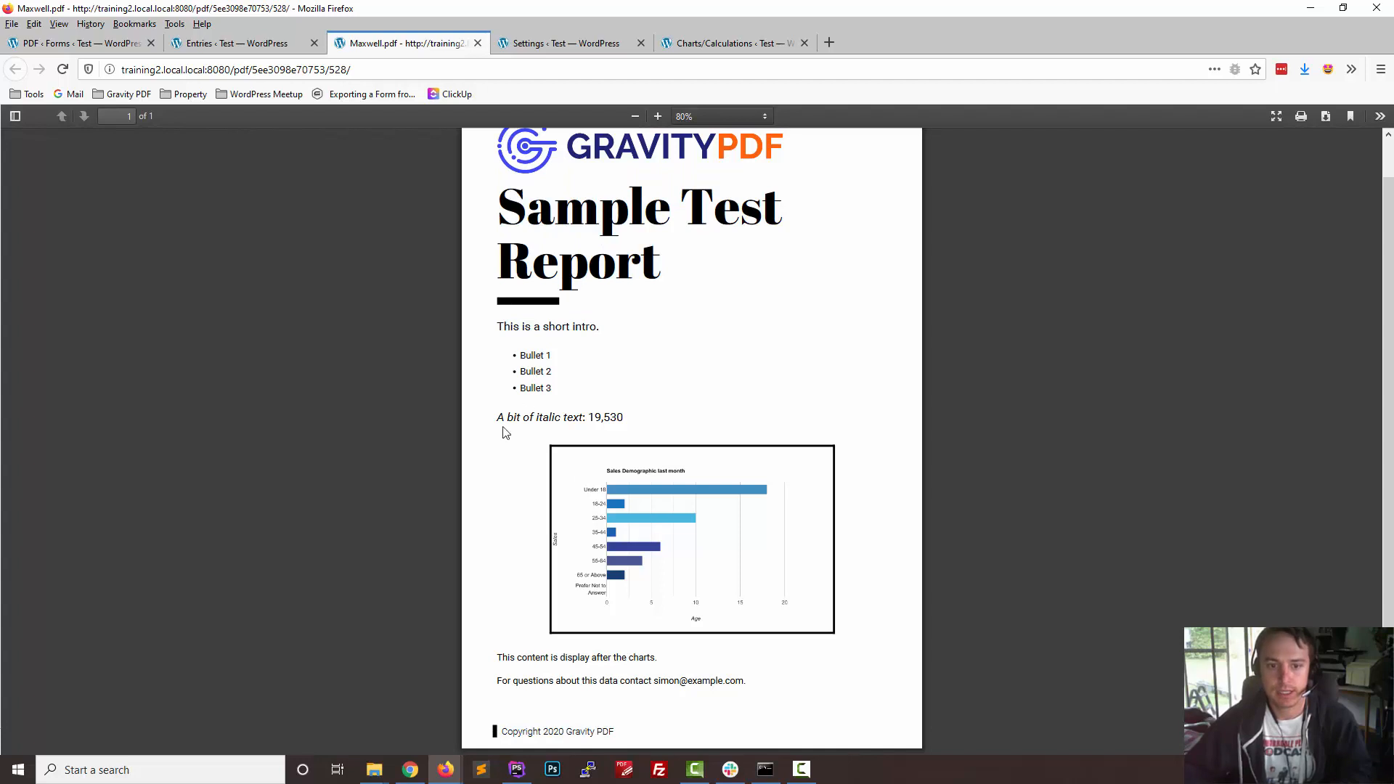
double_click(603, 419)
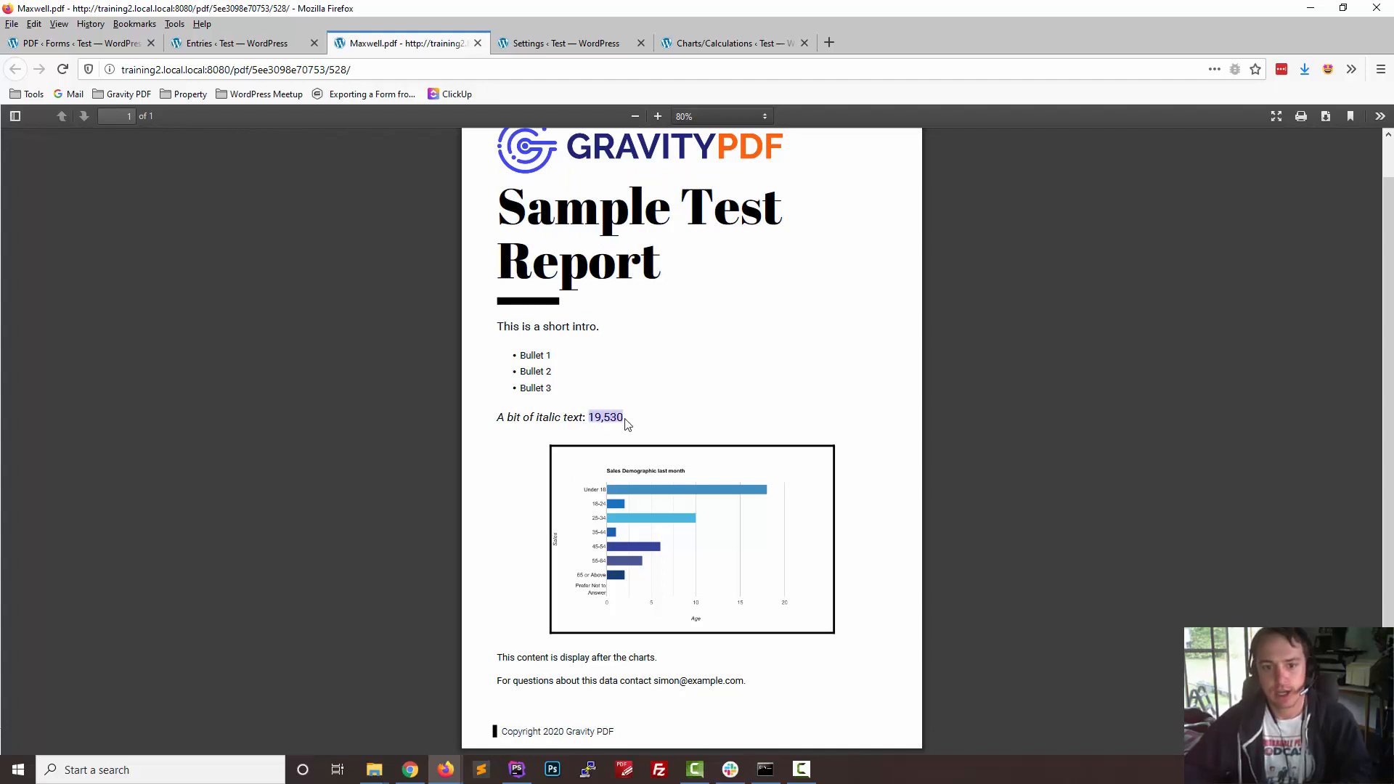
click(626, 425)
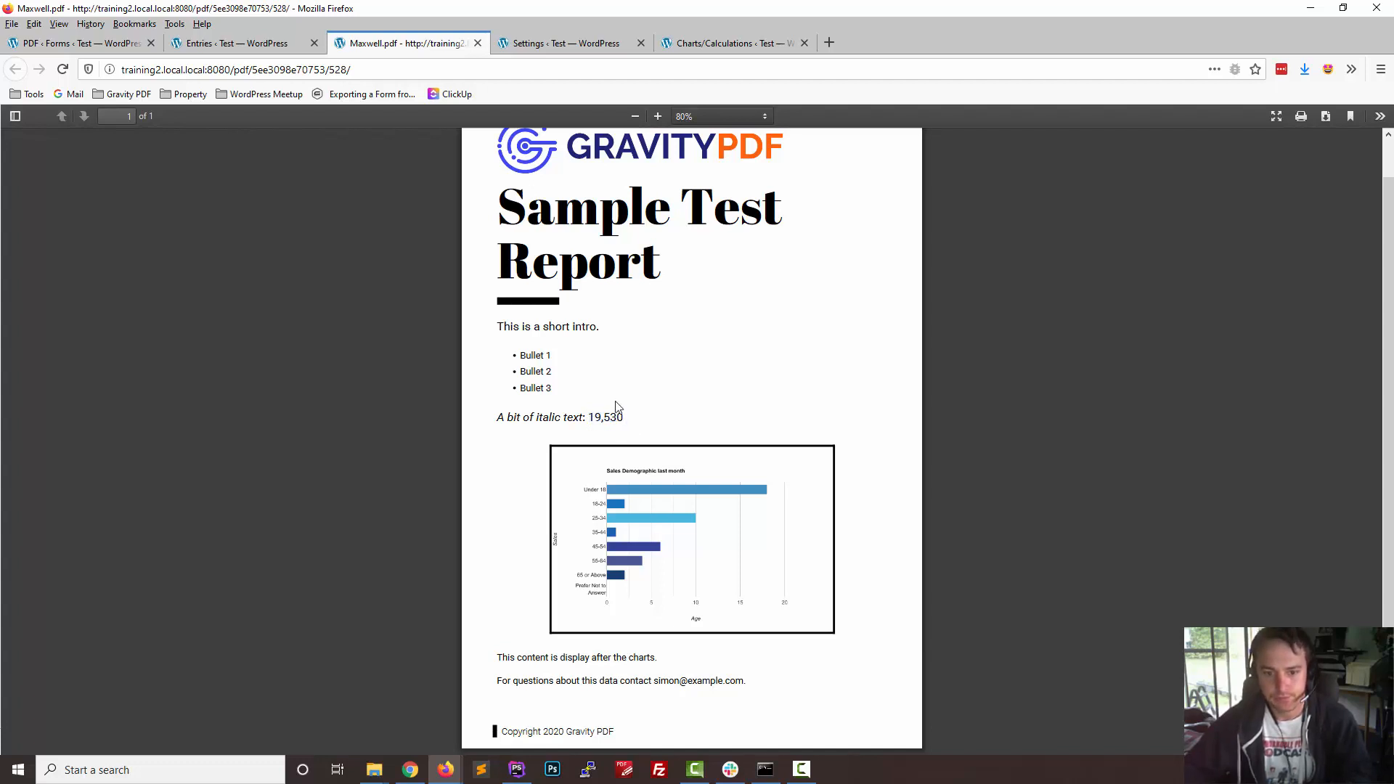
Step: Examine the PDF's chart, the additional info paragraphs below it and the copyright footer at 100% zoom
scroll(685, 433, up, 2)
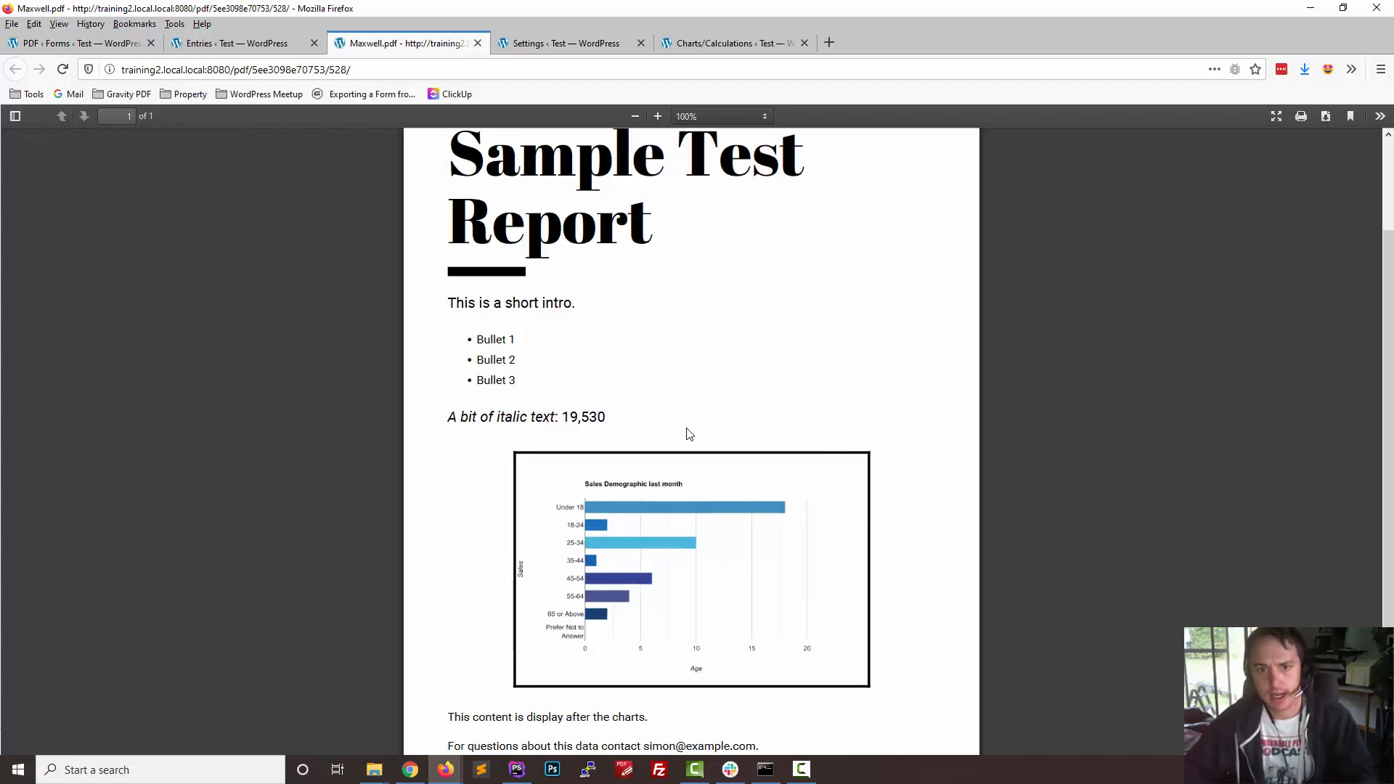
scroll(968, 546, down, 2)
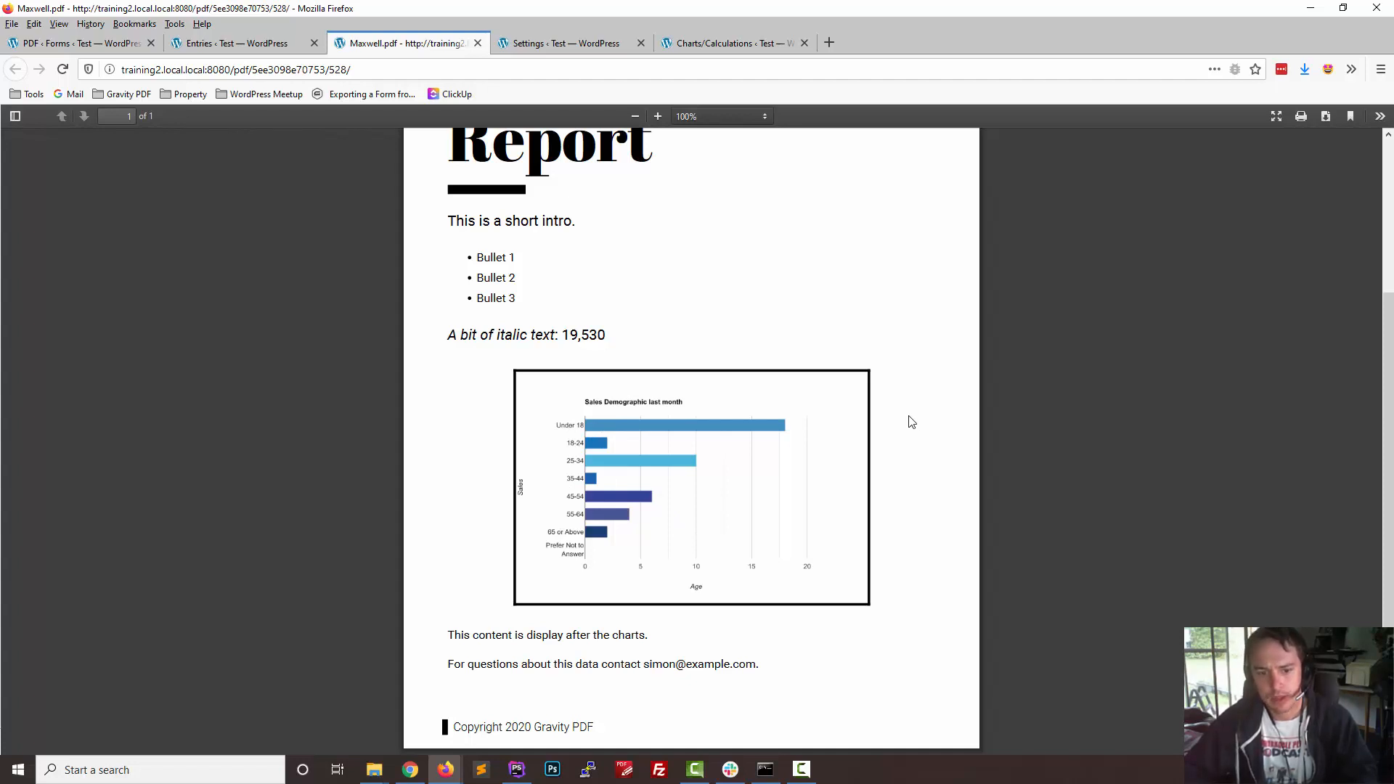
drag(449, 631, 769, 673)
click(768, 683)
mouse_move(454, 728)
mouse_down()
mouse_move(519, 728)
mouse_move(466, 727)
mouse_up()
click(467, 728)
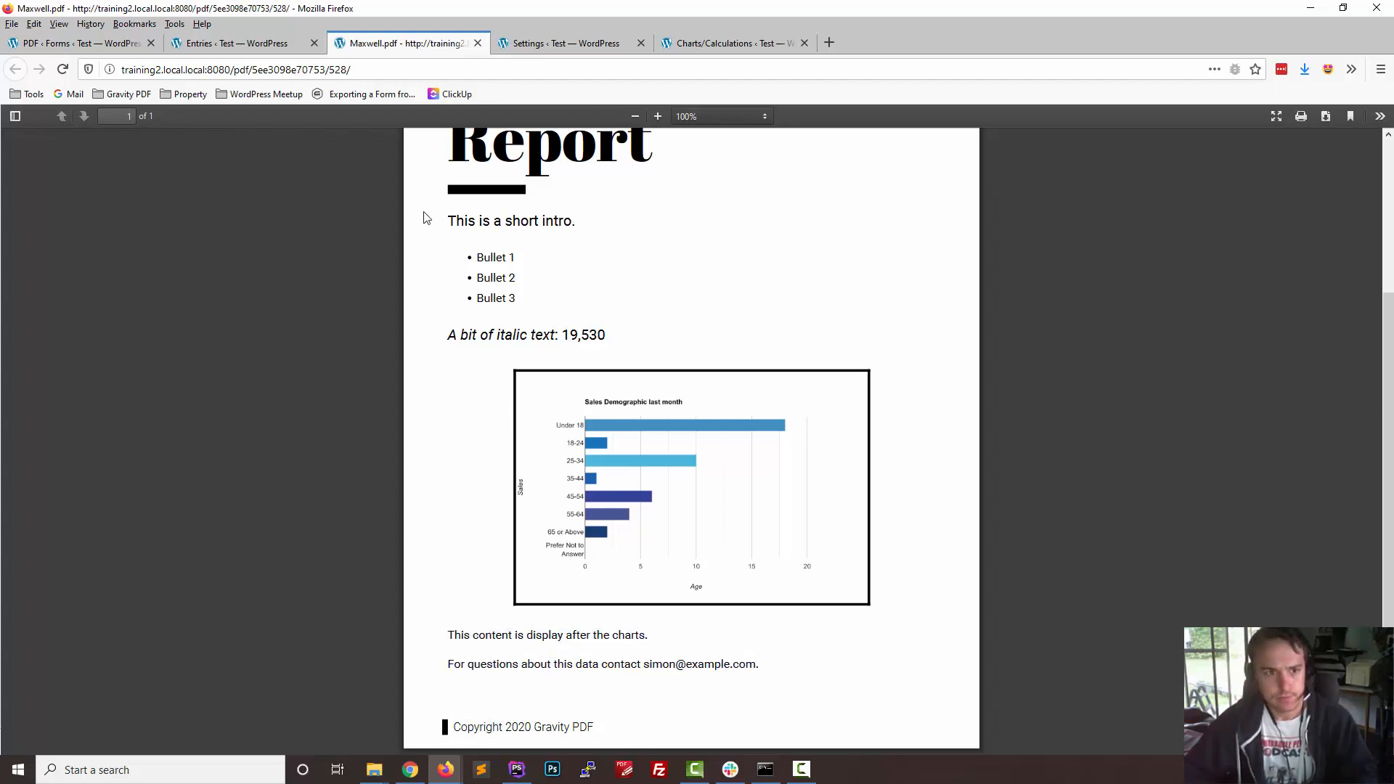
Step: Return to the Maxwell PDF's settings and change its template to Kiama (Standard)
click(81, 47)
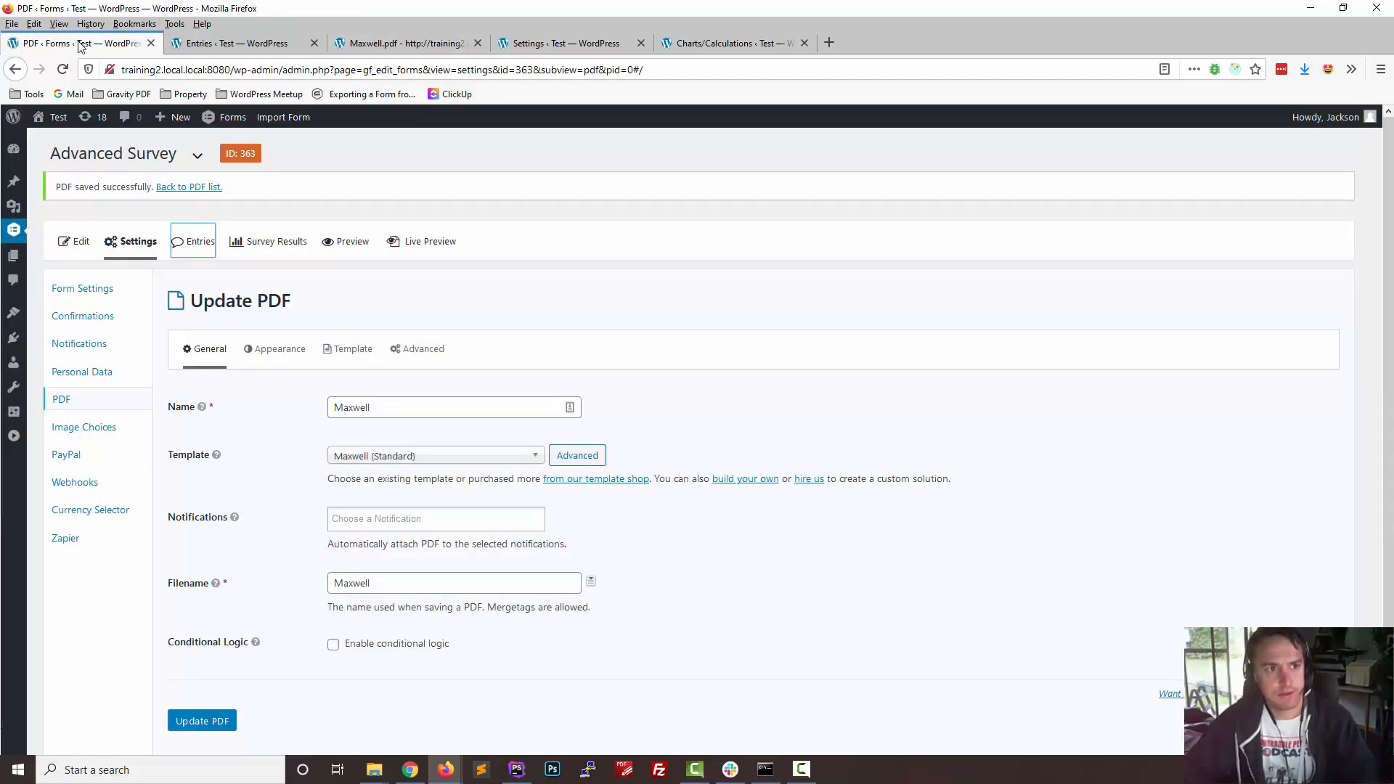
click(508, 464)
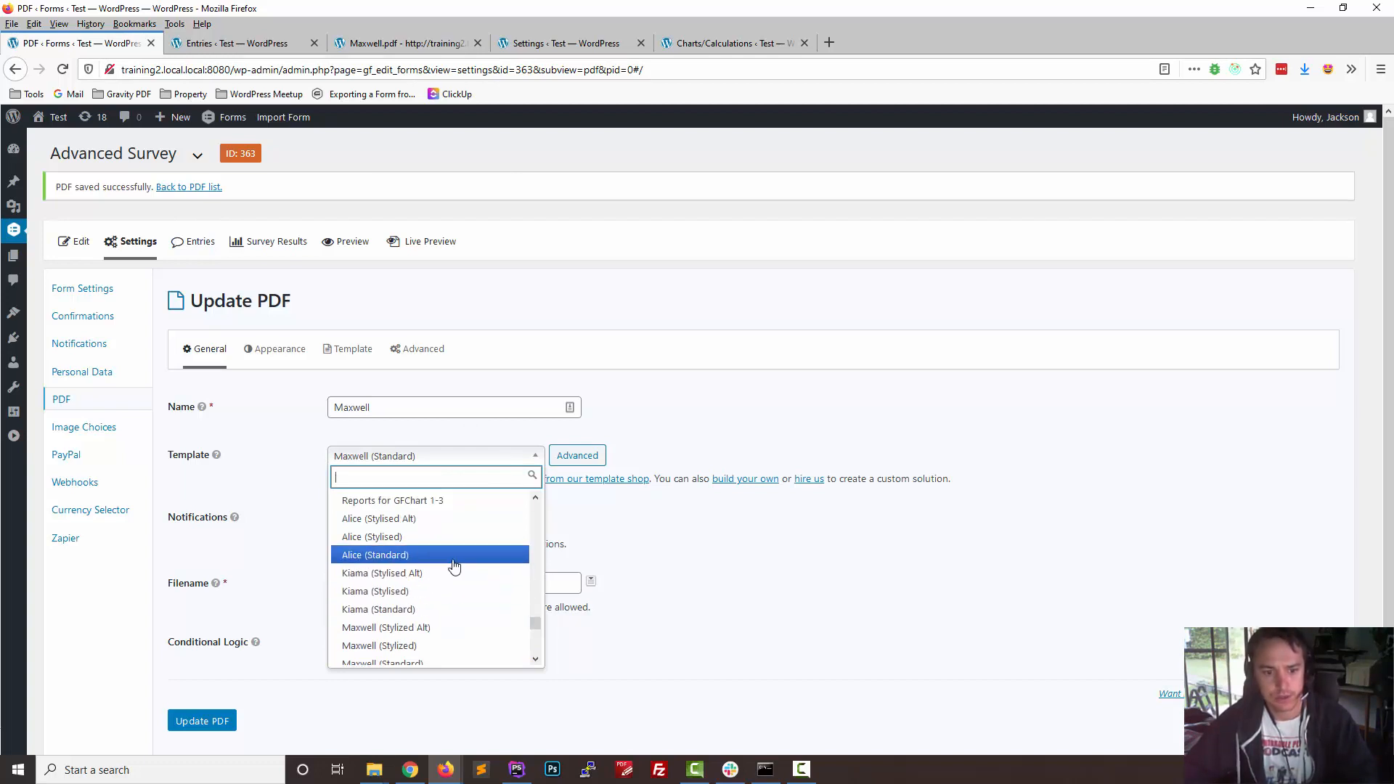
scroll(464, 607, down, 5)
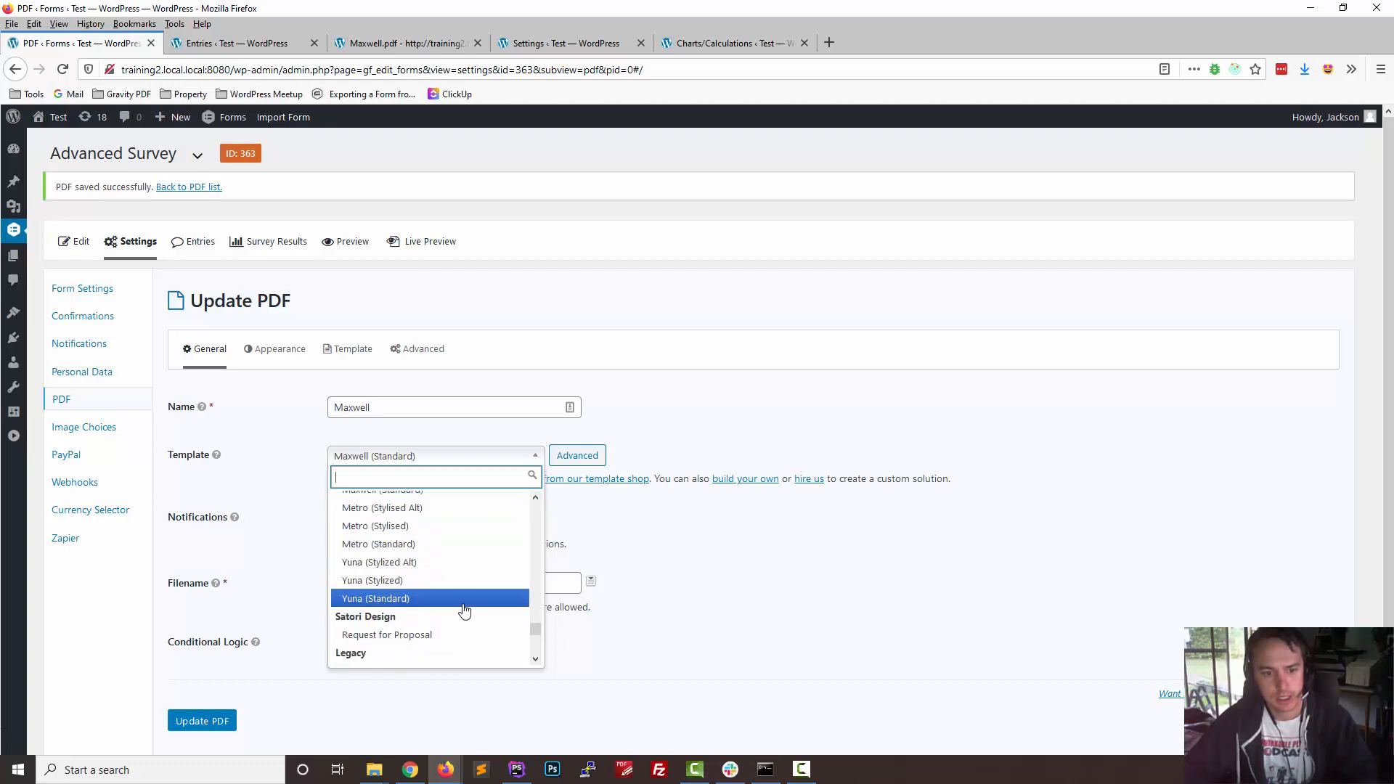
scroll(435, 566, up, 5)
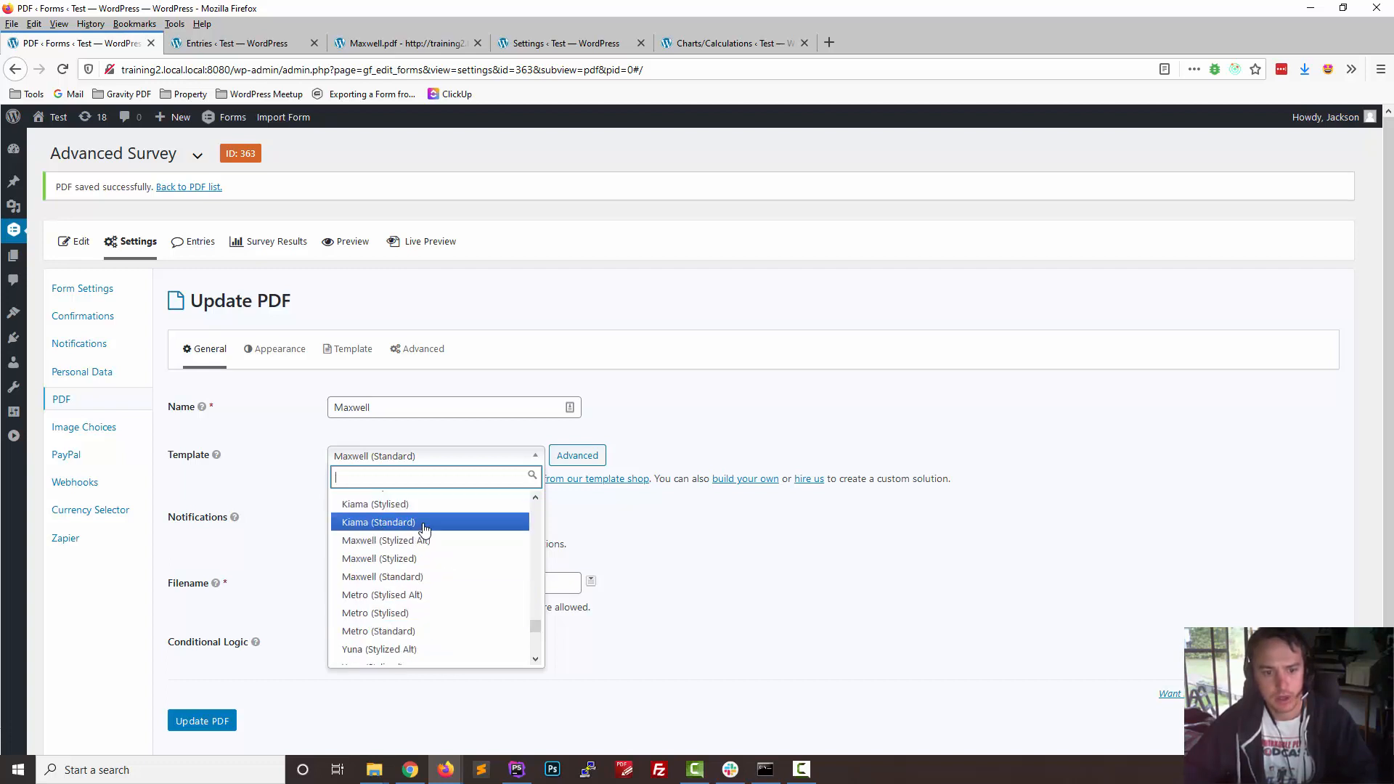
click(422, 529)
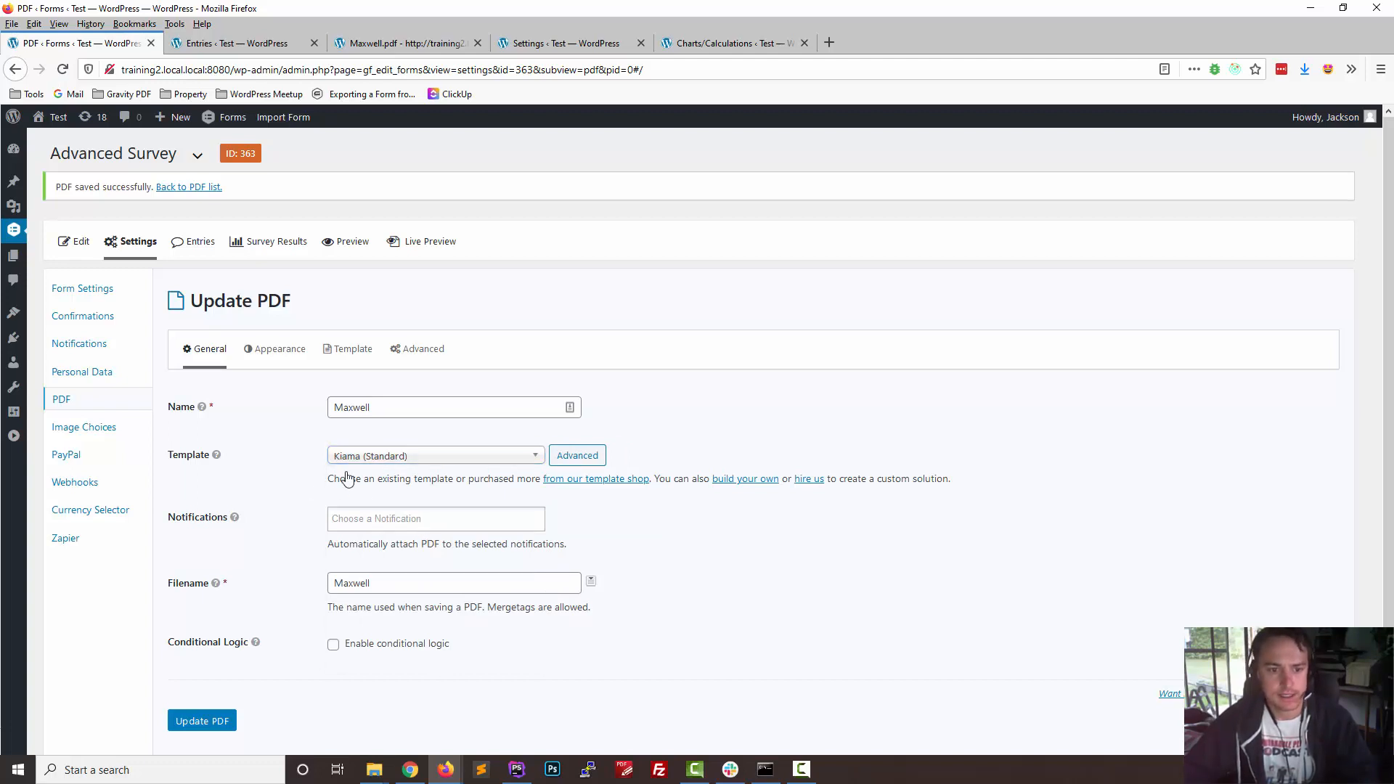
Step: Review the Kiama template's settings, from the main heading and chart choices through to the header and footer
click(346, 348)
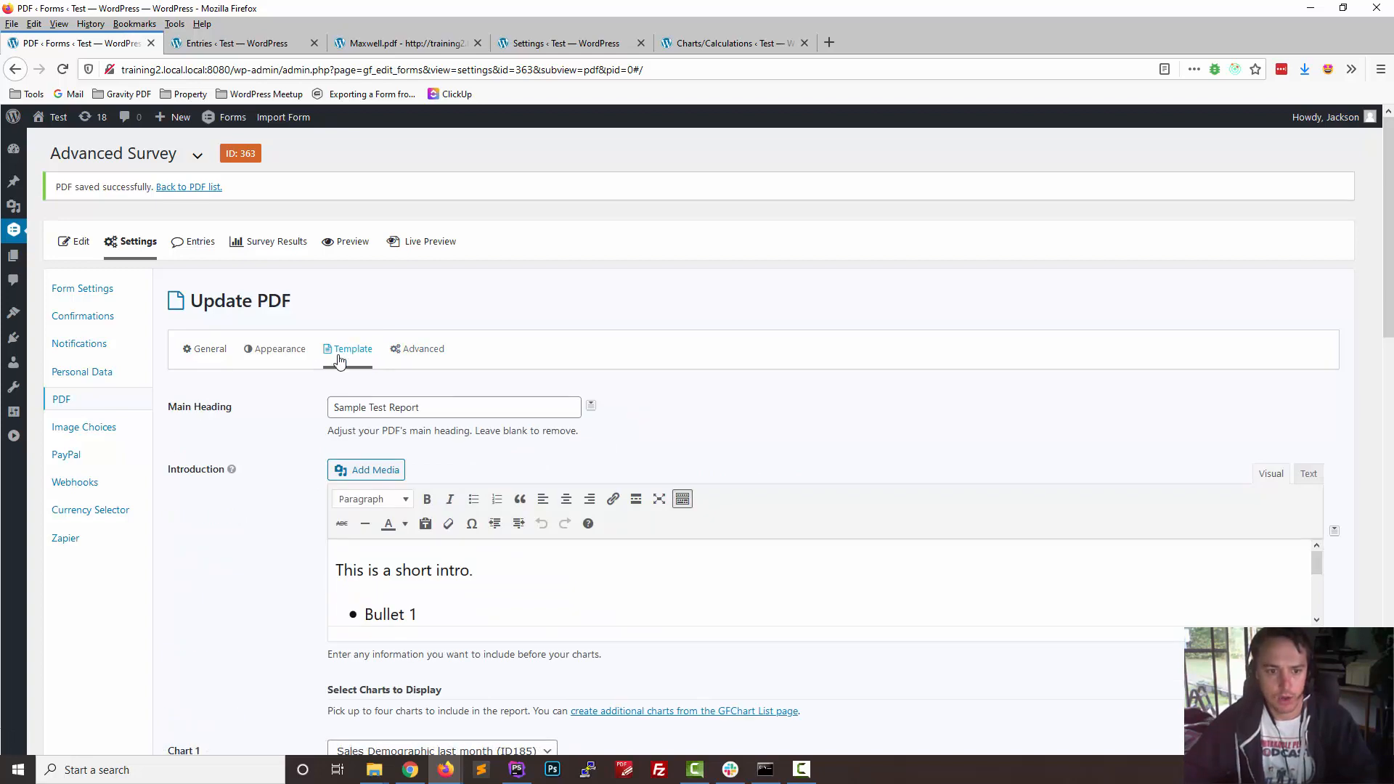
scroll(295, 491, down, 2)
scroll(296, 491, down, 3)
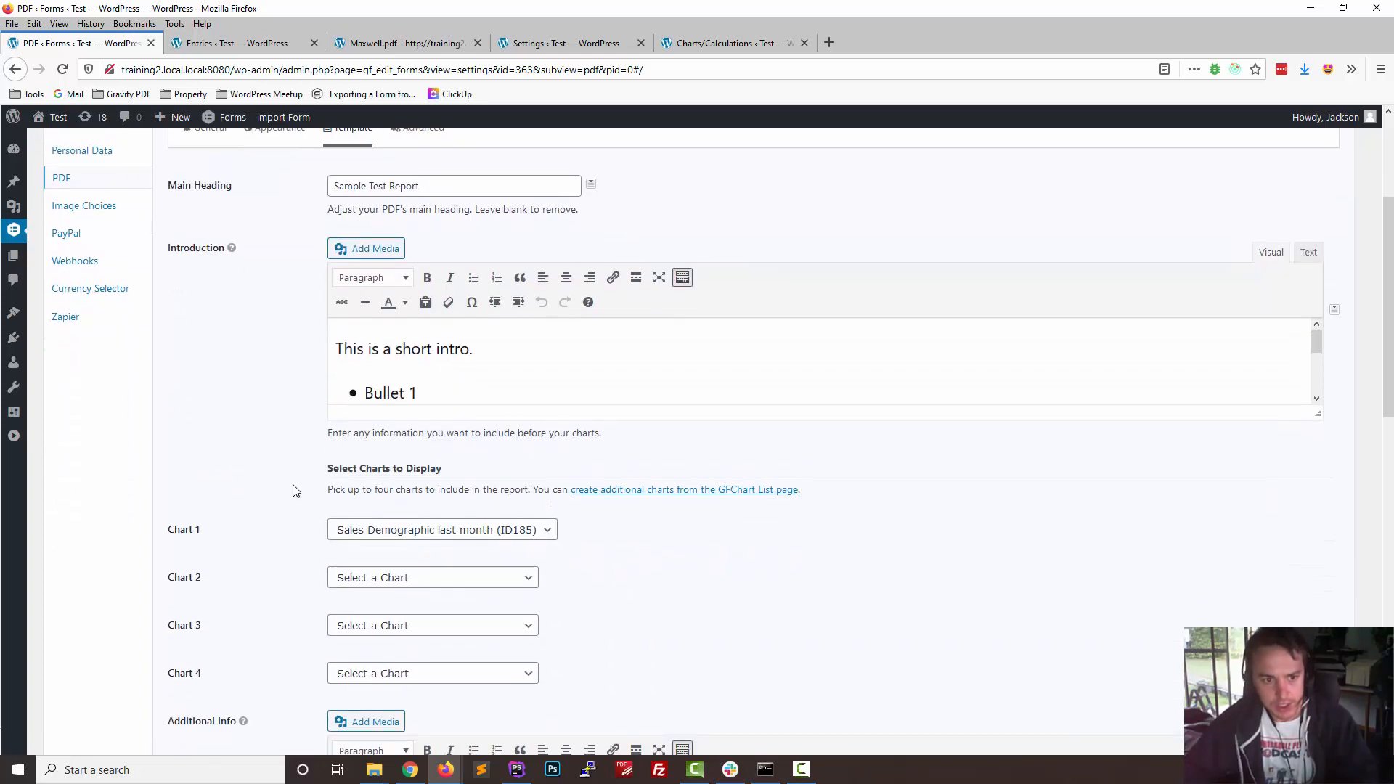
scroll(295, 490, up, 4)
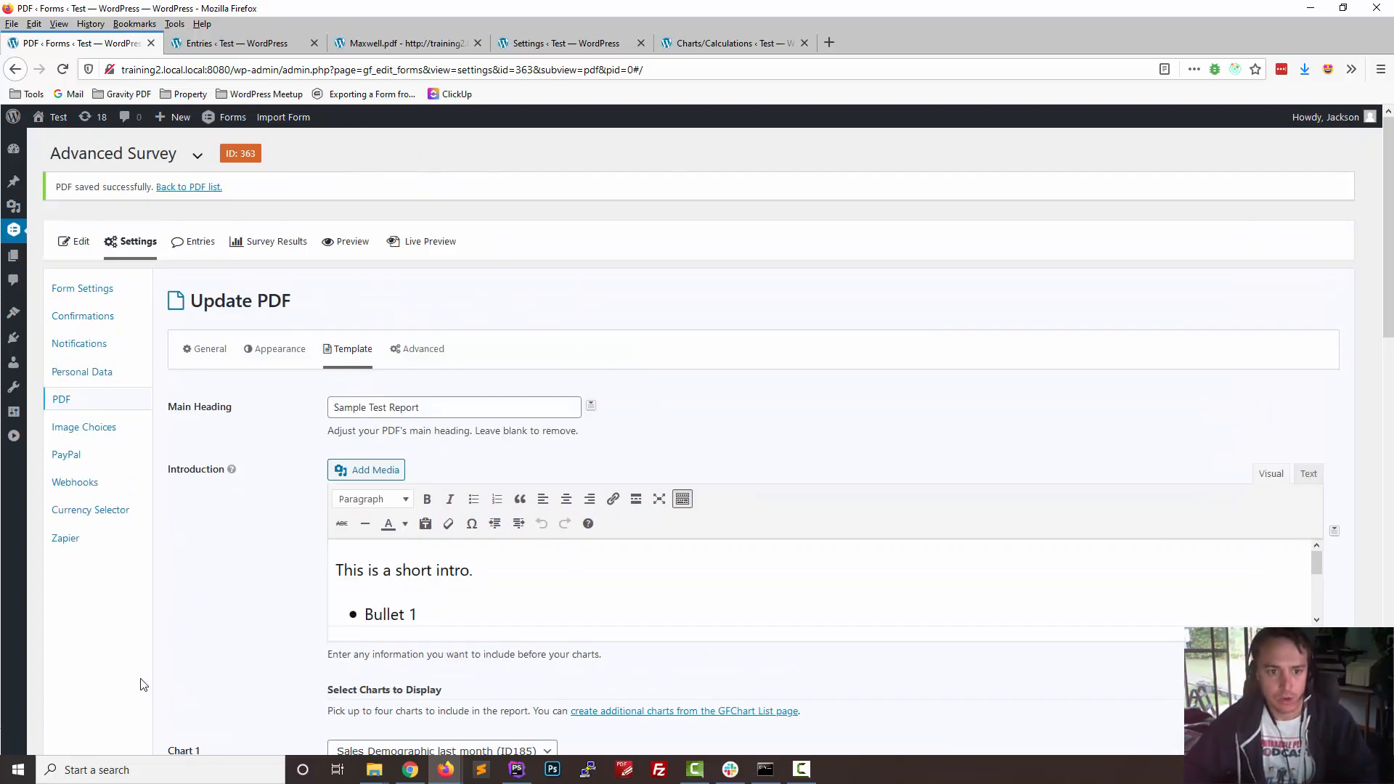
scroll(279, 620, down, 1)
scroll(279, 621, down, 12)
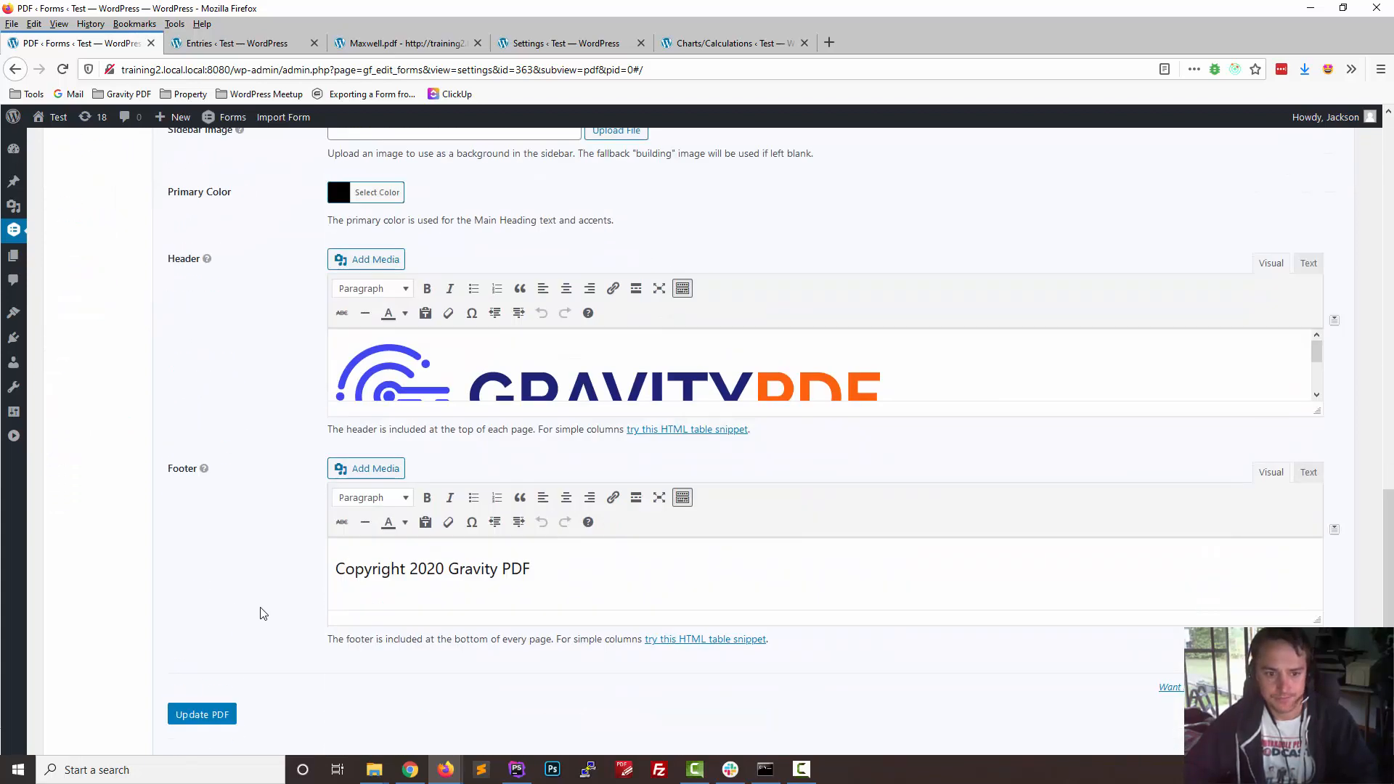
scroll(263, 614, up, 10)
scroll(262, 614, up, 4)
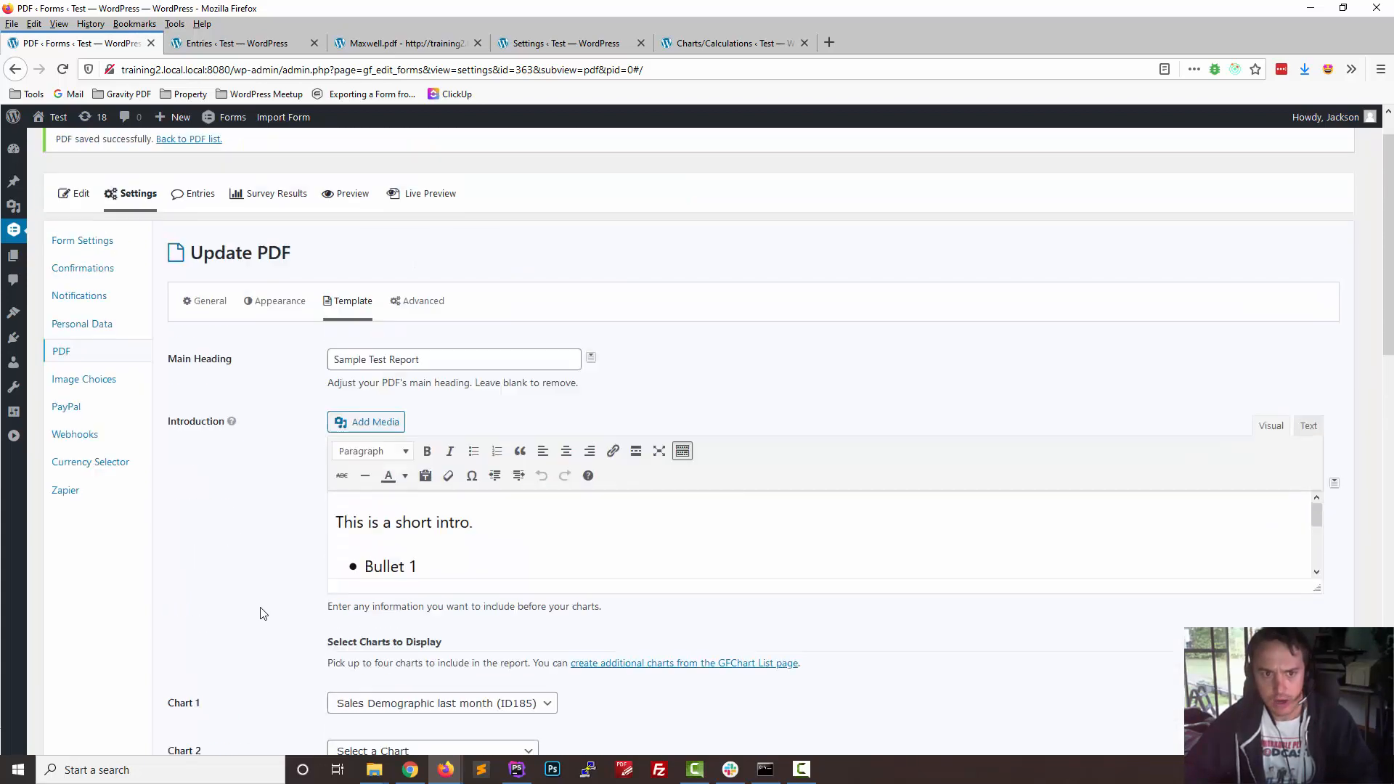
Step: Enlarge the Header editor and add style="max-height: 12mm" to the logo's HTML image tag, then return to the visual view
scroll(263, 614, down, 12)
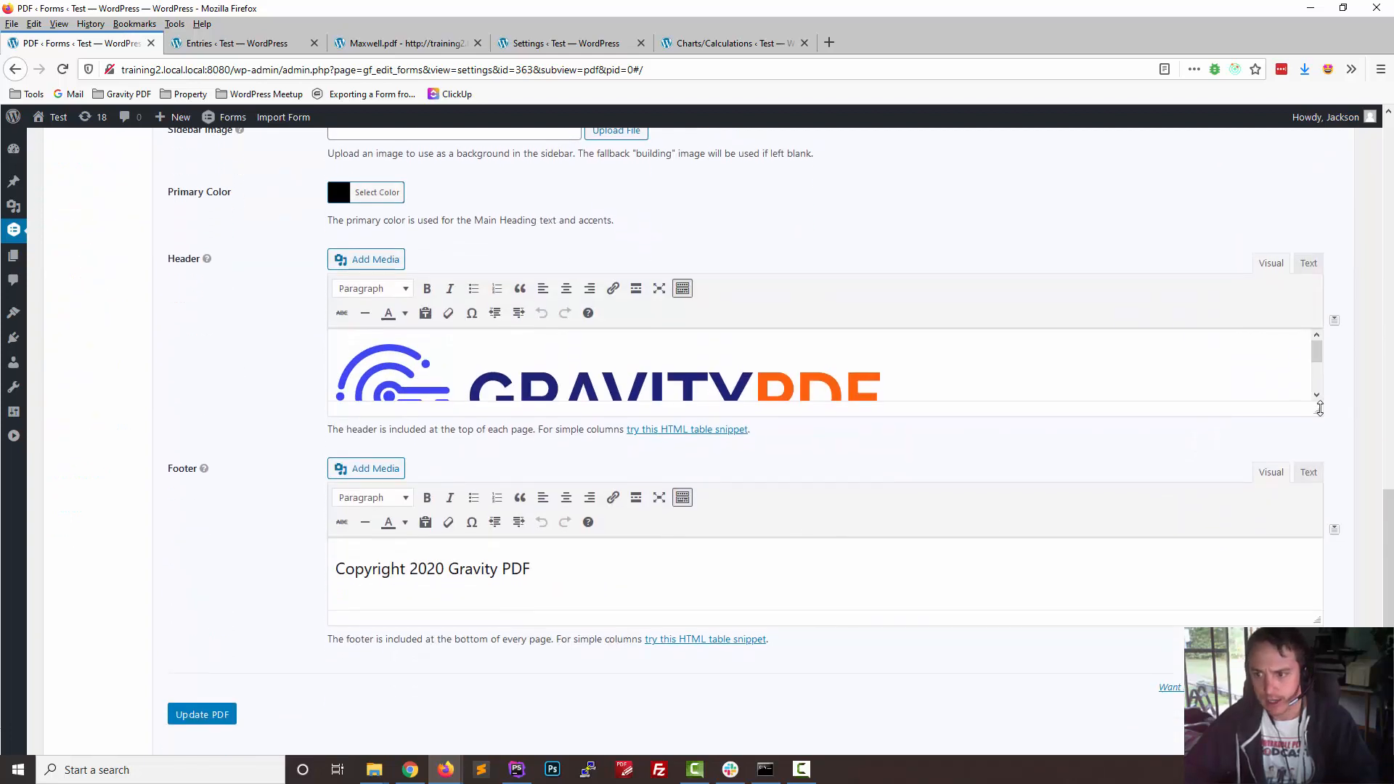
drag(1330, 411, 1331, 655)
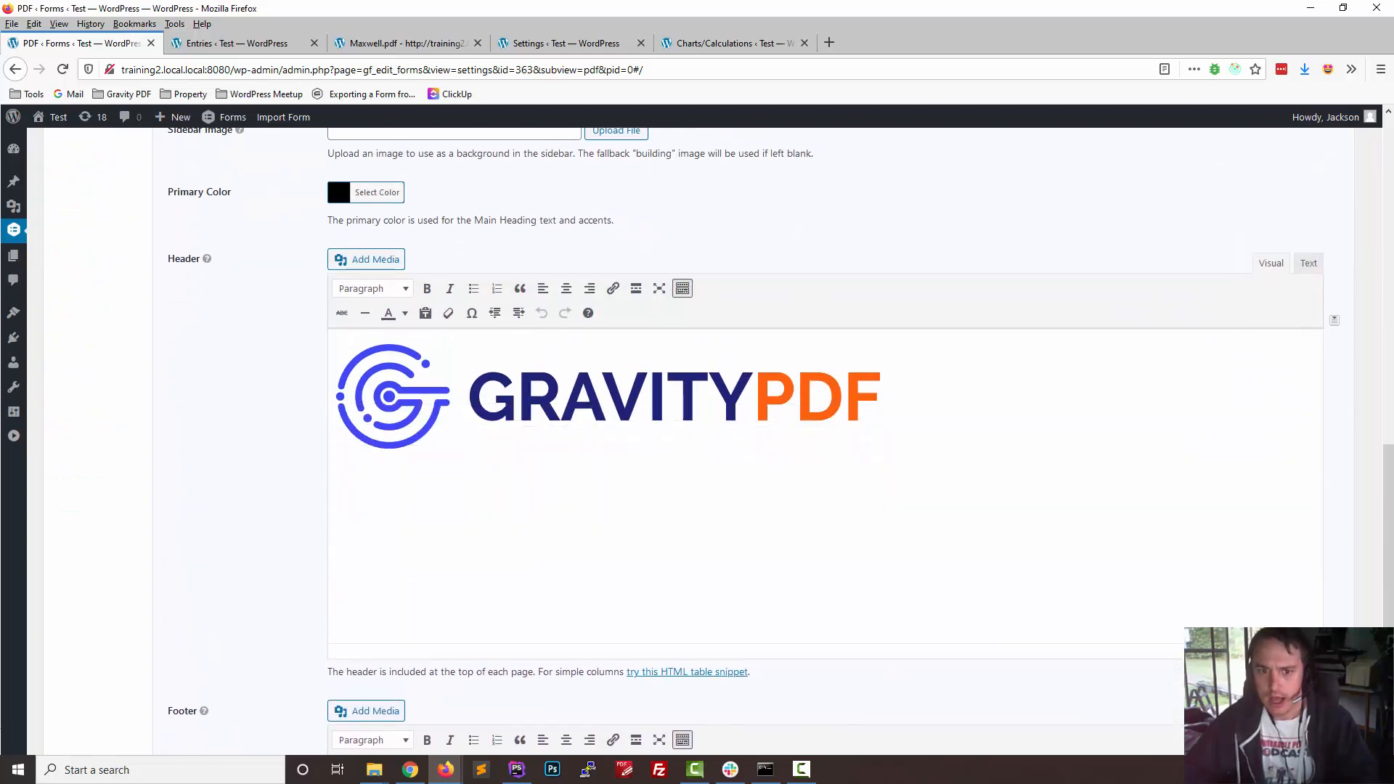
click(1307, 264)
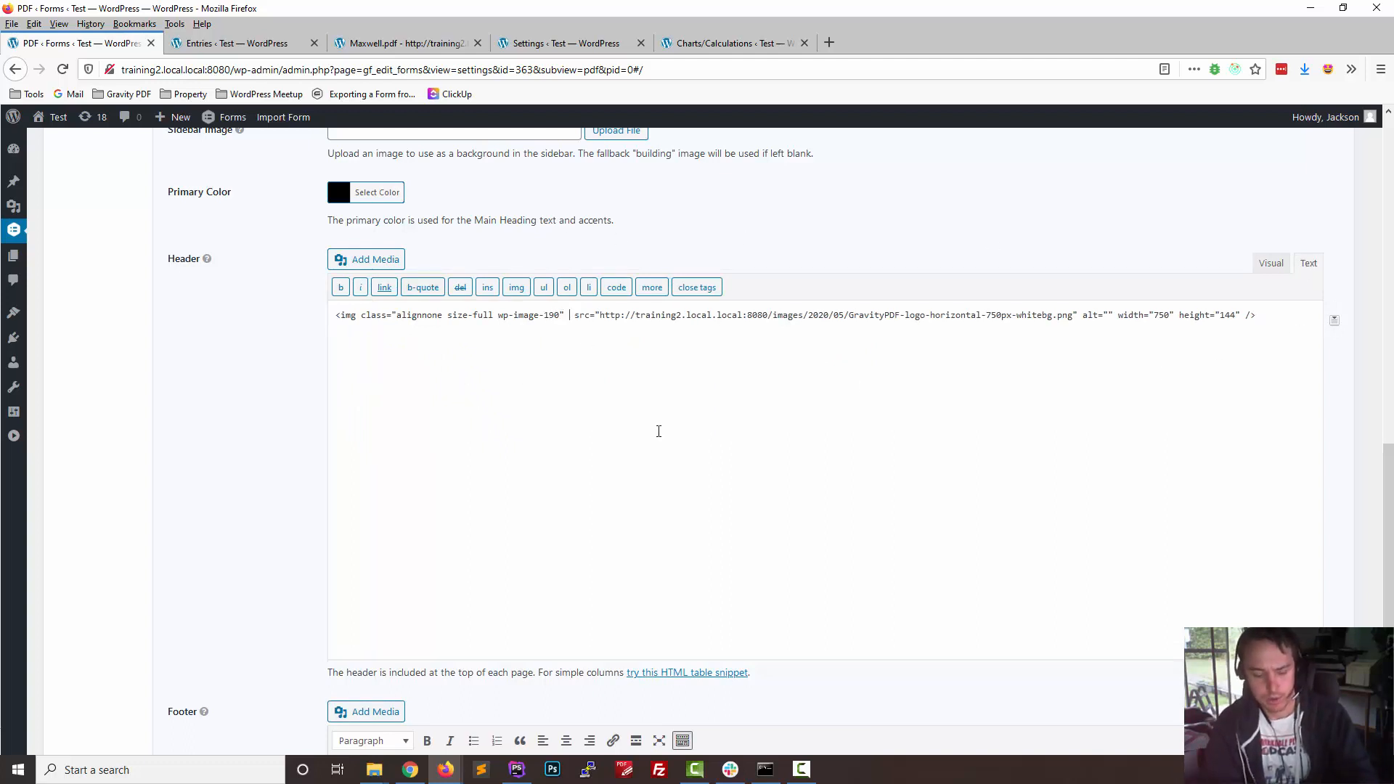
text(style="")
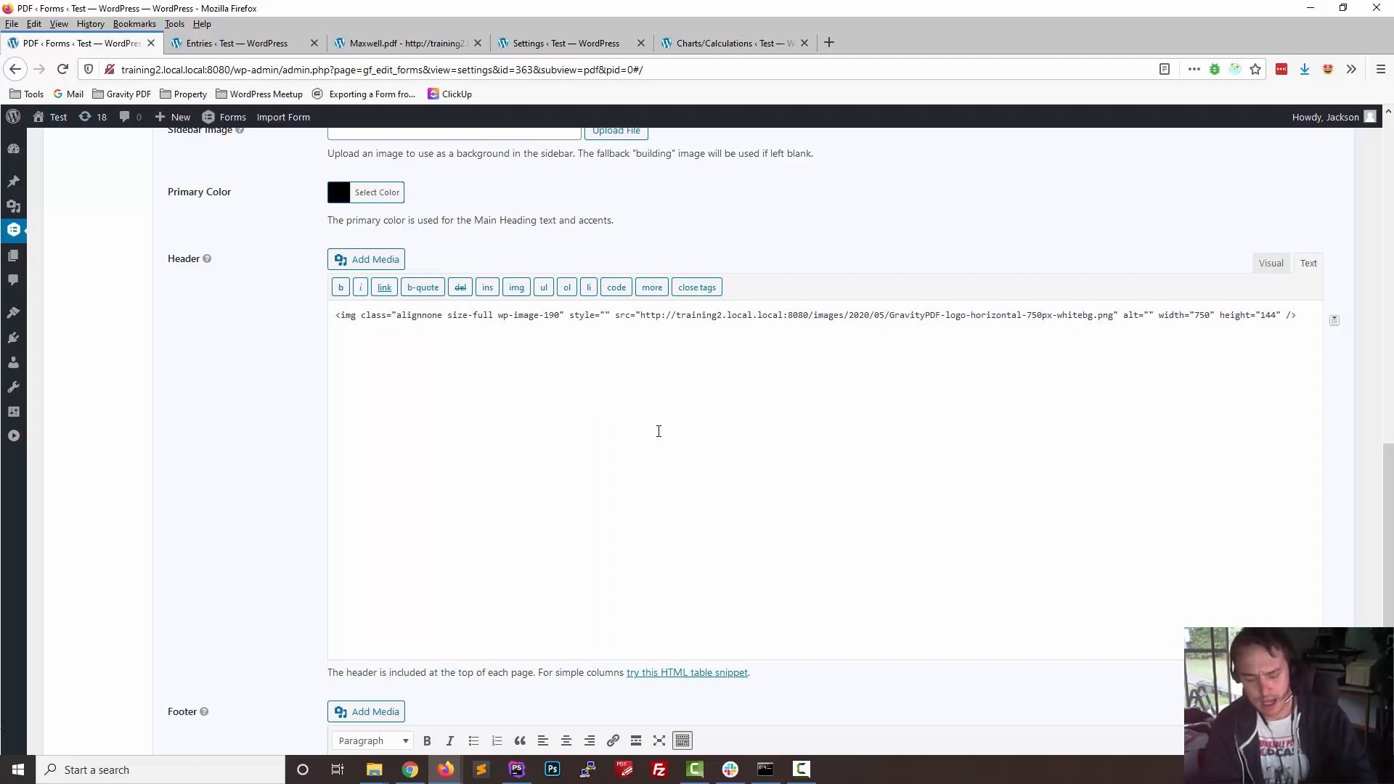
text(max-height: )
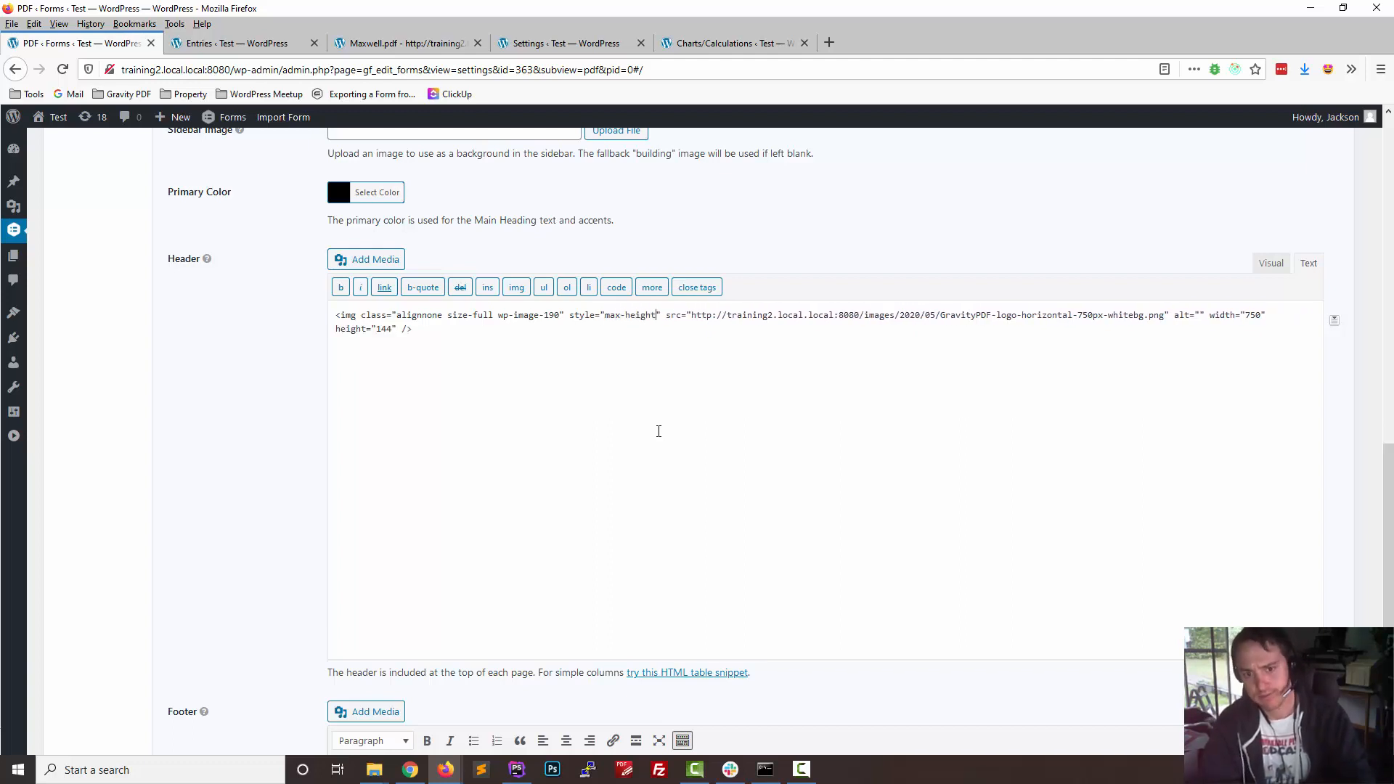
text(12mm)
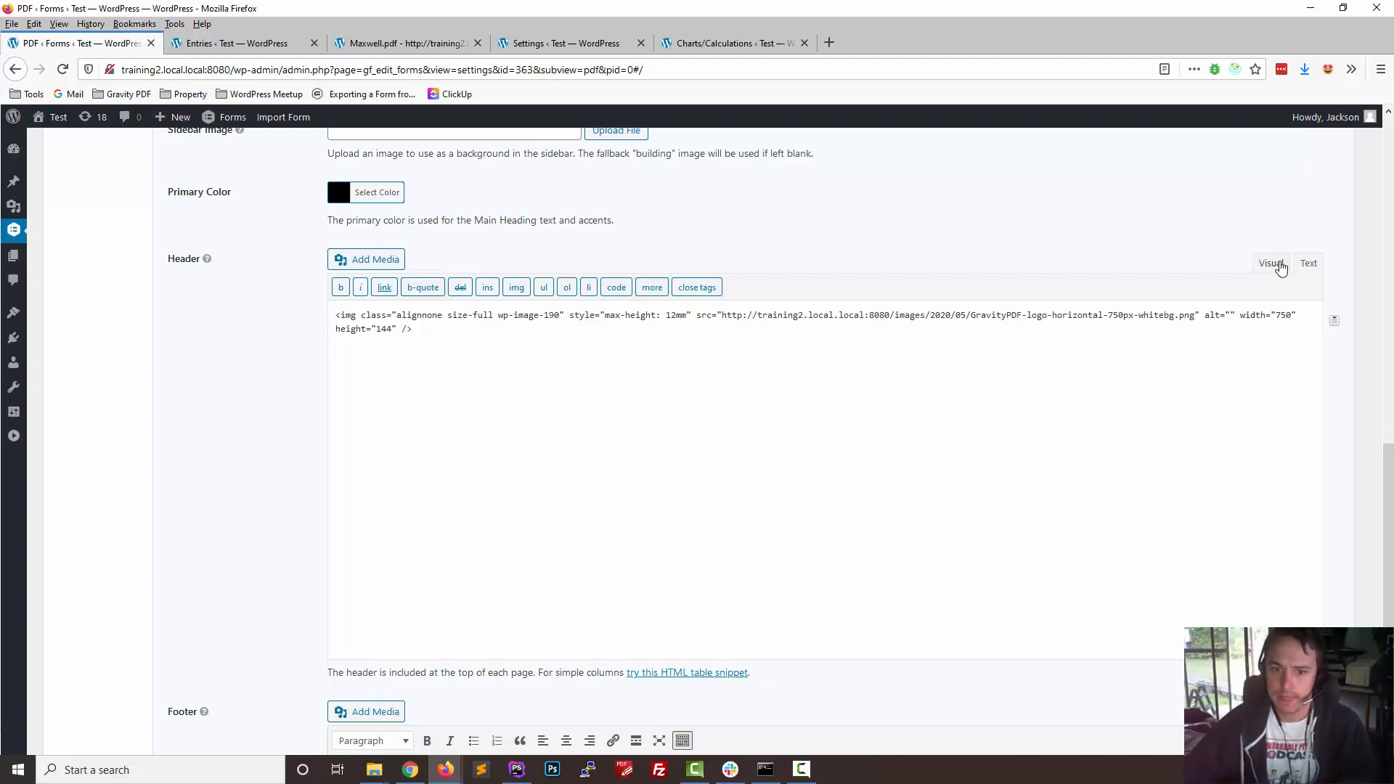
click(1269, 263)
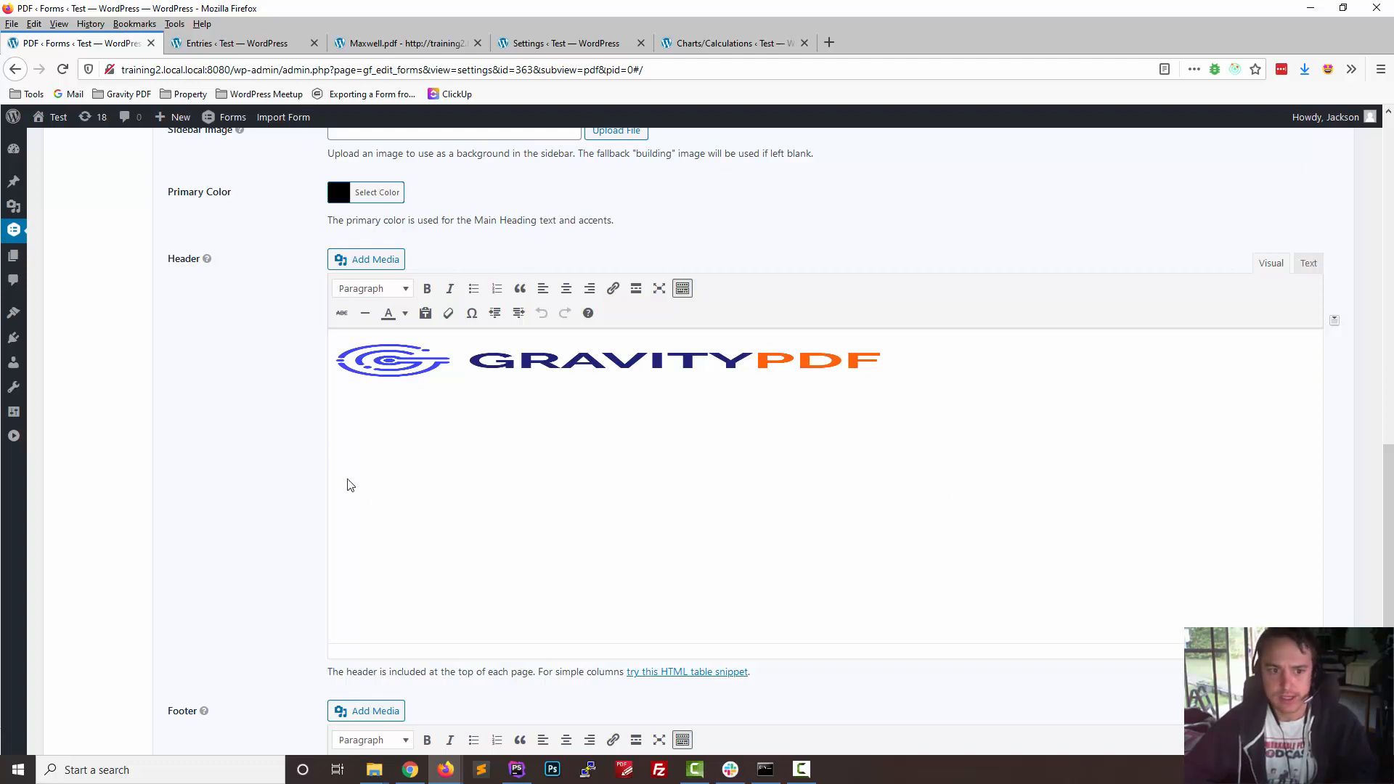
Step: Review the width, height and max-height style attributes in the header logo's HTML
scroll(223, 552, down, 3)
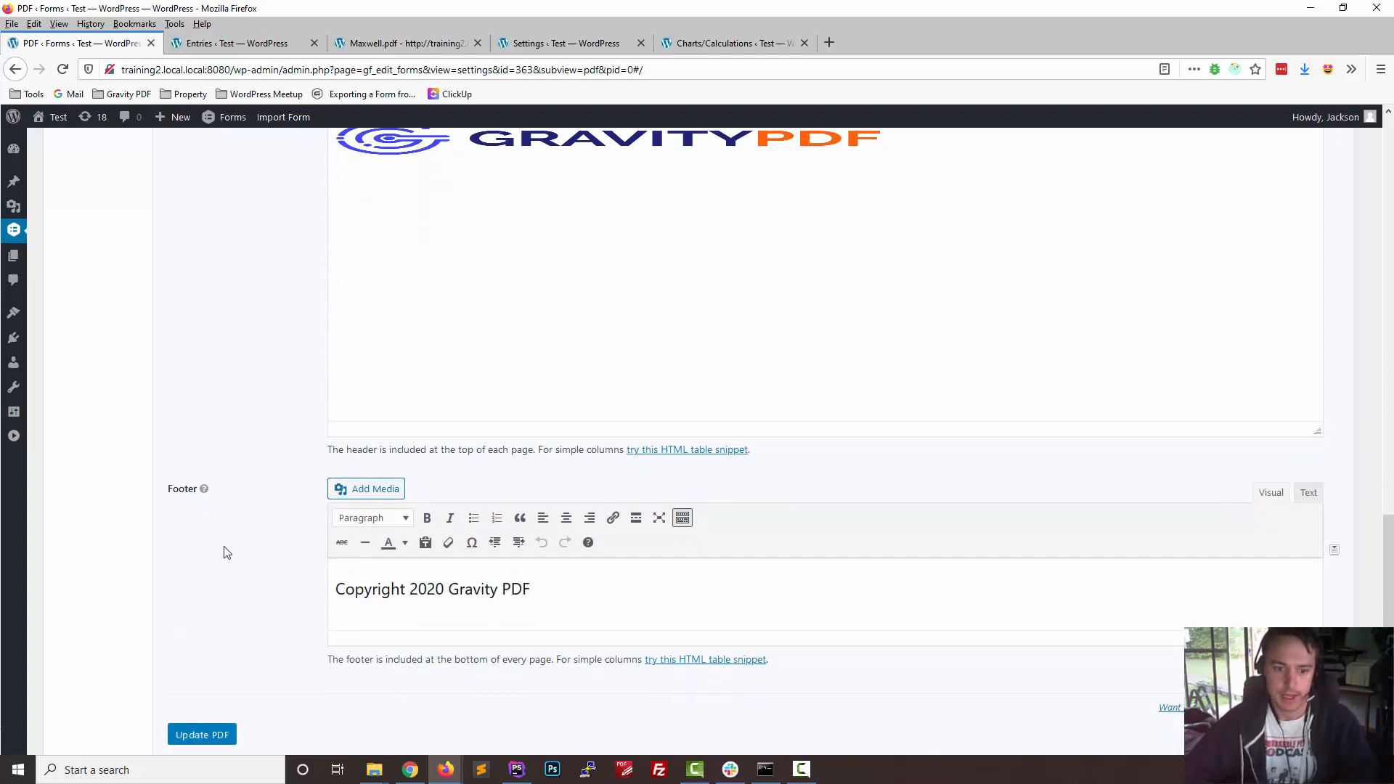
scroll(224, 552, up, 3)
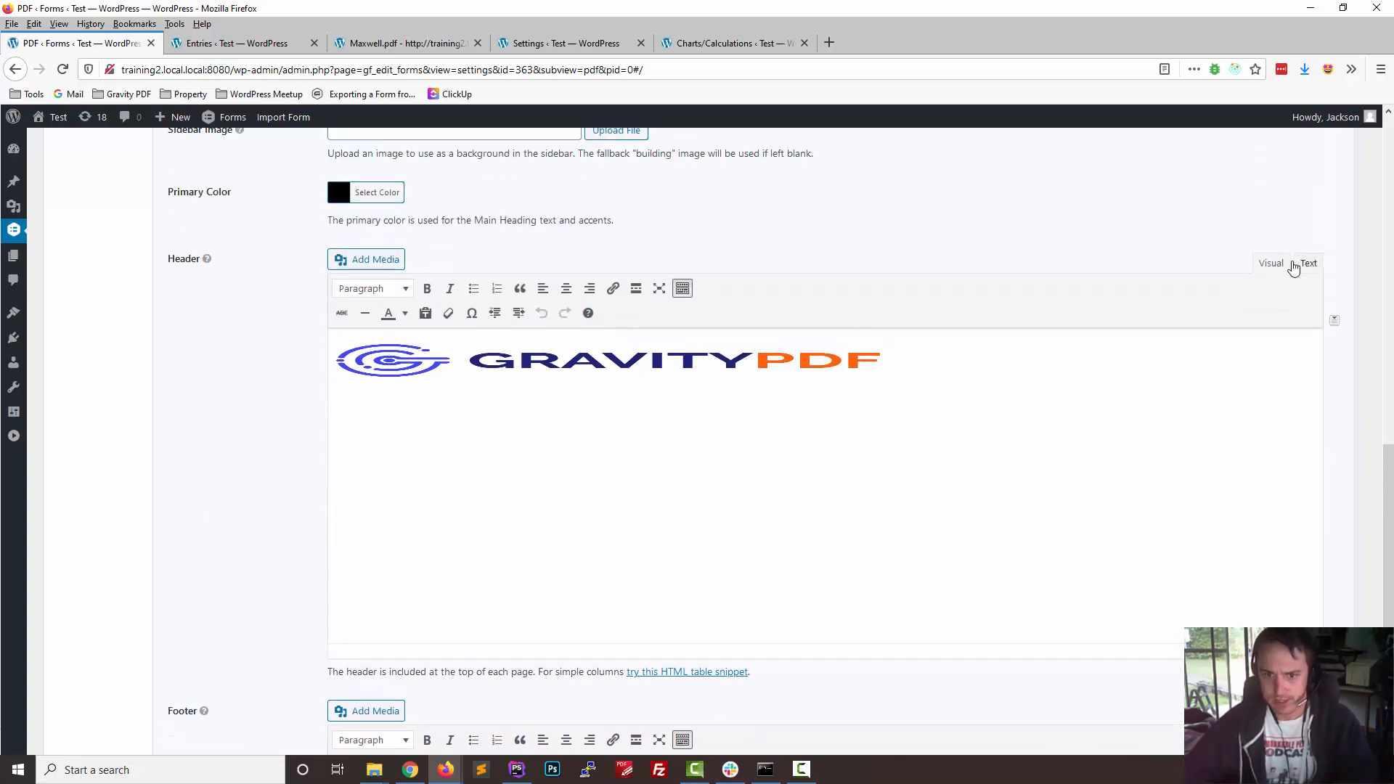
click(1307, 263)
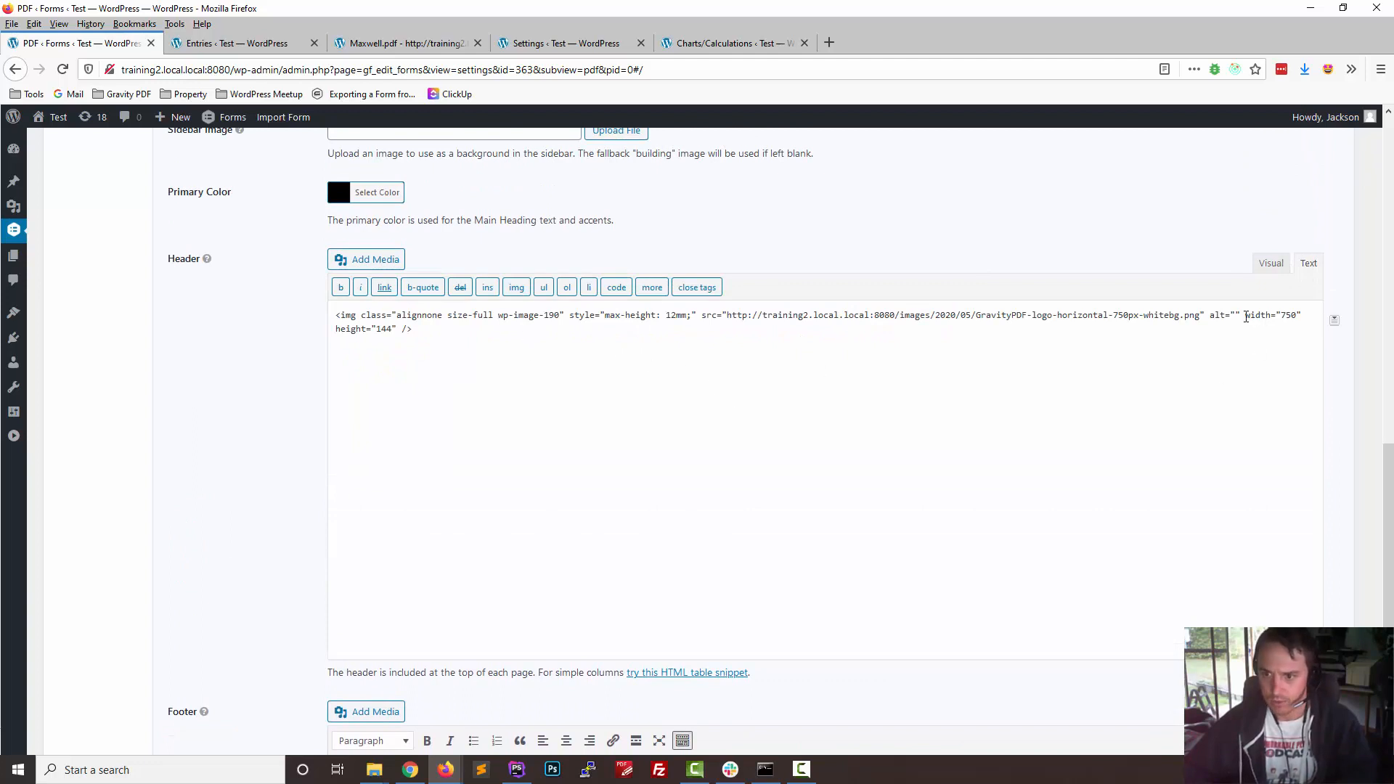
drag(1246, 316, 396, 329)
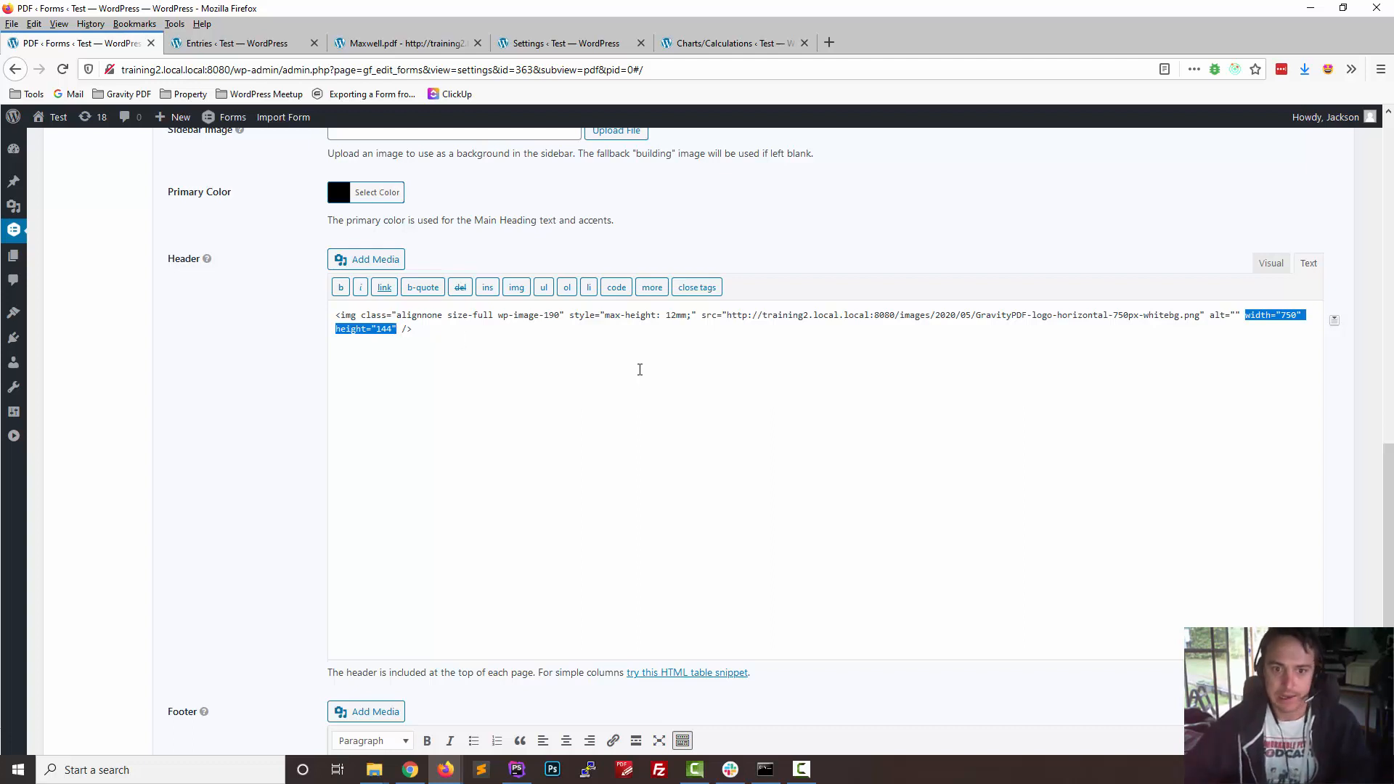
drag(569, 315, 689, 320)
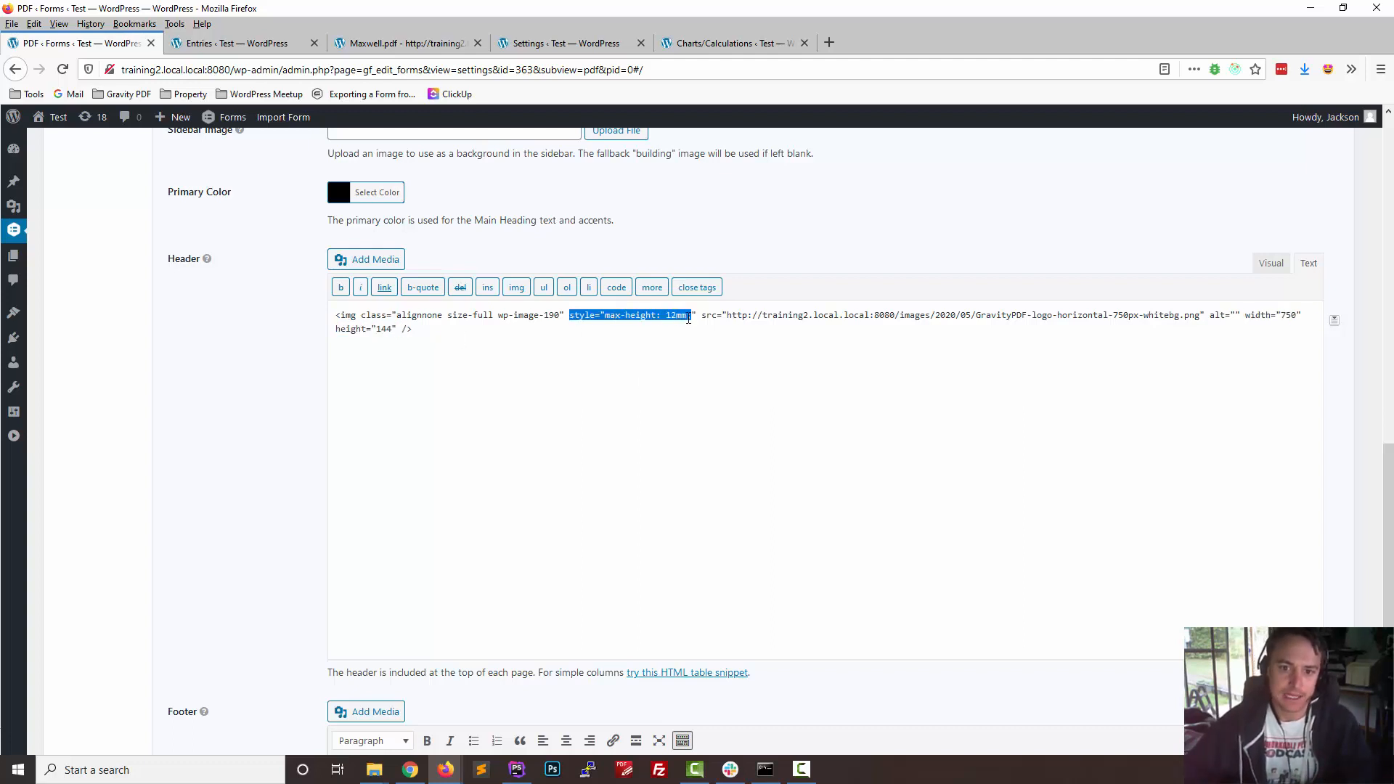
click(241, 397)
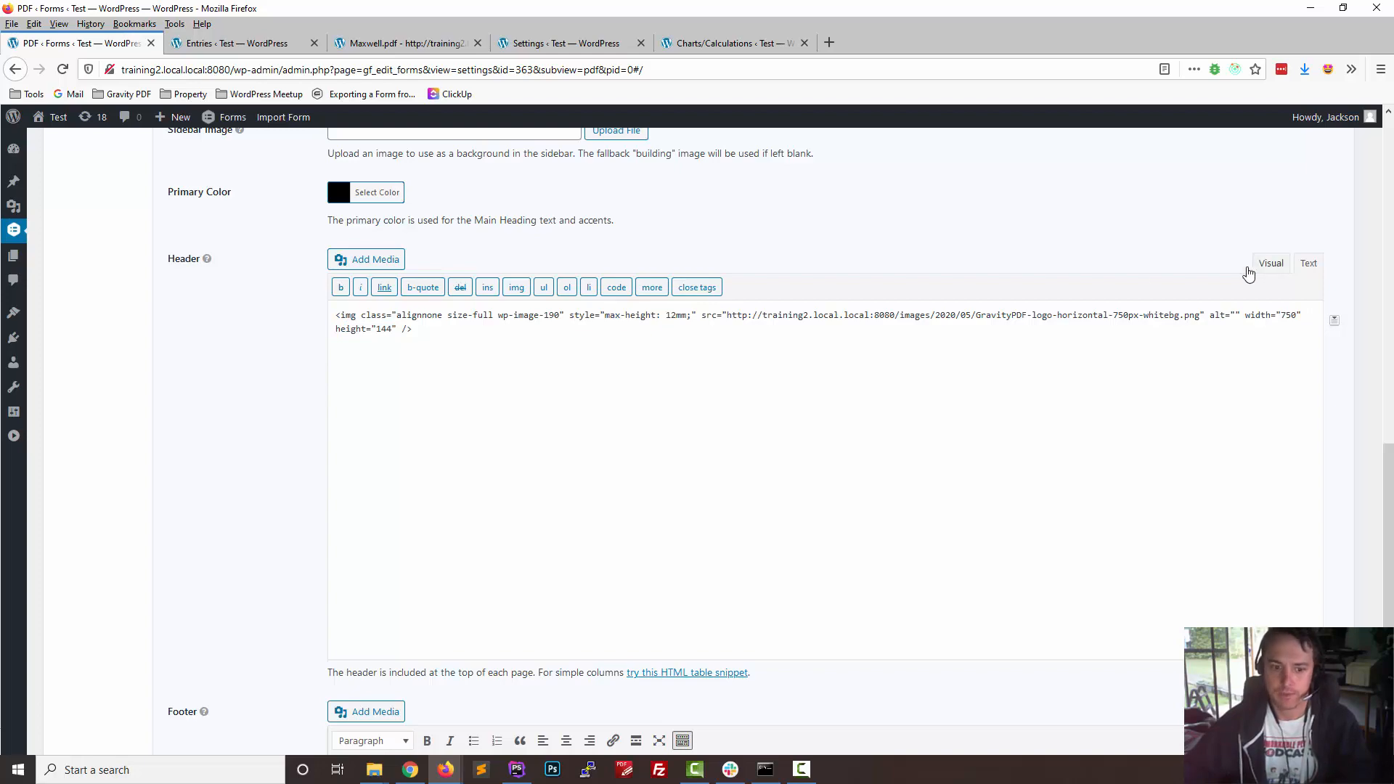
Step: Return the header to its visual view, save the updated PDF and reopen its template settings
click(1270, 264)
scroll(211, 535, down, 4)
click(209, 630)
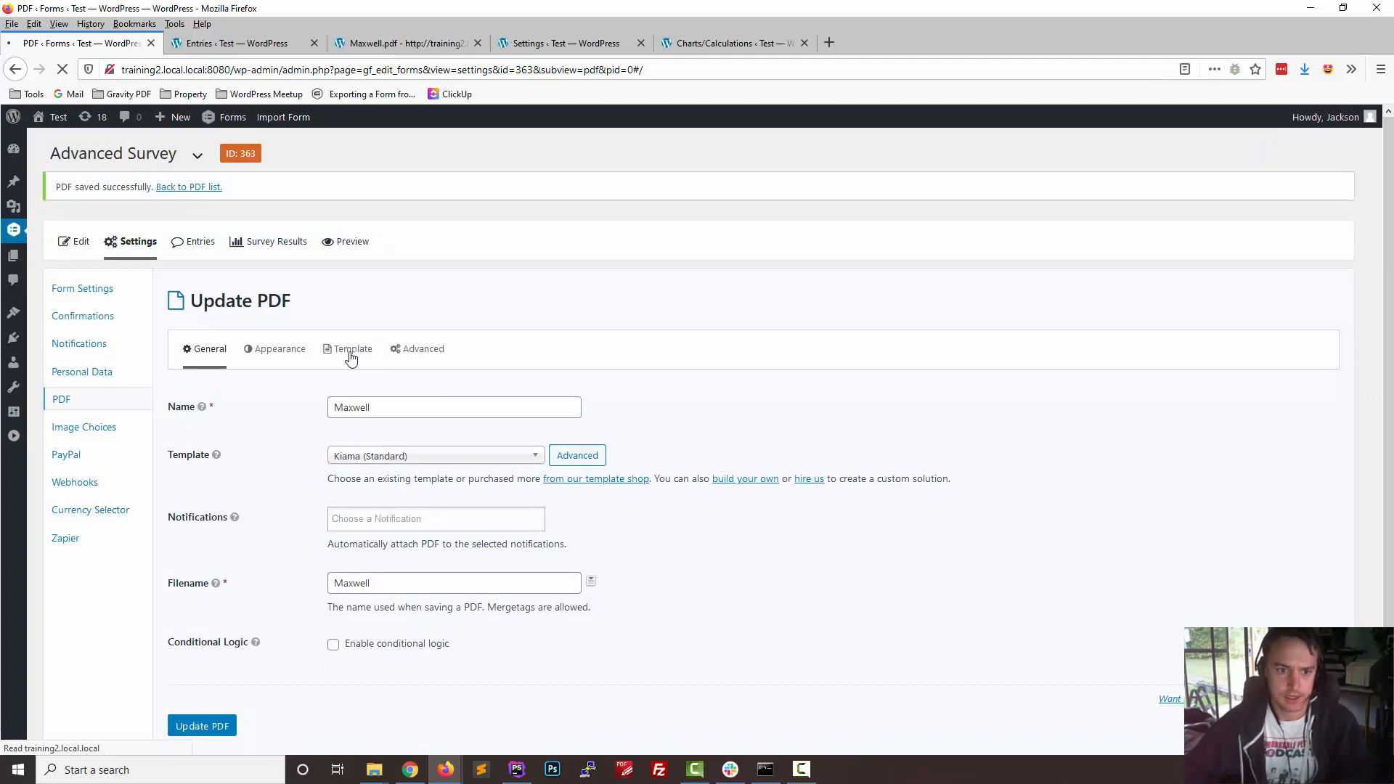
click(351, 355)
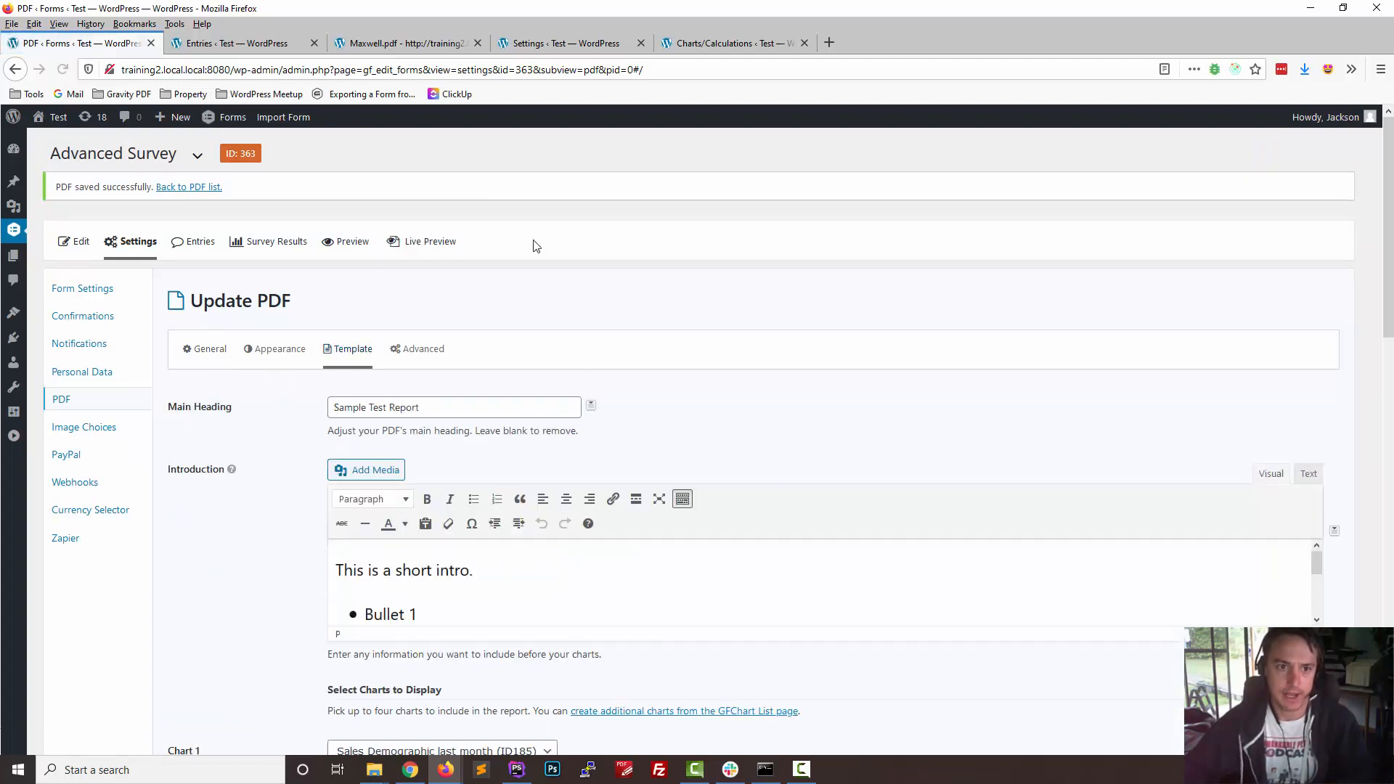
Step: Reload the generated Maxwell PDF and zoom it out to 80%
click(392, 43)
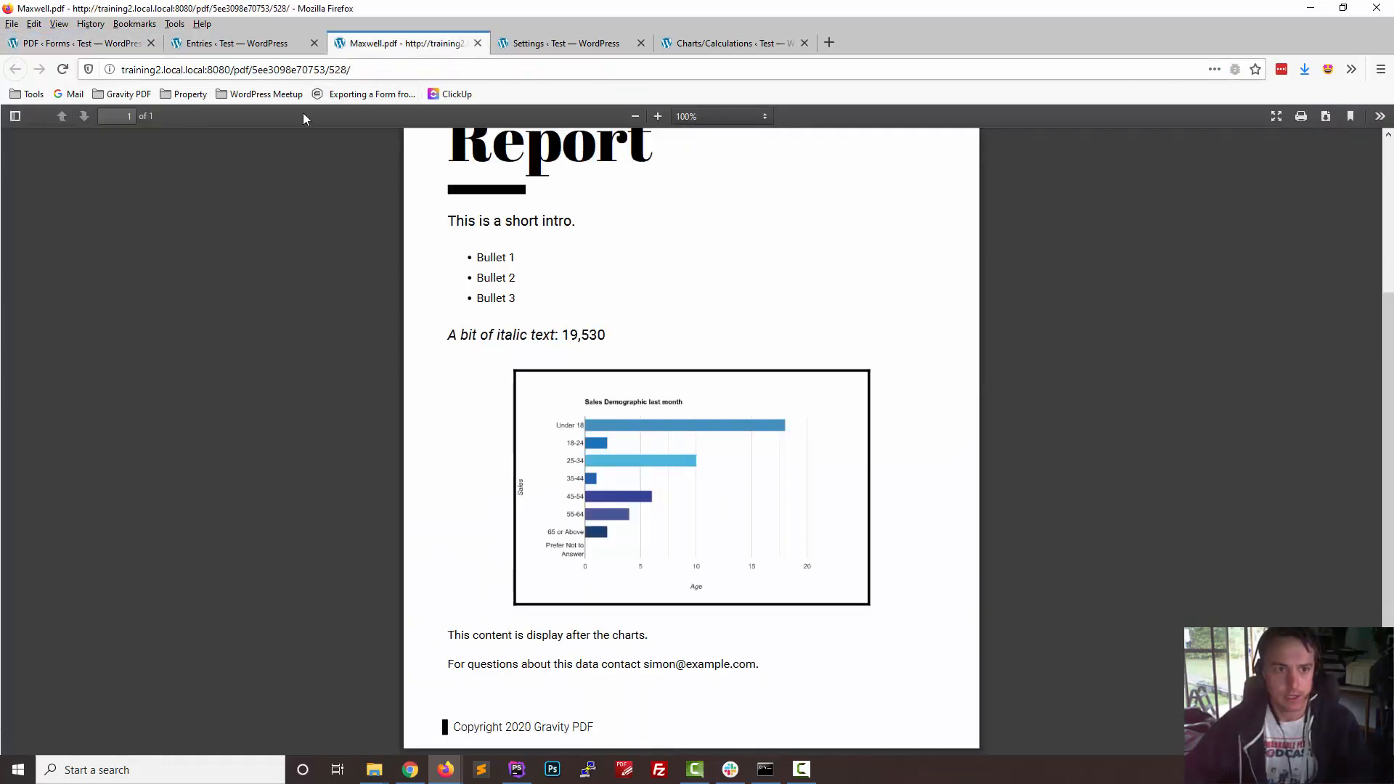
click(61, 69)
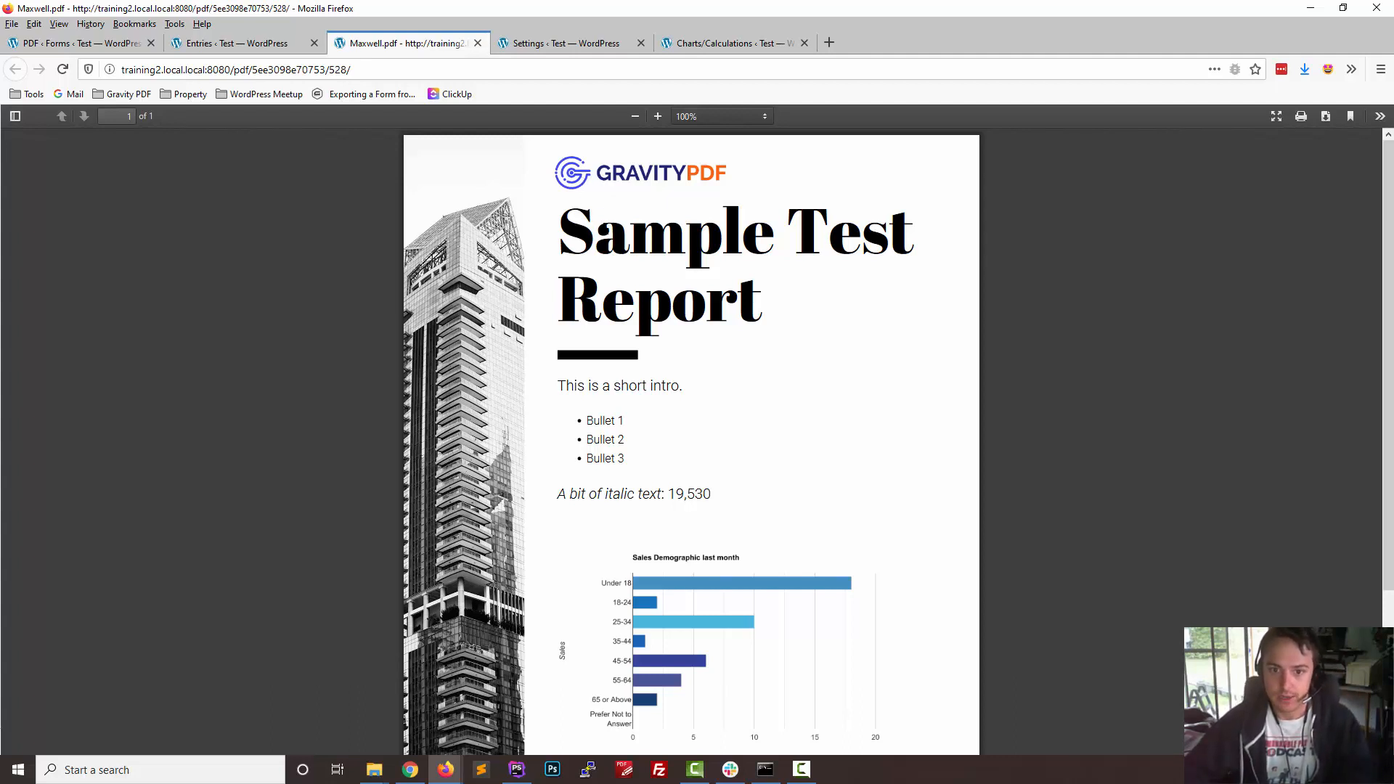
scroll(689, 290, down, 2)
scroll(690, 290, up, 2)
click(635, 116)
click(635, 116)
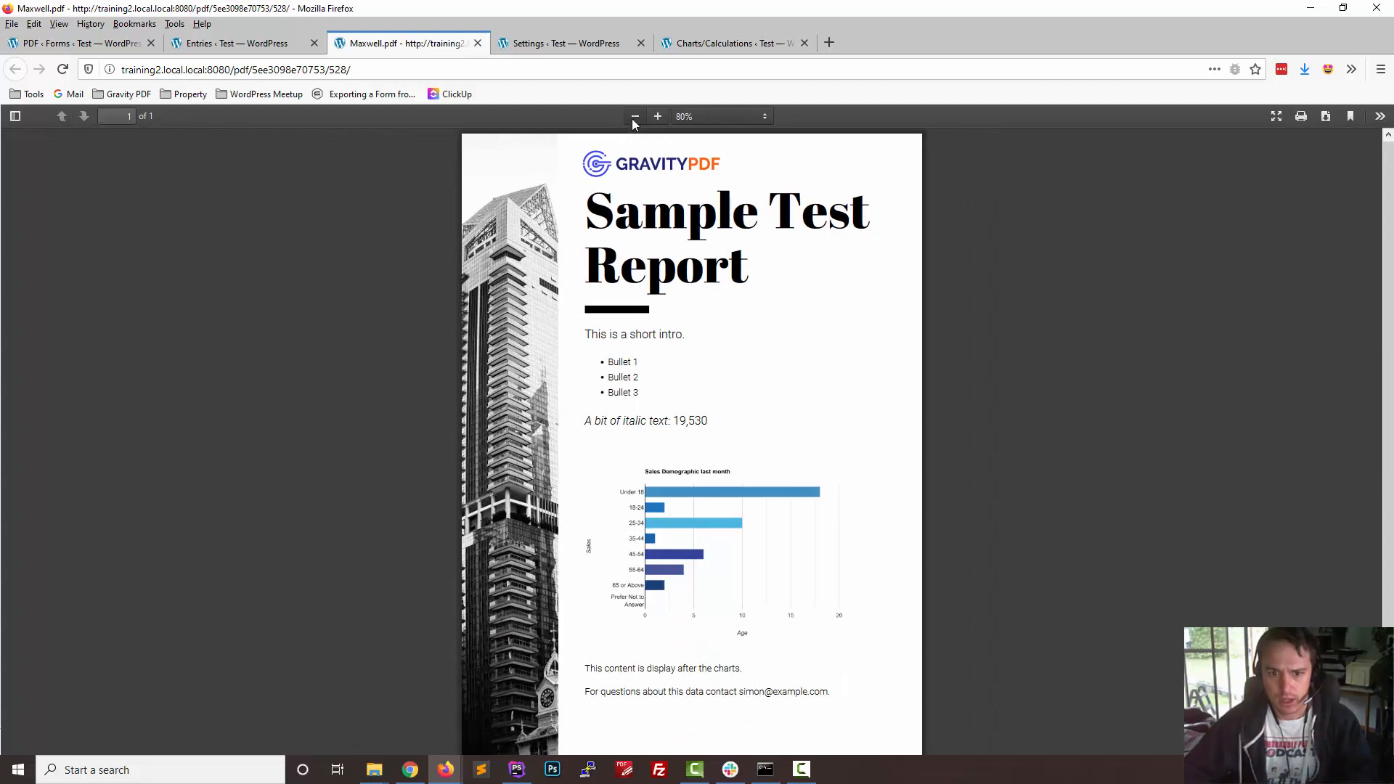
Step: Examine the Kiama page from its header logo and building sidebar image down to the copyright footer
scroll(690, 302, down, 1)
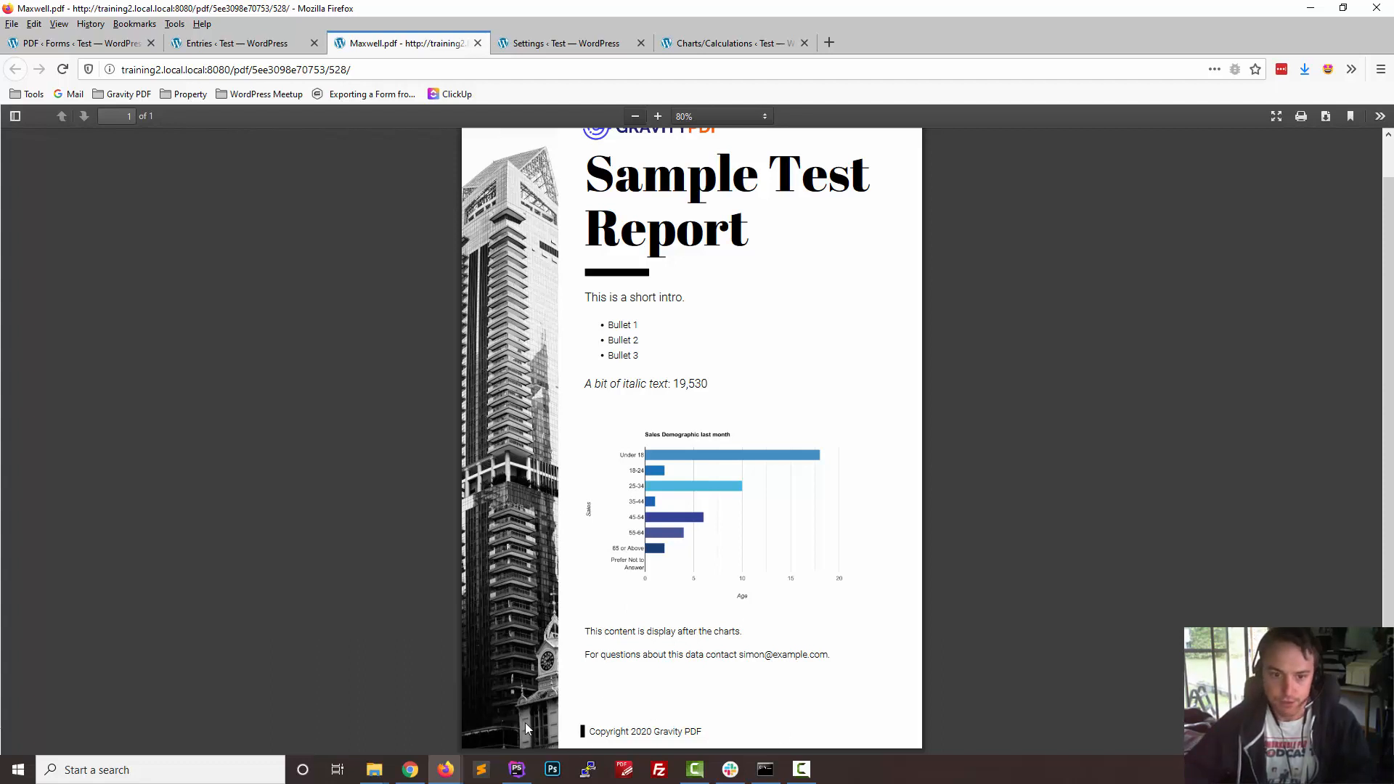
scroll(828, 679, up, 1)
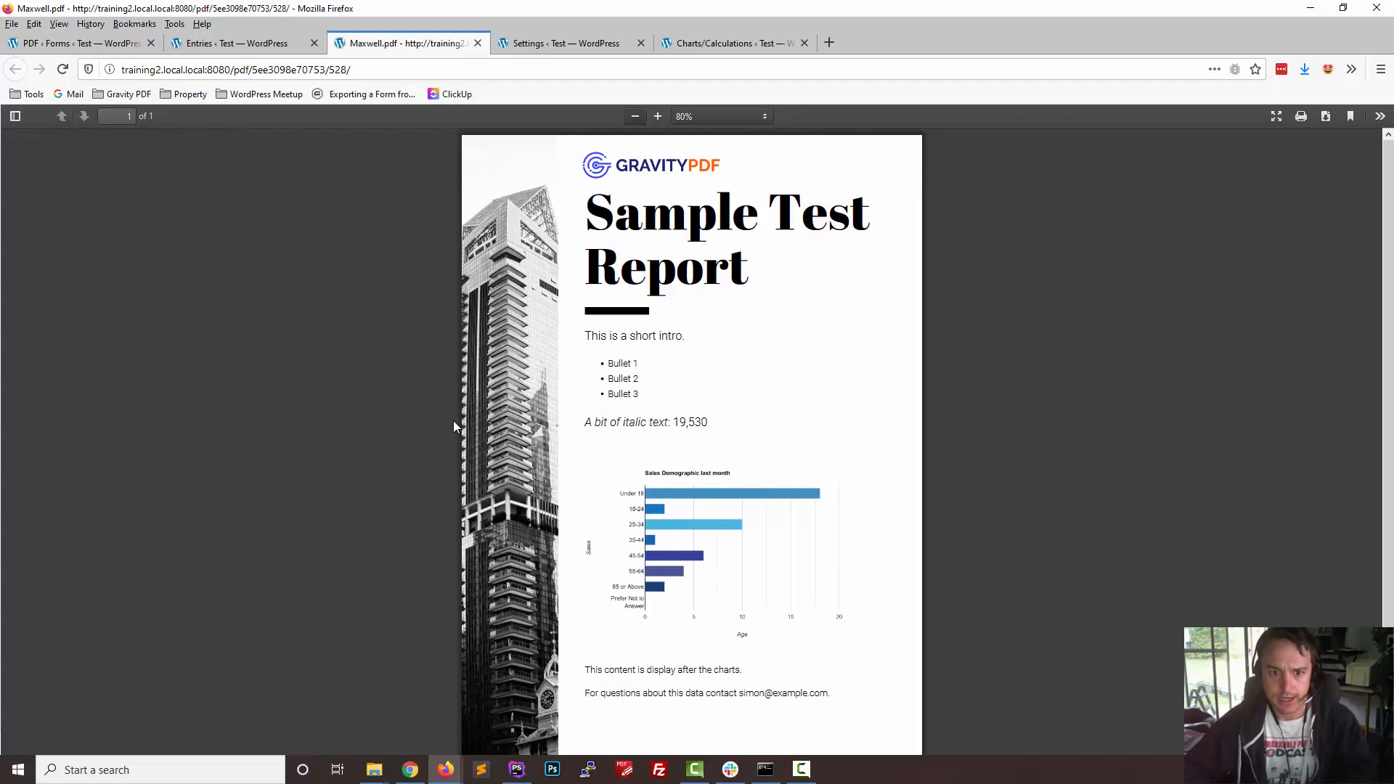
scroll(456, 587, down, 1)
scroll(548, 570, up, 1)
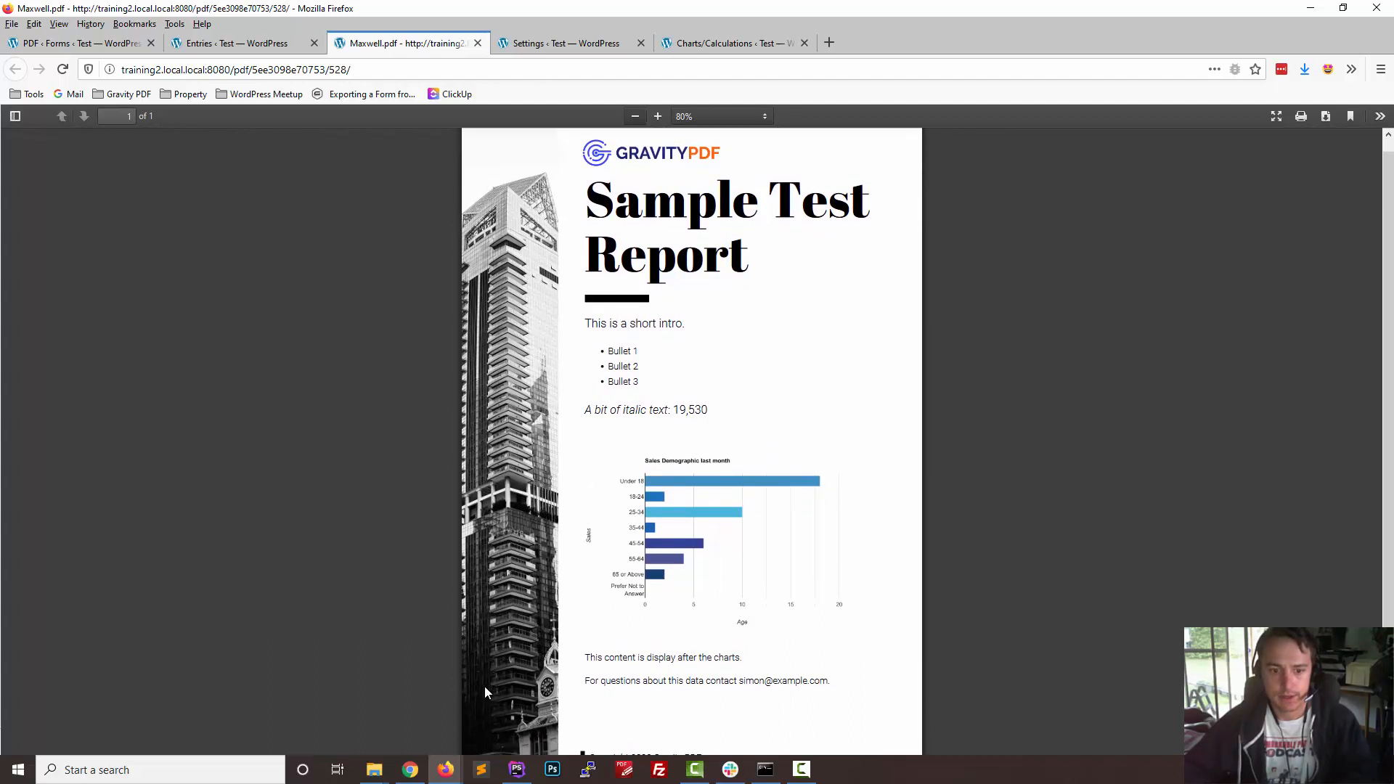
scroll(494, 581, down, 1)
scroll(529, 269, up, 1)
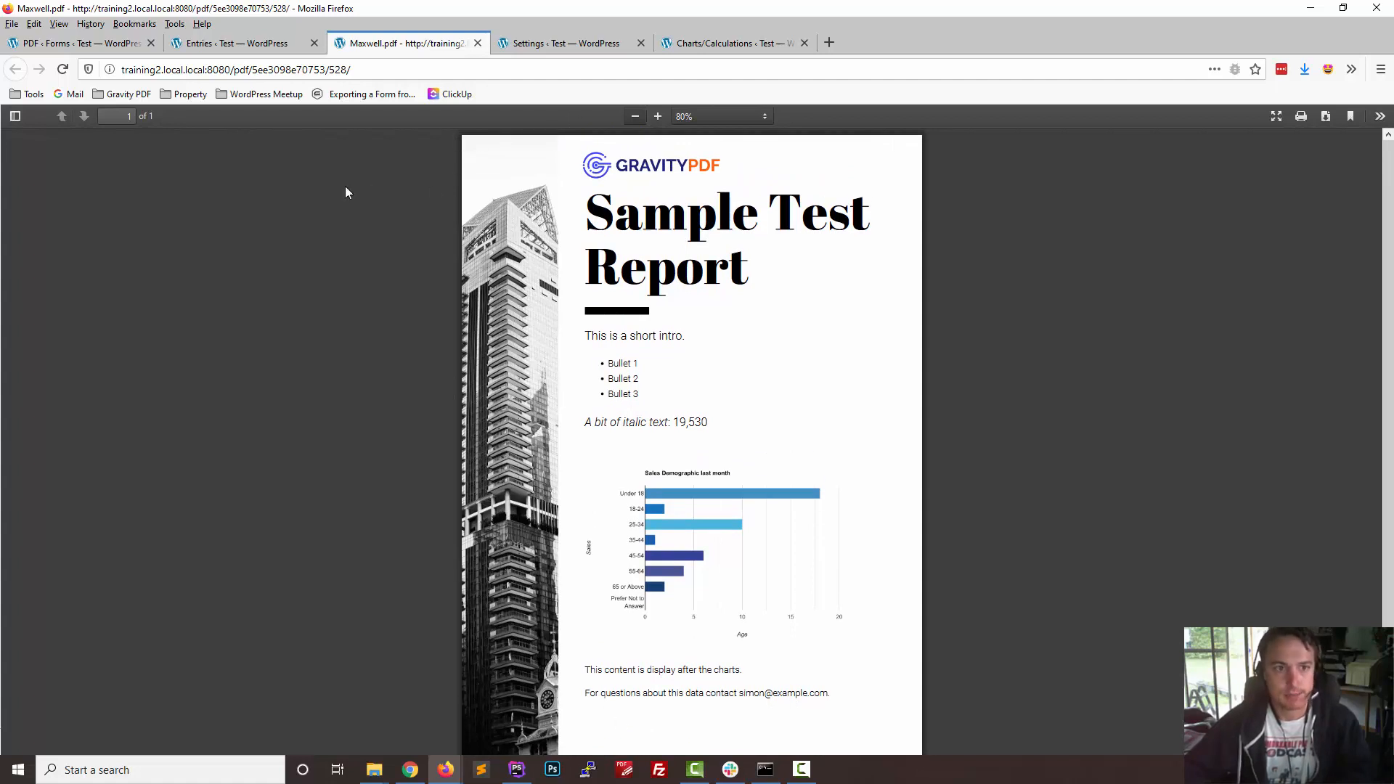
Step: Return to the PDF's template settings and review the Sidebar Image option and the surrounding Kiama fields
click(76, 47)
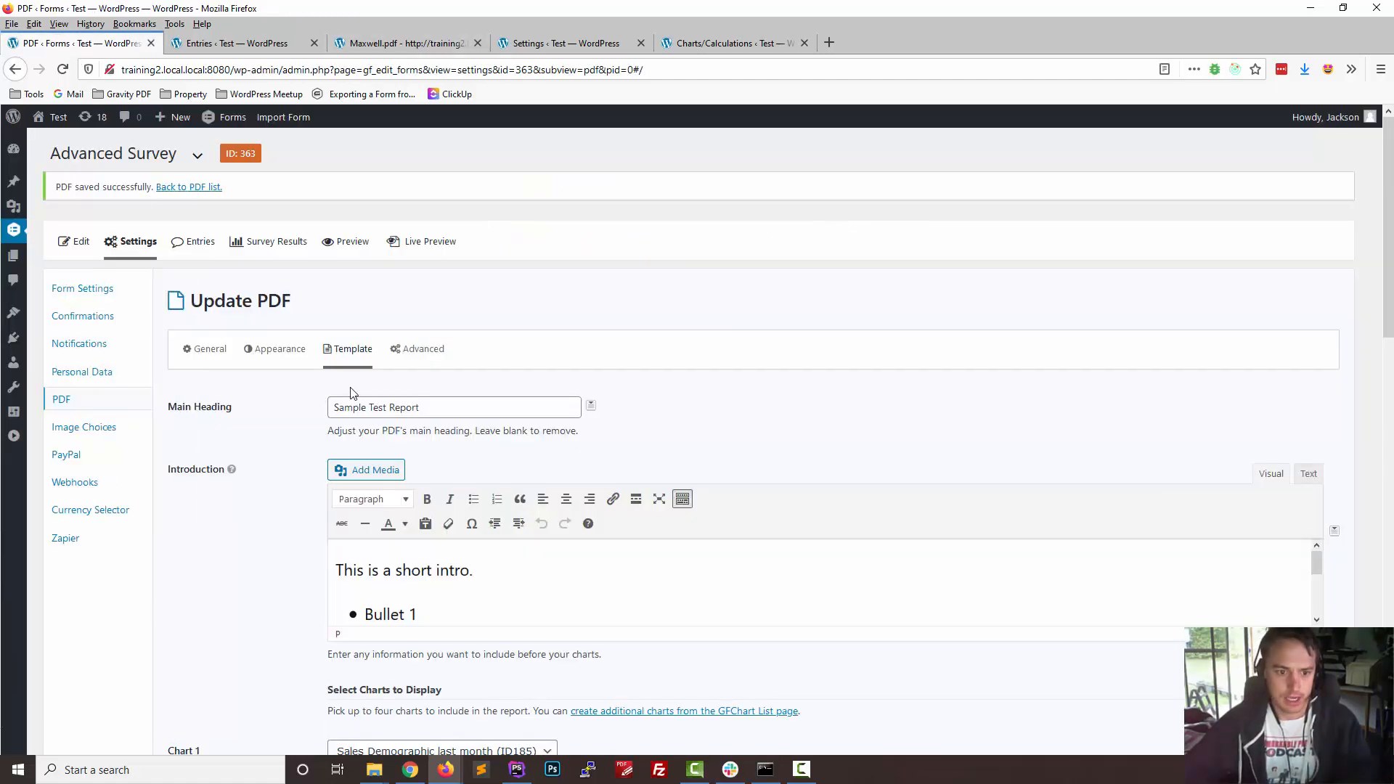
scroll(352, 240, down, 7)
scroll(345, 270, down, 4)
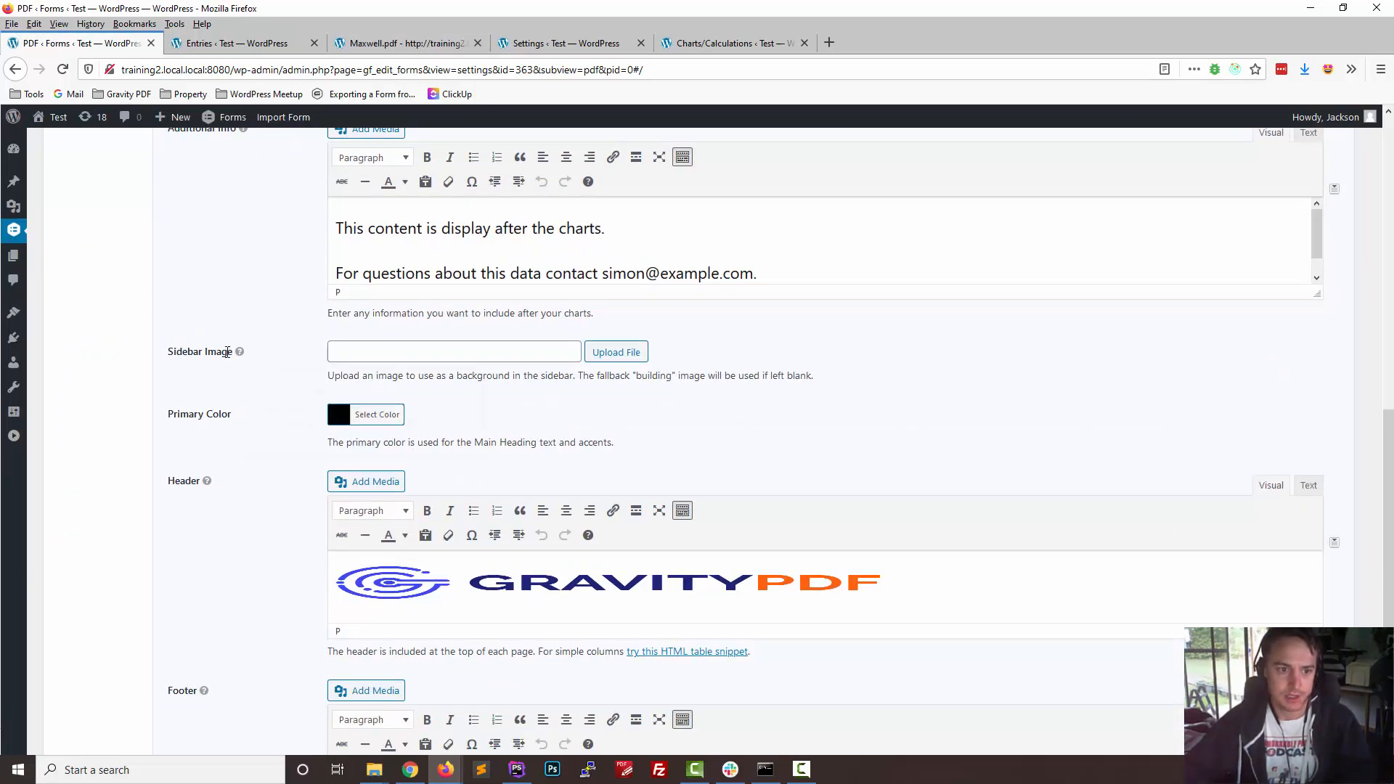
mouse_move(240, 353)
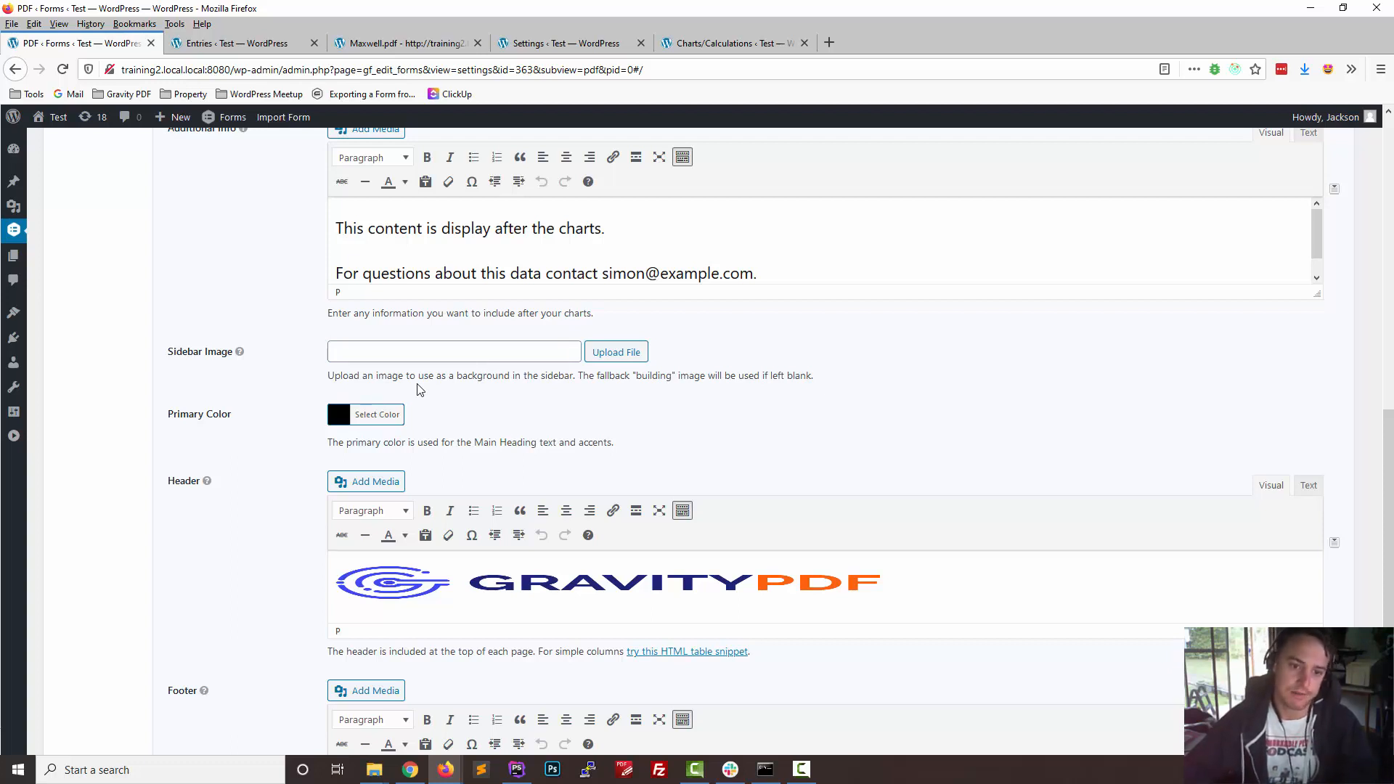
scroll(419, 390, up, 5)
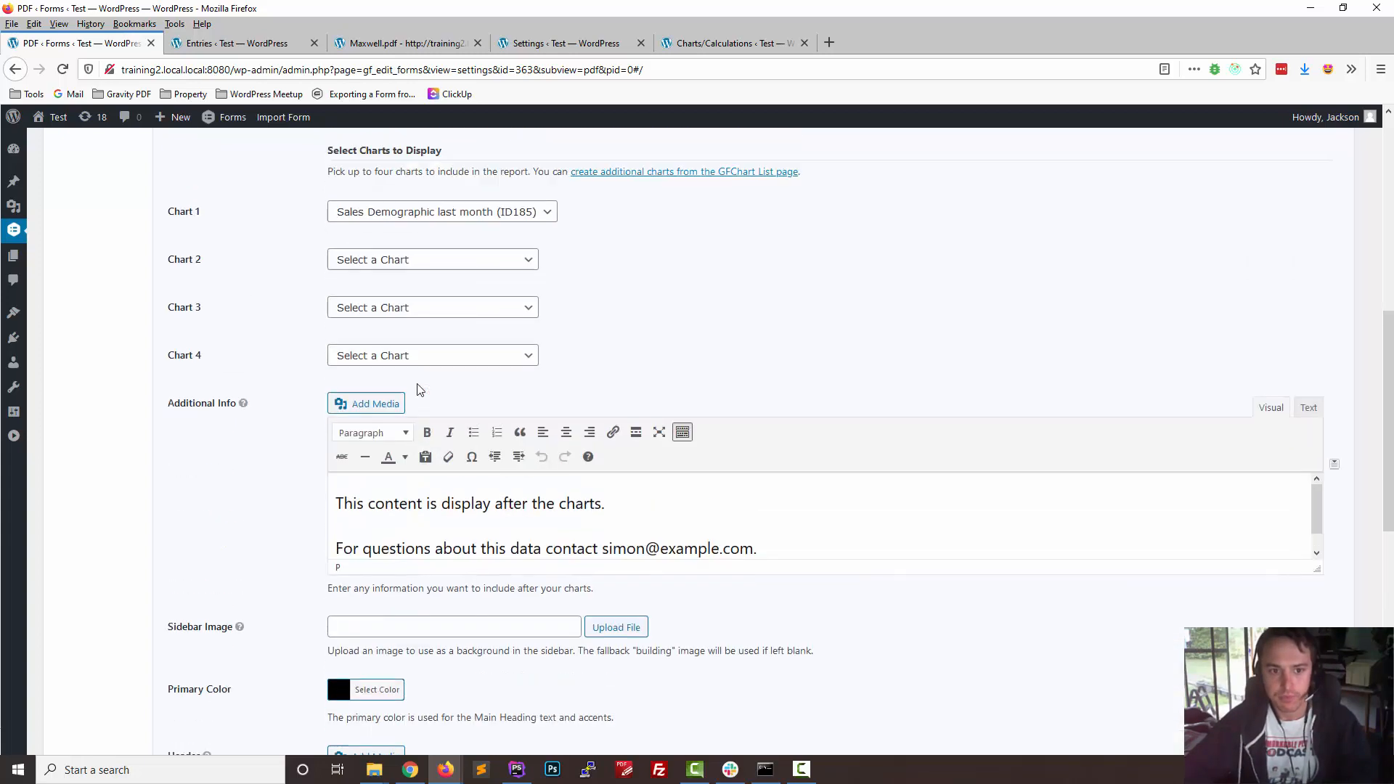
scroll(417, 390, up, 4)
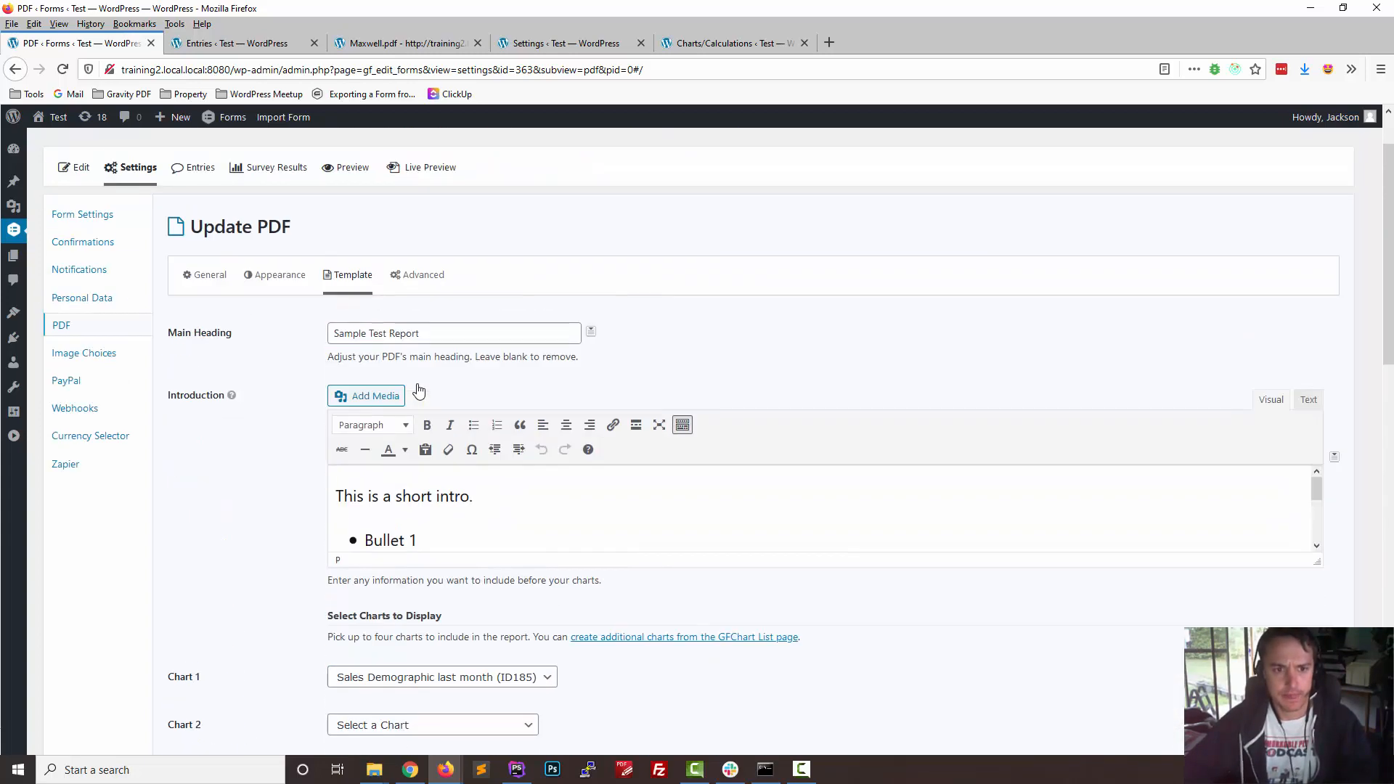
Step: Change the Maxwell PDF's template to Alice (Stylised Alt) in its general settings
click(199, 206)
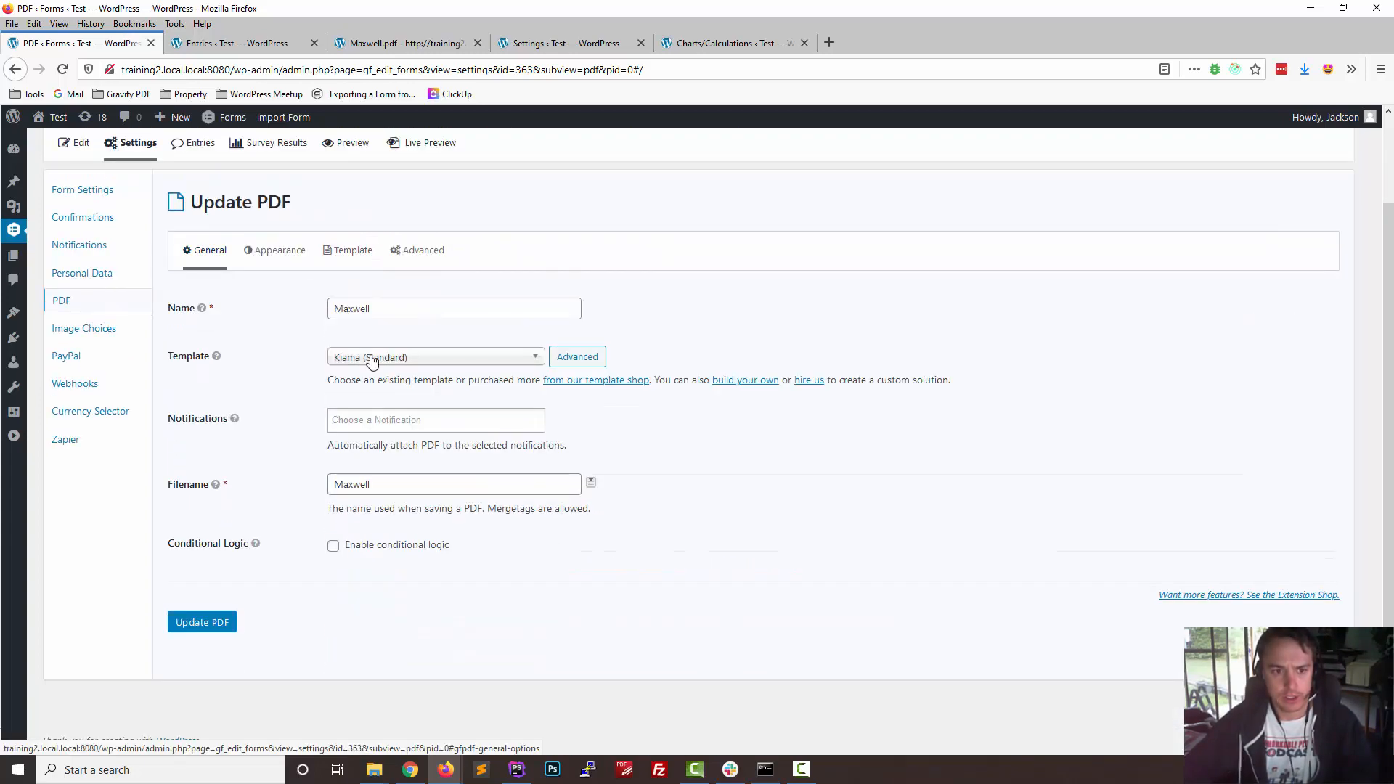
click(373, 357)
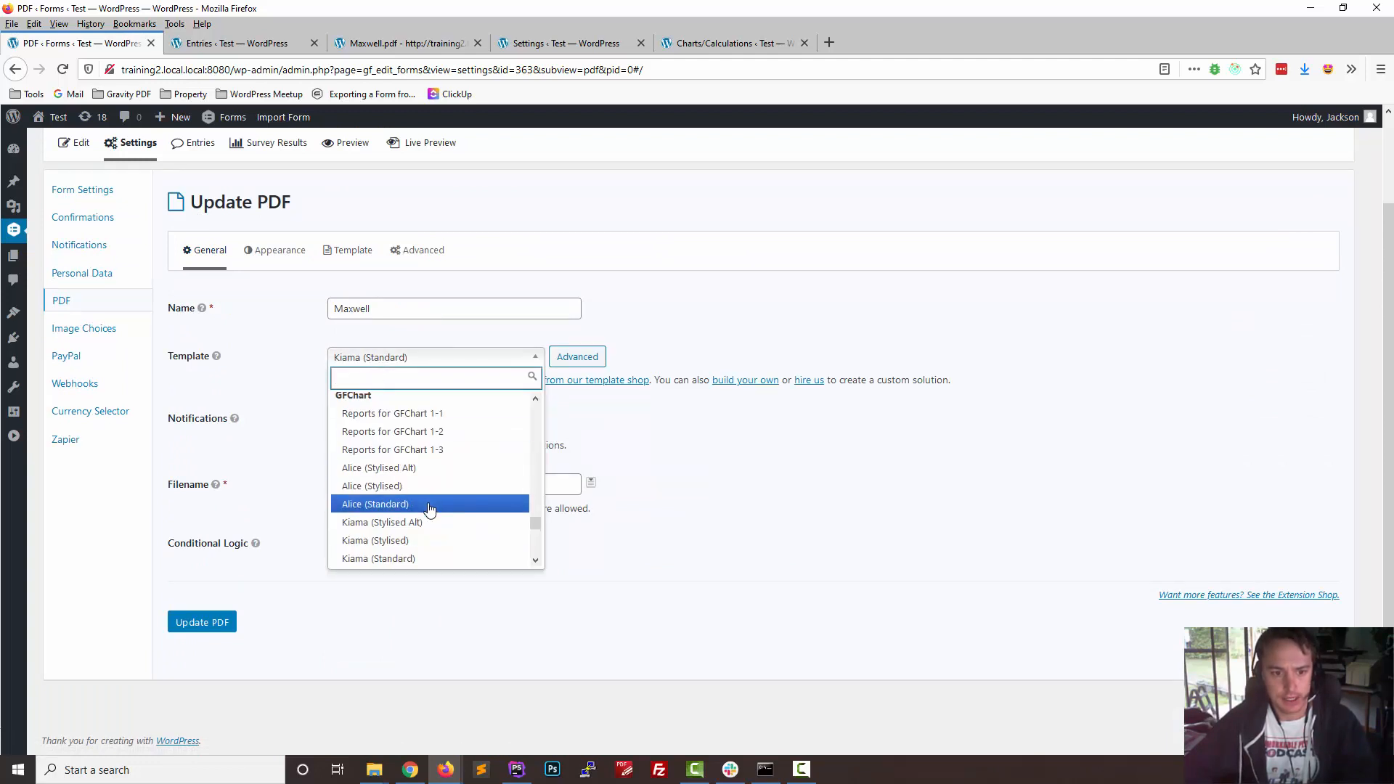
click(430, 470)
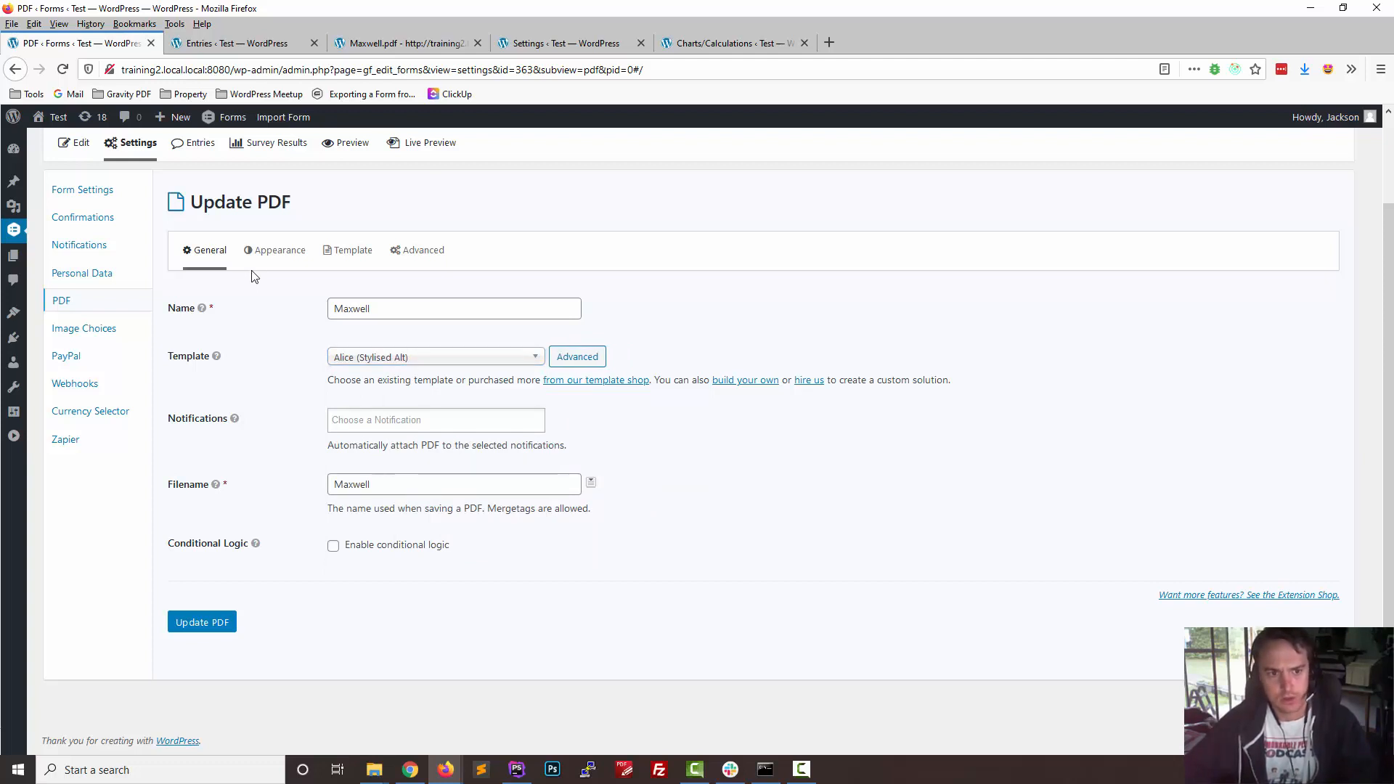
Step: Set the PDF's font to Lato (Li/LiI/Reg/RegI) from the Reports for GFChart group in the appearance settings
click(335, 254)
click(276, 250)
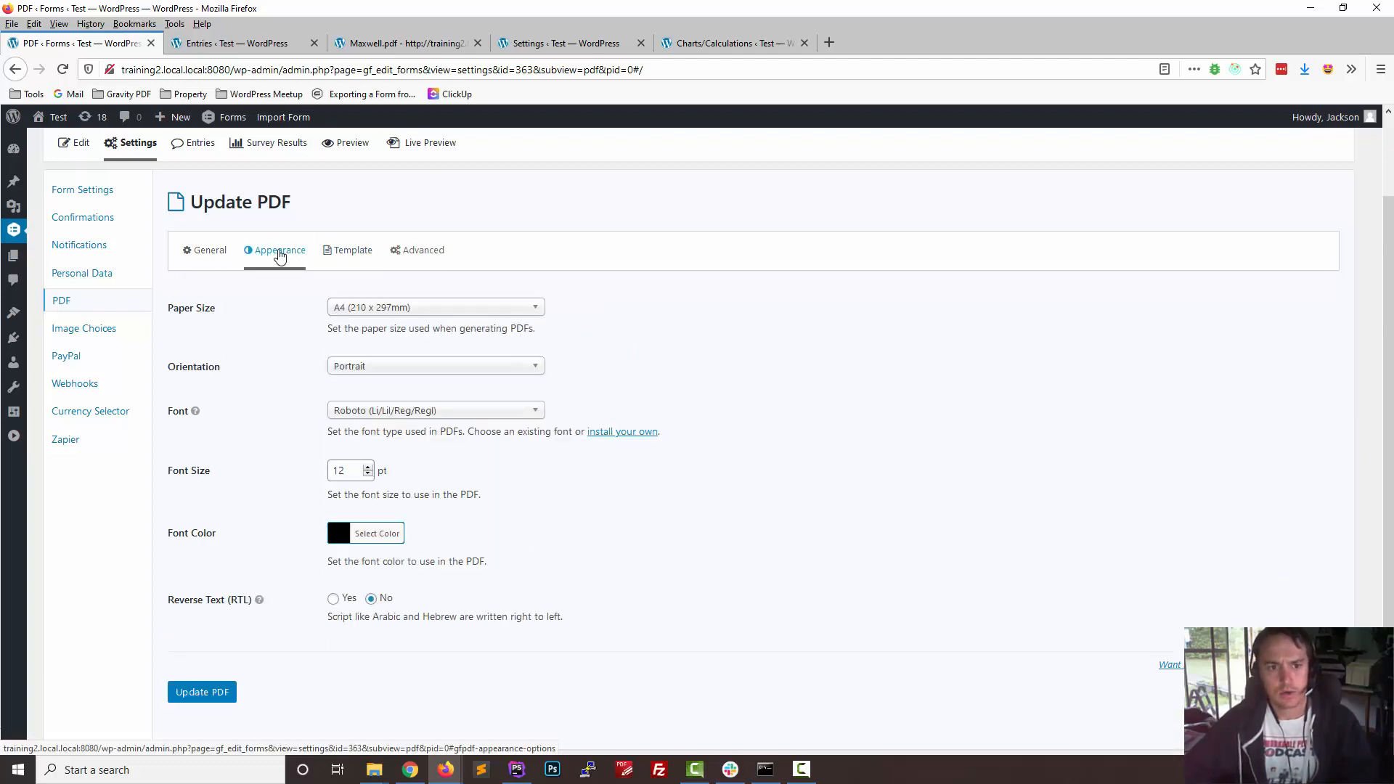
click(364, 410)
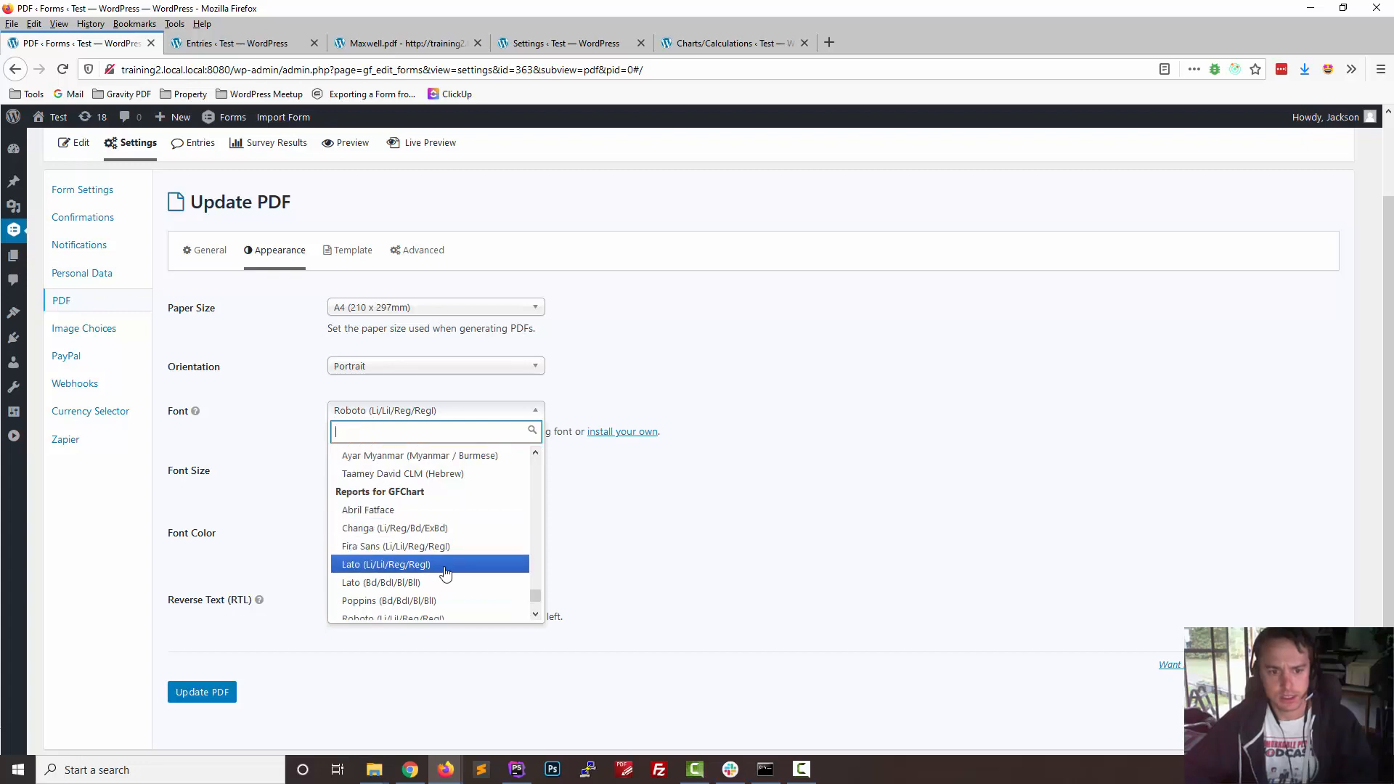
scroll(445, 571, down, 2)
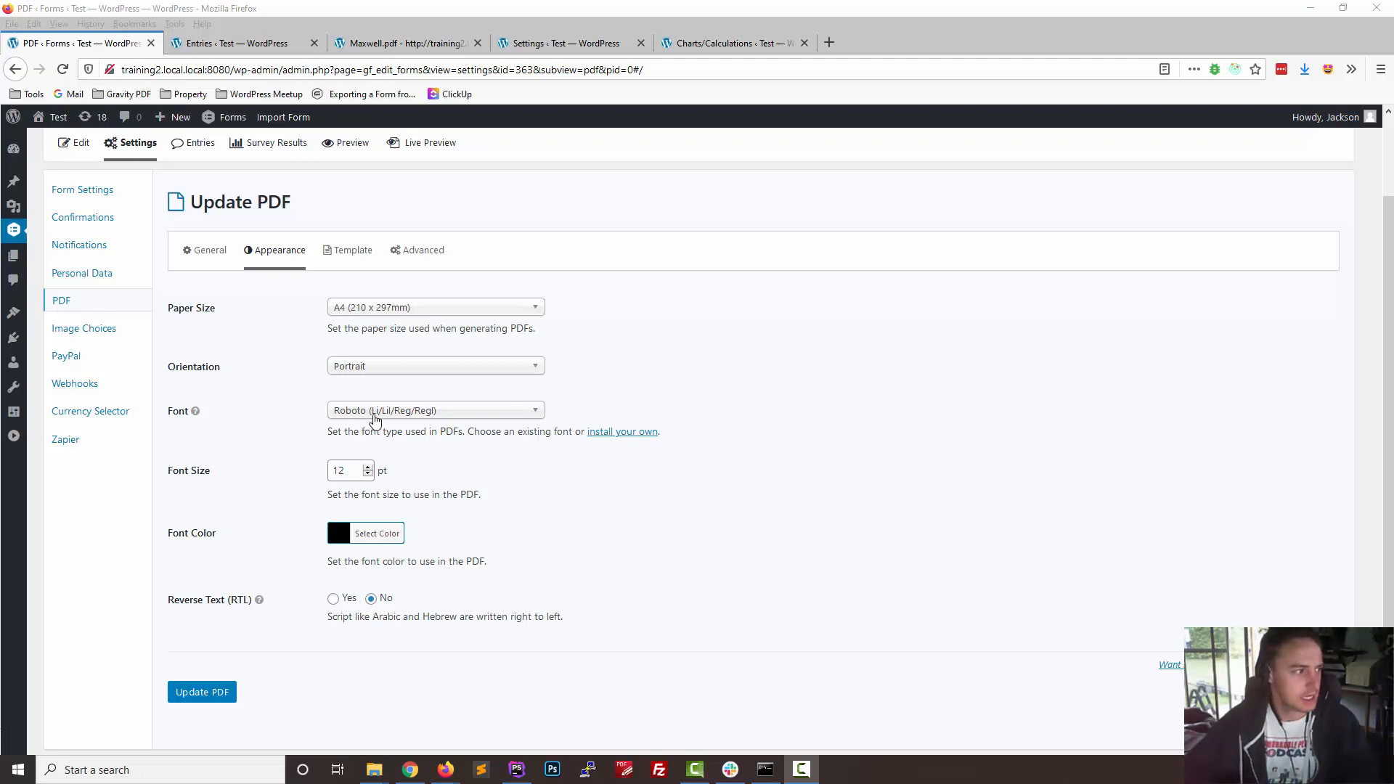
click(374, 411)
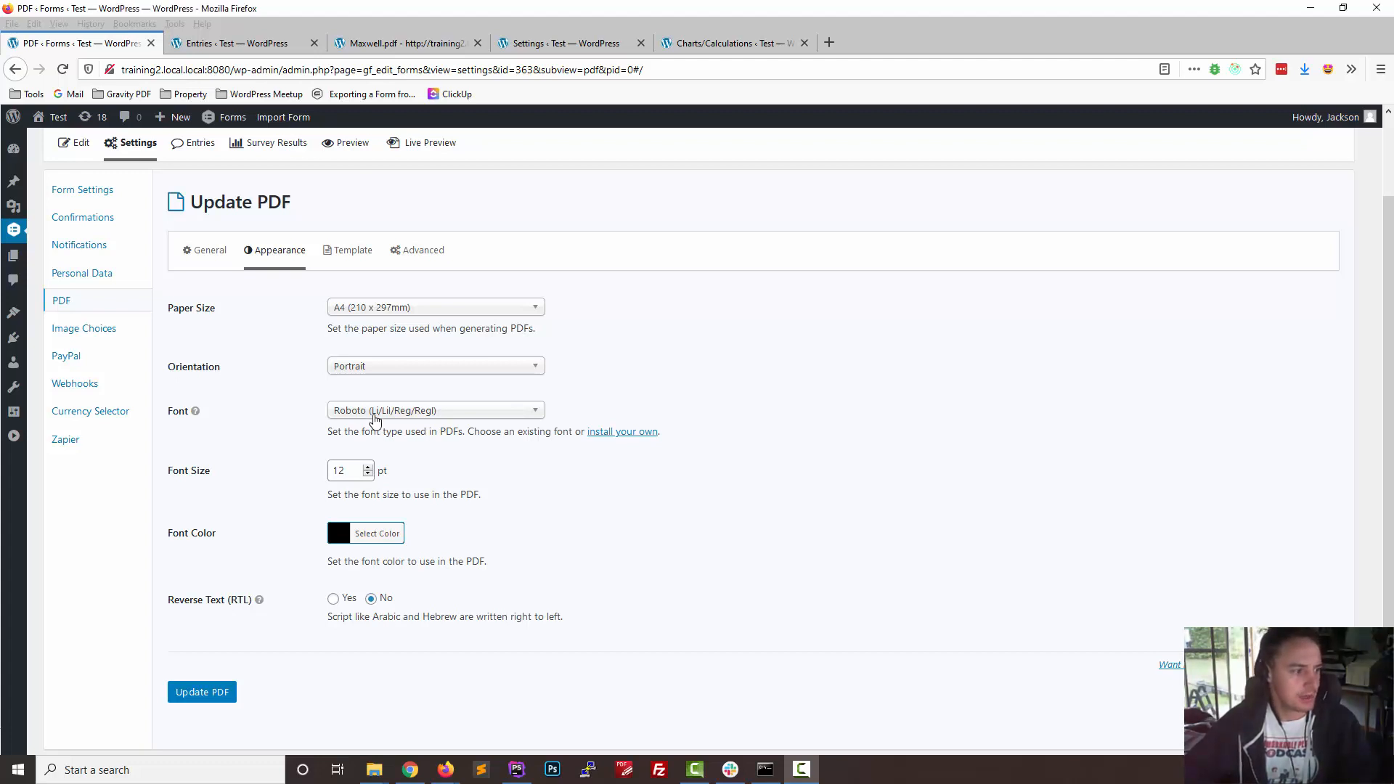
text(lato)
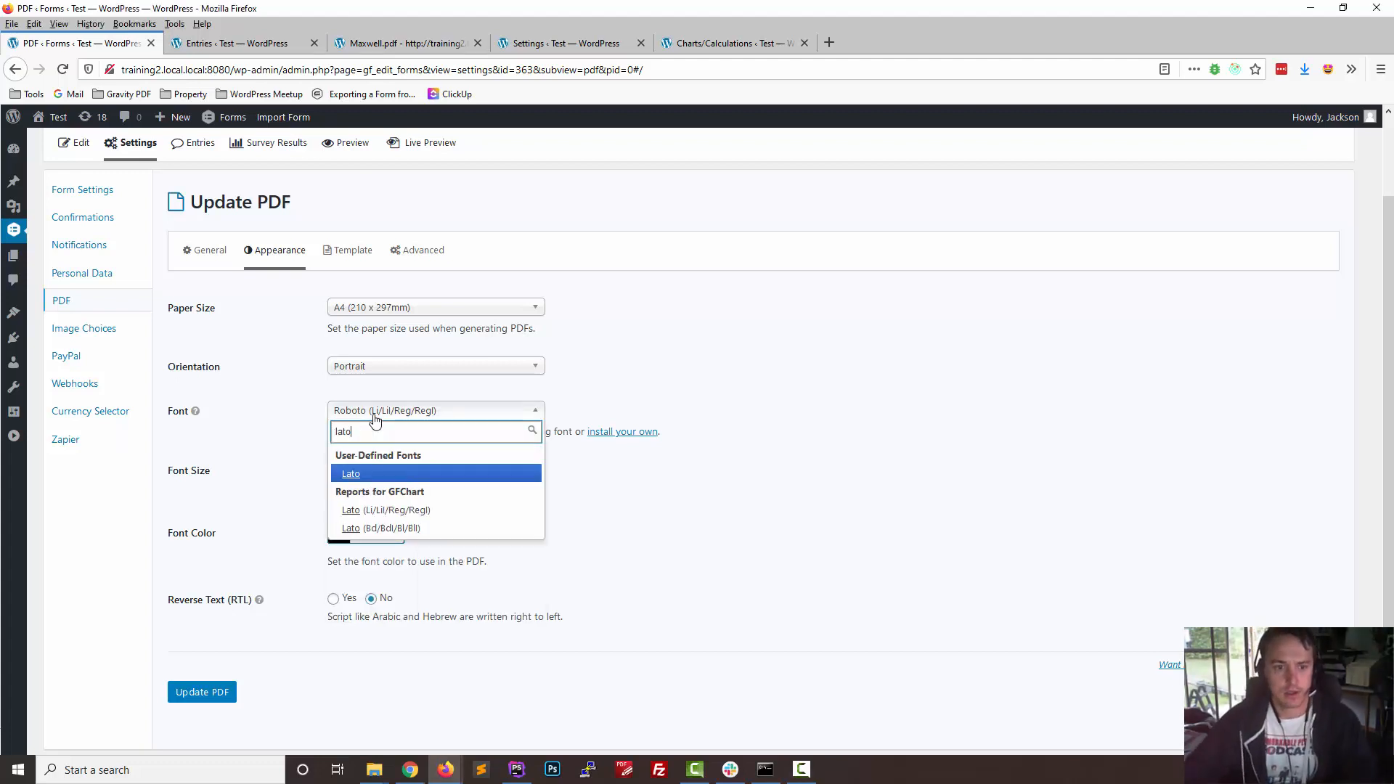
click(359, 513)
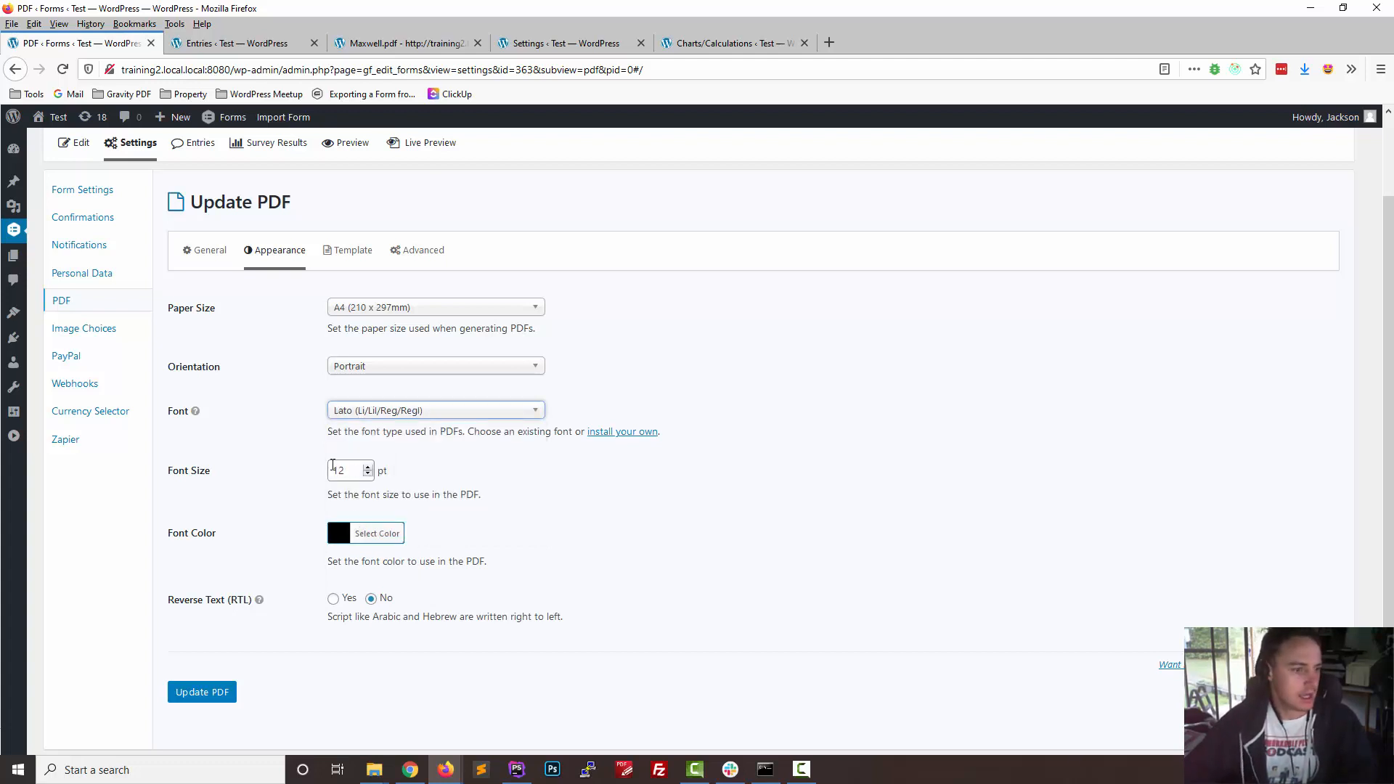
Step: Set the PDF's font size to 14 pt and its font color to white
double_click(338, 471)
text(14)
click(378, 536)
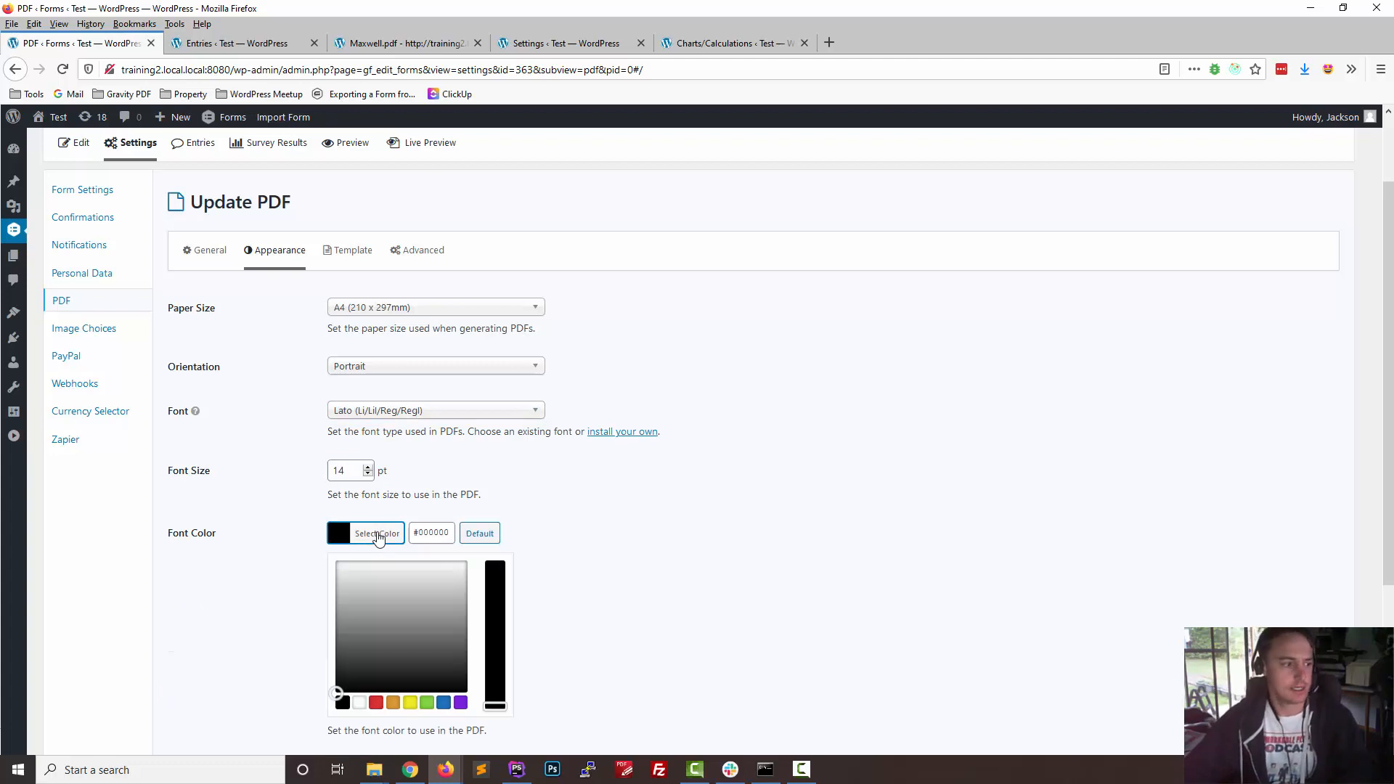
click(360, 702)
click(799, 549)
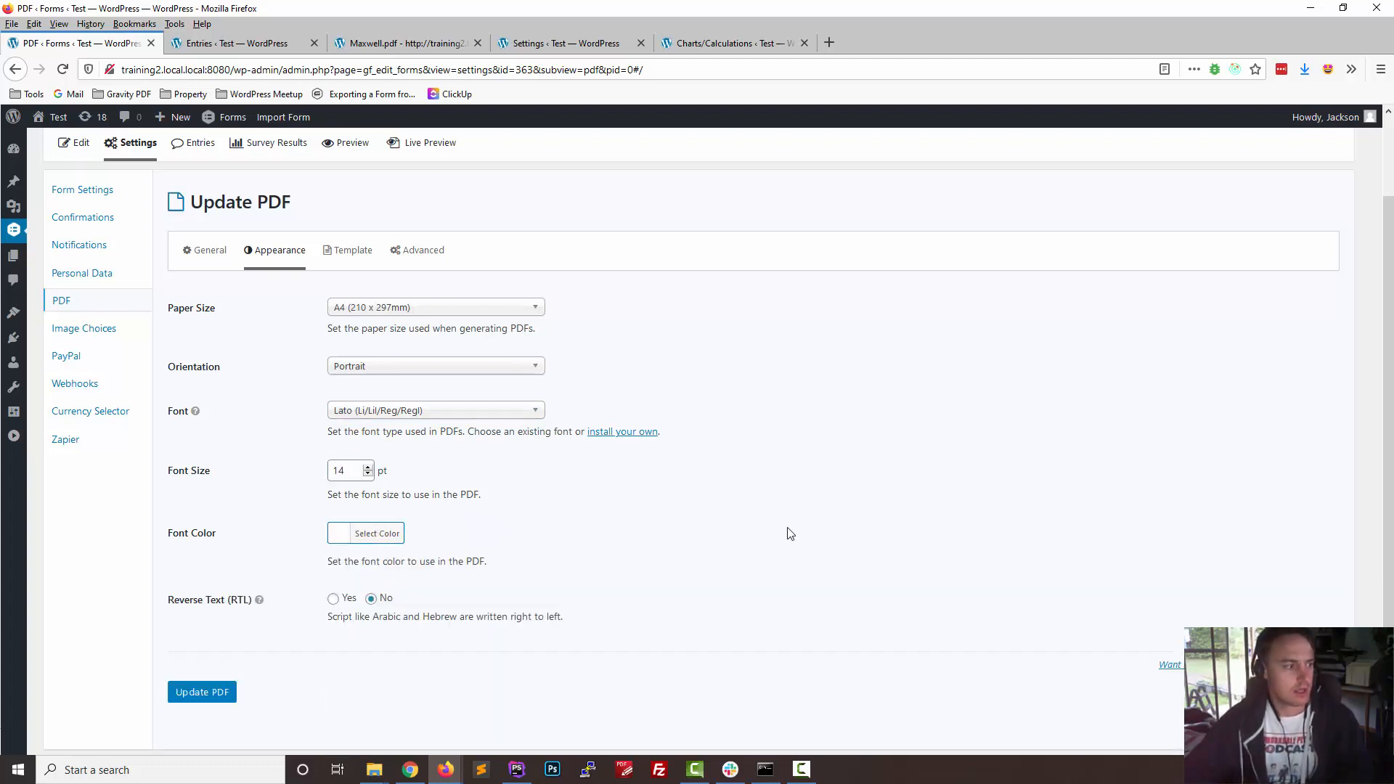
Step: Replace the main heading in the PDF's template settings with "Report"
click(361, 268)
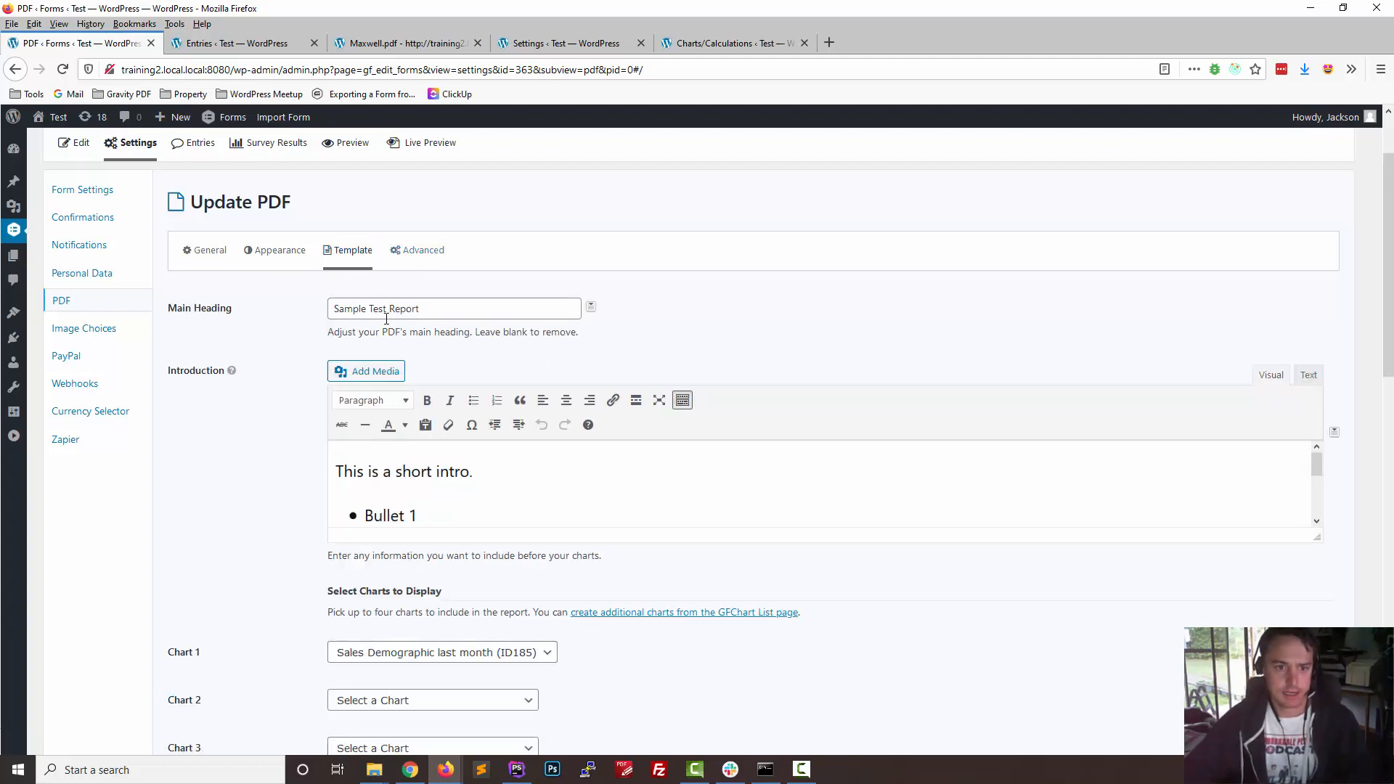
drag(426, 309, 371, 306)
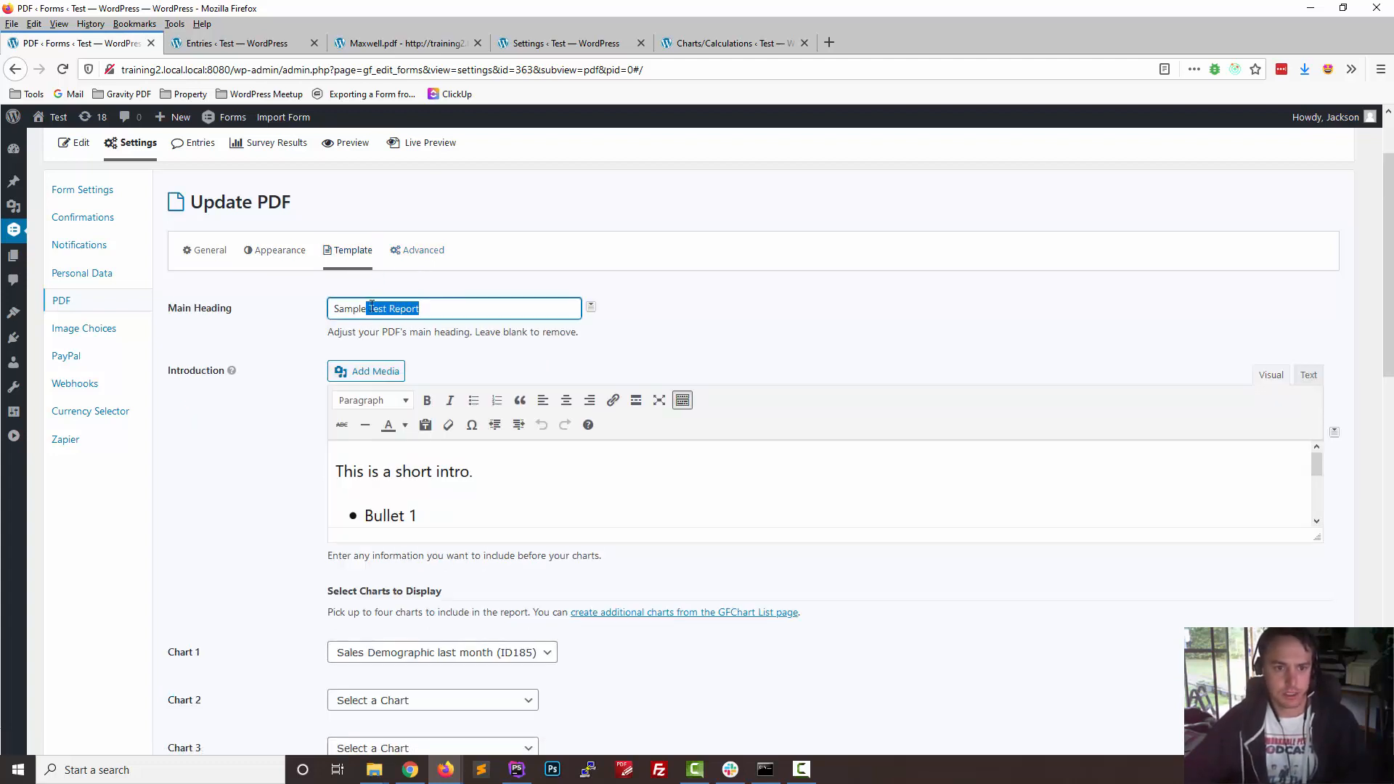
key(ctrl+a)
text(Repor)
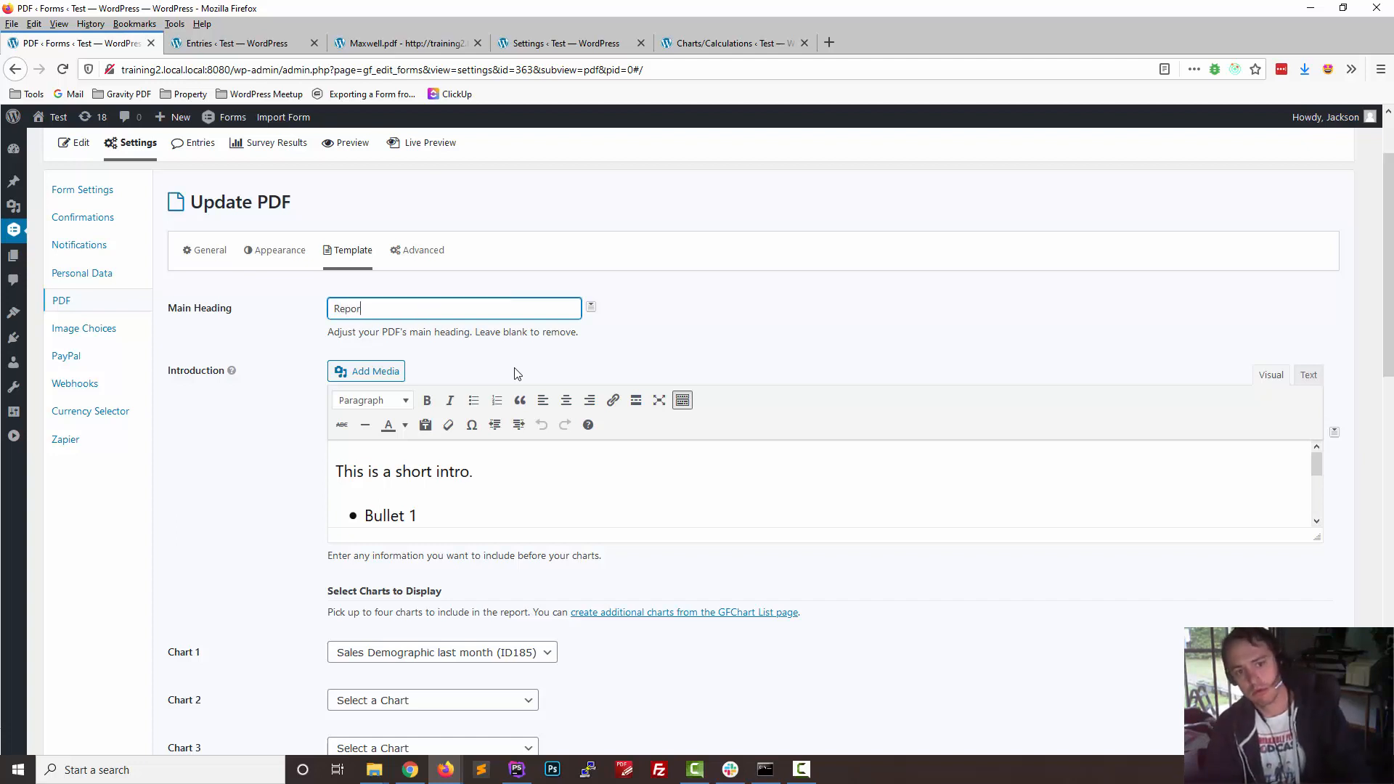
text(t)
click(693, 353)
Step: Assign the What Drink Would You Like (ID189) chart as the report's Chart 2
scroll(693, 354, down, 3)
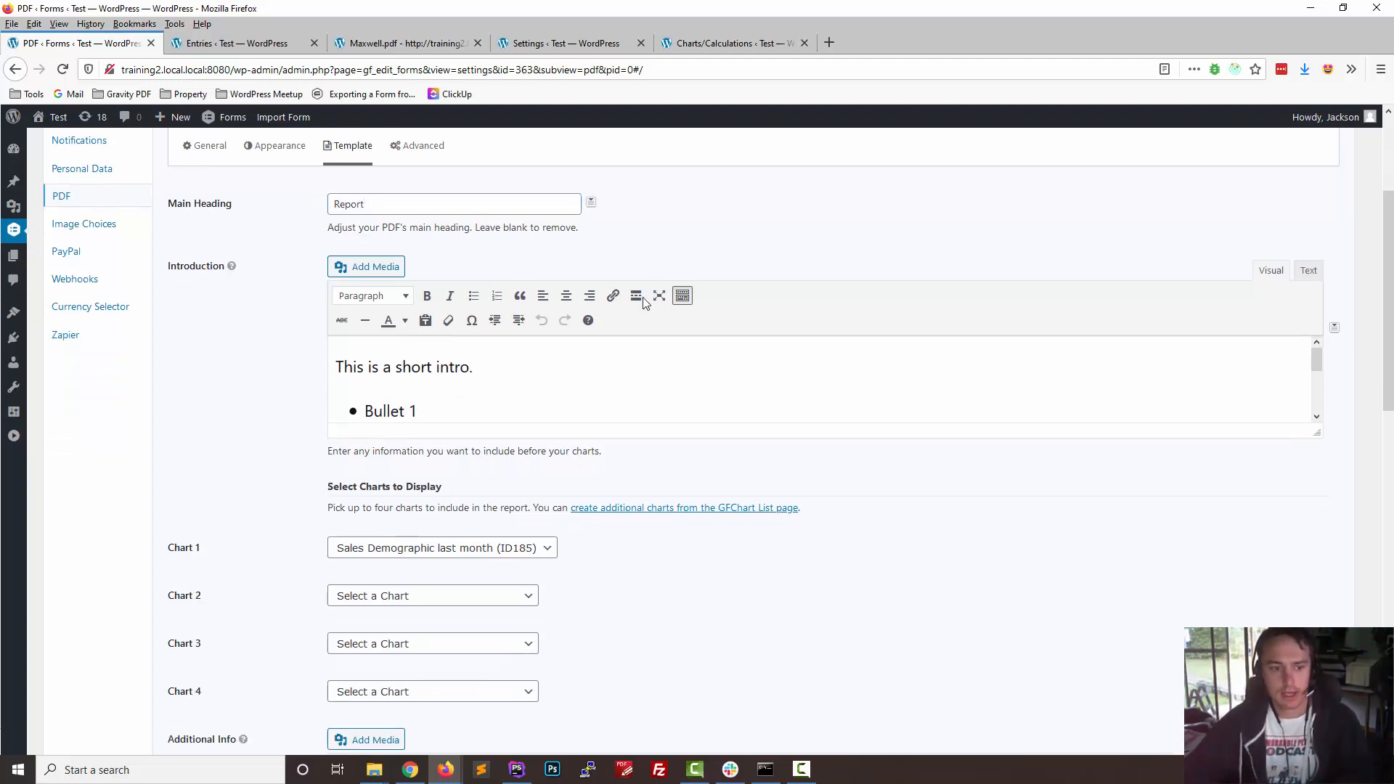
scroll(131, 470, down, 1)
click(357, 403)
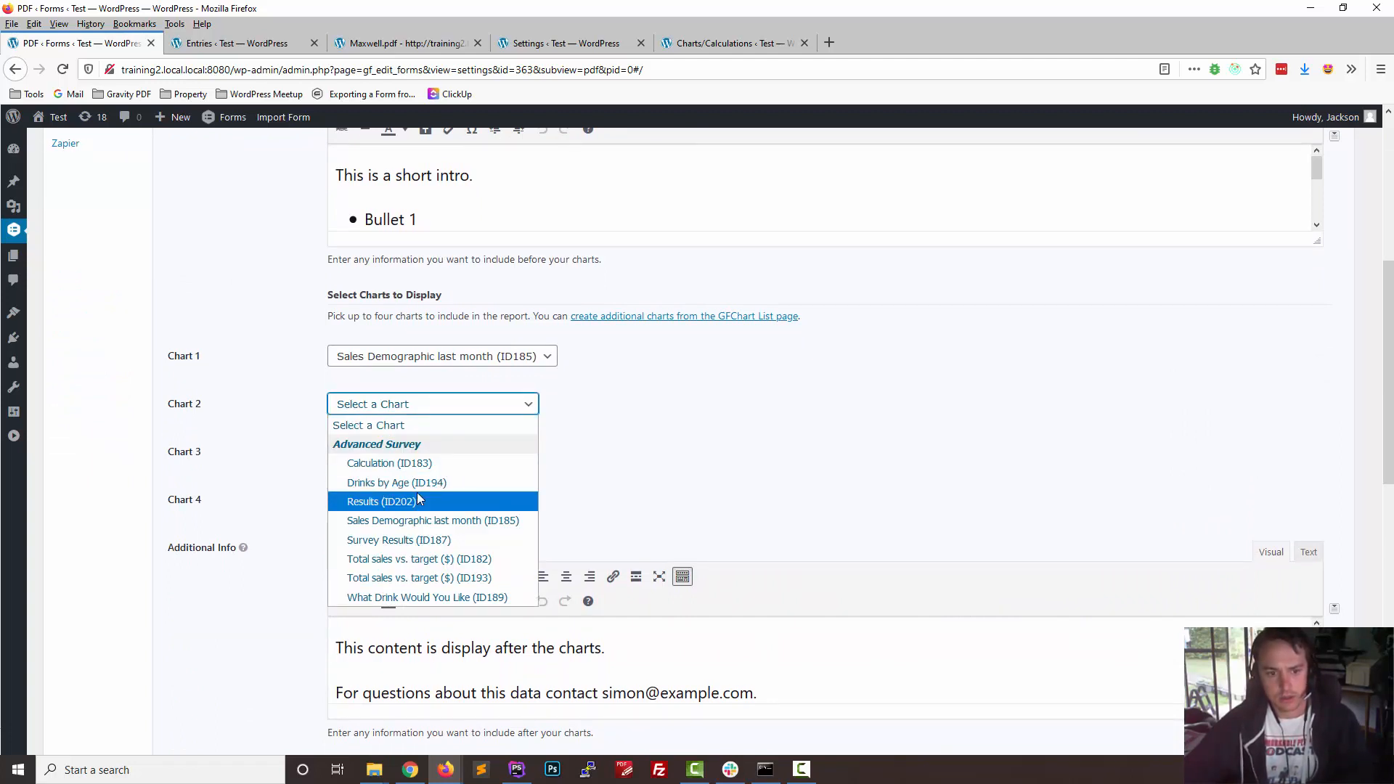
click(429, 540)
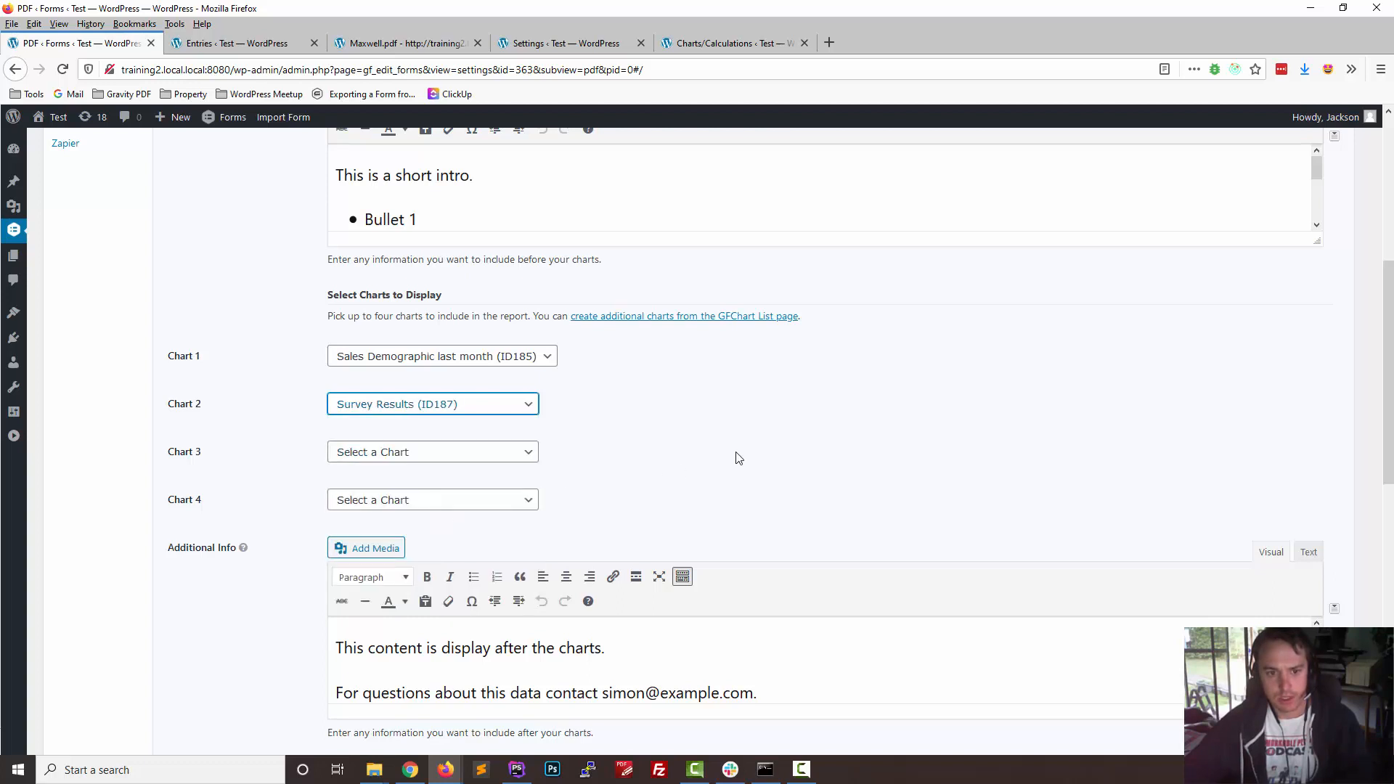
click(451, 404)
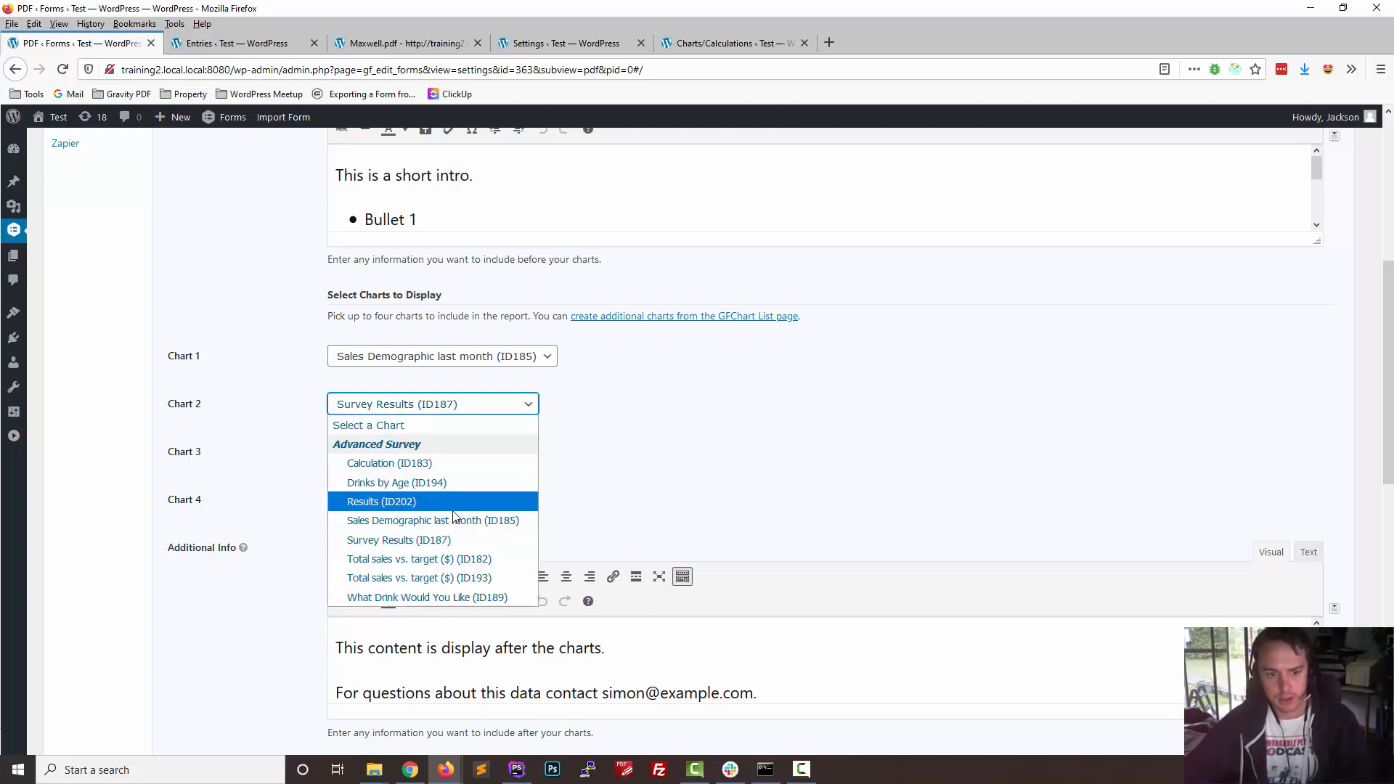
click(456, 597)
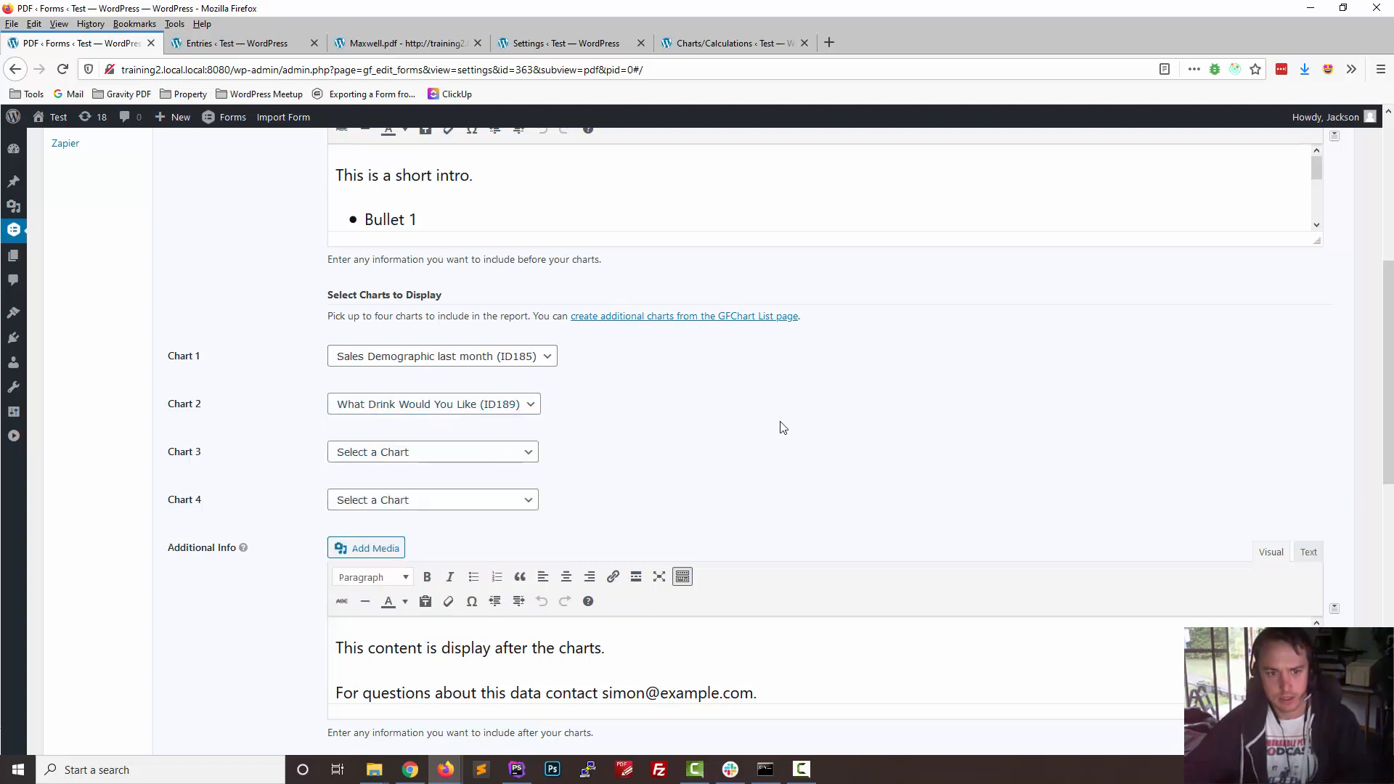
Step: Review the Additional Info, both Background Gradient Color options and the Header field of the Alice template
scroll(294, 453, down, 2)
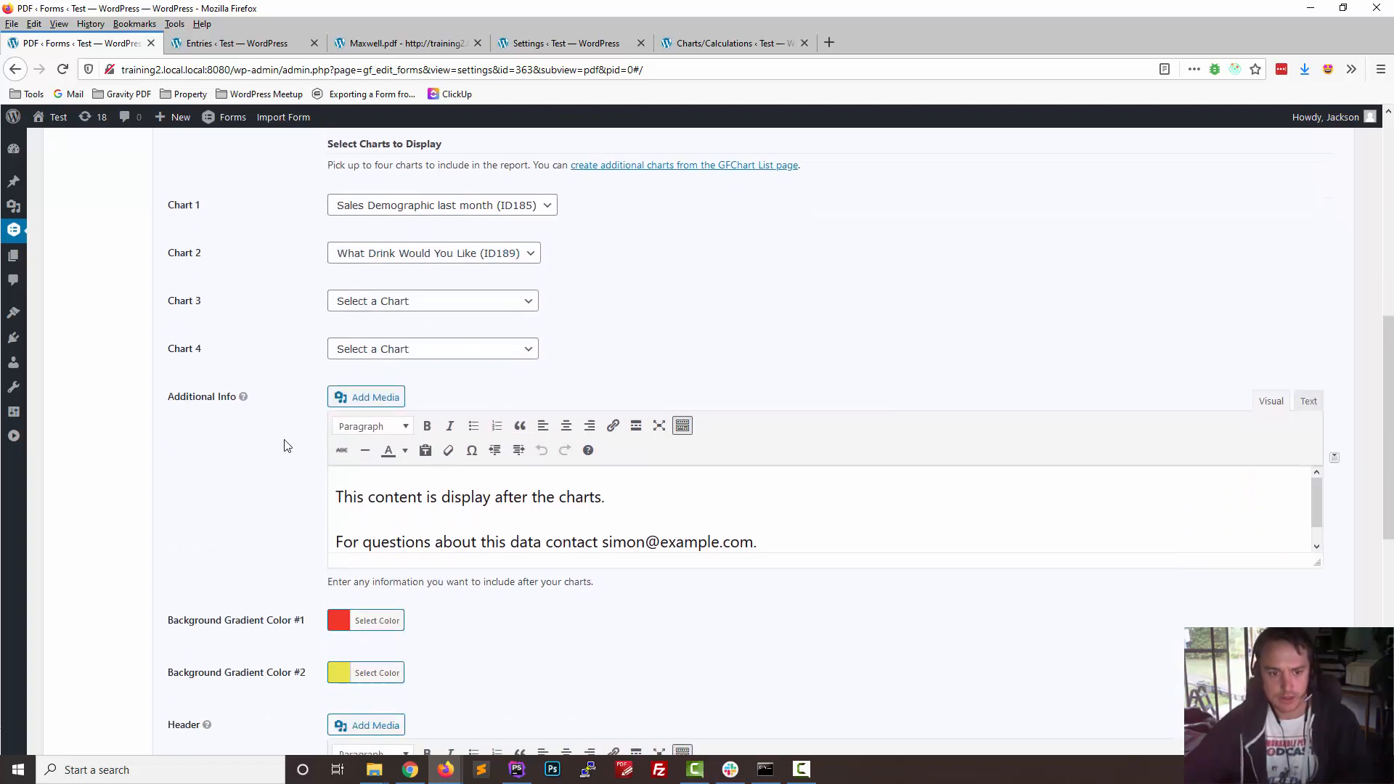
scroll(285, 445, down, 4)
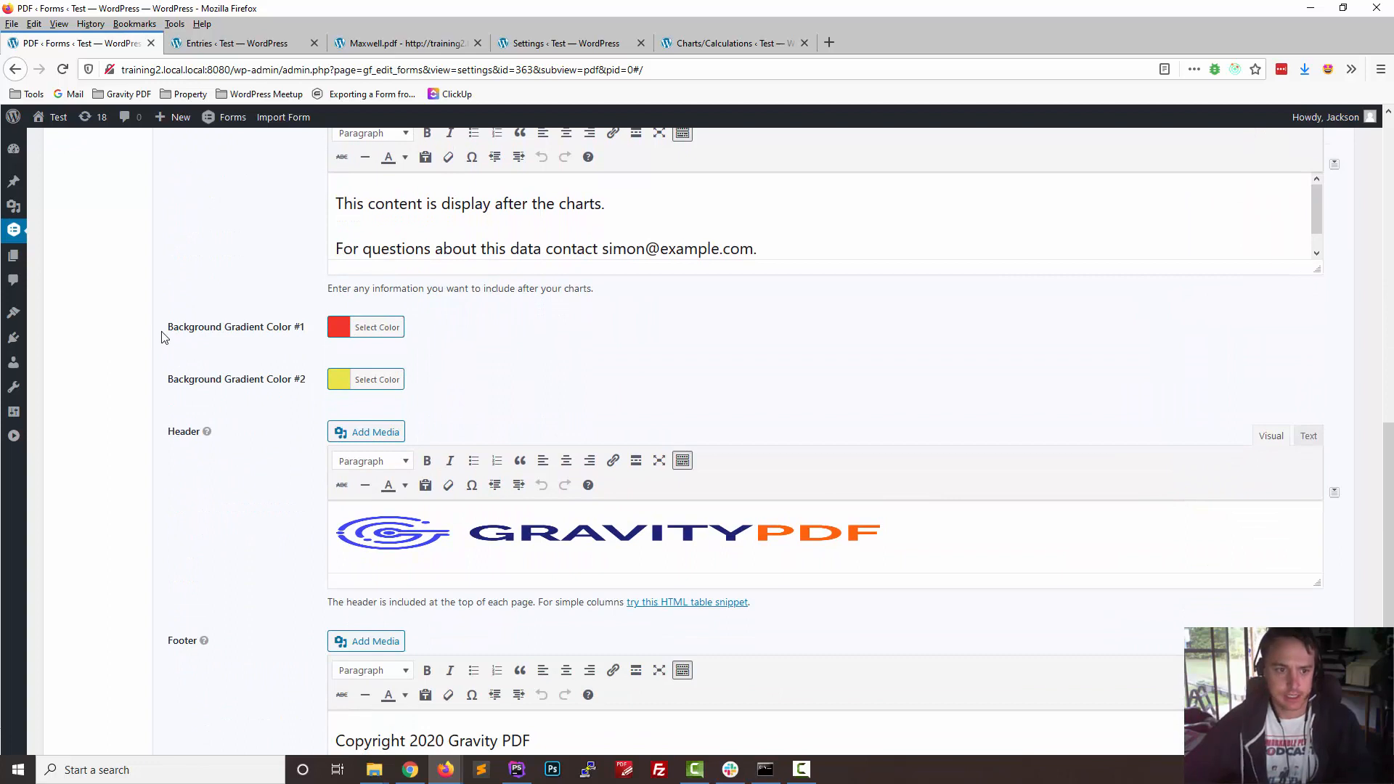
drag(162, 320, 316, 378)
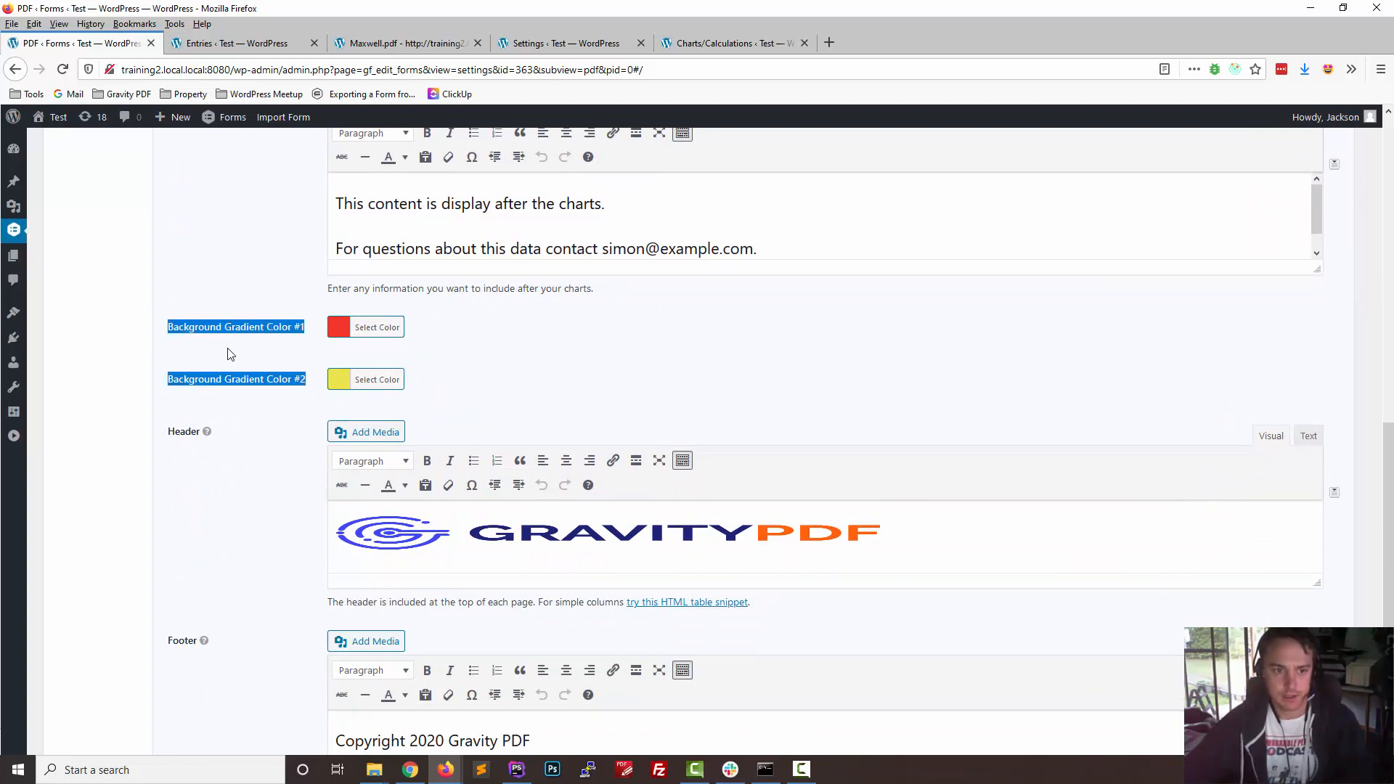
click(492, 363)
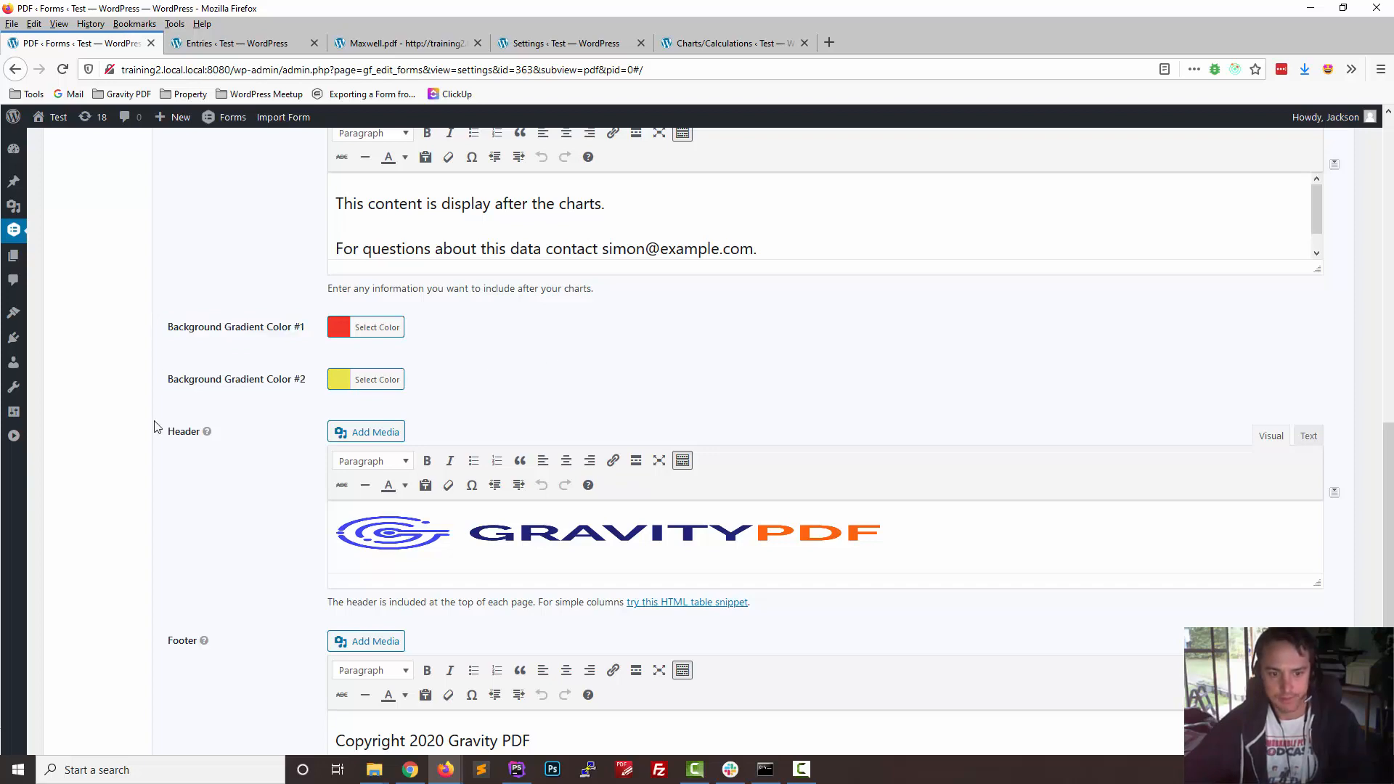
Step: Save the updated PDF settings and reload the generated Maxwell PDF
scroll(160, 435, down, 4)
click(211, 626)
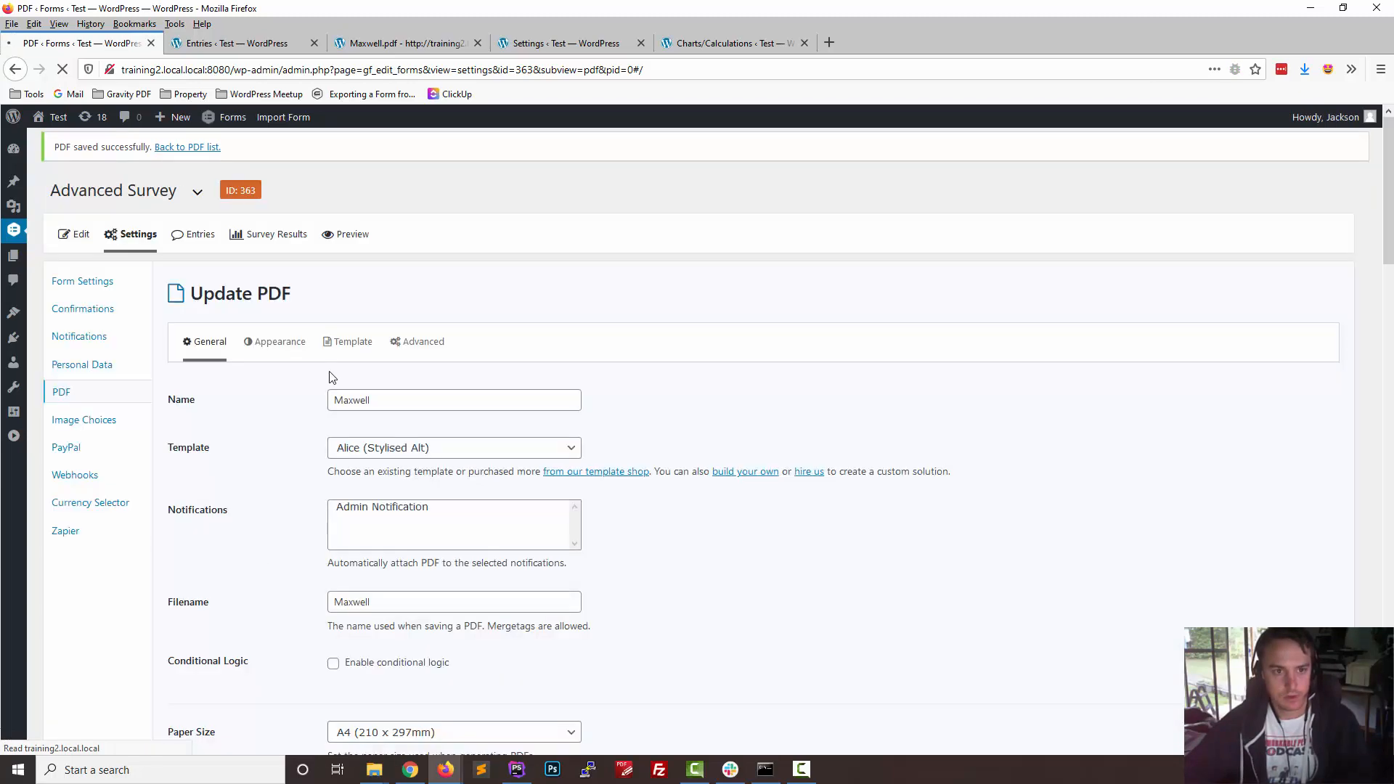
click(406, 43)
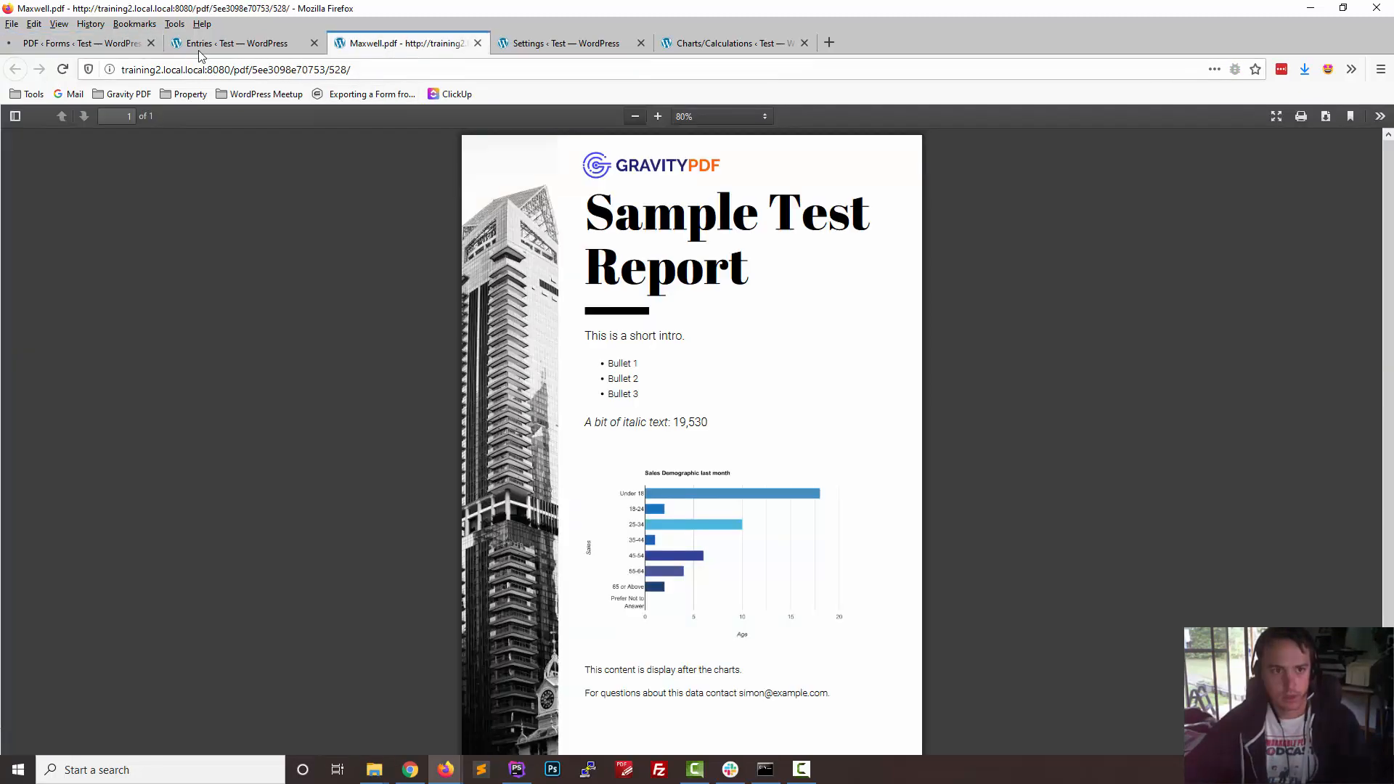
click(63, 70)
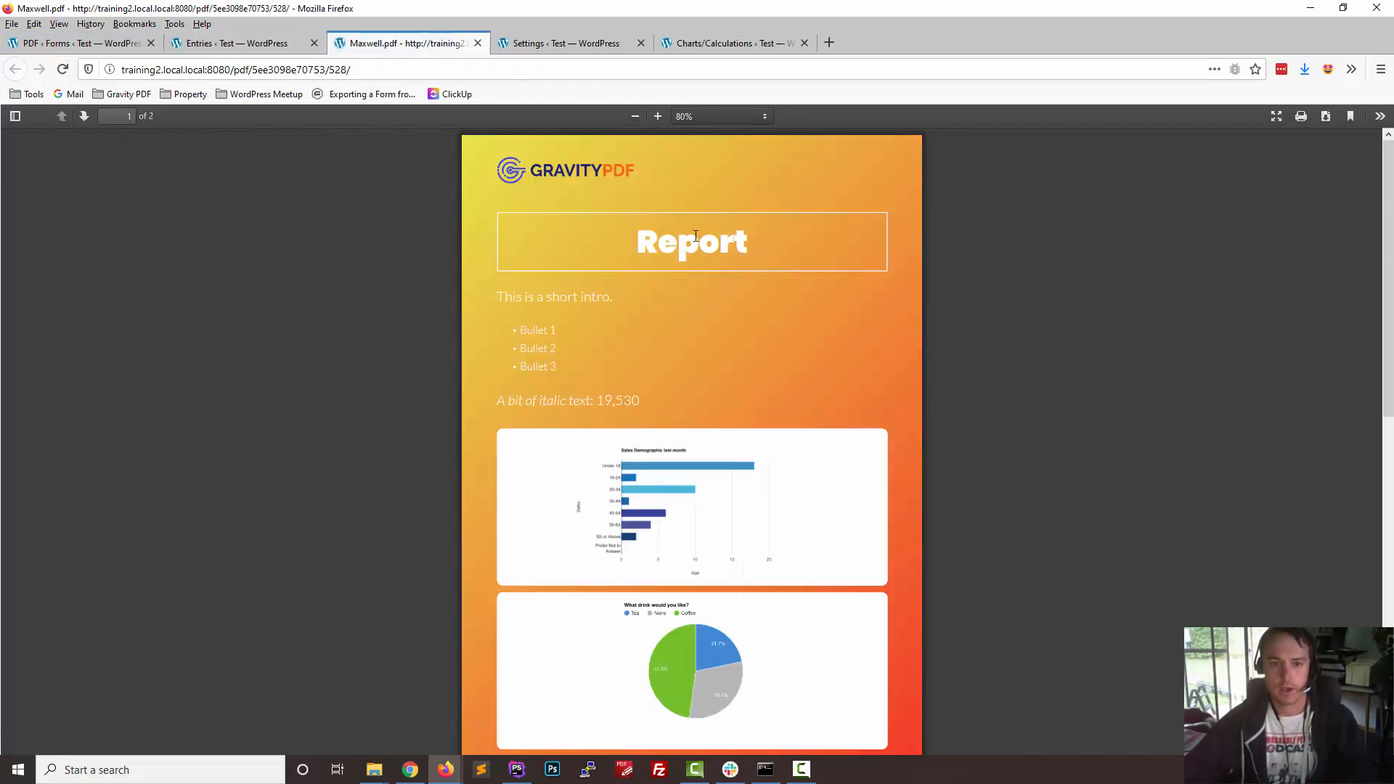
Step: Examine both pages of the Alice report, from the header logo, heading and charts to the closing content and footer
scroll(386, 263, down, 2)
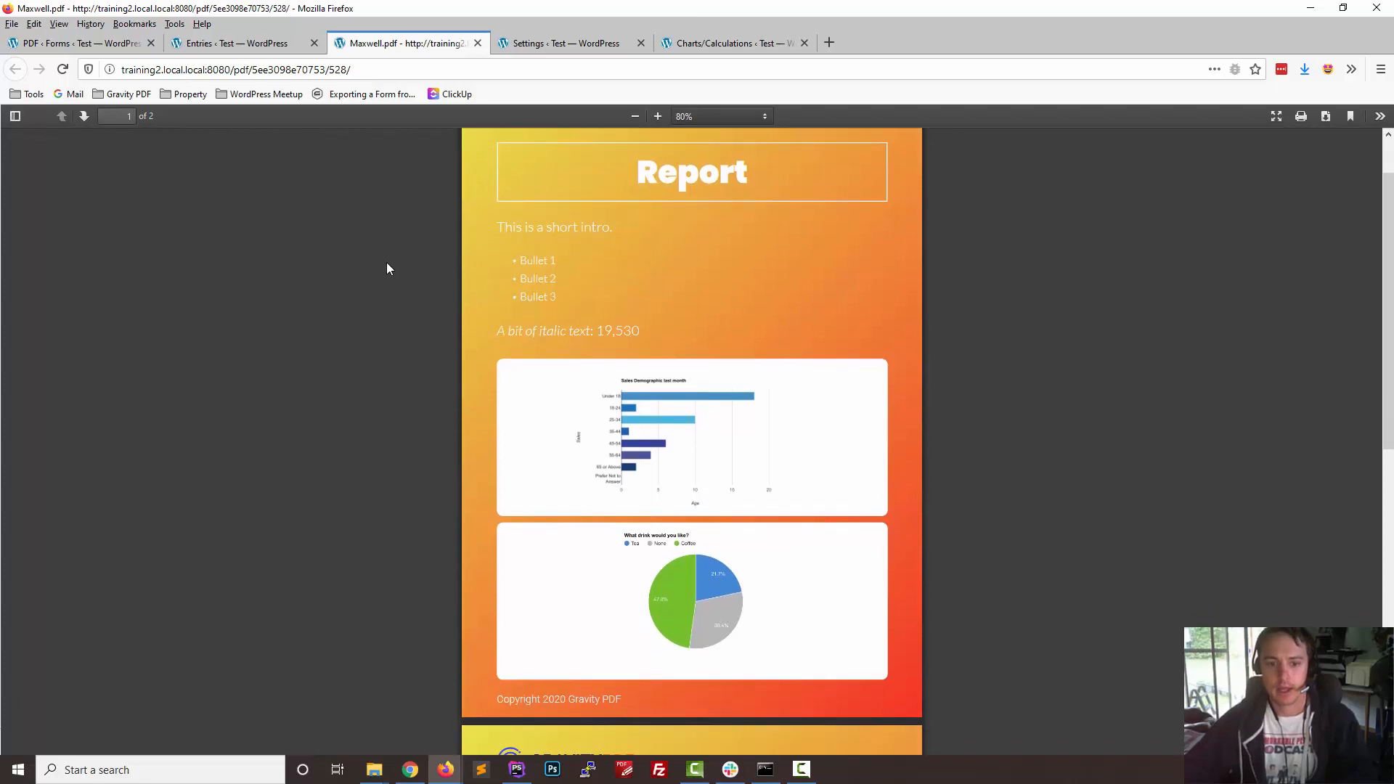
scroll(386, 269, up, 2)
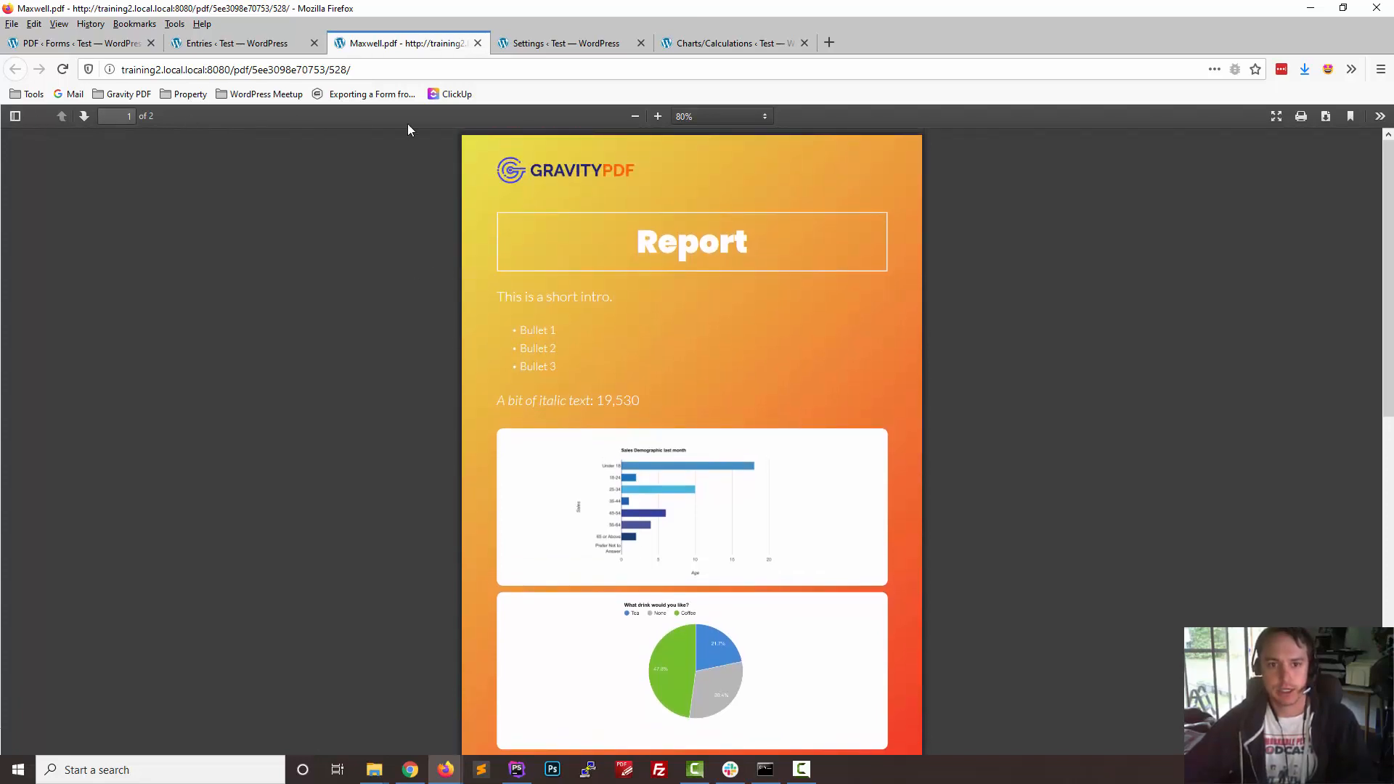
scroll(511, 257, down, 7)
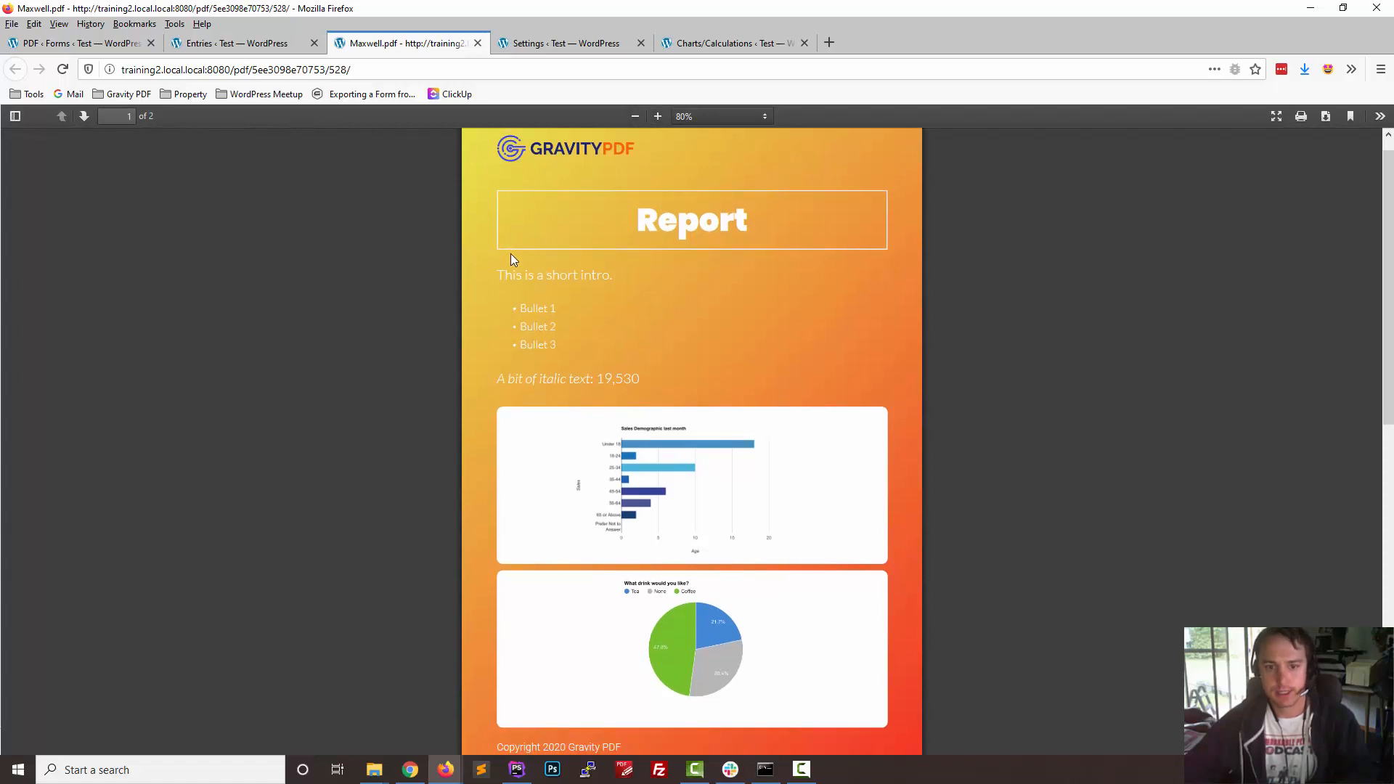
scroll(579, 465, down, 5)
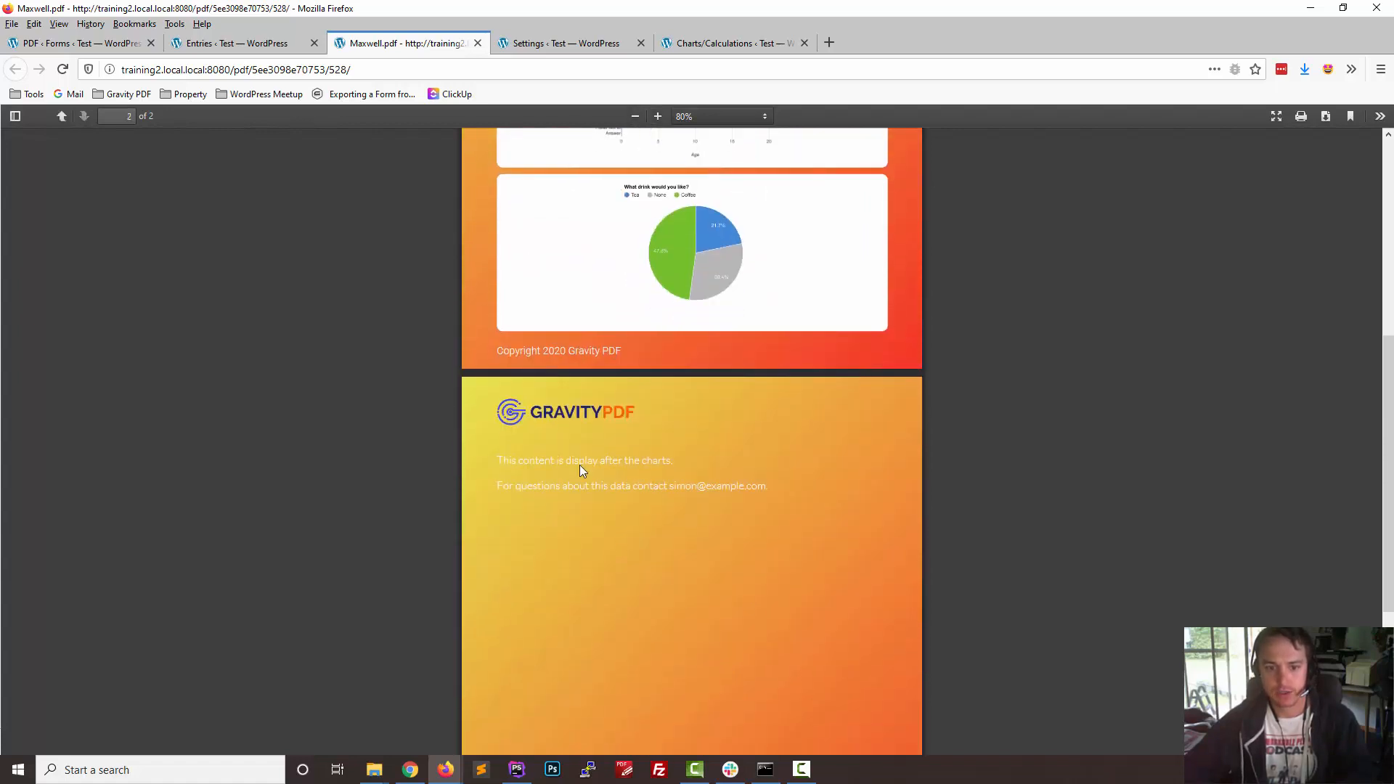
scroll(546, 209, up, 11)
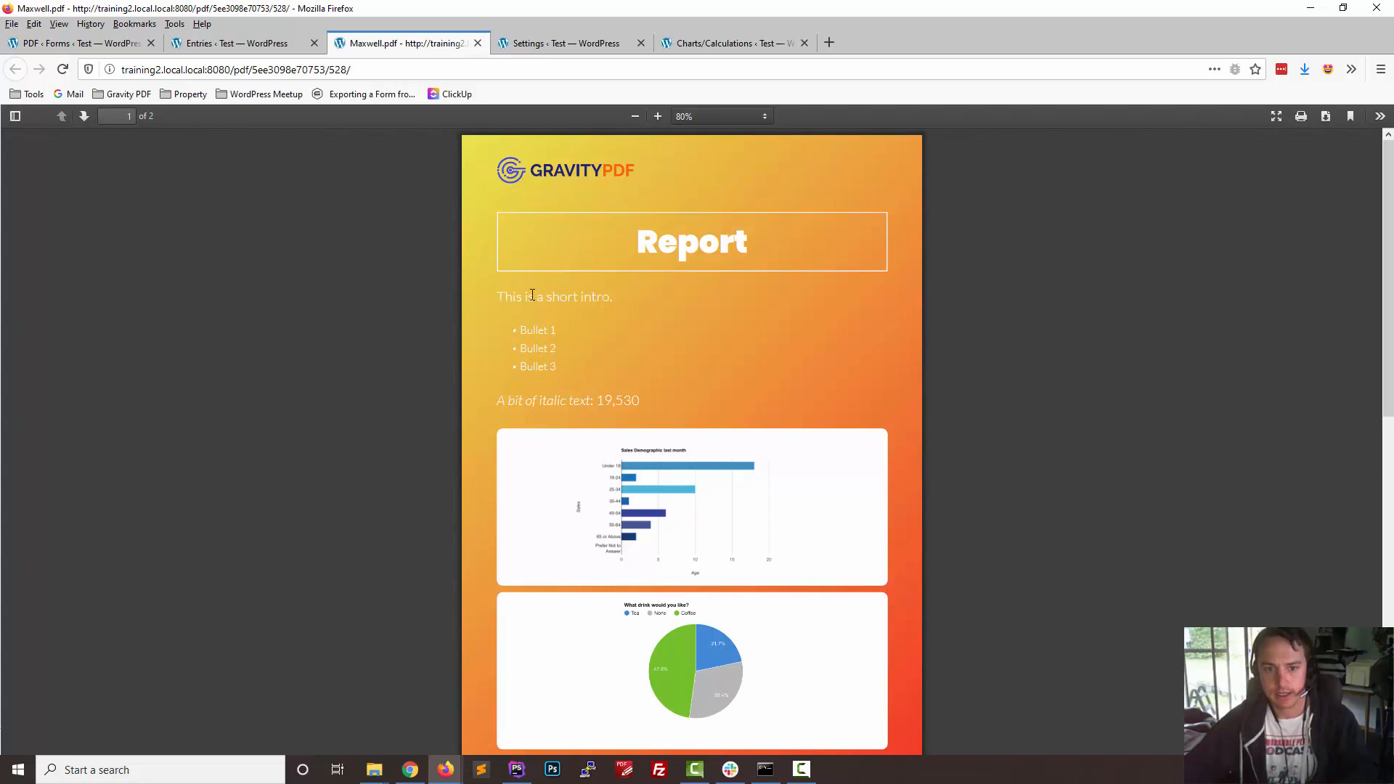
scroll(541, 481, down, 10)
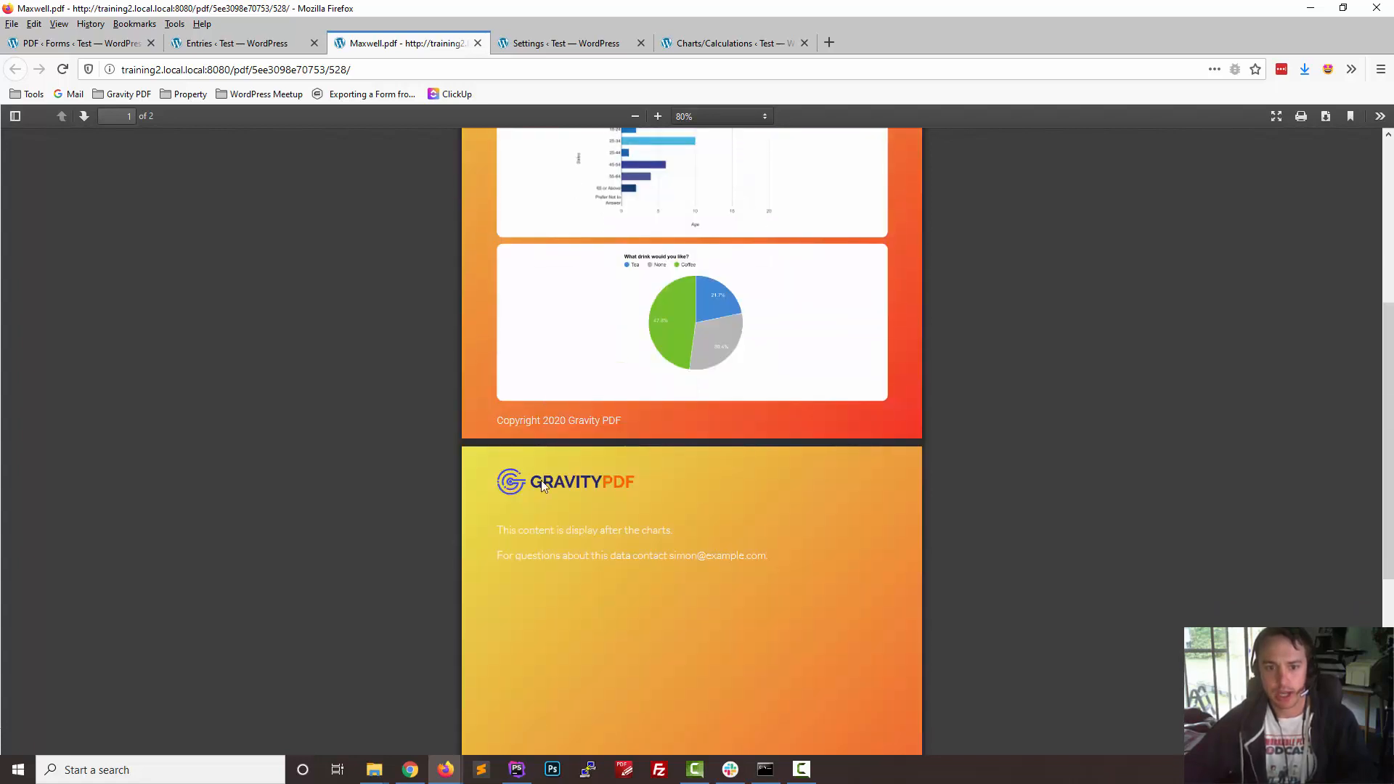
scroll(603, 509, down, 10)
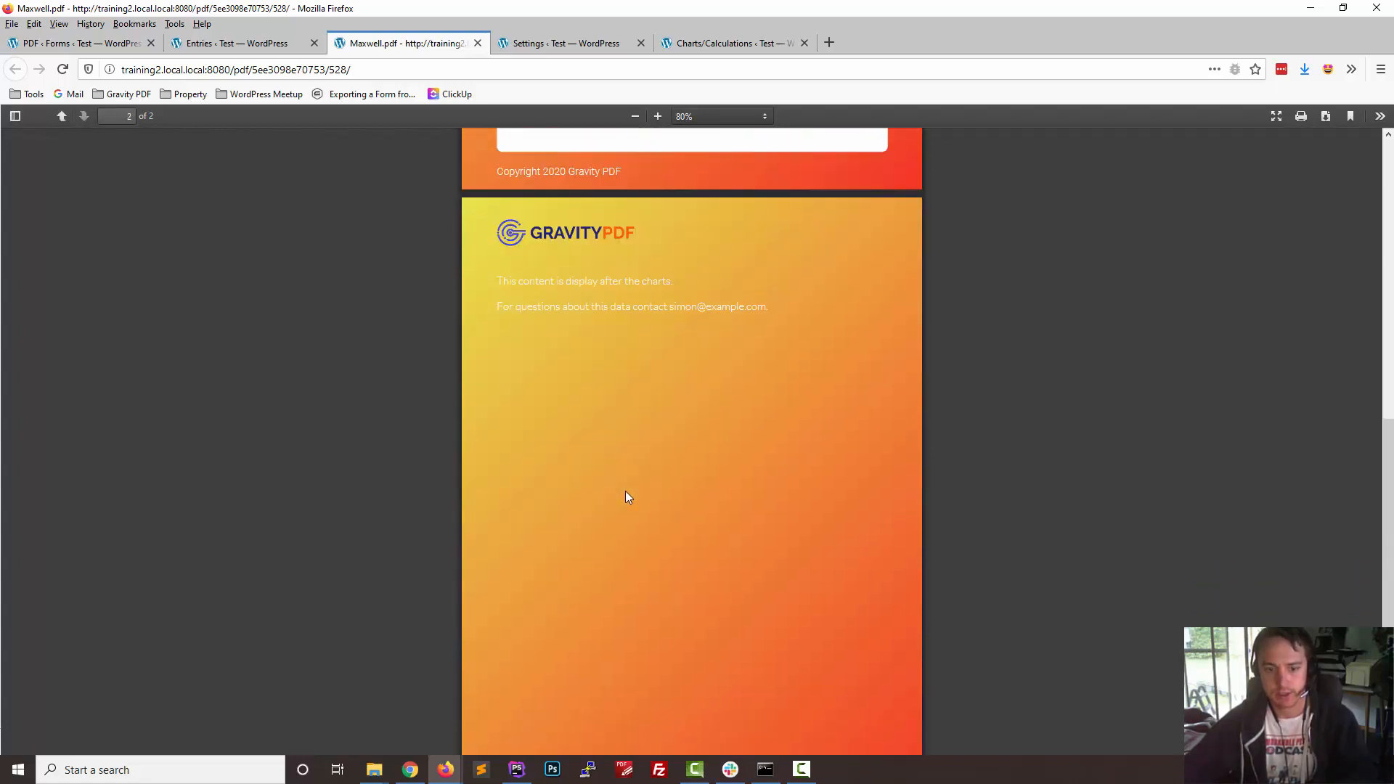
scroll(566, 308, up, 4)
scroll(578, 365, up, 10)
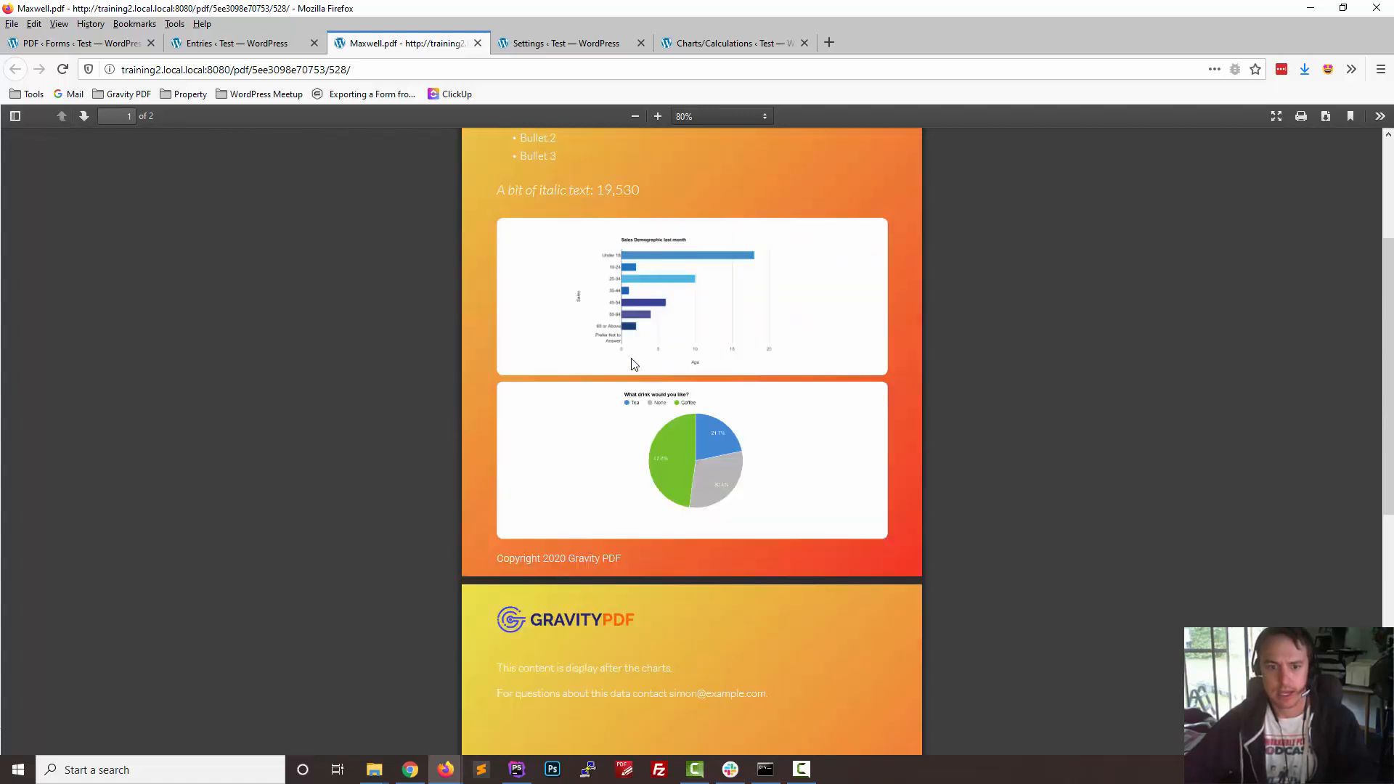
scroll(631, 358, down, 10)
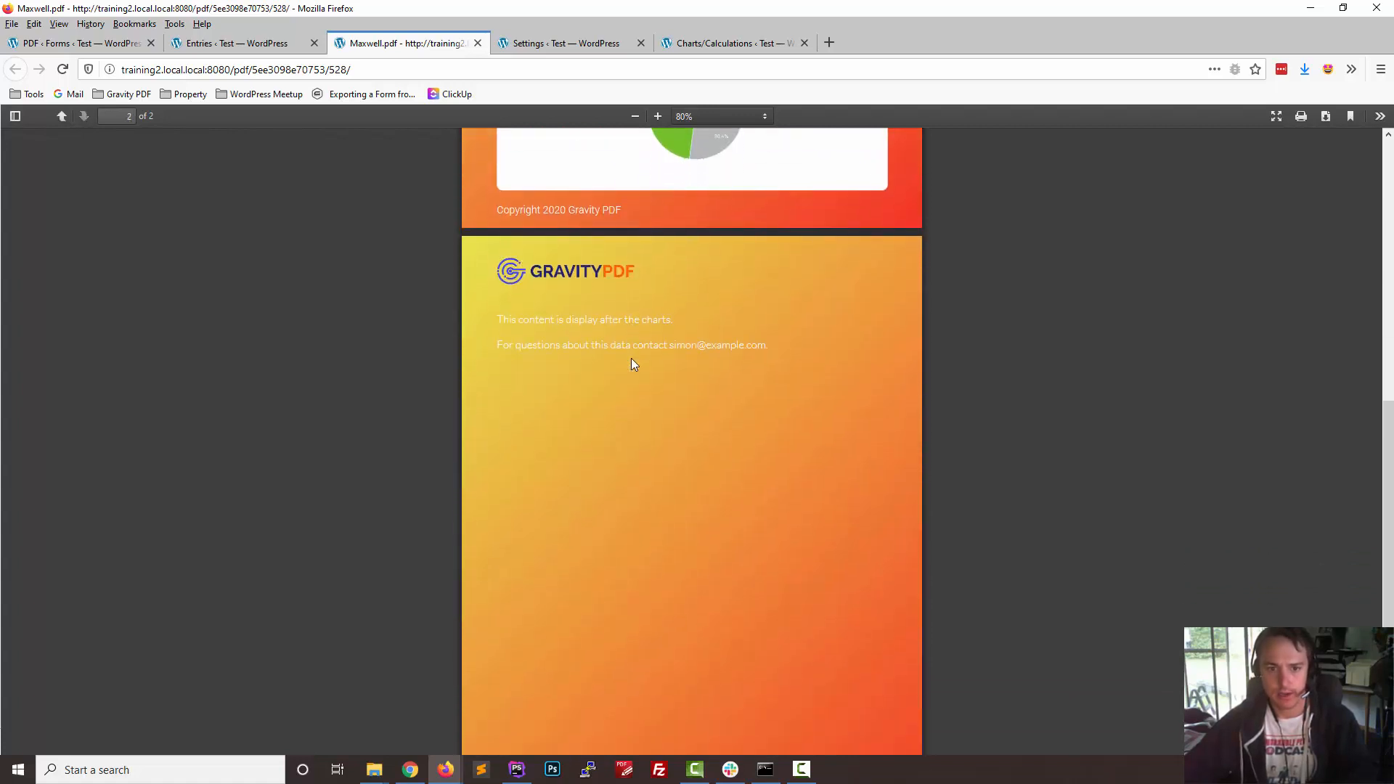
scroll(631, 359, down, 2)
scroll(650, 322, down, 2)
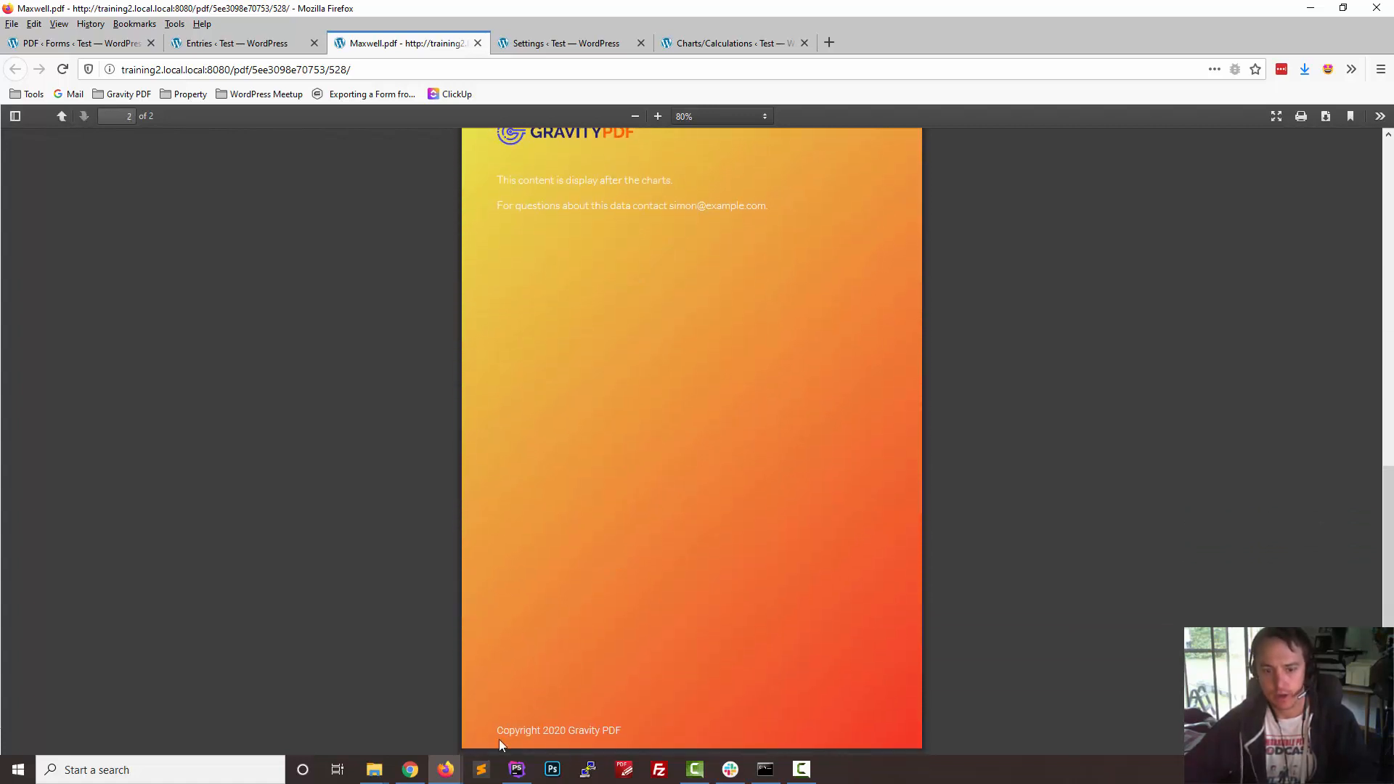
scroll(630, 406, up, 14)
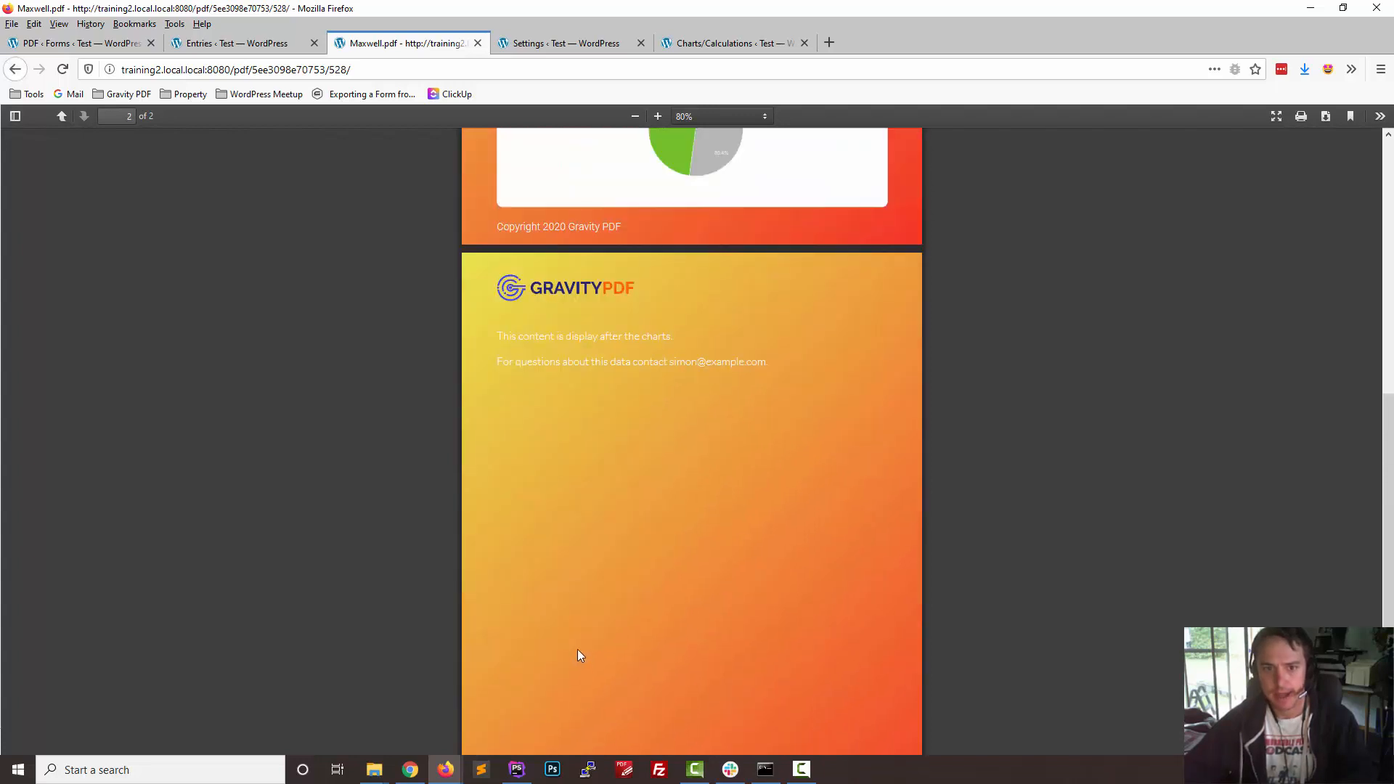
scroll(560, 479, up, 7)
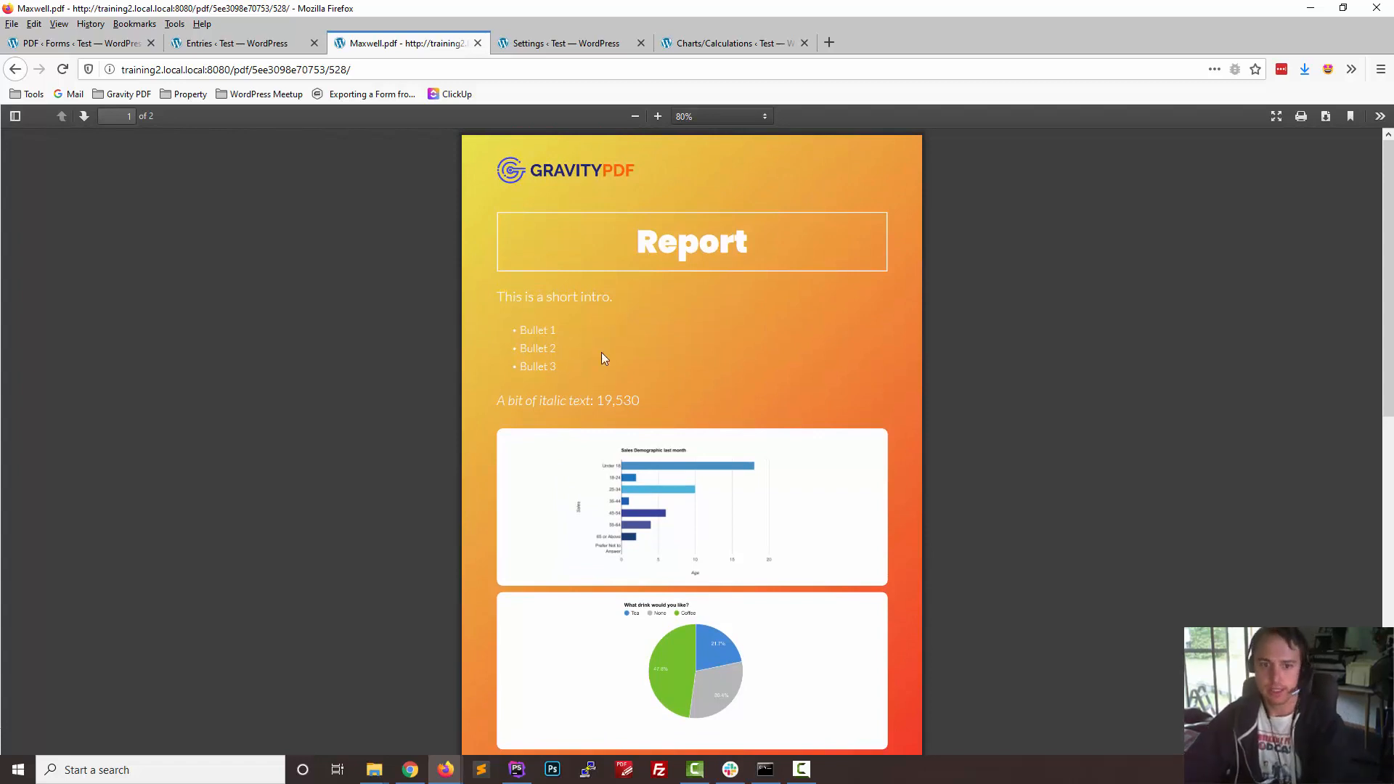
Step: Enlarge the Introduction editor in the PDF's template settings and delete the three-item bullet list from its text
scroll(712, 378, down, 6)
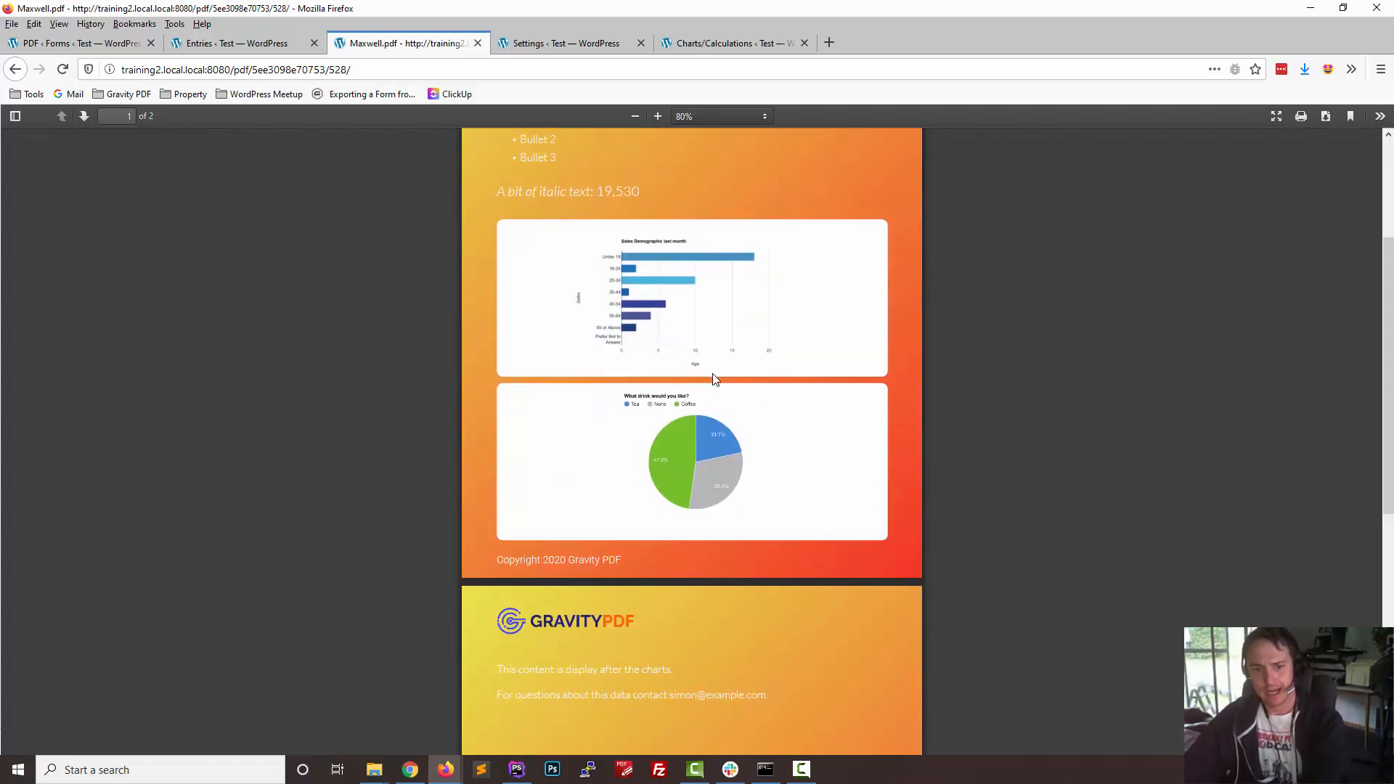
scroll(615, 176, up, 6)
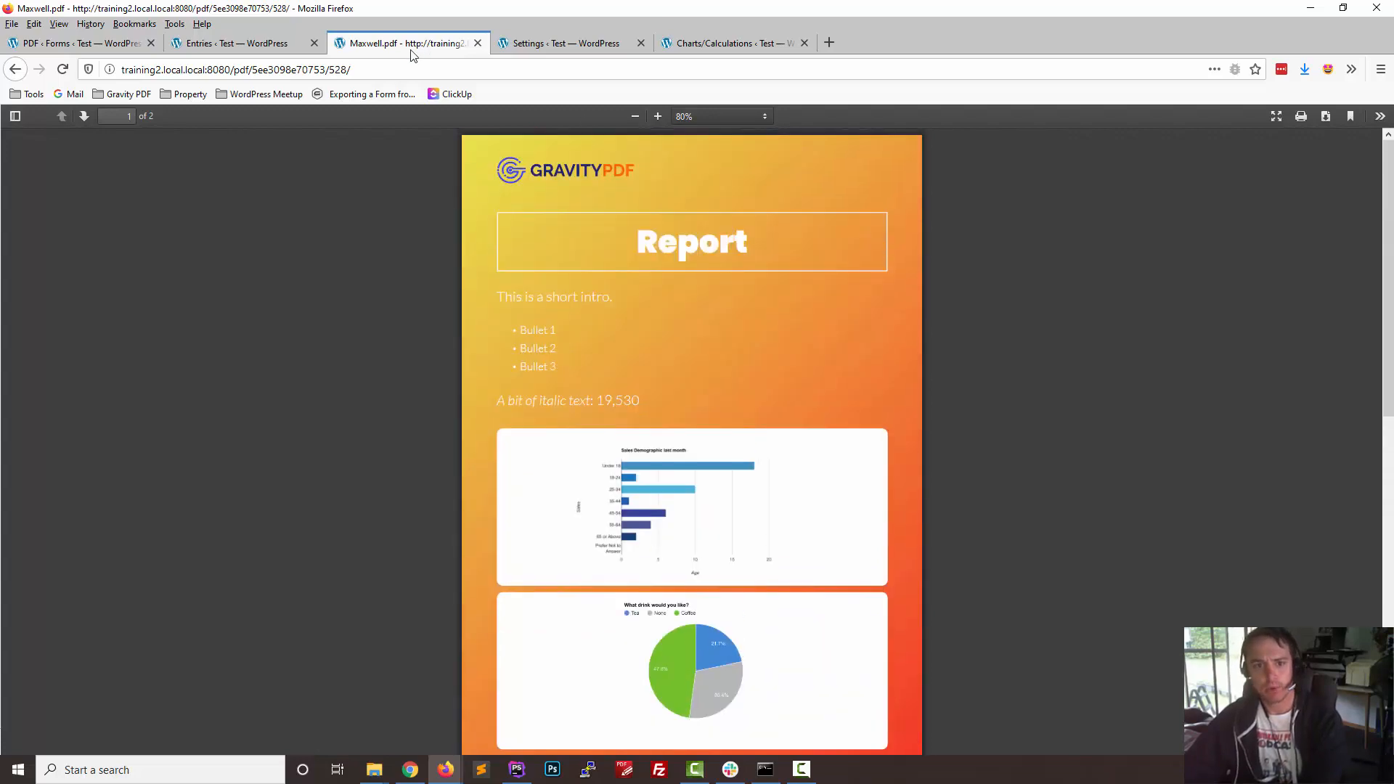
click(64, 43)
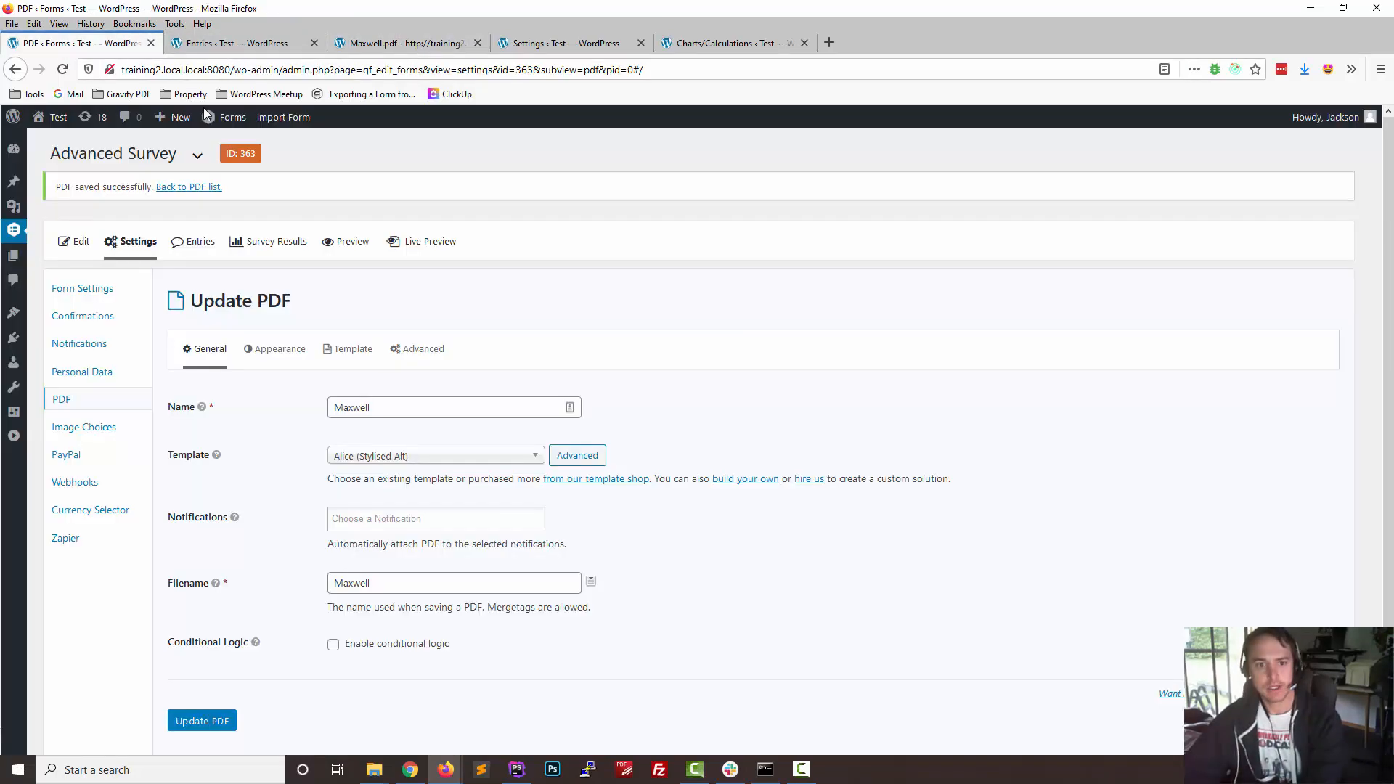
click(333, 350)
scroll(332, 360, down, 2)
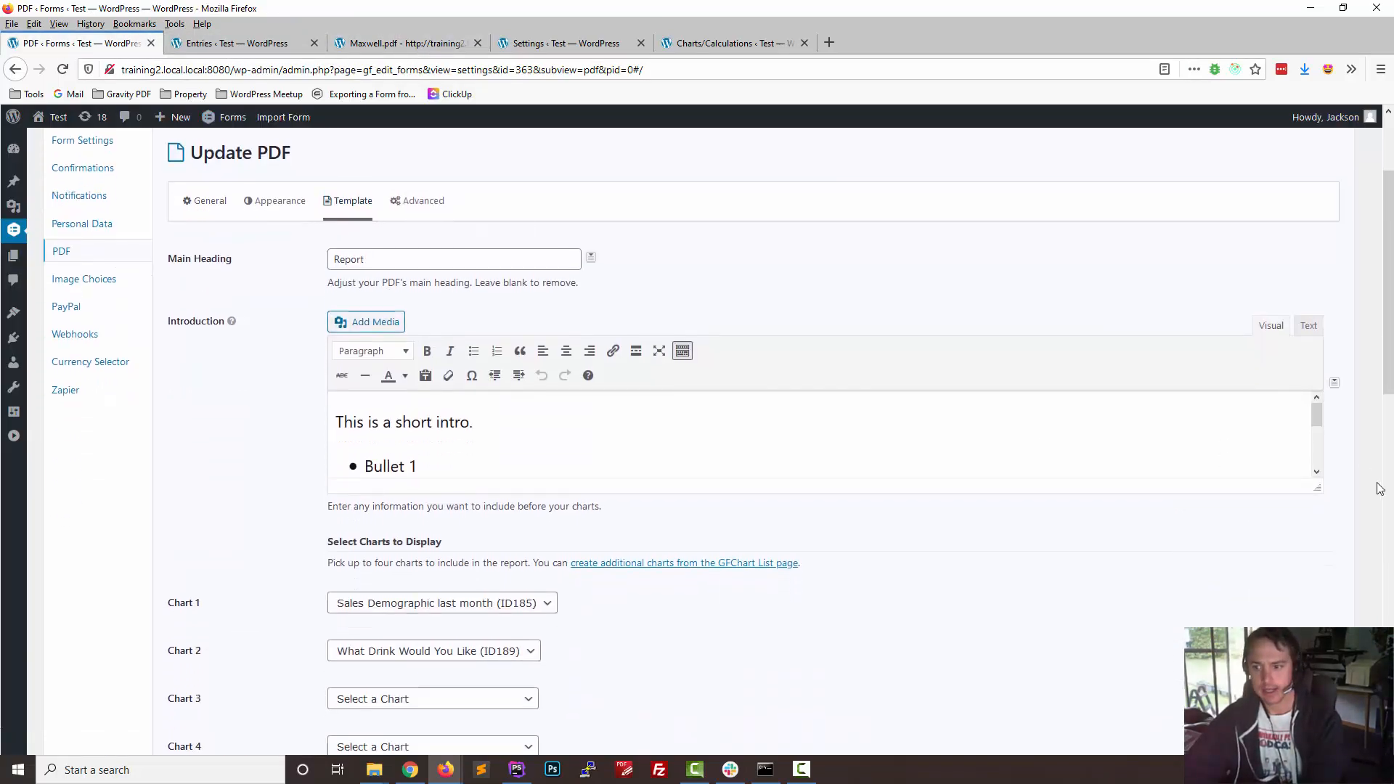
drag(1319, 488, 1323, 732)
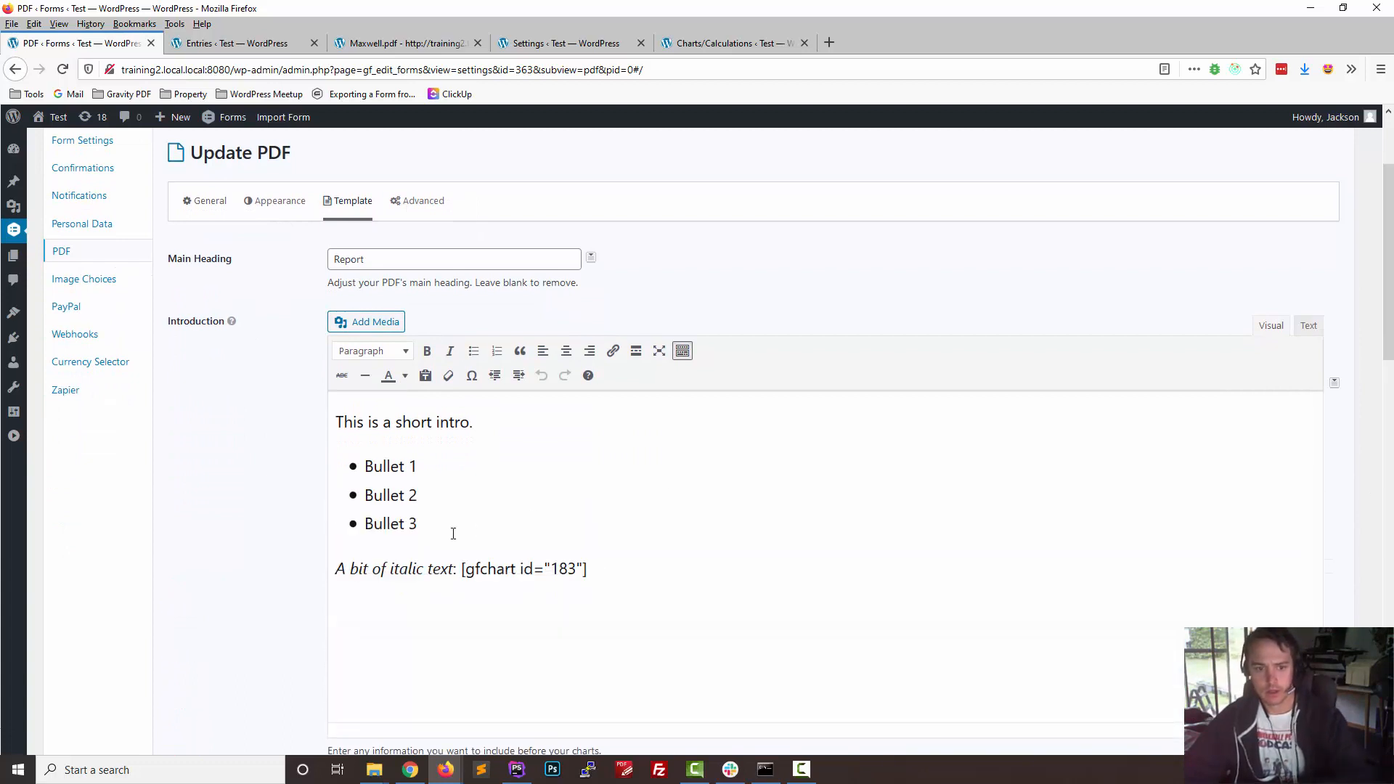
drag(453, 534, 262, 442)
key(BackSpace)
key(BackSpace)
key(BackSpace)
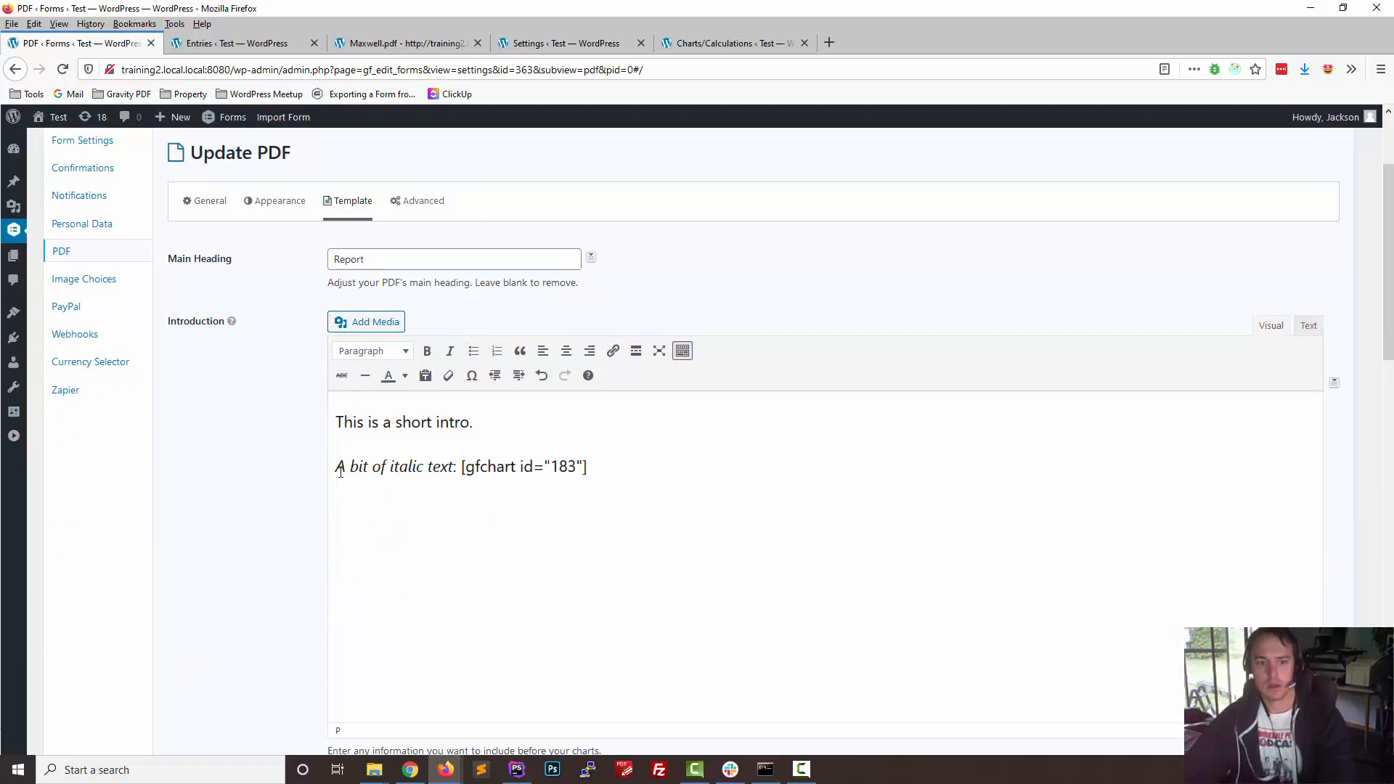
Step: Merge the two Introduction paragraphs into one, and join the two Additional Info paragraphs the same way
click(340, 469)
key(BackSpace)
scroll(267, 442, down, 3)
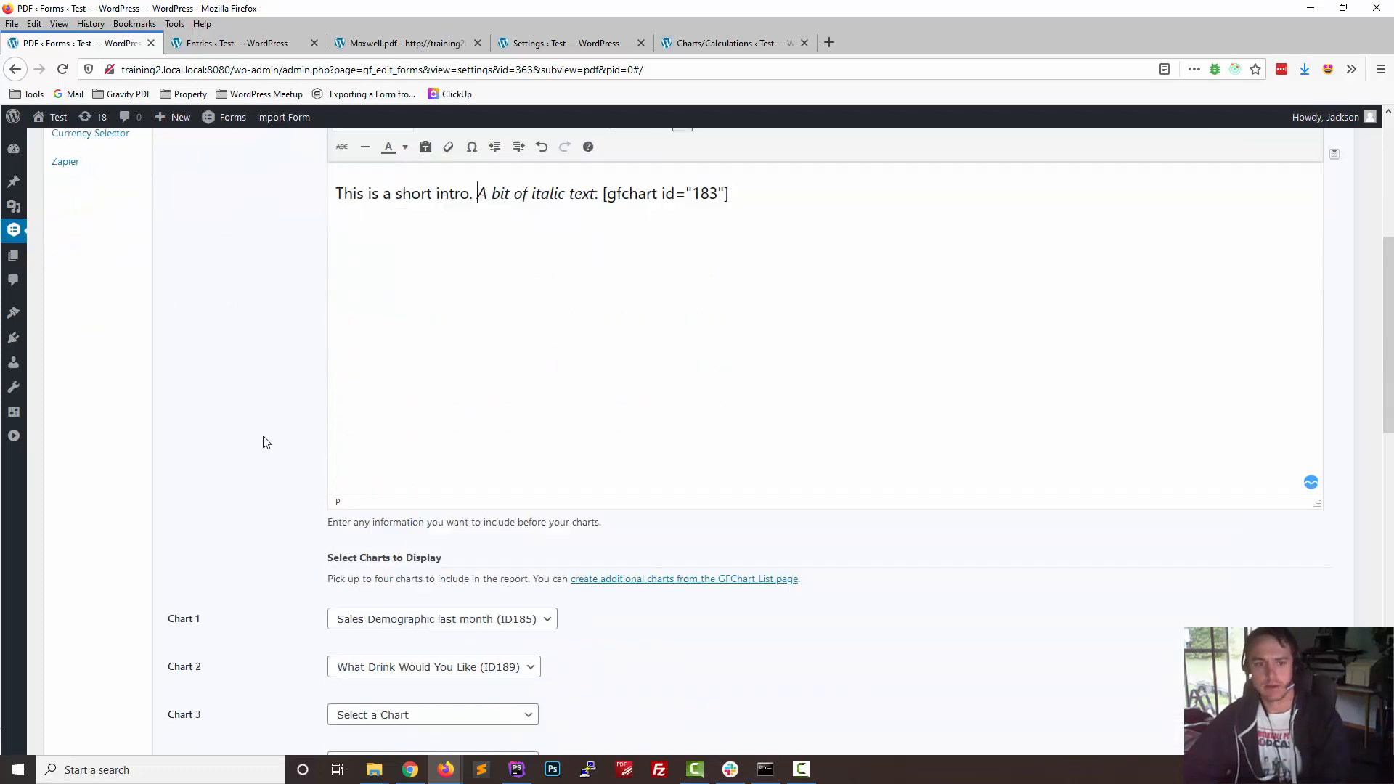
scroll(251, 581, down, 8)
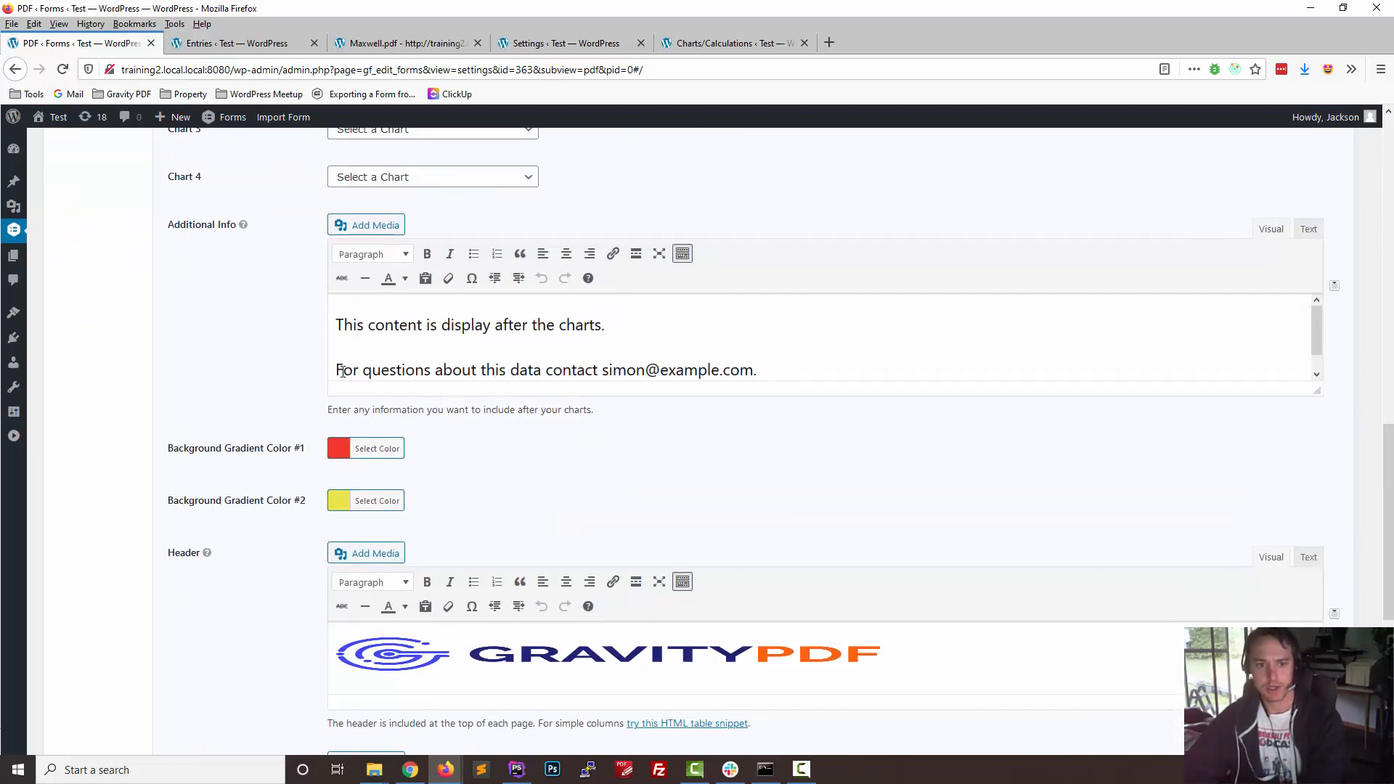
click(342, 372)
key(BackSpace)
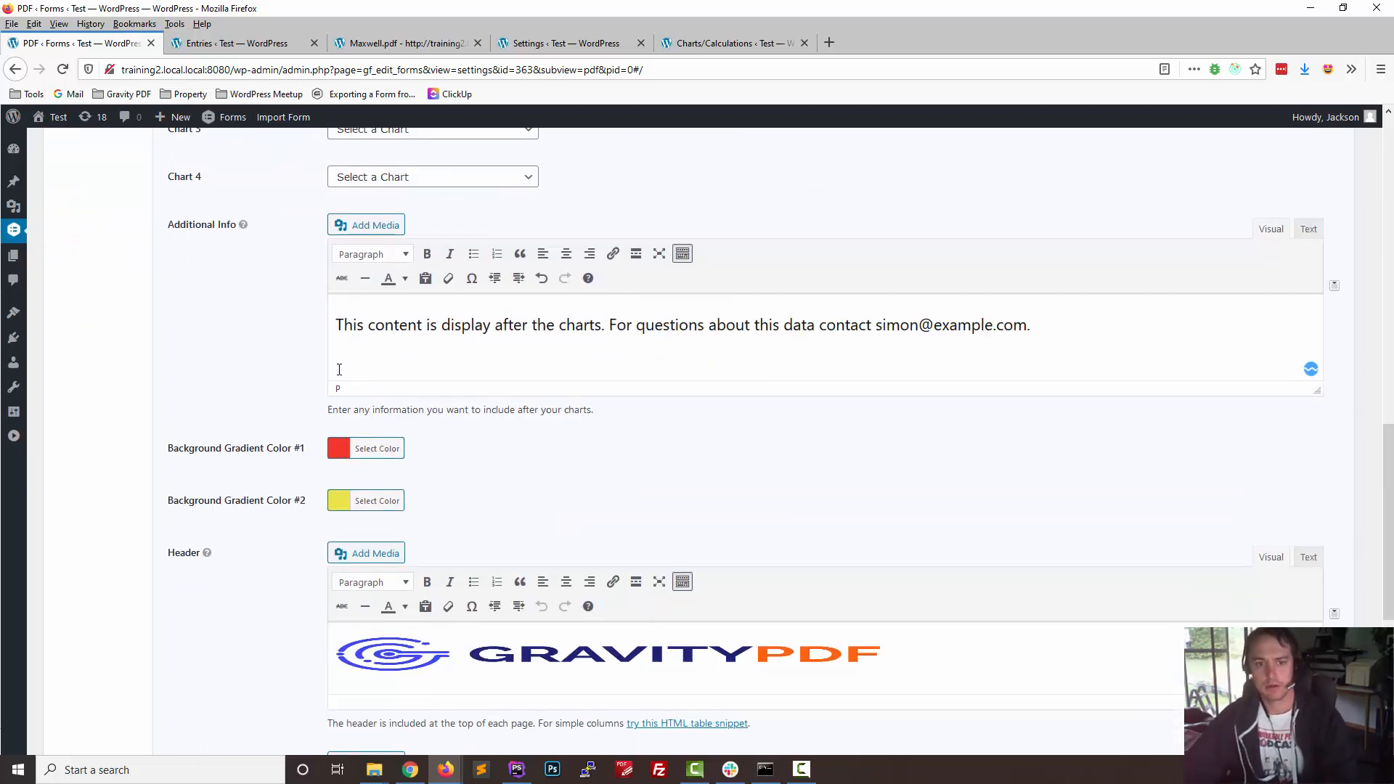
Step: Save the shortened text in the PDF settings and reload the generated Maxwell PDF
scroll(227, 575, down, 4)
click(189, 713)
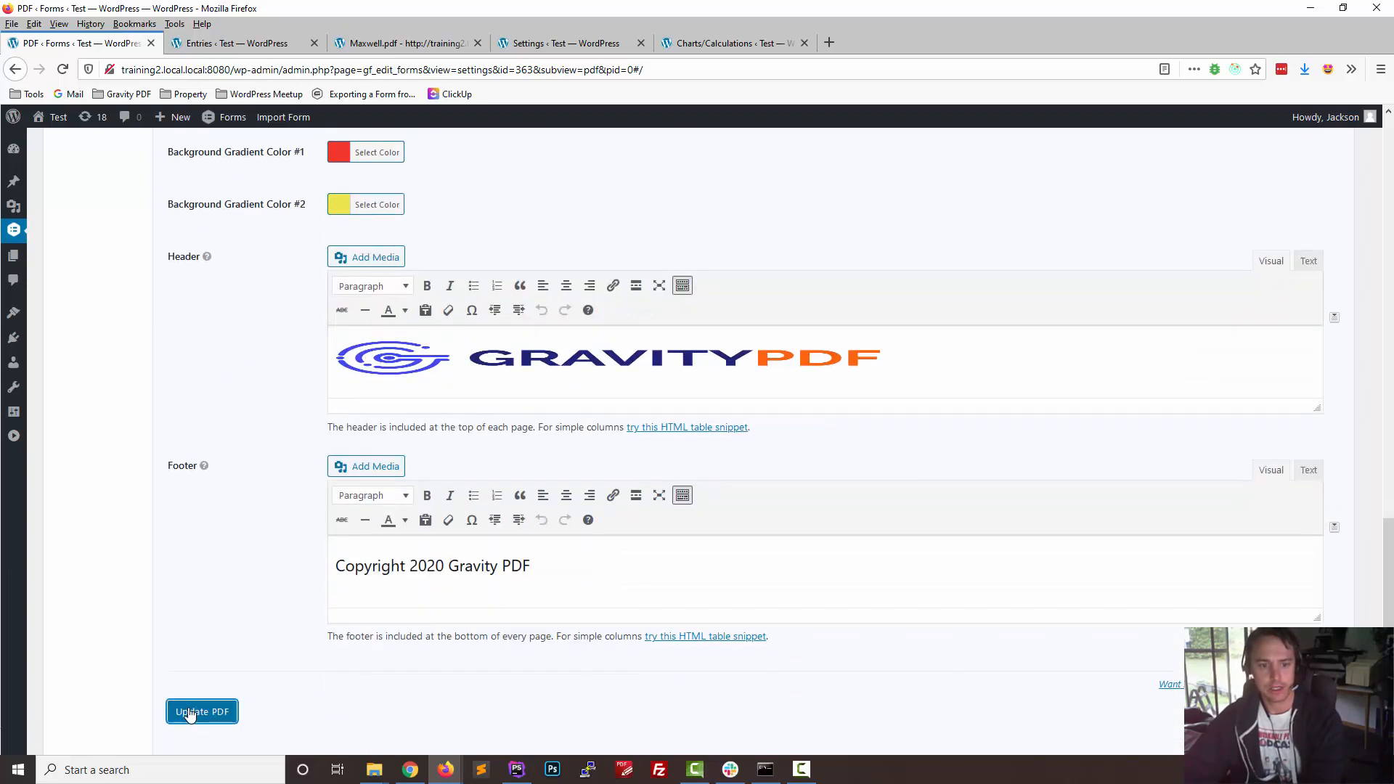
scroll(208, 545, up, 5)
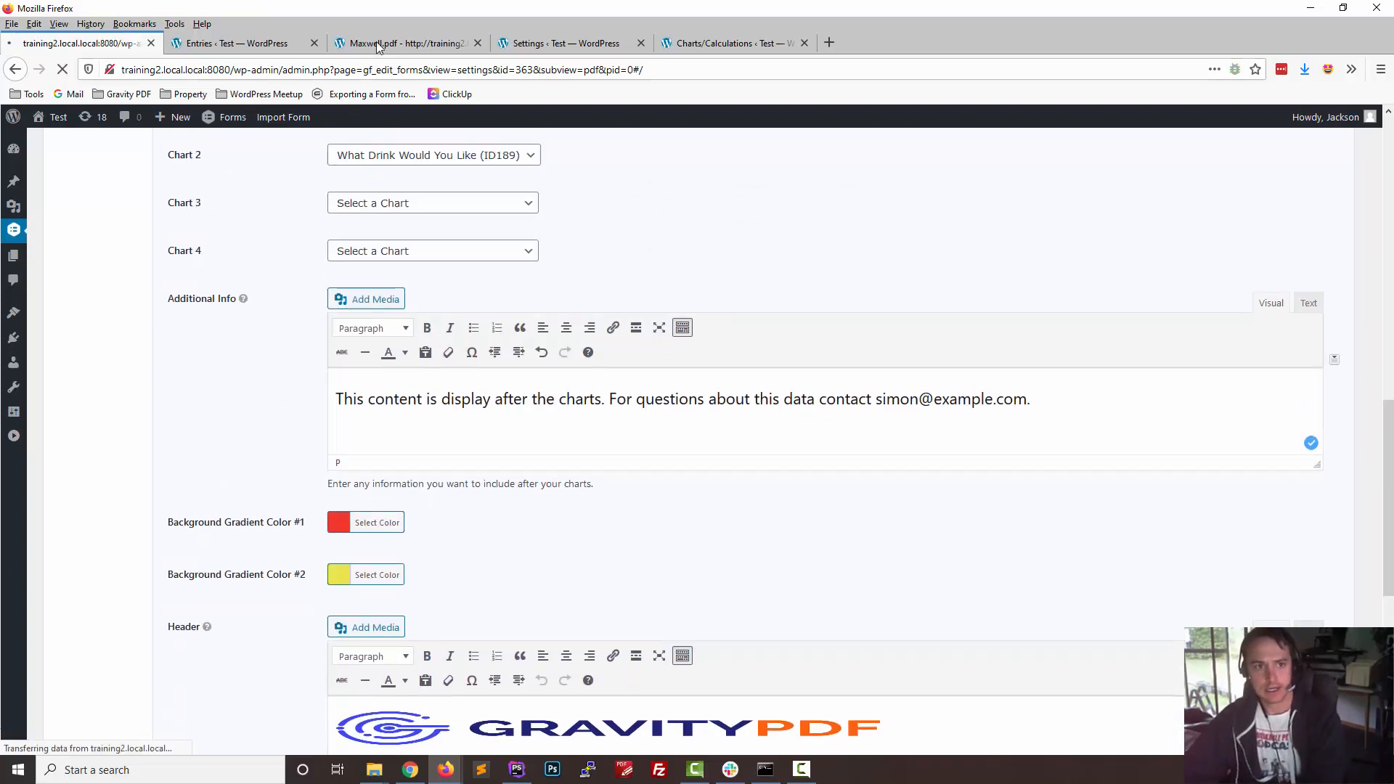
click(377, 43)
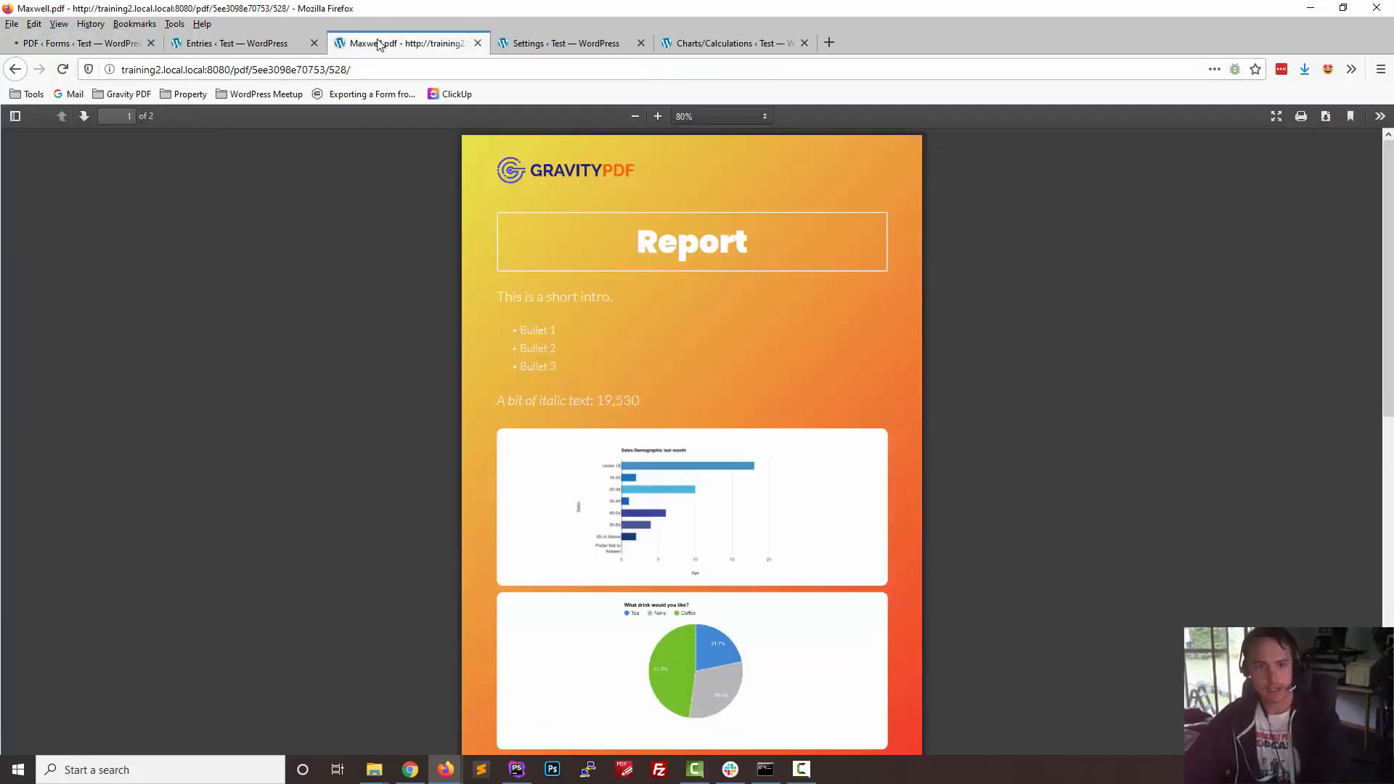
click(63, 70)
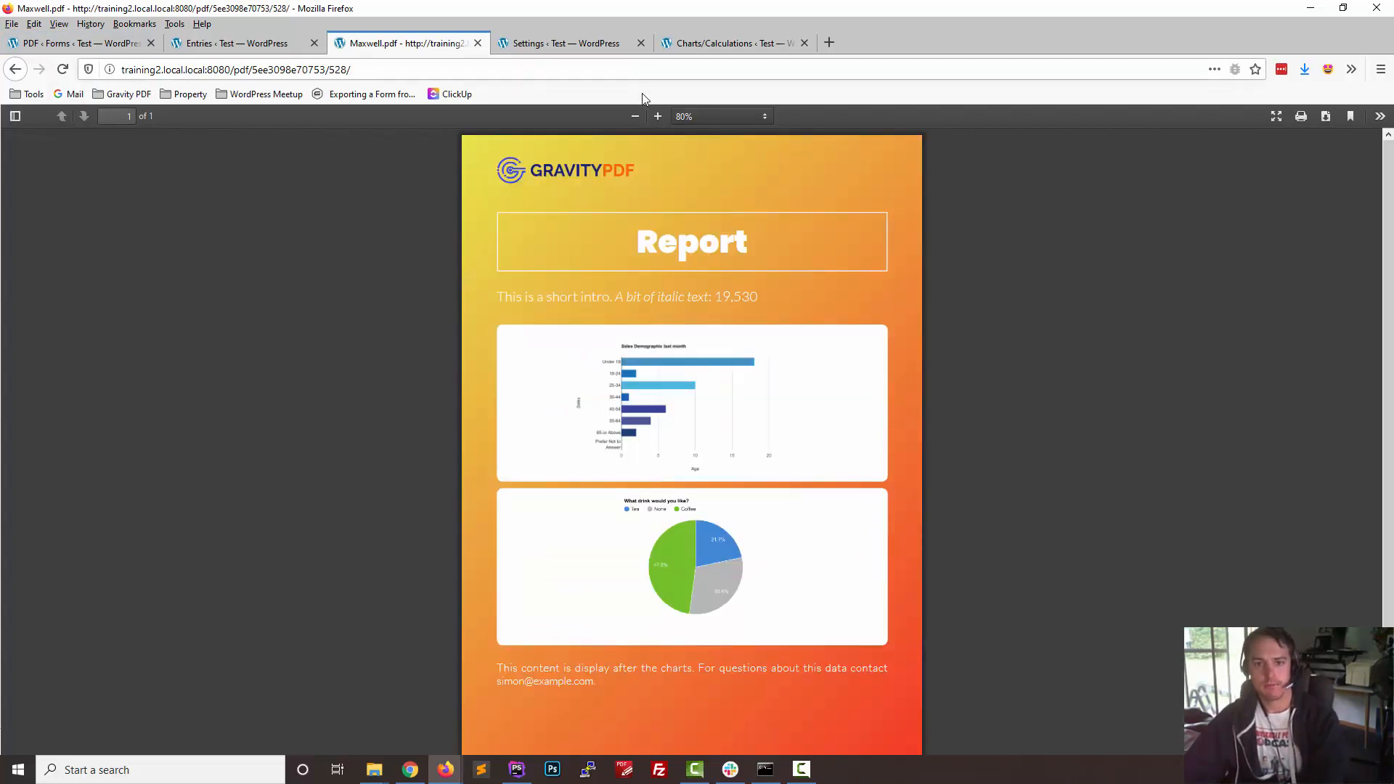
Step: Examine the condensed Alice report at 100% zoom, from the heading and intro through both charts to the footer
click(658, 116)
click(658, 116)
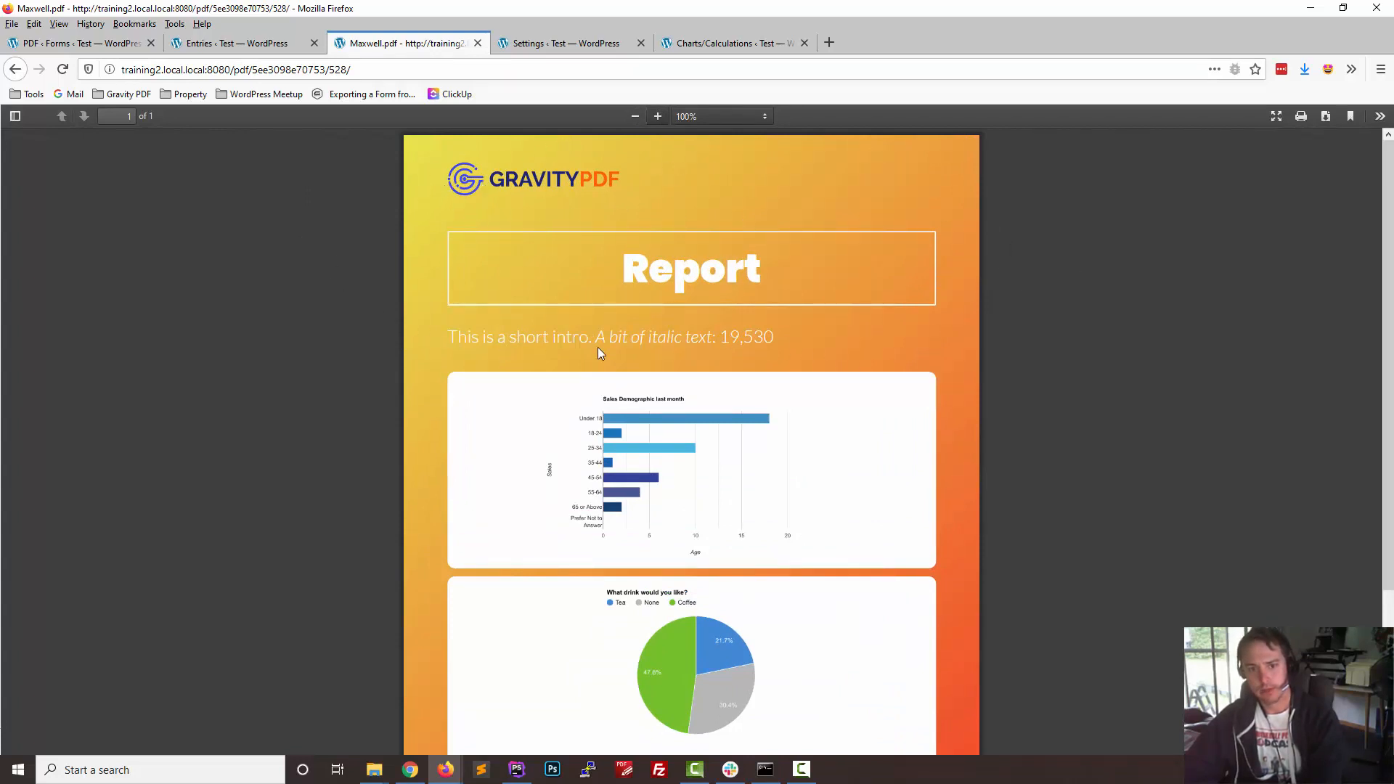
scroll(694, 293, down, 2)
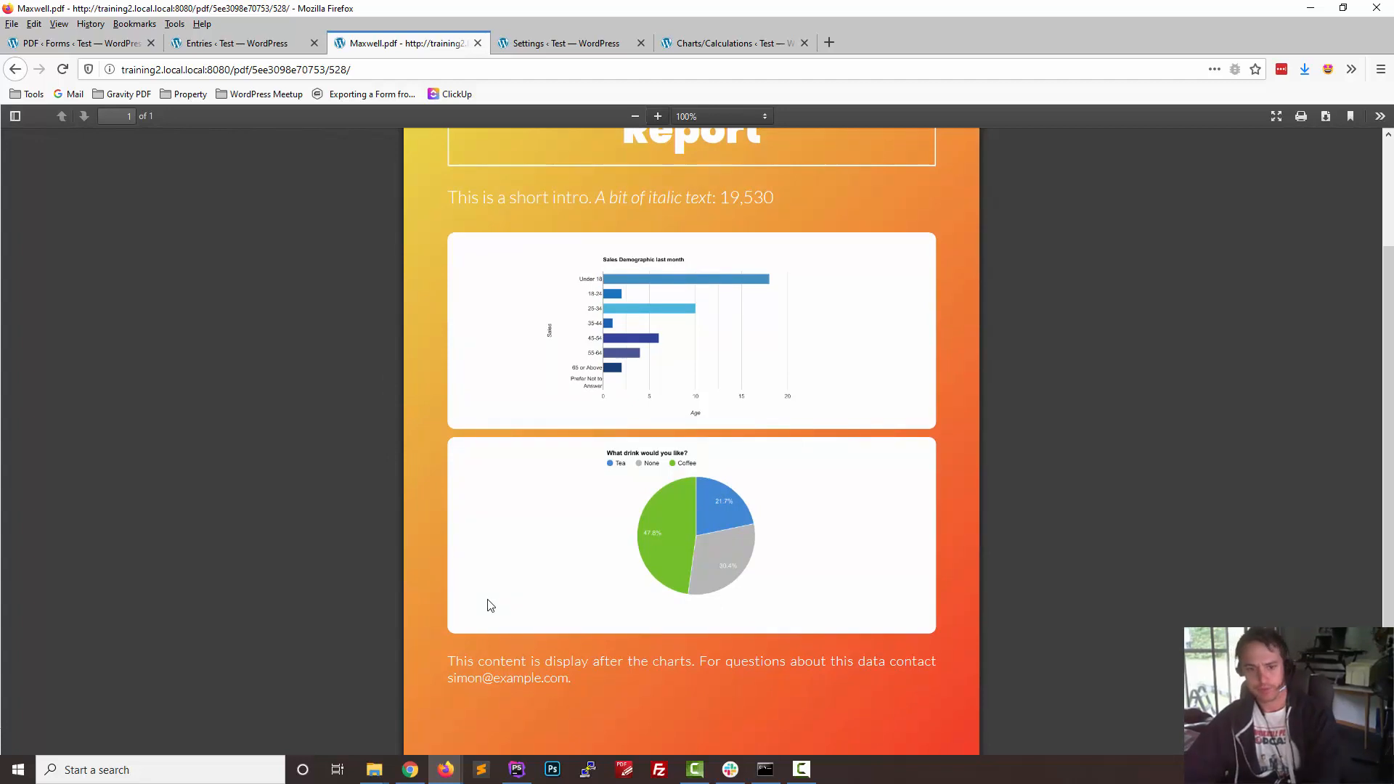
scroll(479, 529, down, 1)
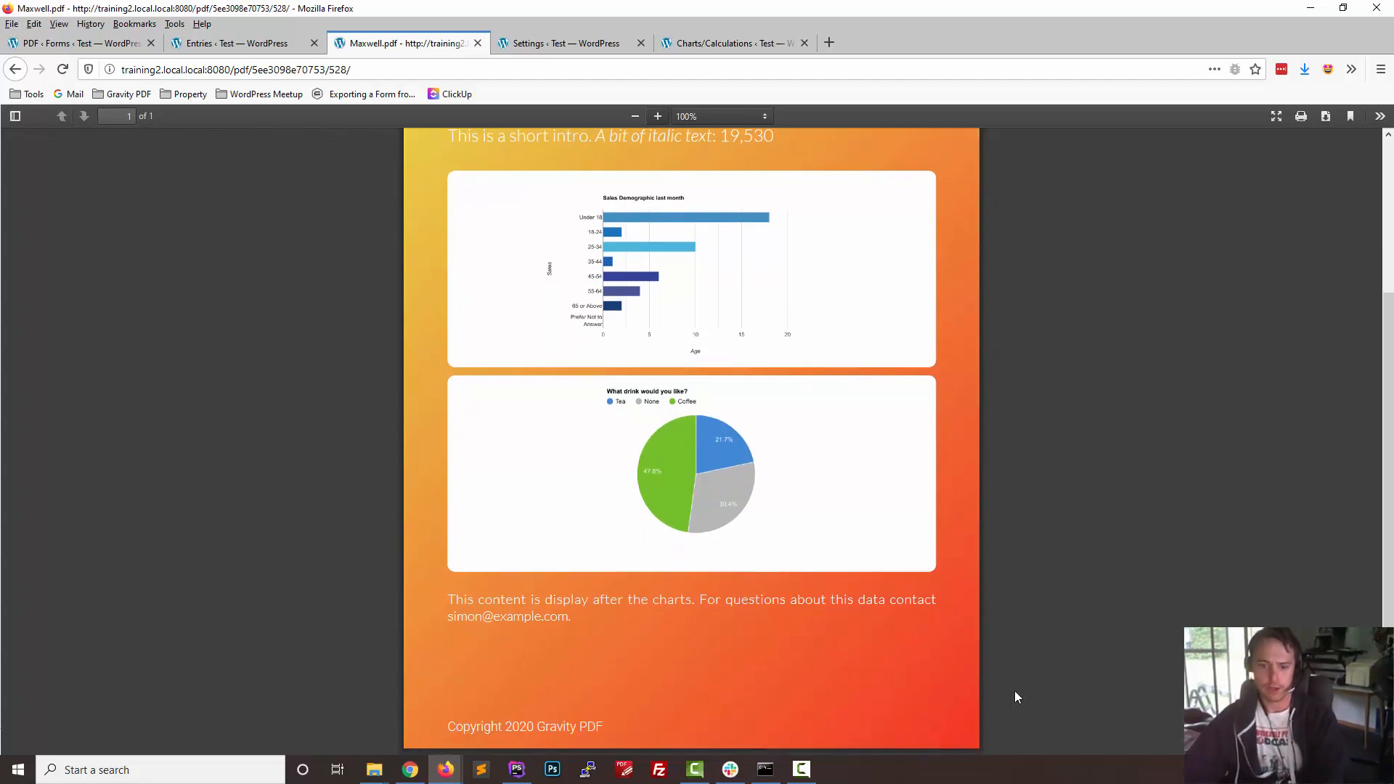
scroll(603, 639, up, 3)
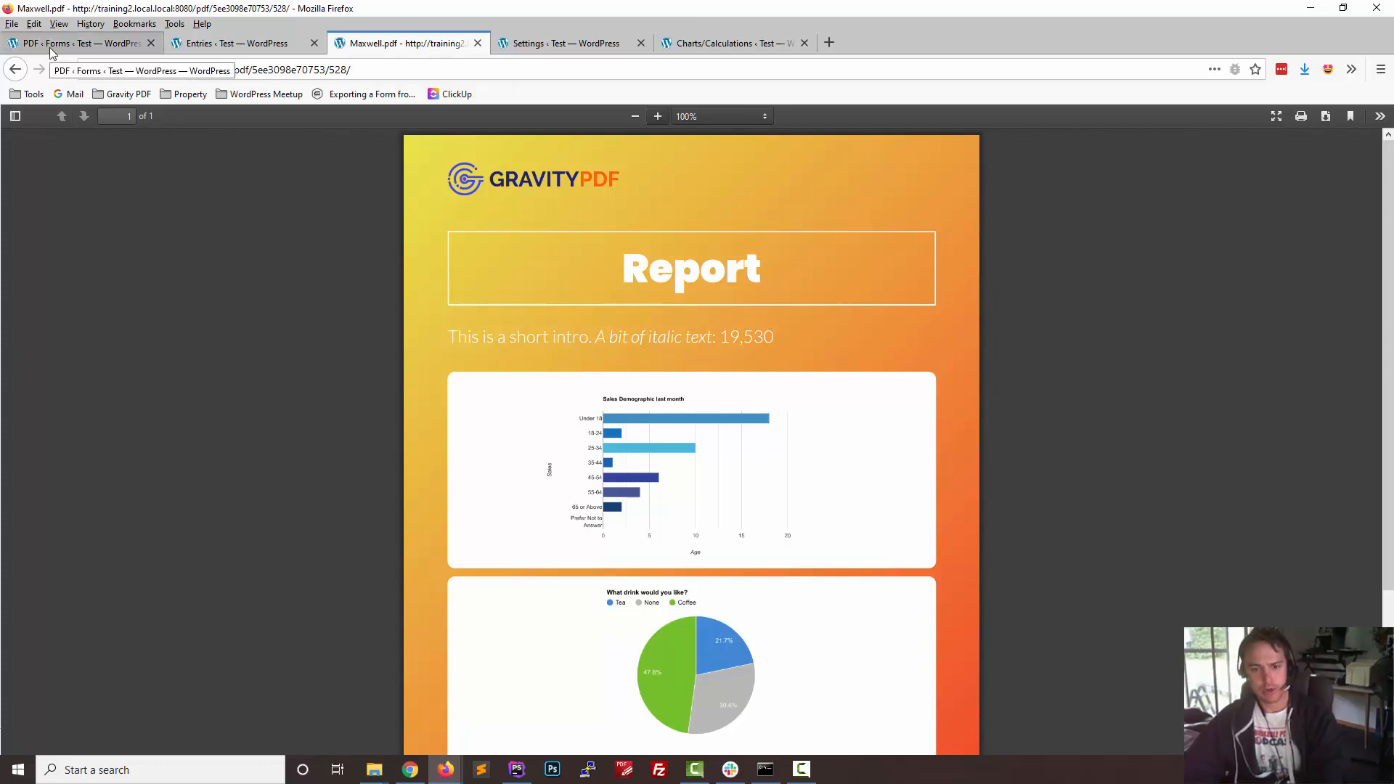
scroll(647, 274, down, 2)
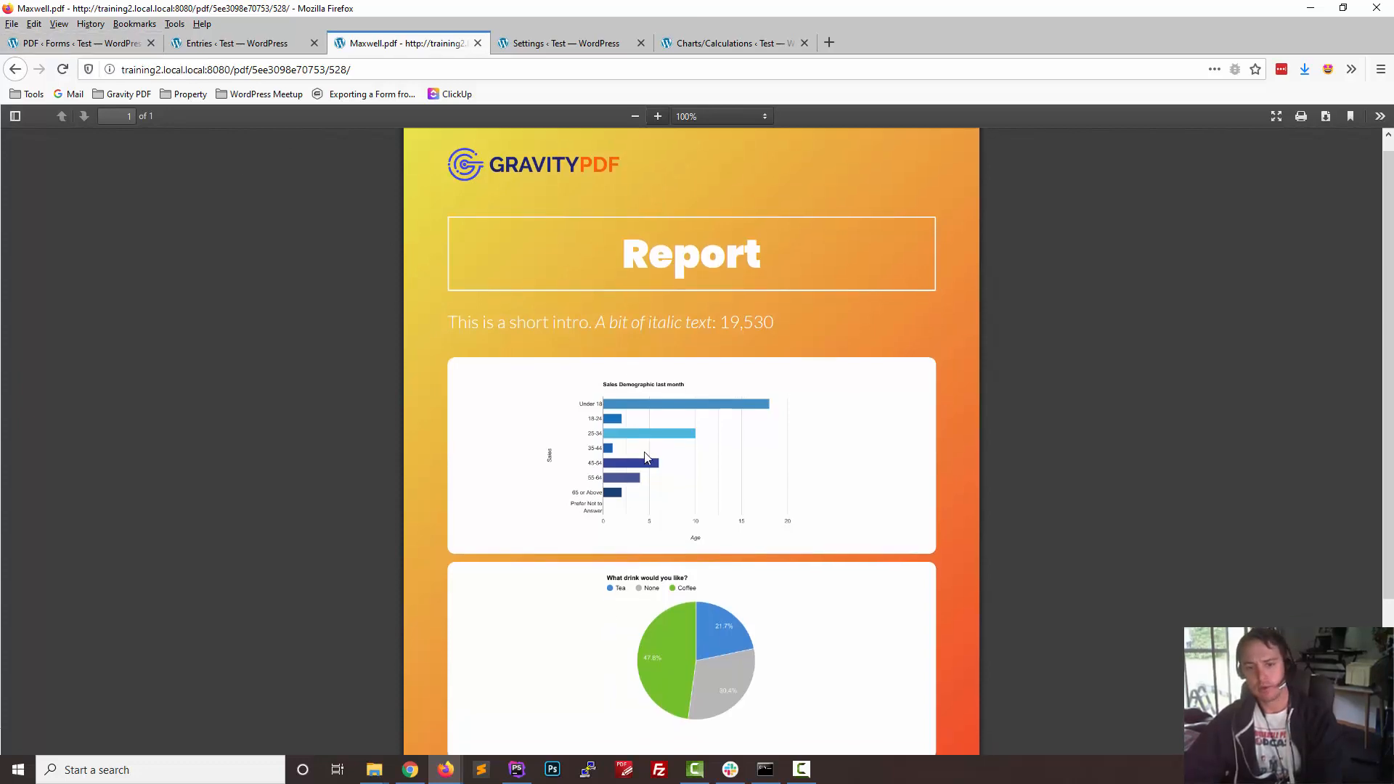
Step: Change the Maxwell PDF's template to Yuna (Standard)
click(19, 46)
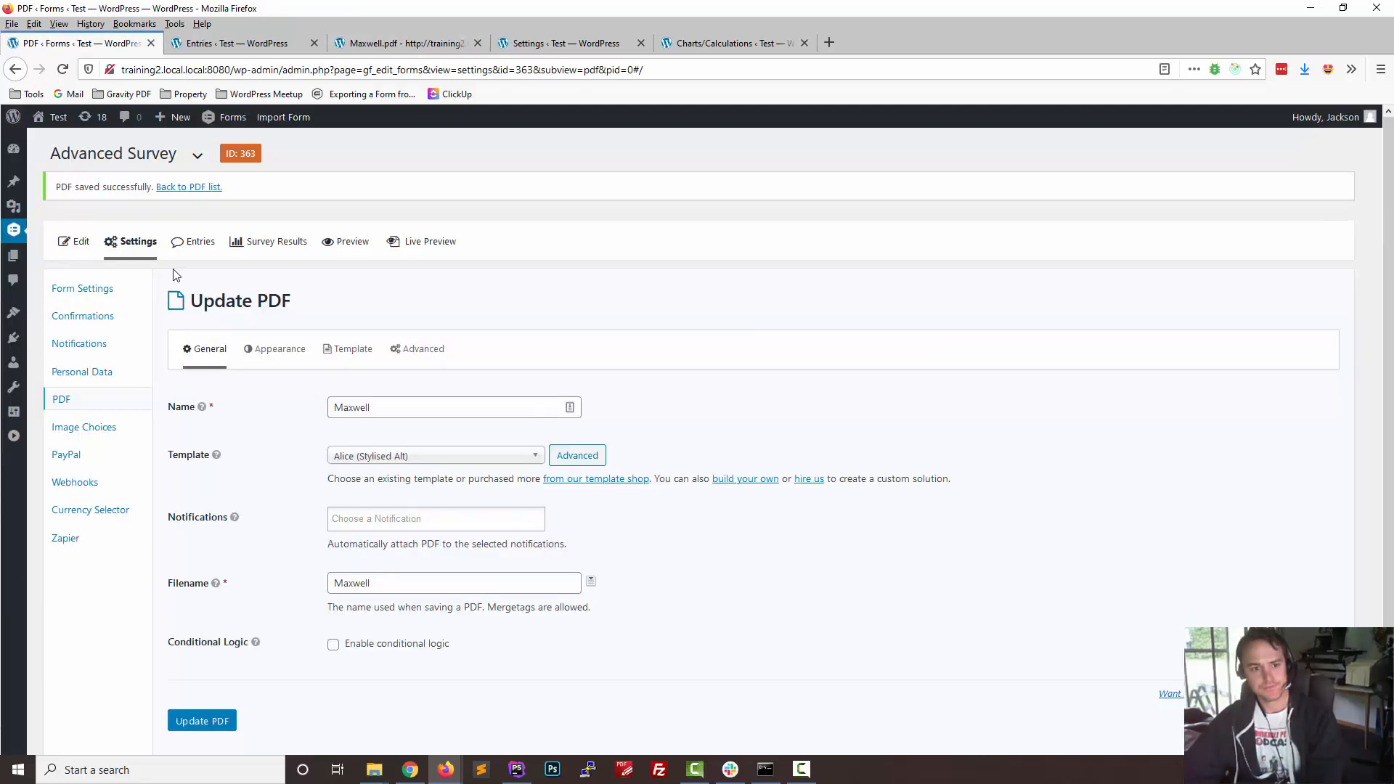
click(364, 457)
scroll(460, 631, down, 4)
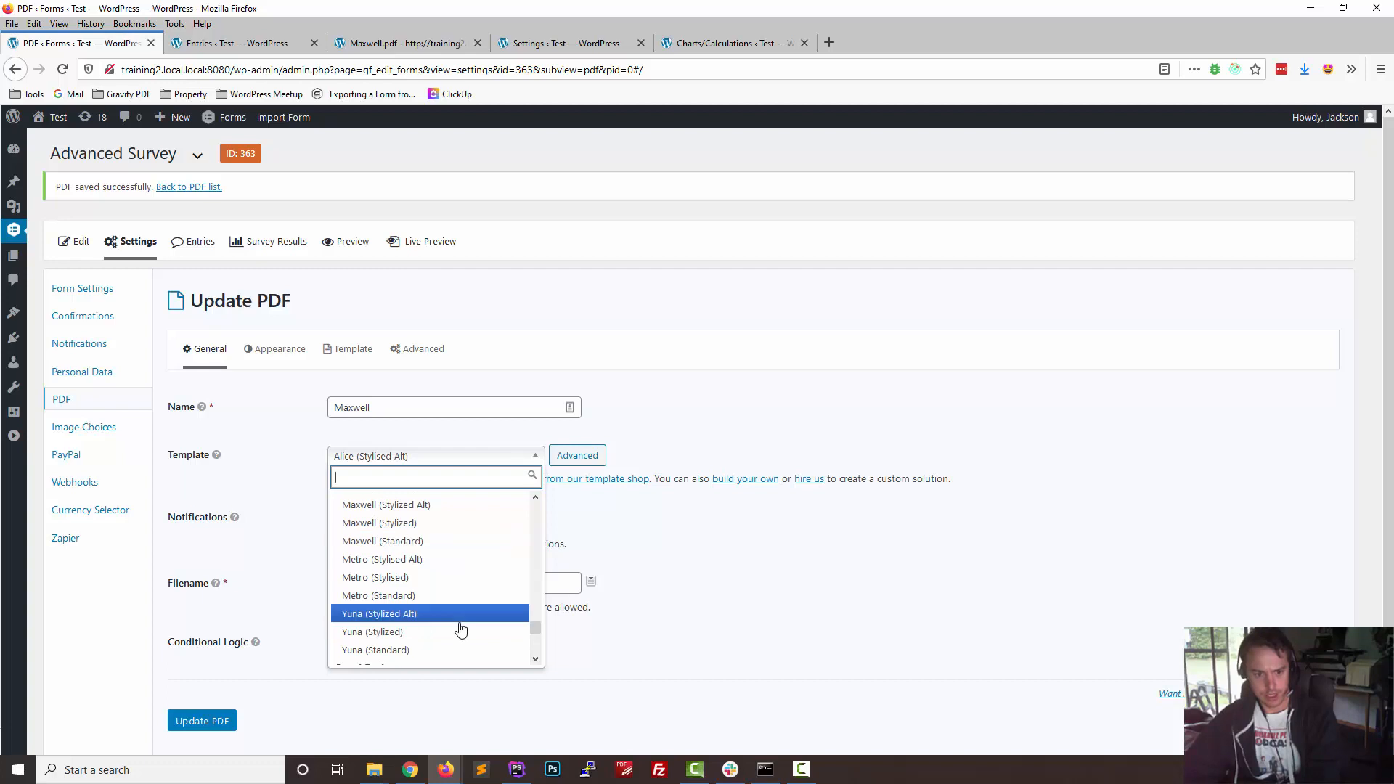
click(457, 650)
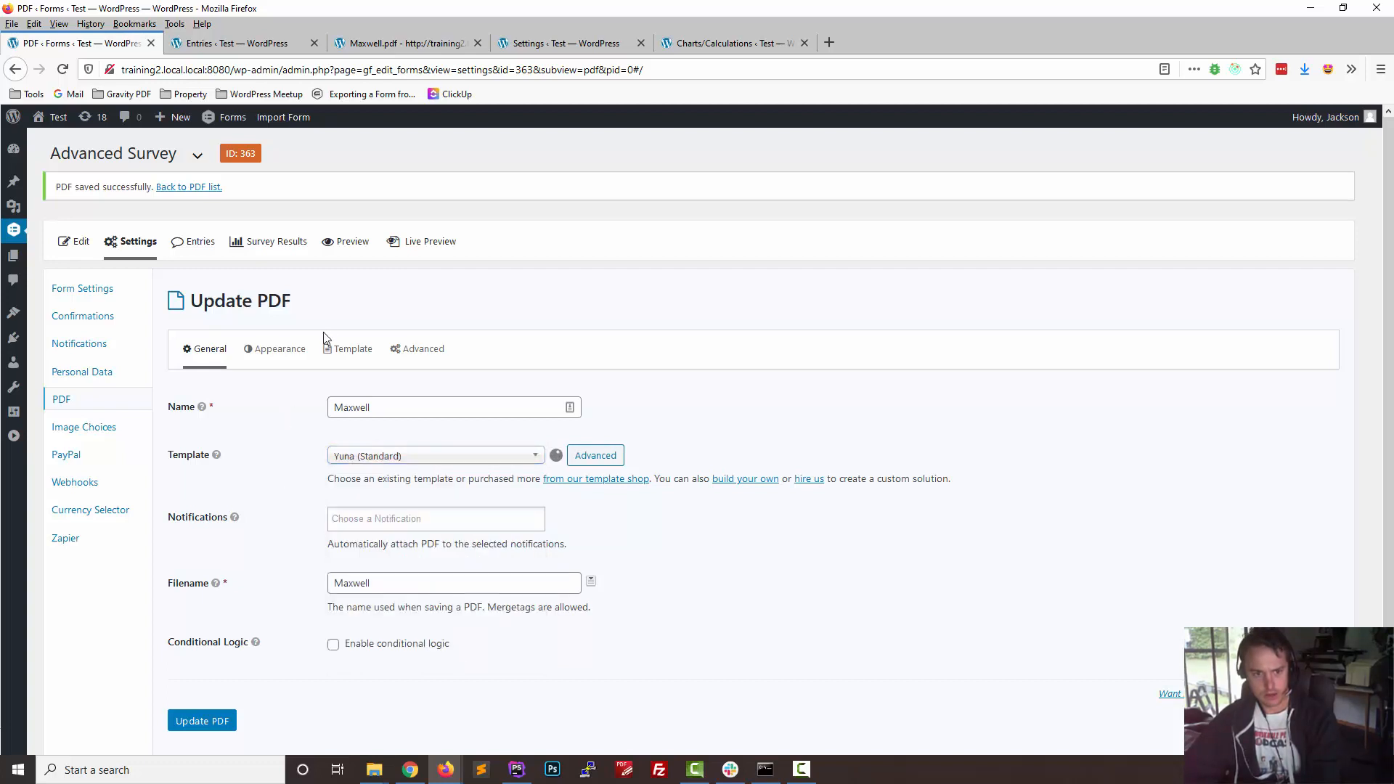
Step: Assign Sales Demographic last month (ID185) as Chart 3 and Total sales vs. target ($) (ID182) as Chart 1
click(351, 350)
scroll(289, 508, down, 5)
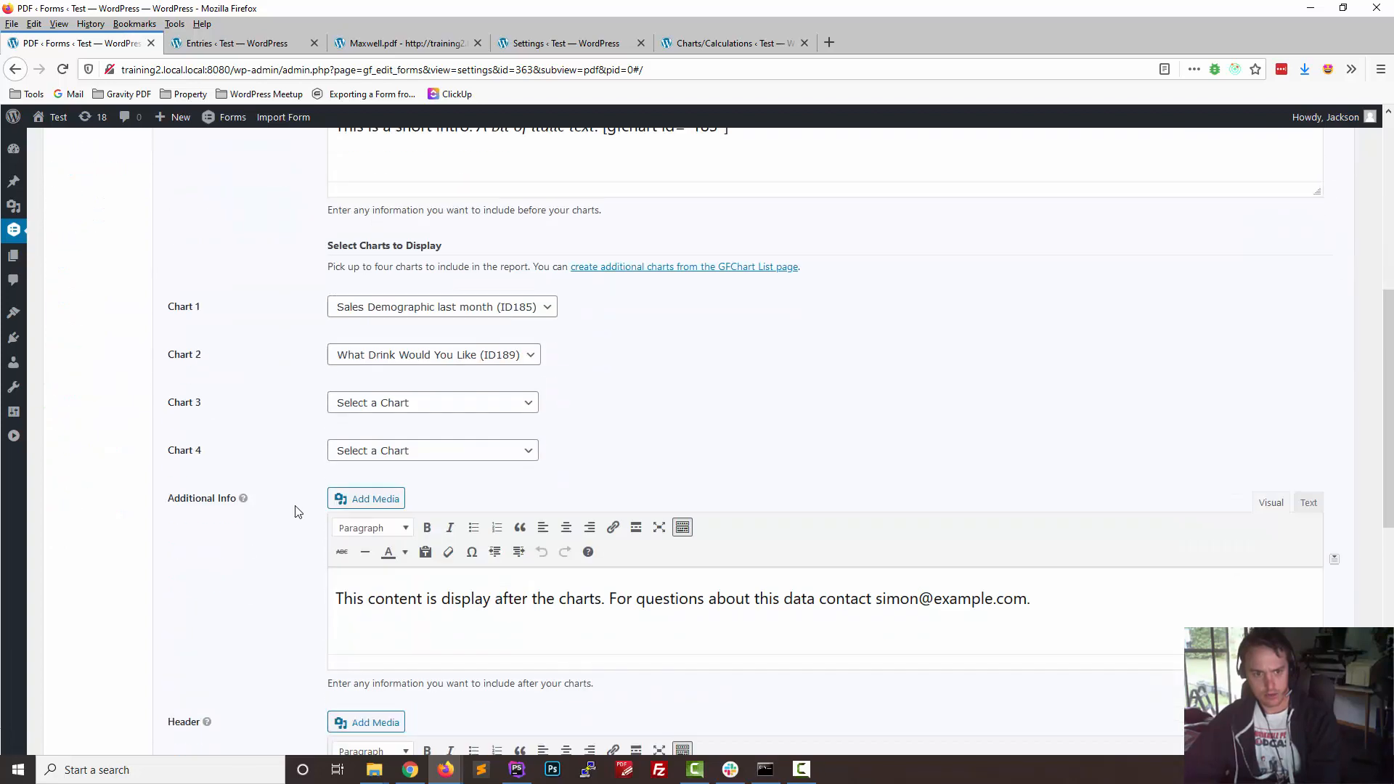
click(406, 402)
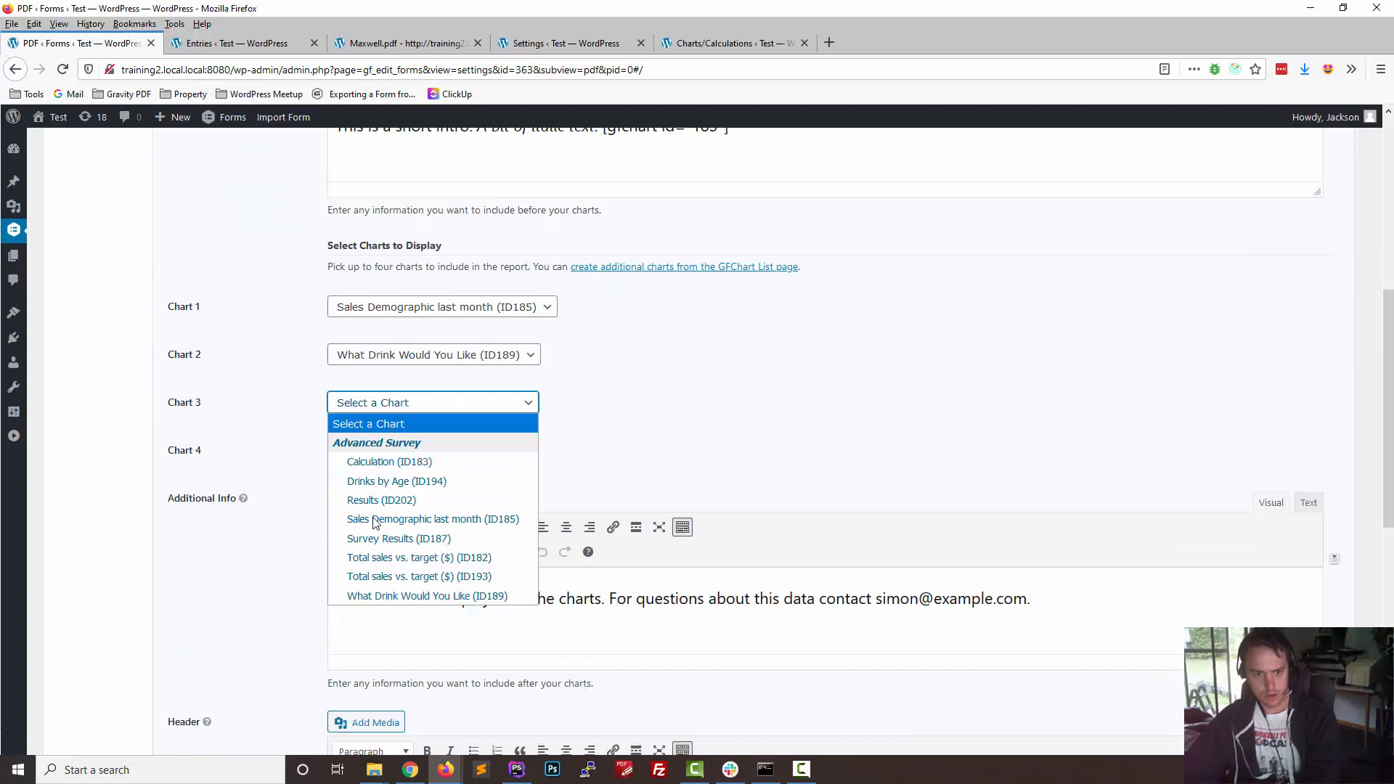
click(378, 519)
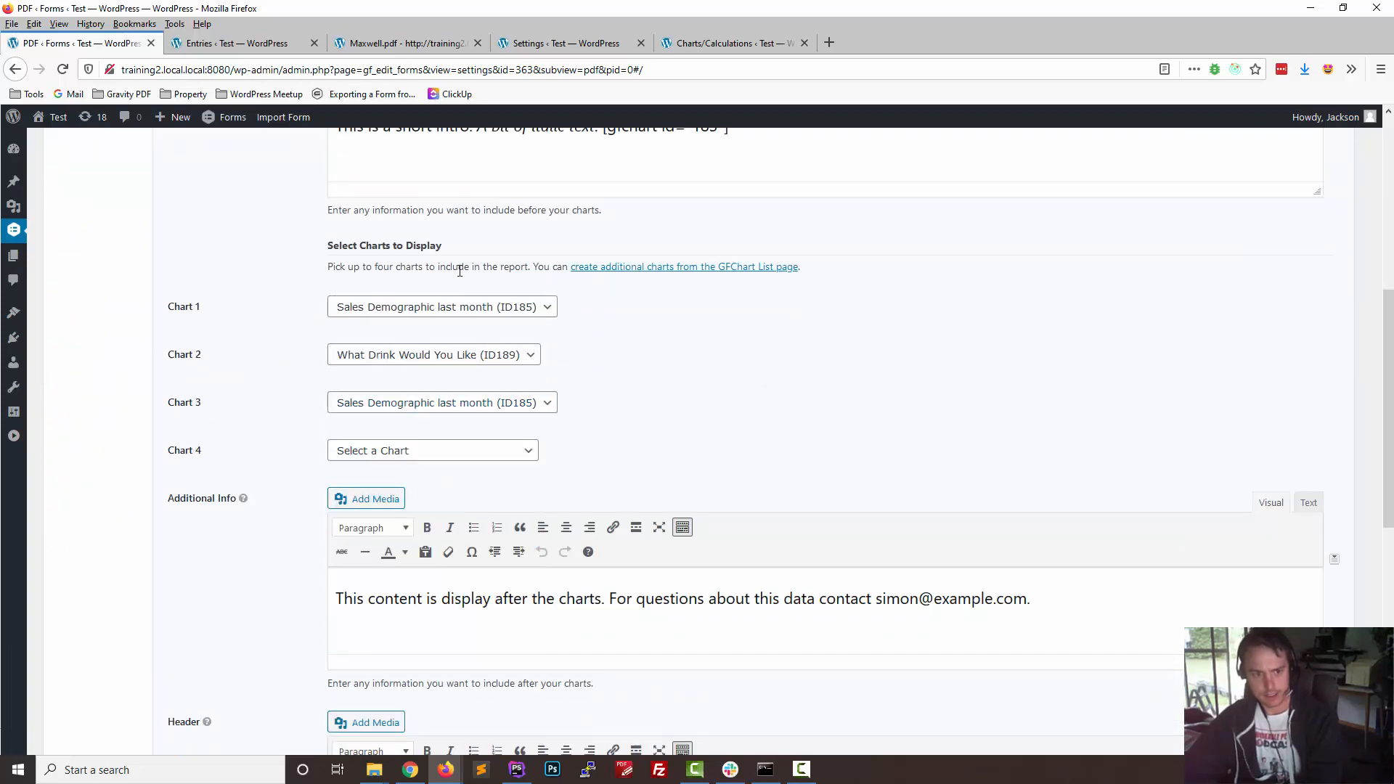
click(392, 308)
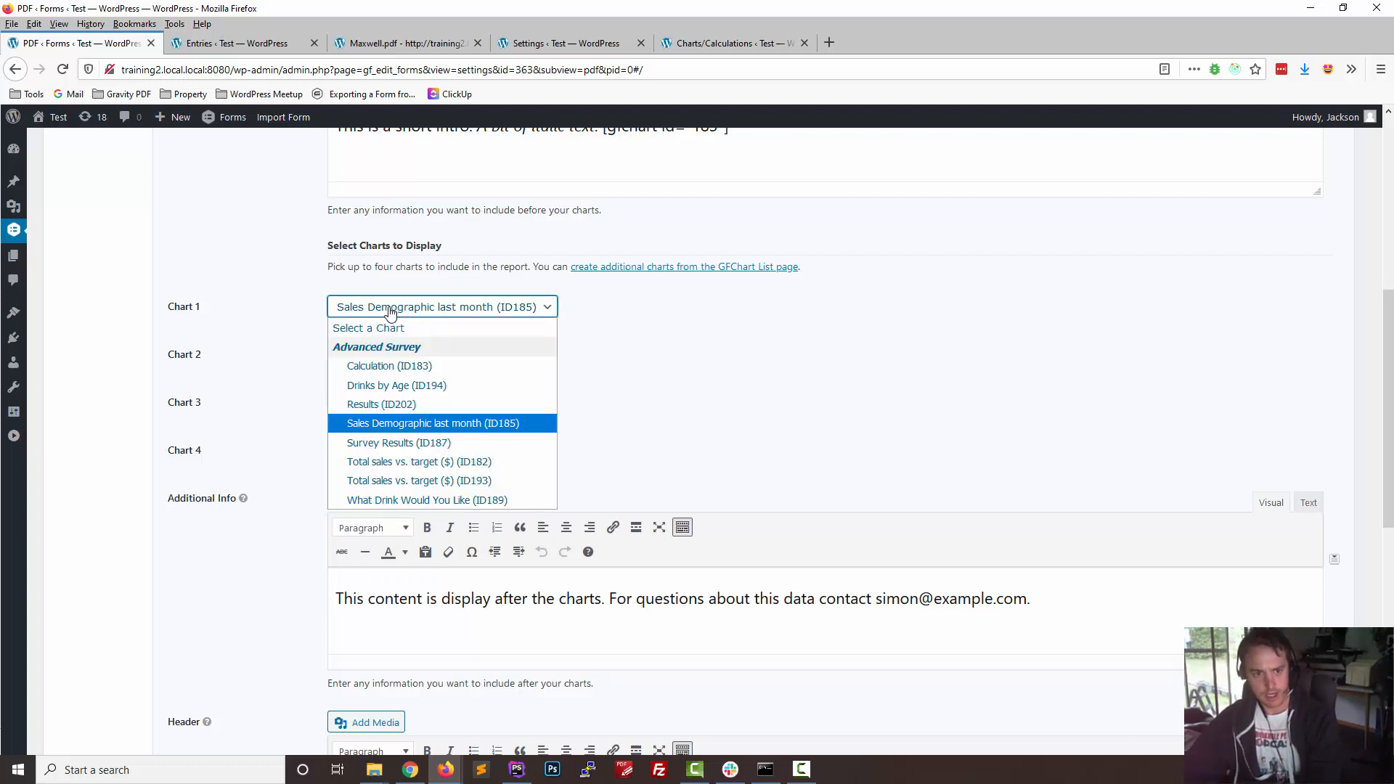
click(457, 464)
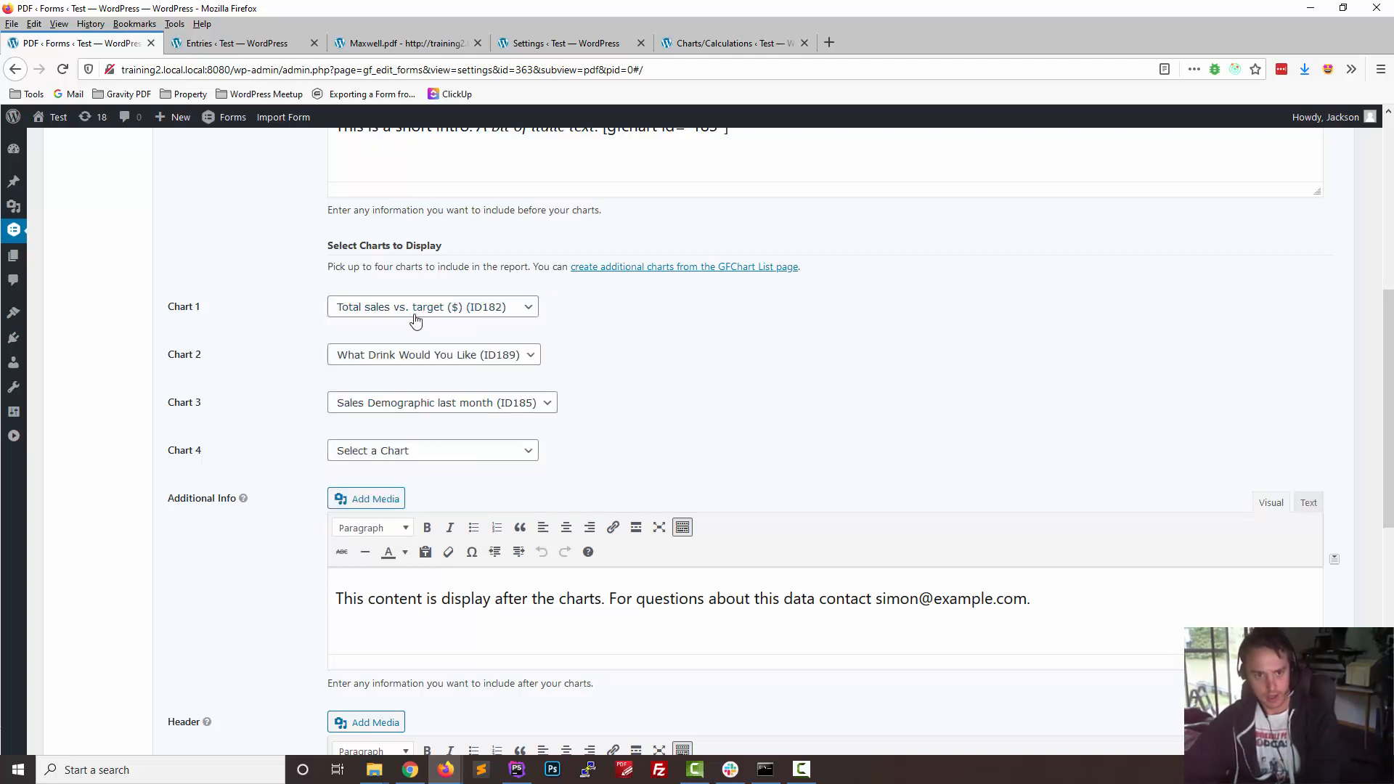
Step: Save the Yuna template and chart settings and reload the generated Maxwell PDF
scroll(225, 508, down, 5)
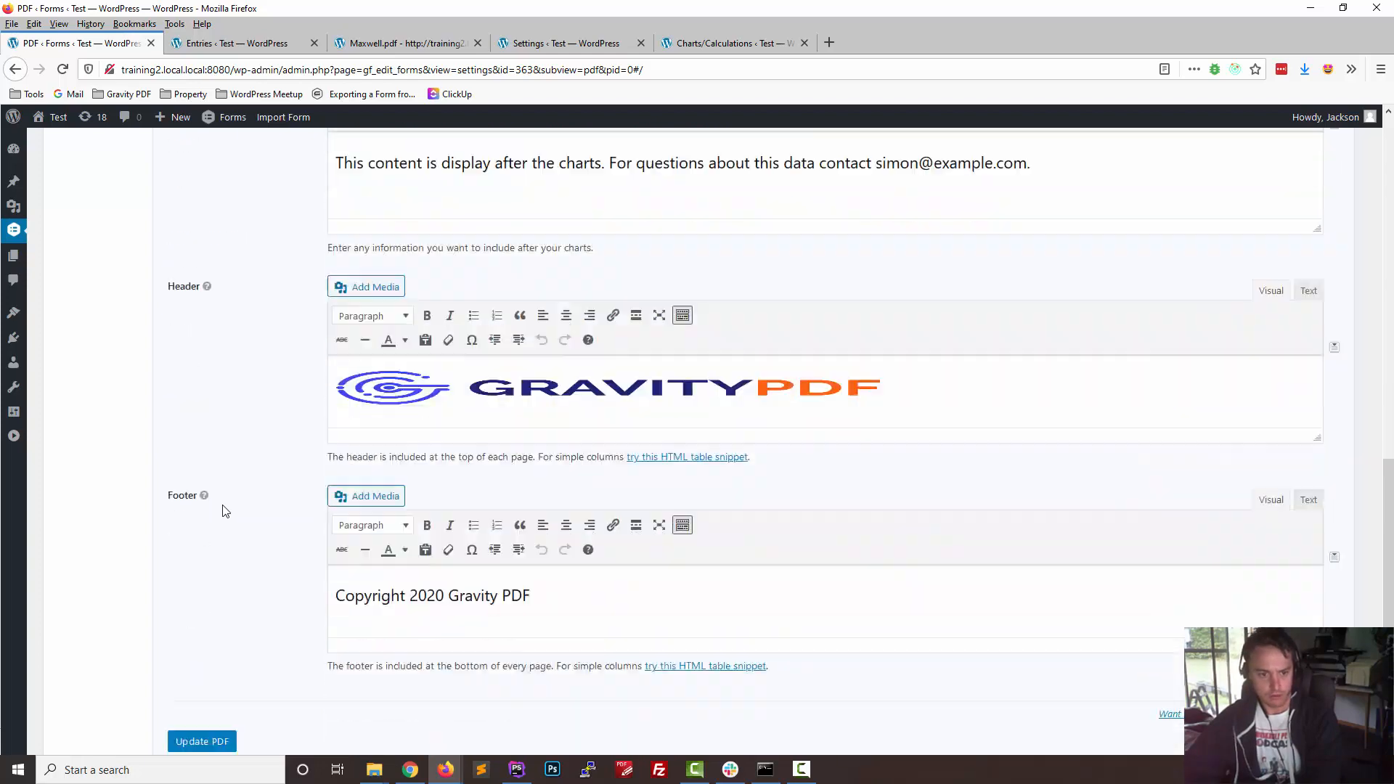
scroll(211, 581, down, 2)
click(202, 626)
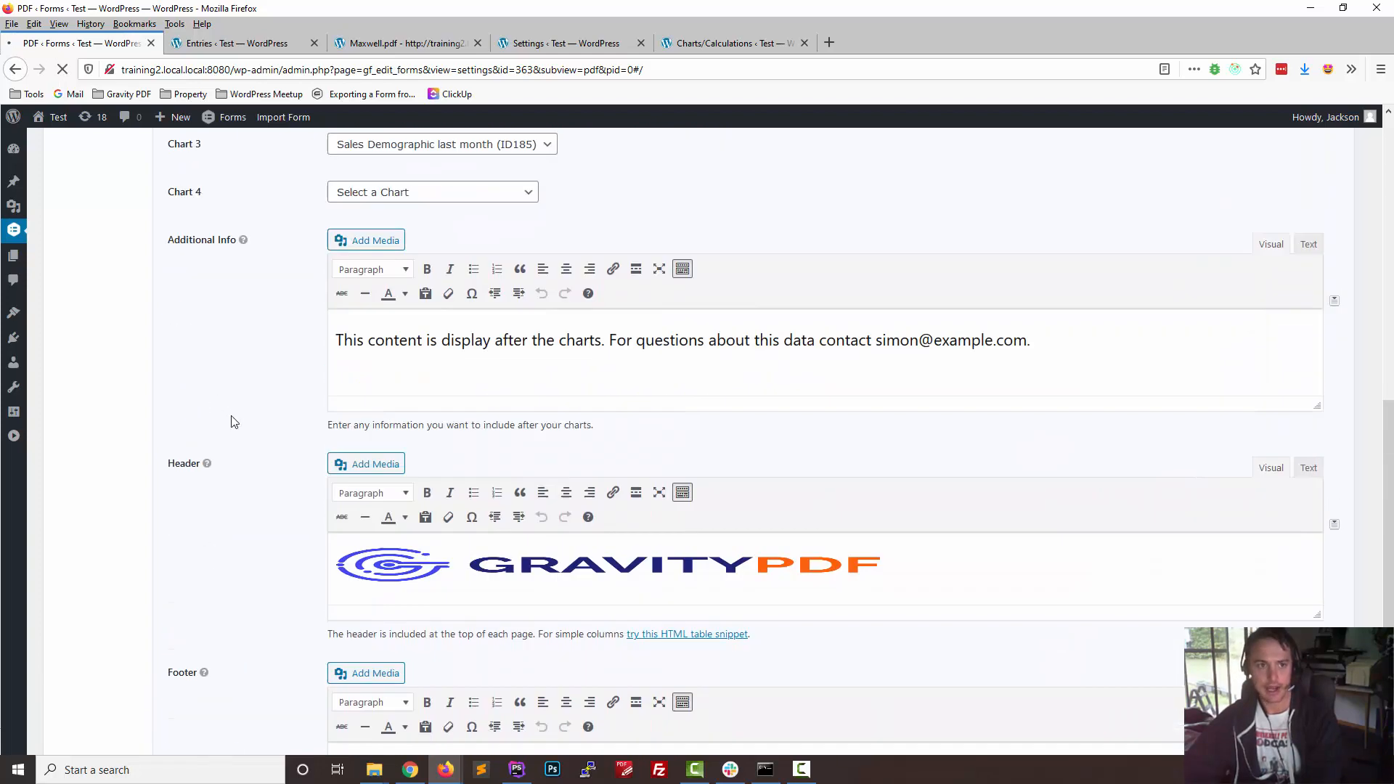
scroll(234, 421, up, 4)
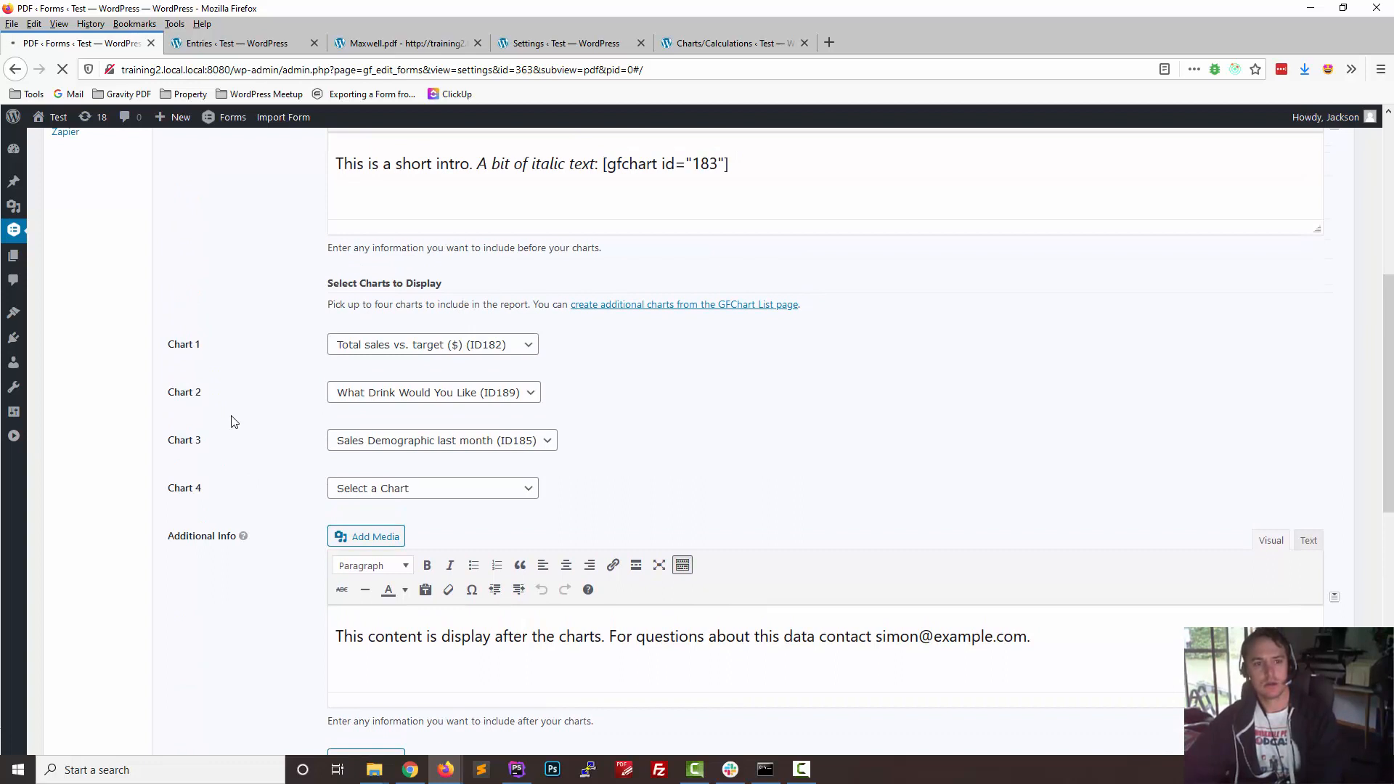
click(372, 47)
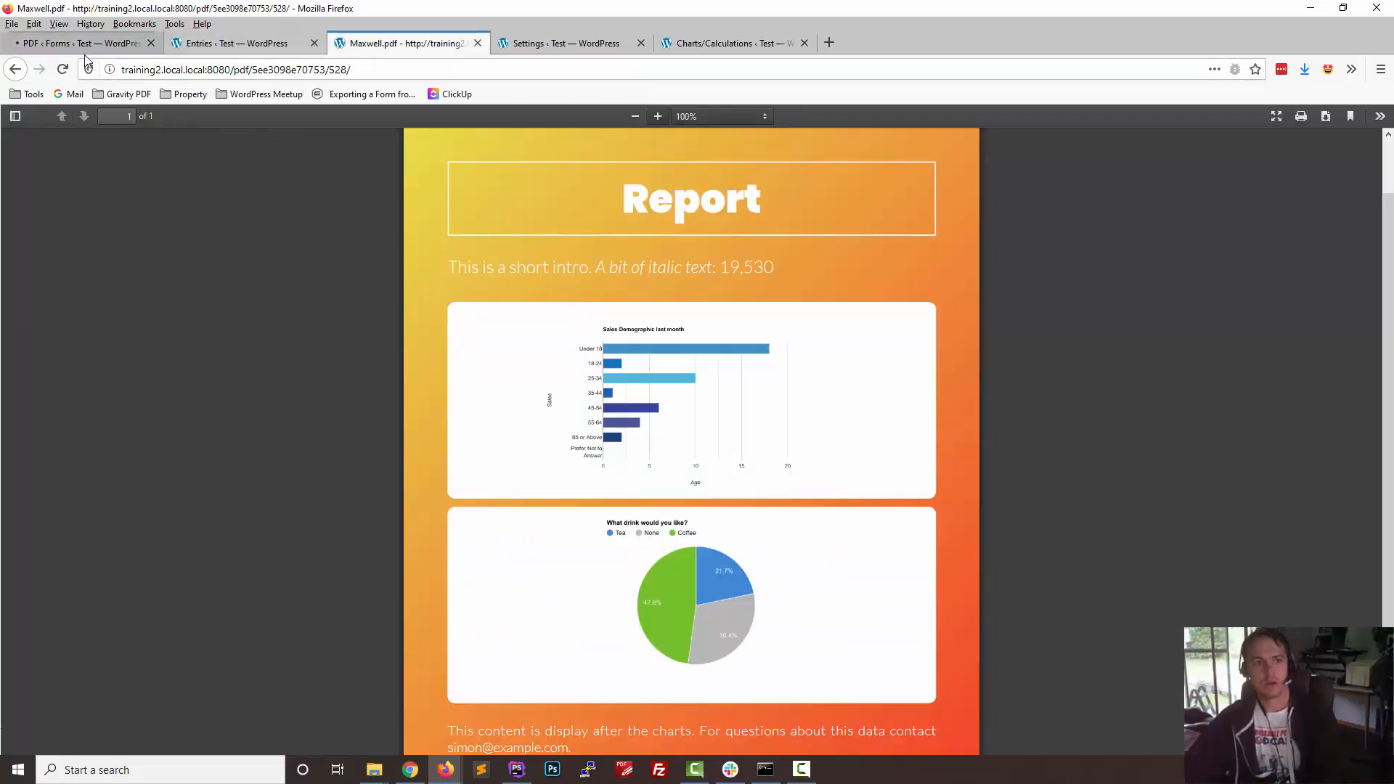
click(63, 71)
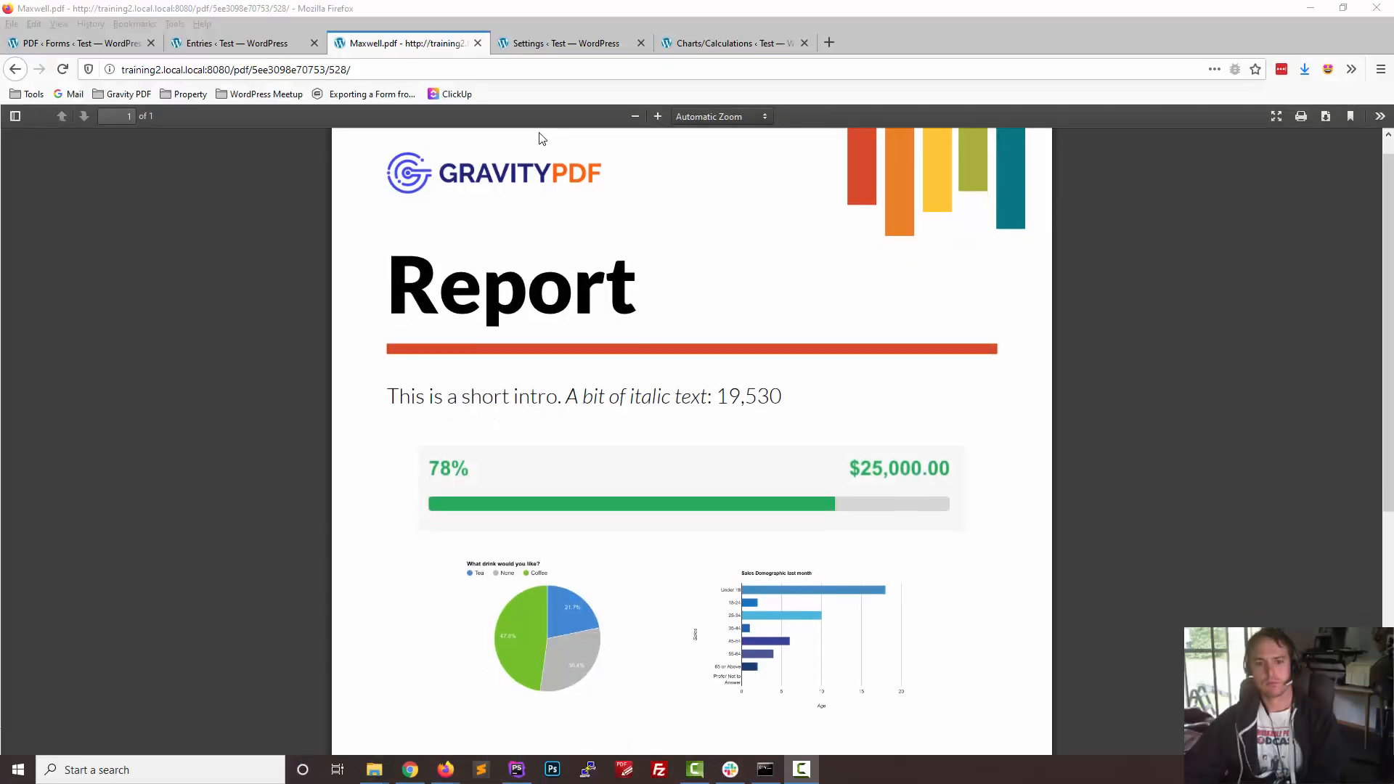
Step: Examine the Yuna report's header, heading, intro, three-chart layout and closing content at different zoom levels up to 110%
scroll(548, 139, down, 1)
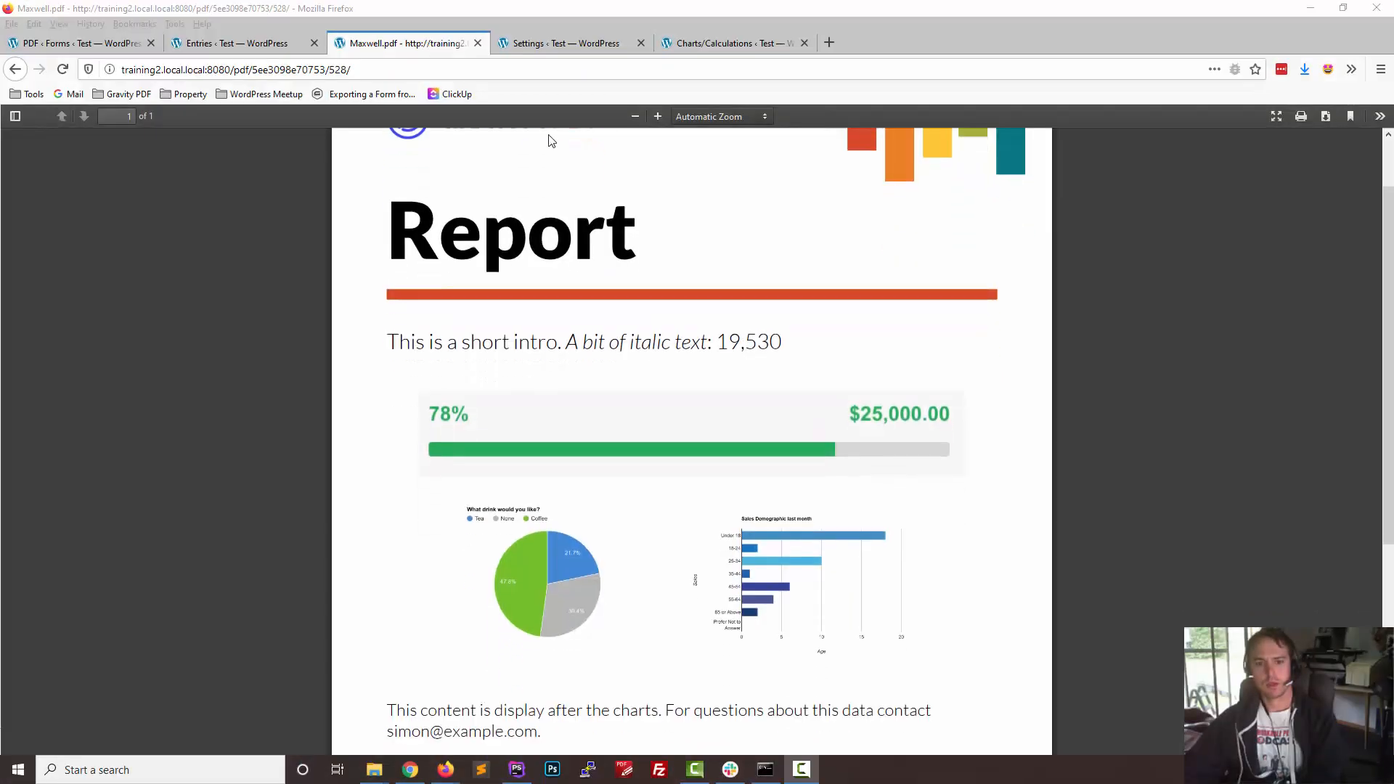
click(636, 118)
click(635, 118)
click(635, 118)
scroll(872, 396, up, 1)
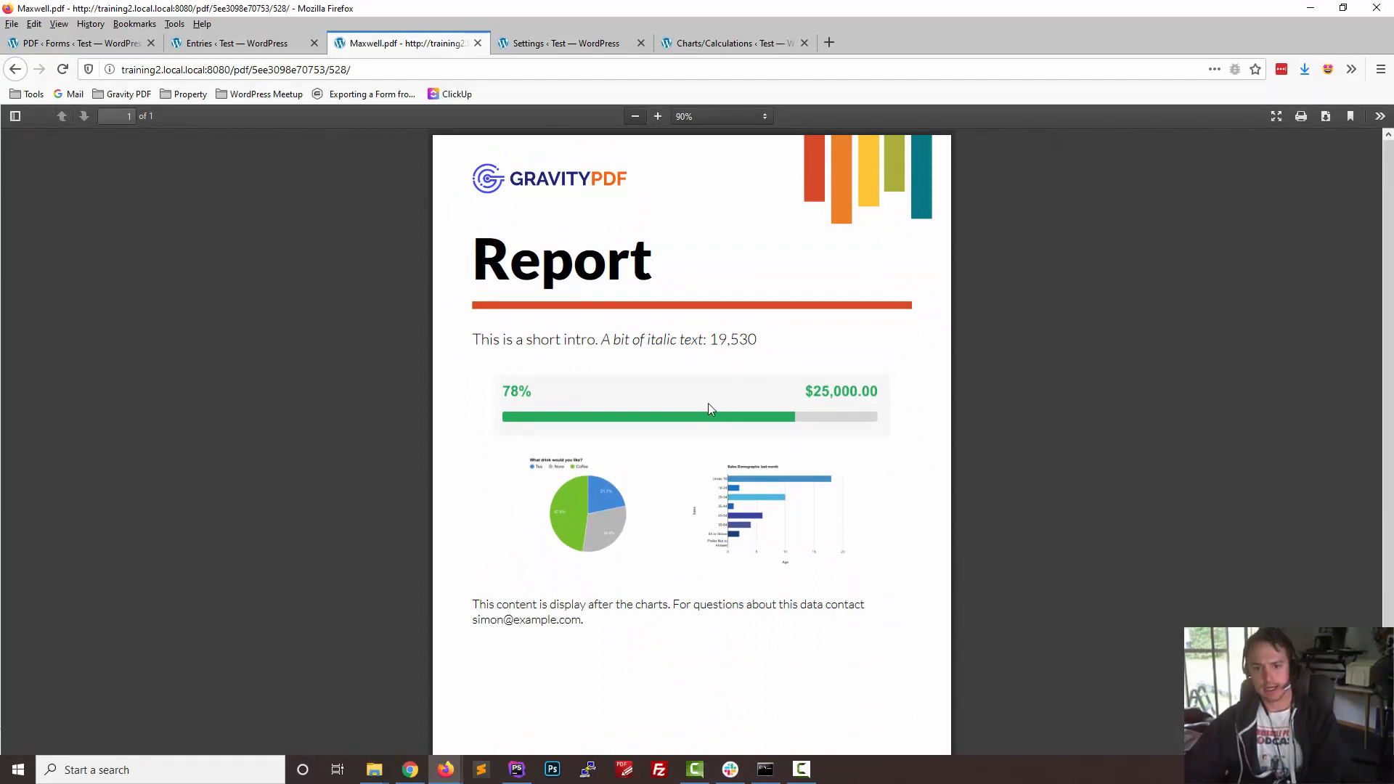
scroll(707, 403, down, 2)
scroll(631, 187, up, 1)
click(657, 116)
click(657, 117)
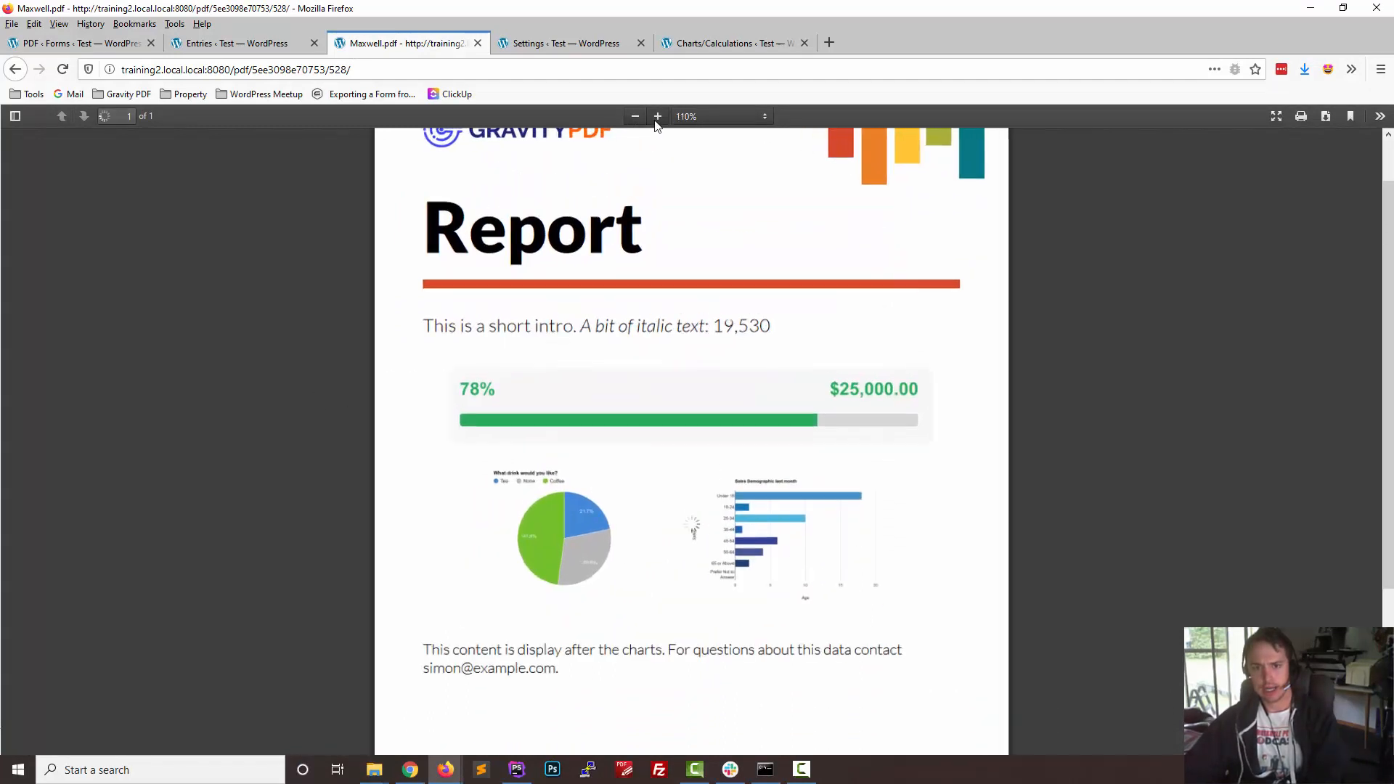
scroll(704, 372, up, 1)
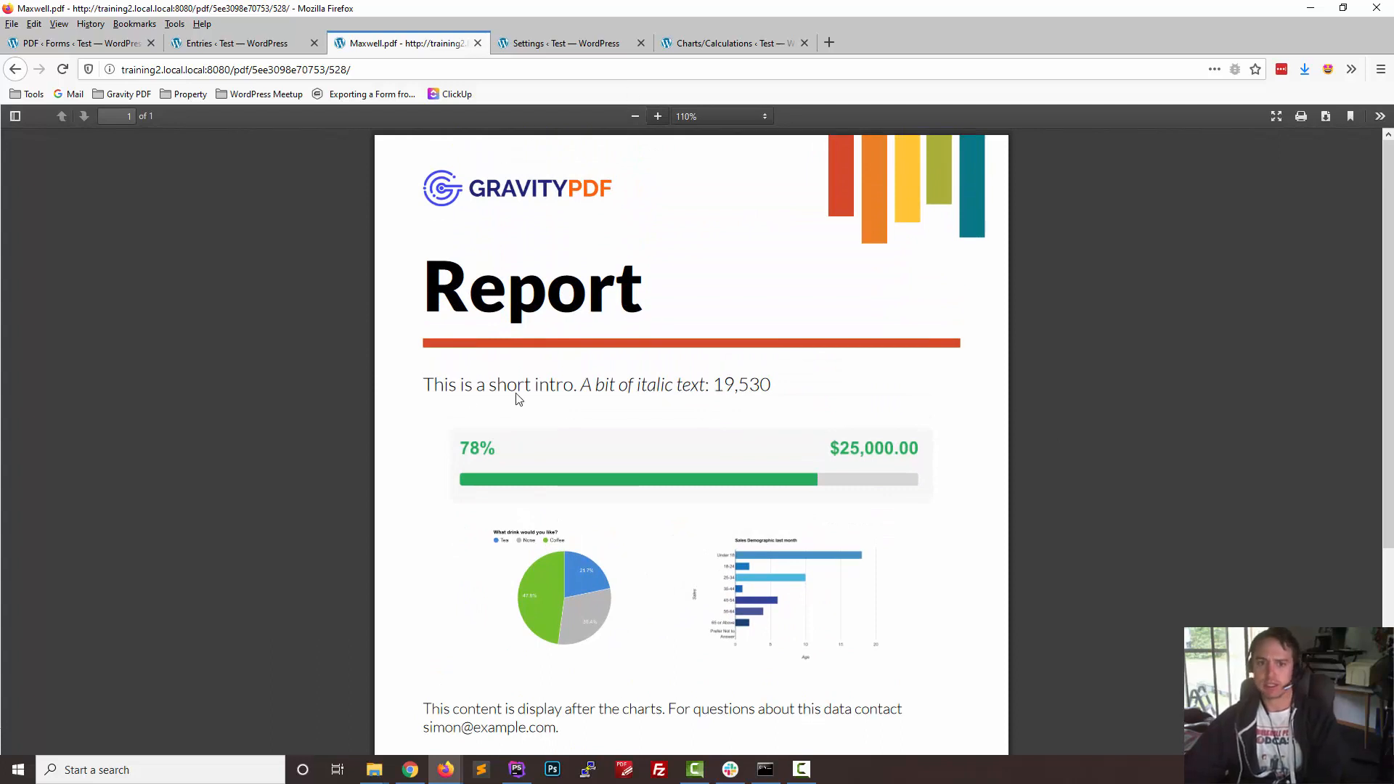
Step: Examine the Yuna report's heading, intro, progress bar, pie and bar charts, closing text and footer at zoom levels up to 190%
scroll(688, 266, down, 2)
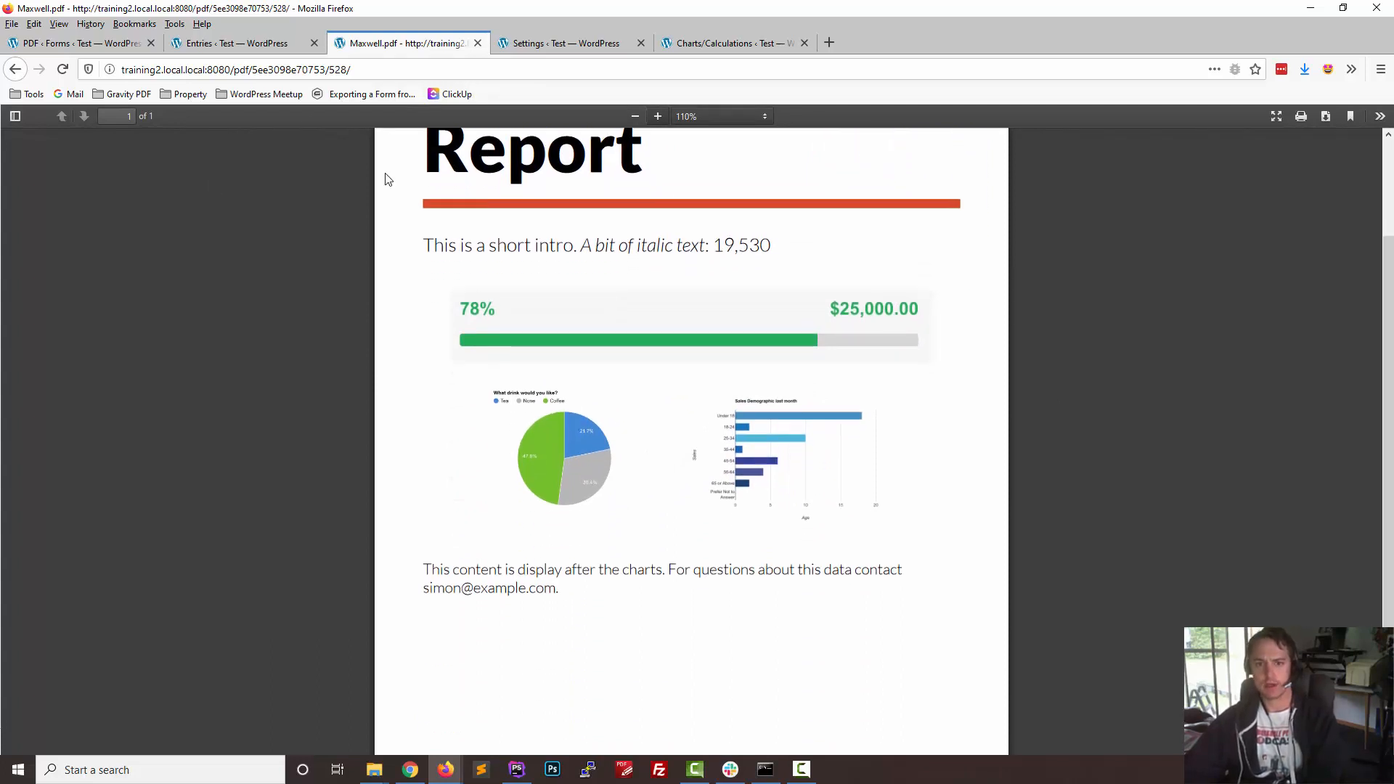
scroll(697, 364, up, 1)
scroll(541, 314, down, 3)
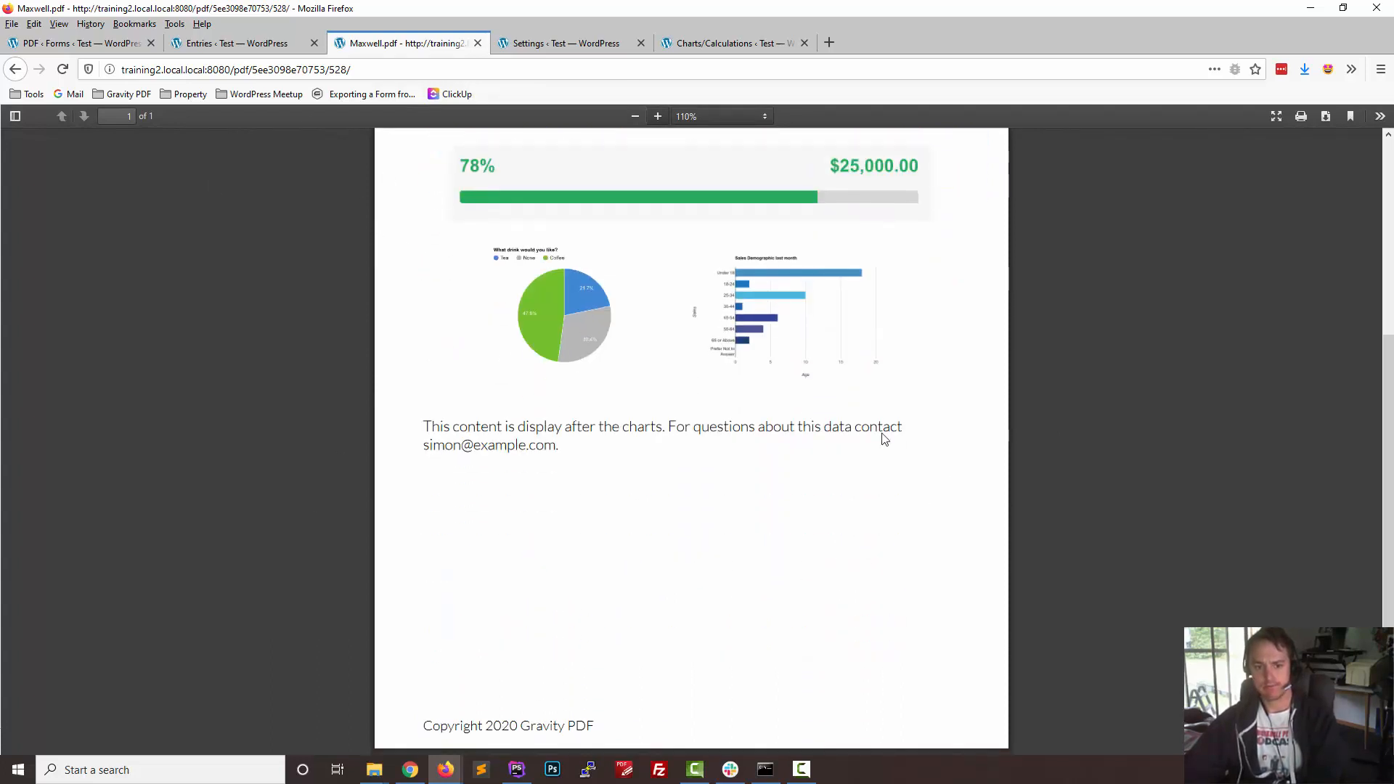
scroll(631, 363, up, 3)
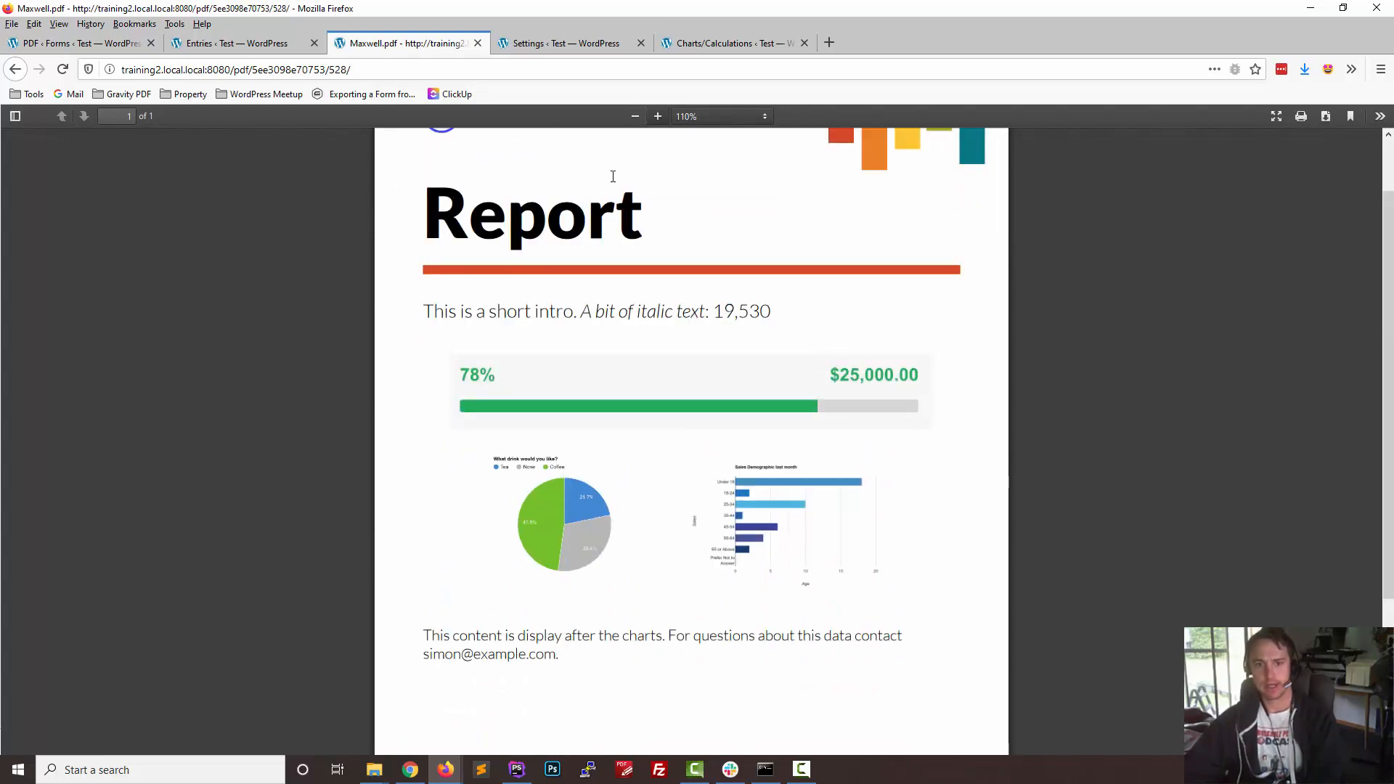
scroll(617, 167, down, 1)
click(657, 116)
click(658, 118)
click(659, 118)
scroll(805, 407, down, 2)
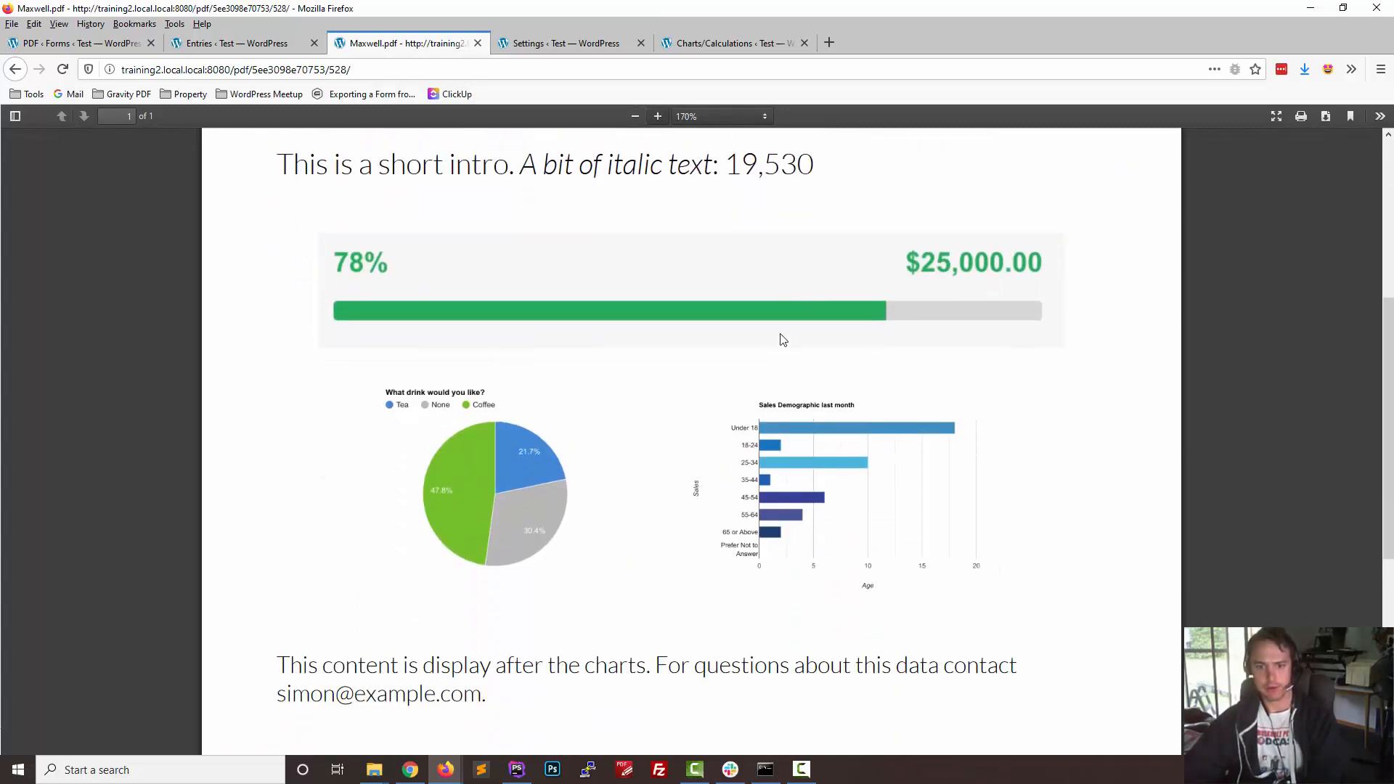
click(658, 118)
scroll(872, 217, down, 1)
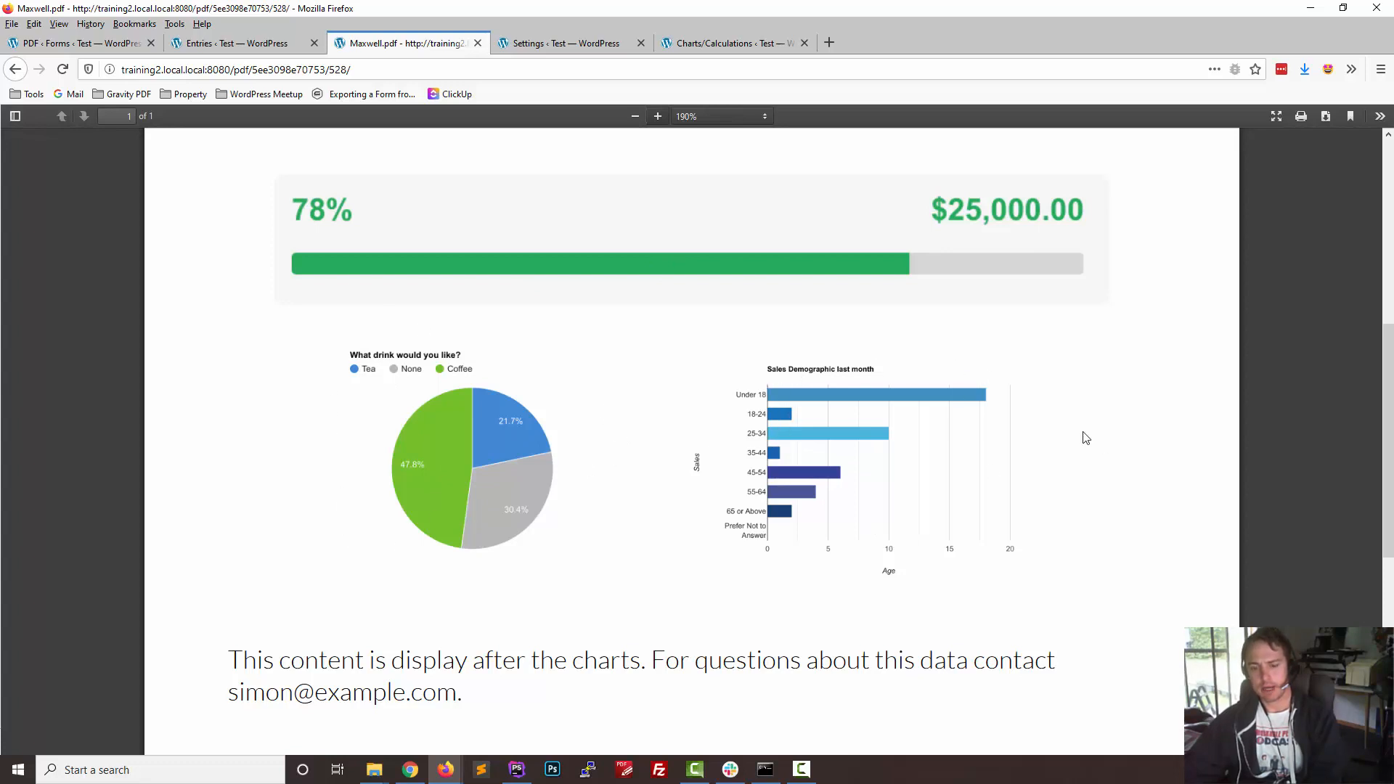
click(636, 116)
click(636, 116)
click(636, 116)
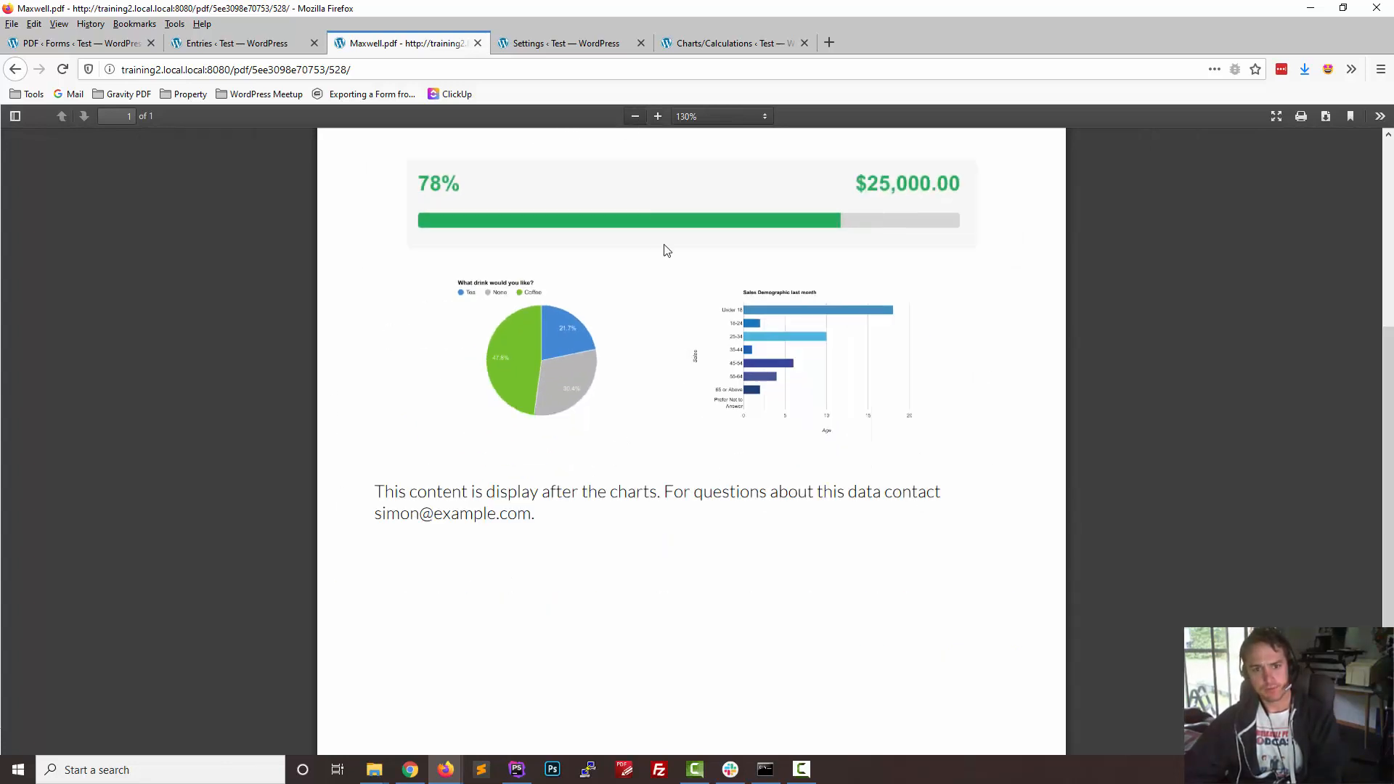
scroll(638, 231, up, 2)
Step: Return to the Maxwell PDF's settings and change its template to Maxwell (Stylized)
click(58, 44)
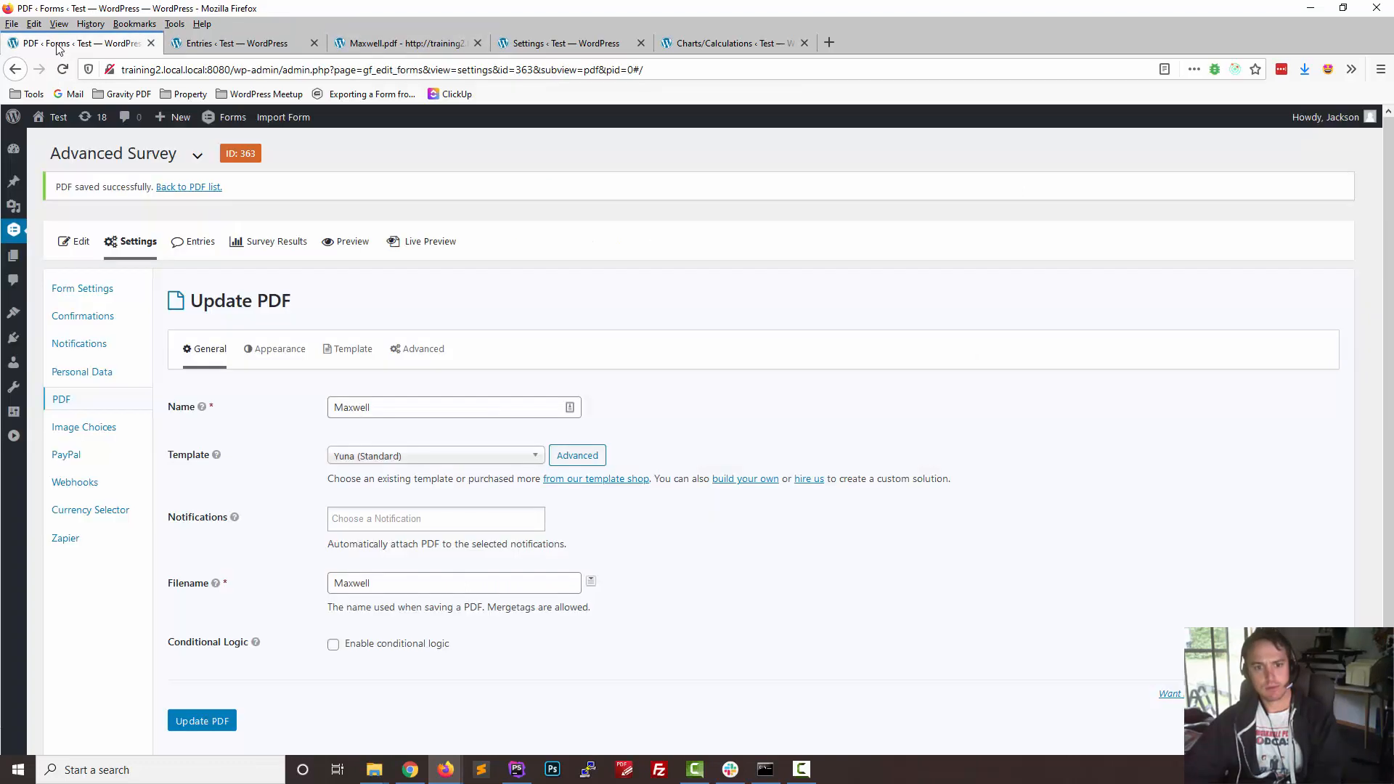
click(362, 457)
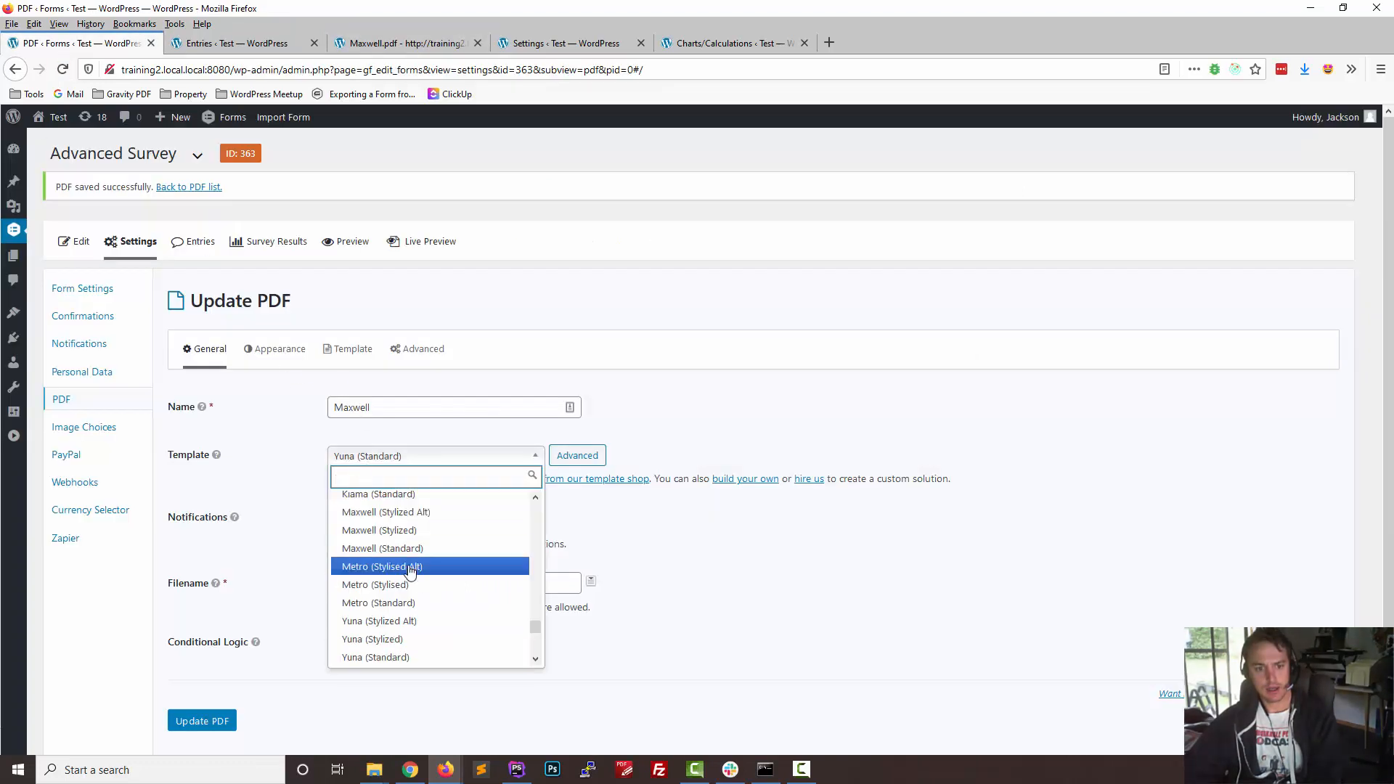
scroll(434, 578, up, 2)
click(433, 531)
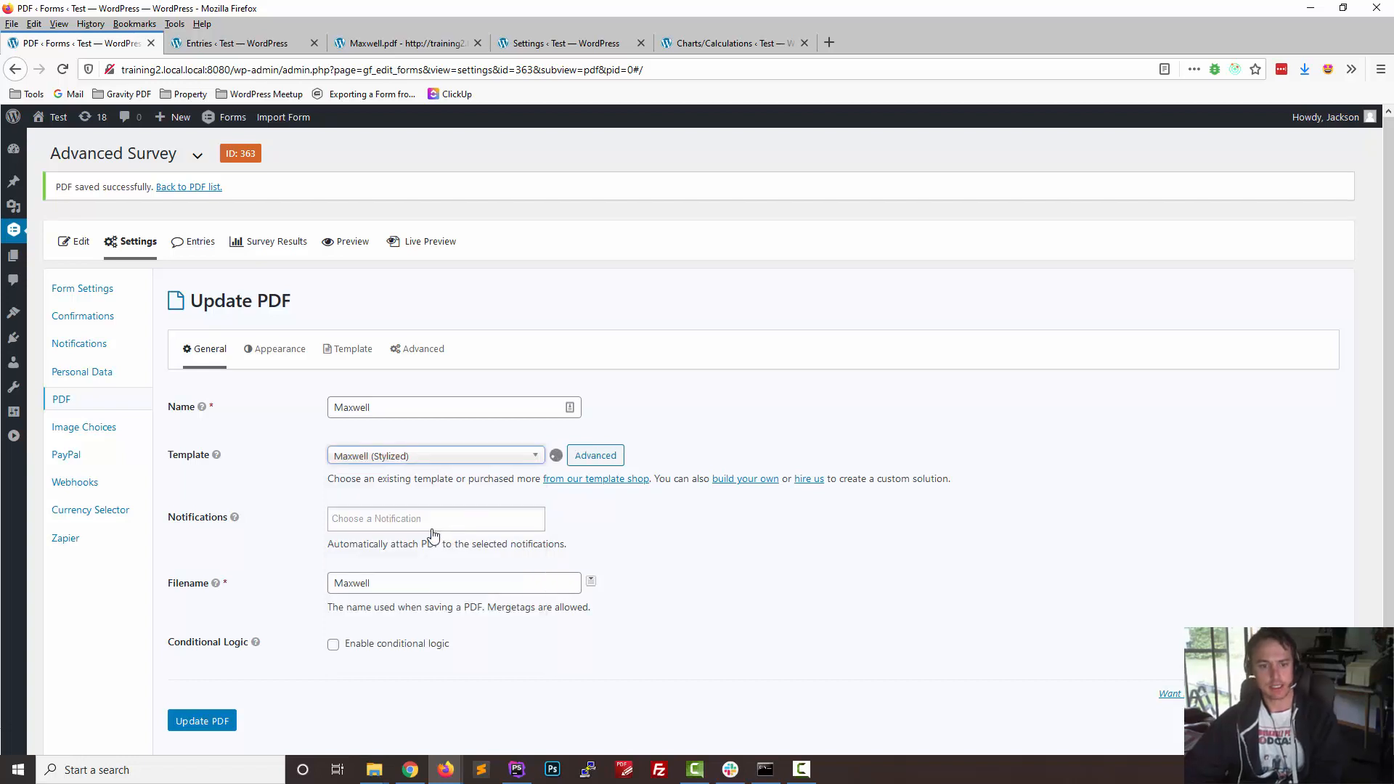
Step: Set the PDF's font to Roboto (Med/MedI/Bd/BdI) in its appearance settings
click(275, 350)
click(358, 508)
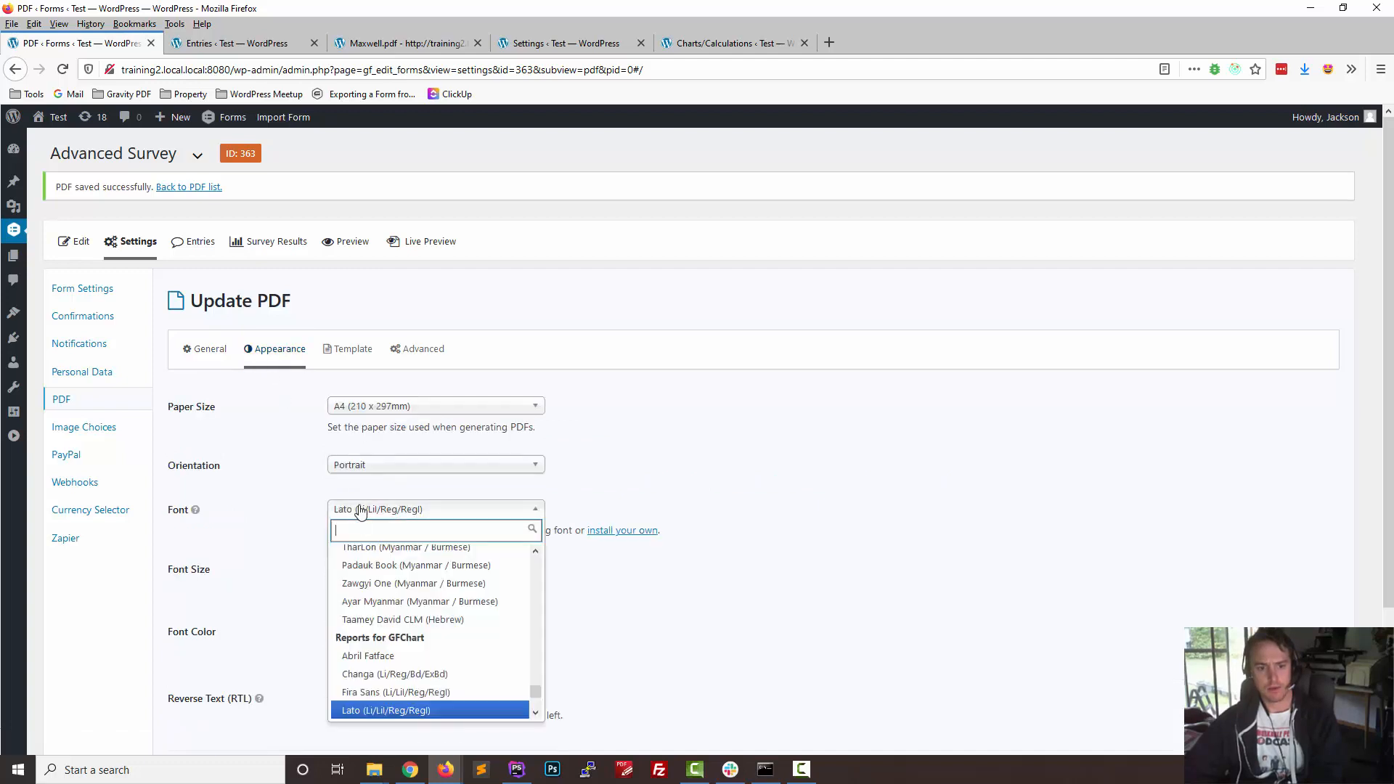
scroll(404, 676, down, 2)
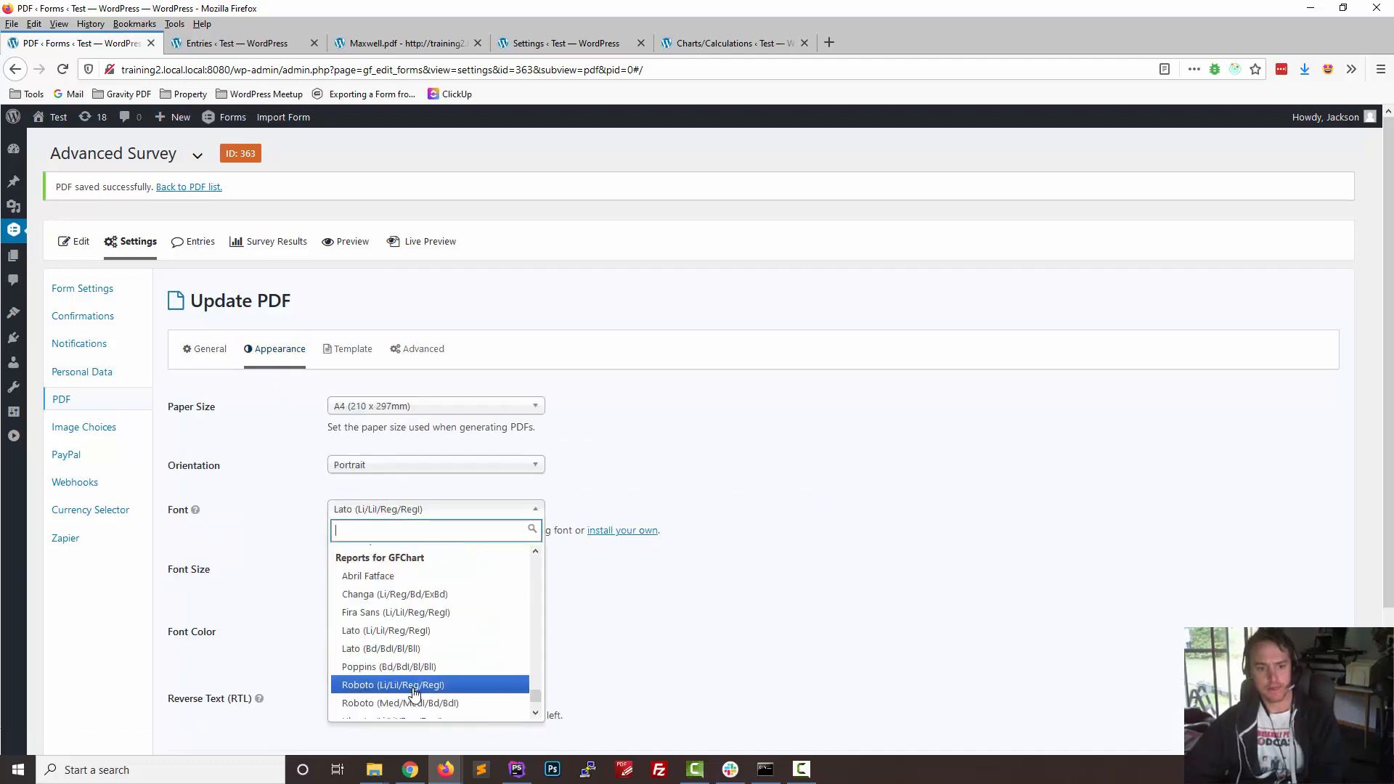
click(420, 703)
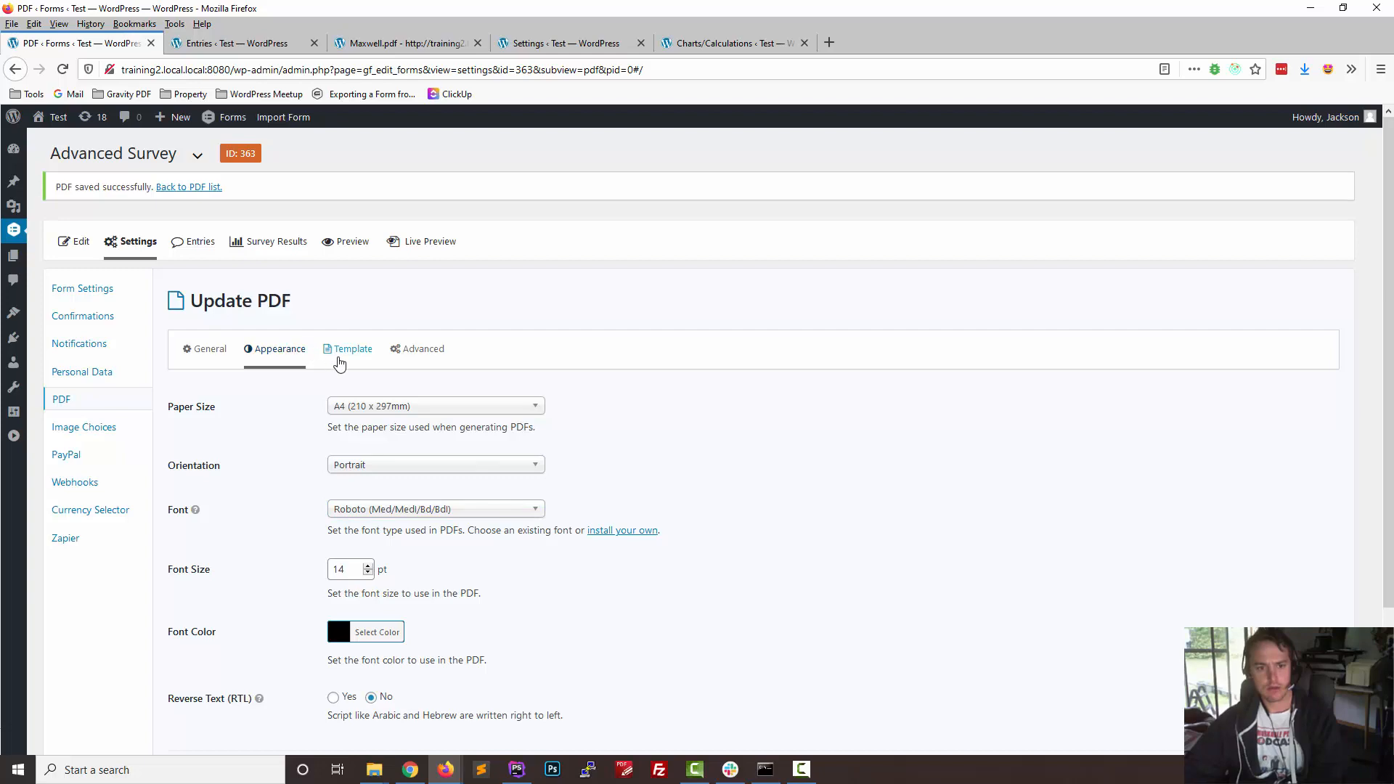
Step: Assign Drinks by Age (ID194) as Chart 1 and Survey Results (ID187) as Chart 4 in the template settings
click(339, 350)
scroll(249, 557, down, 5)
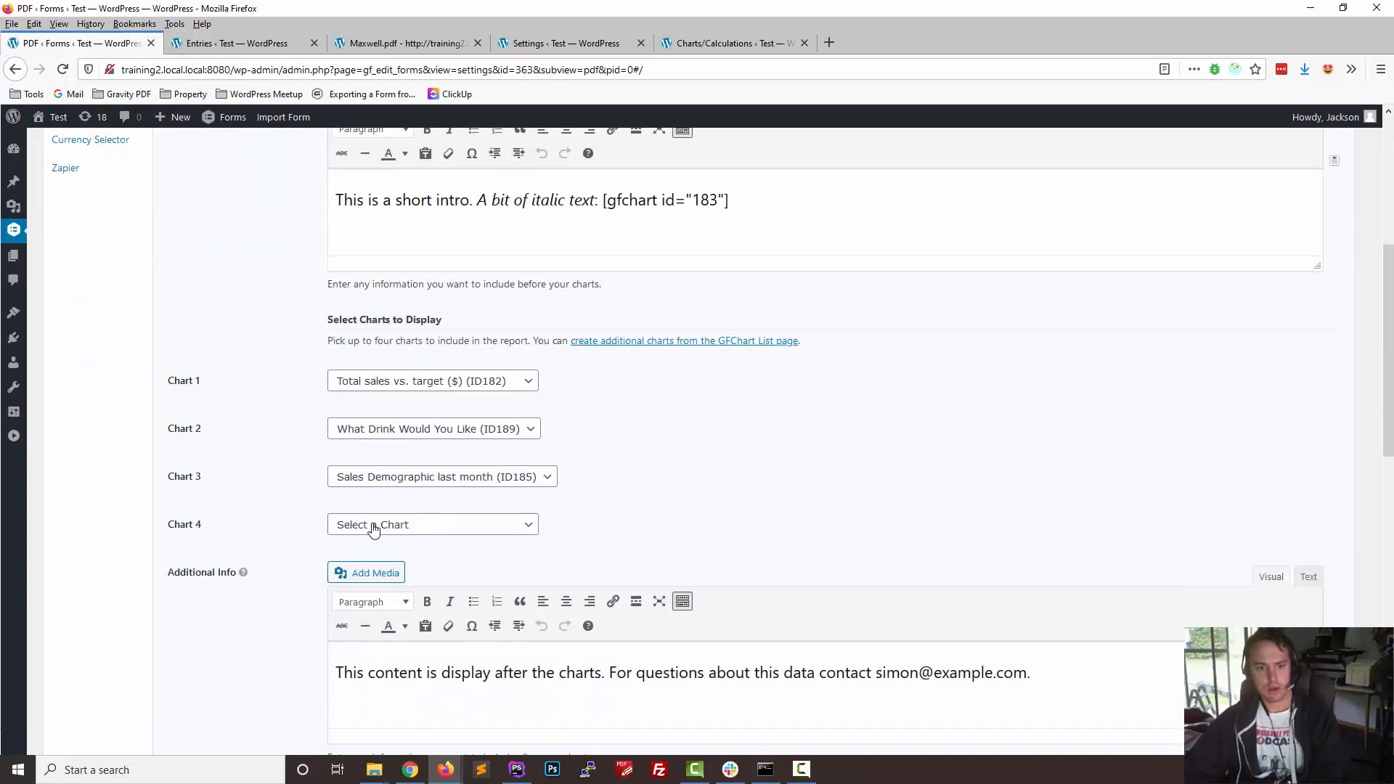
click(377, 382)
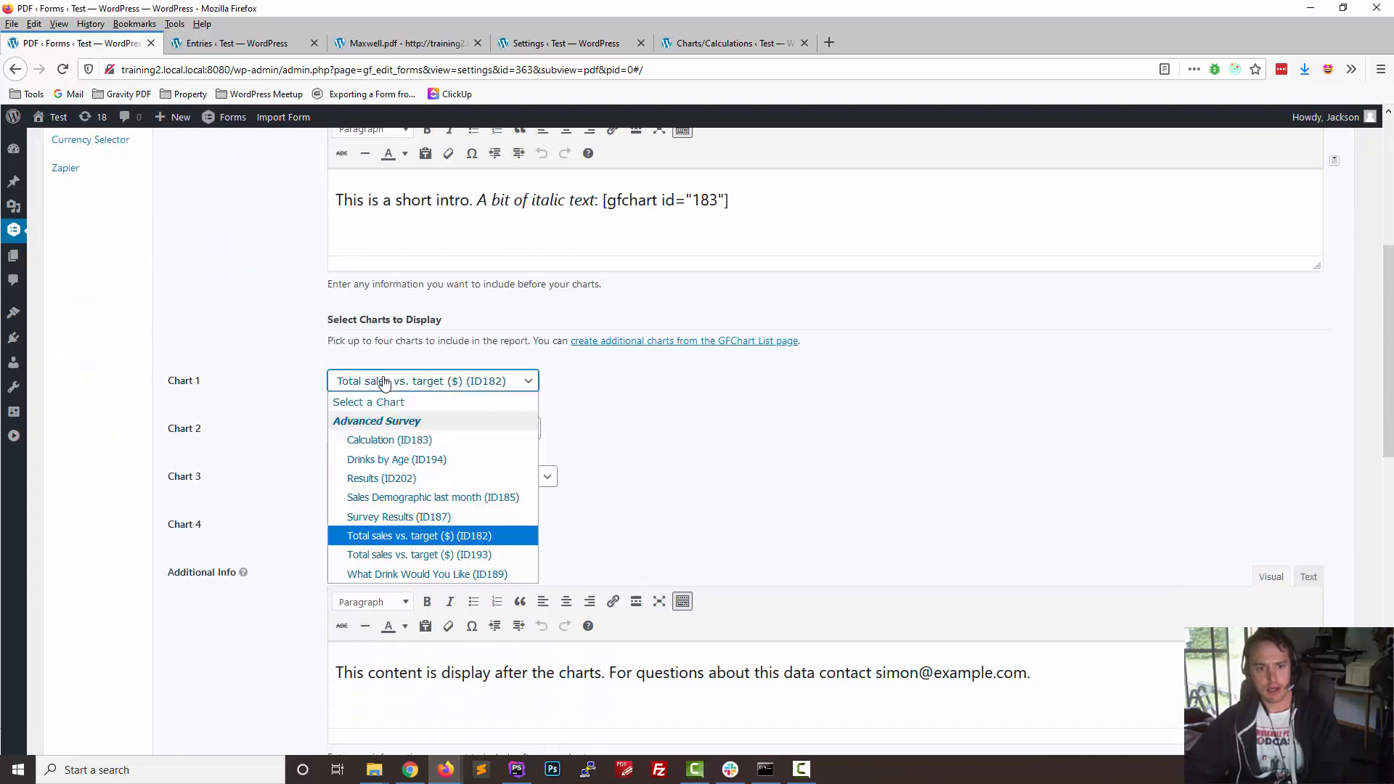
click(435, 460)
click(441, 530)
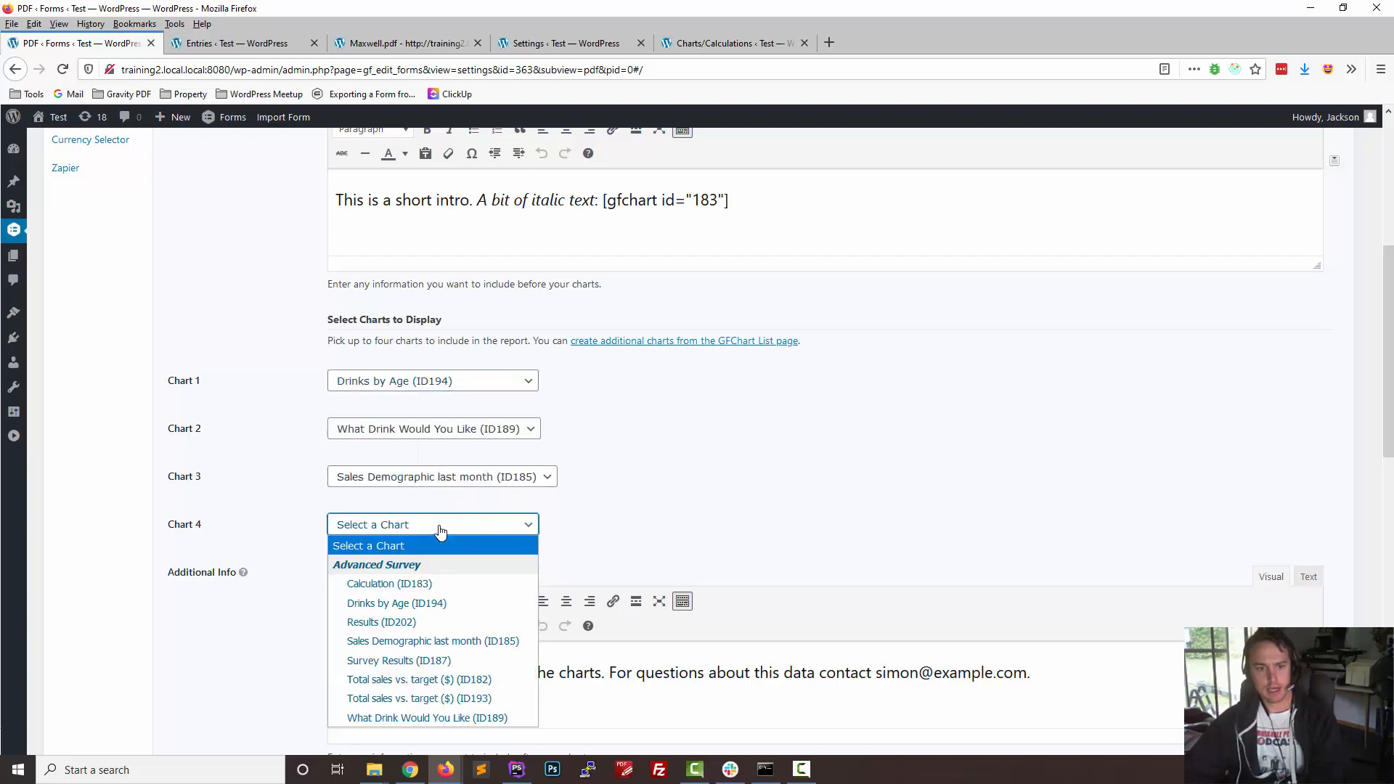
click(479, 661)
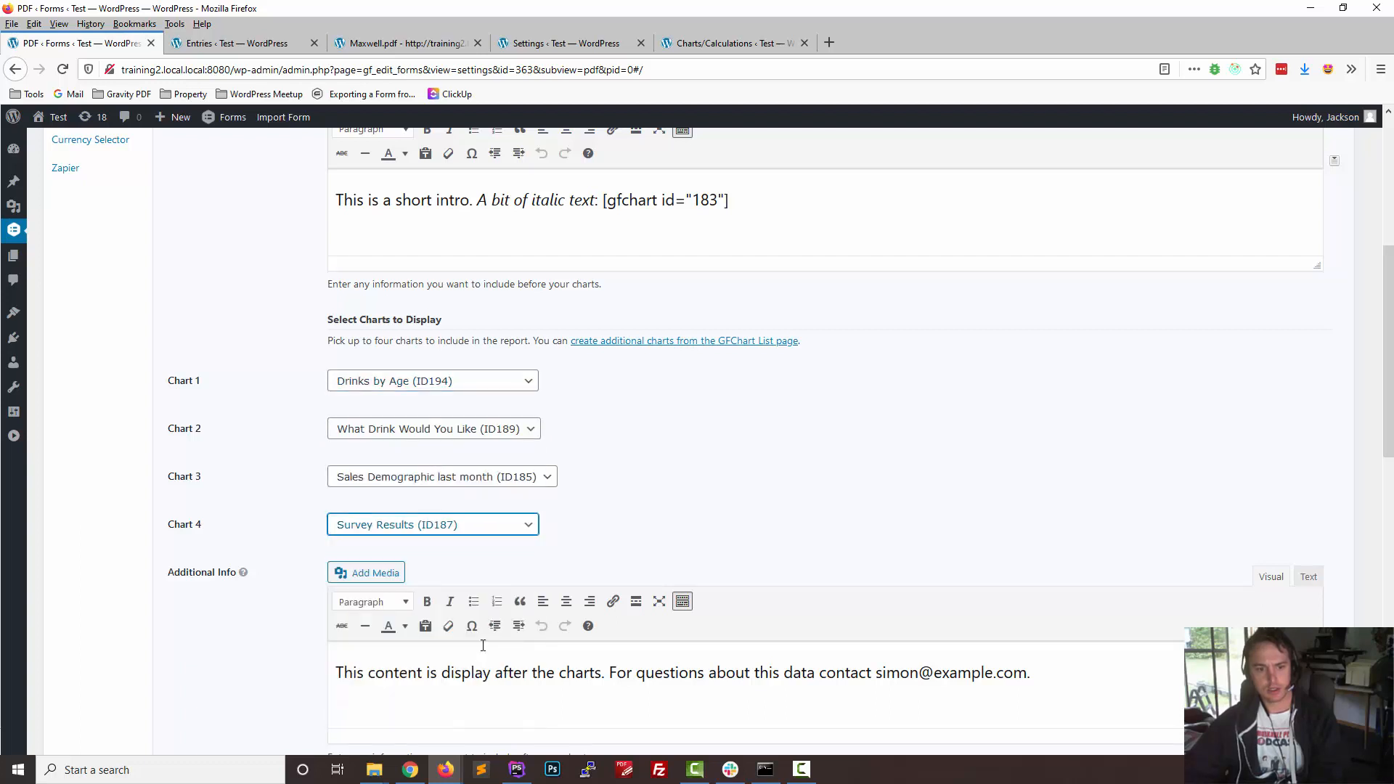
Step: Save the Maxwell (Stylized) template, font and chart settings and return to the generated Maxwell PDF
scroll(222, 628, down, 1)
scroll(221, 629, down, 10)
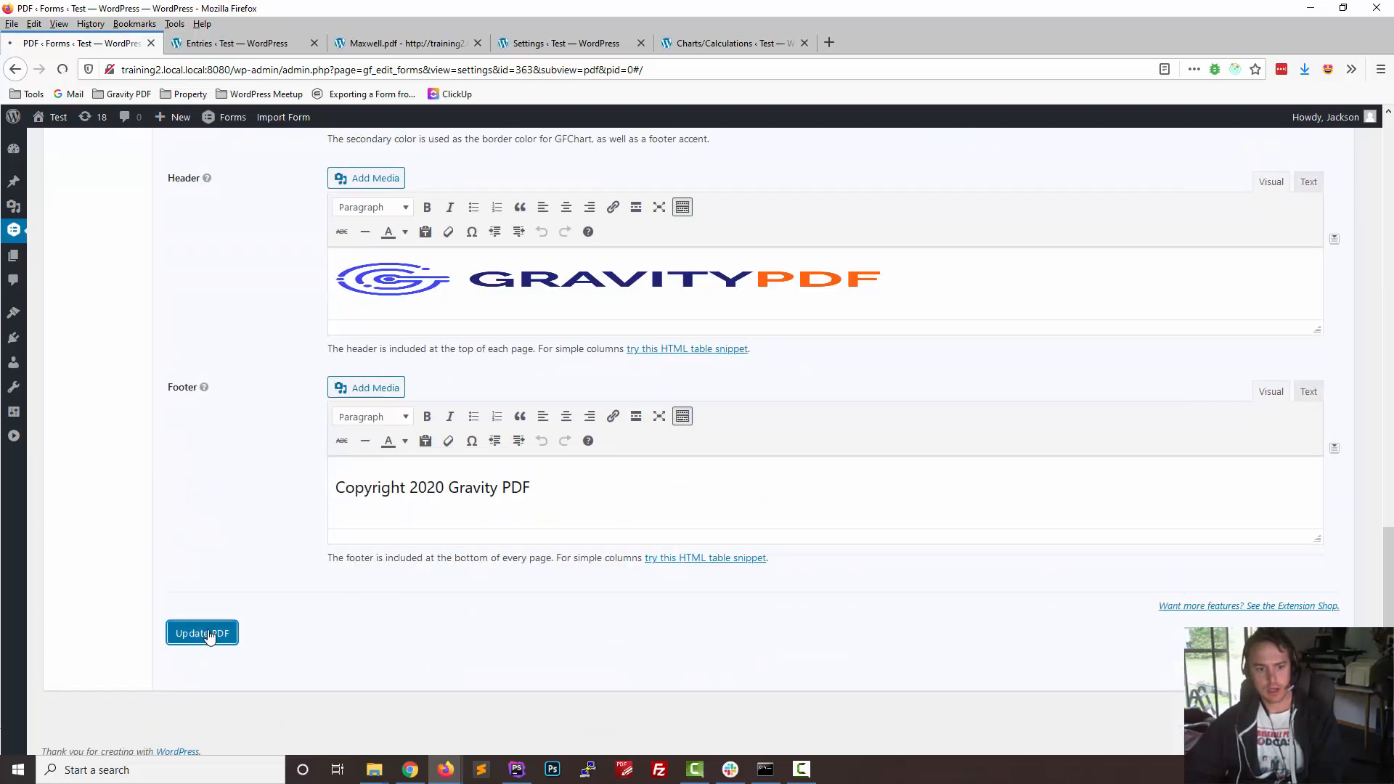
click(207, 633)
scroll(258, 313, up, 5)
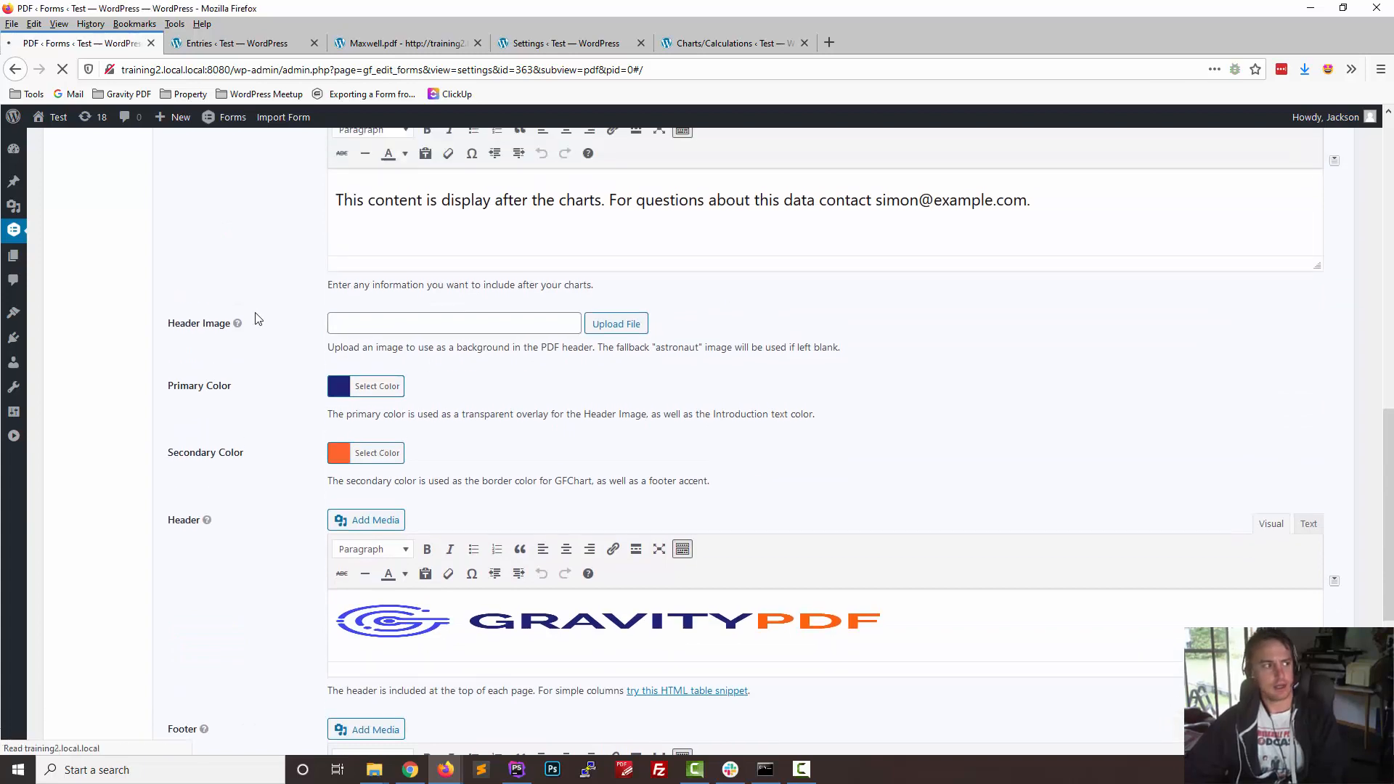
scroll(255, 315, up, 1)
click(402, 43)
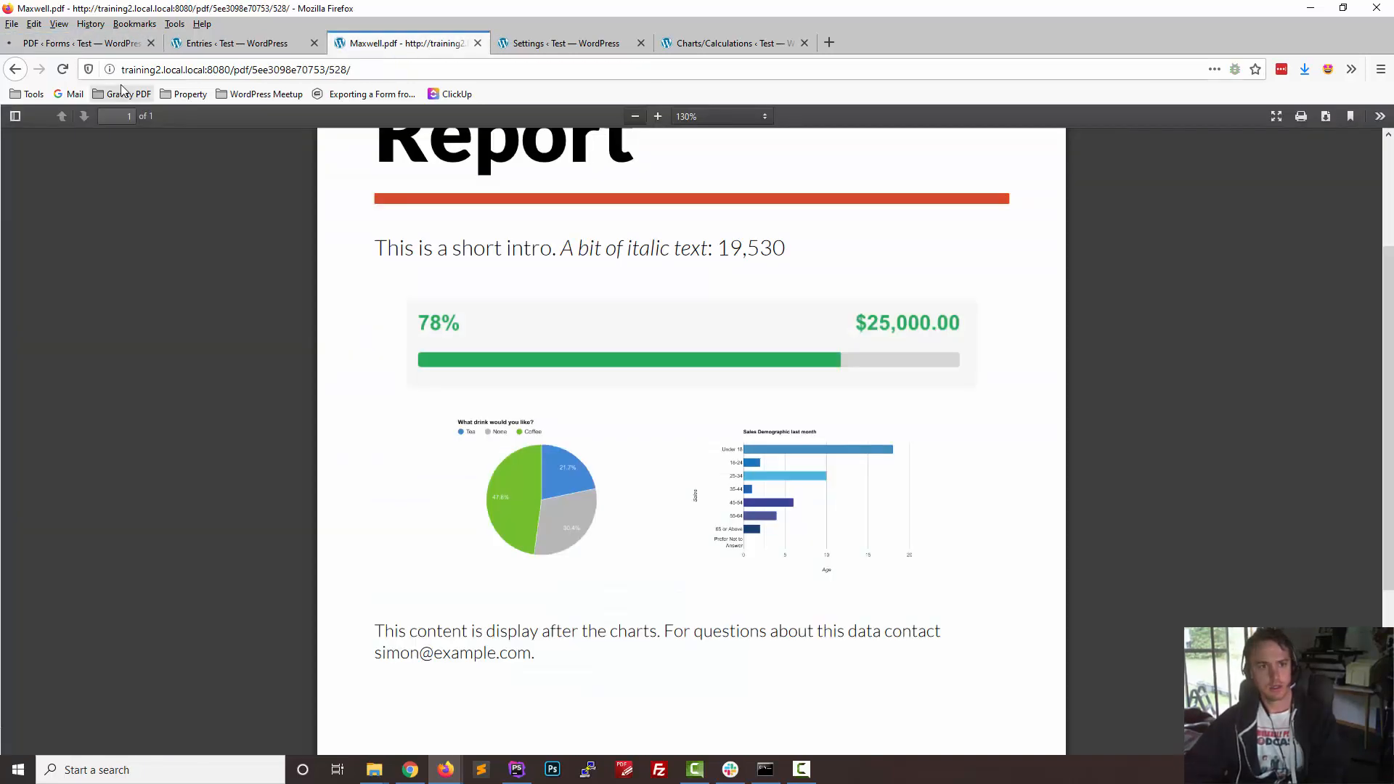